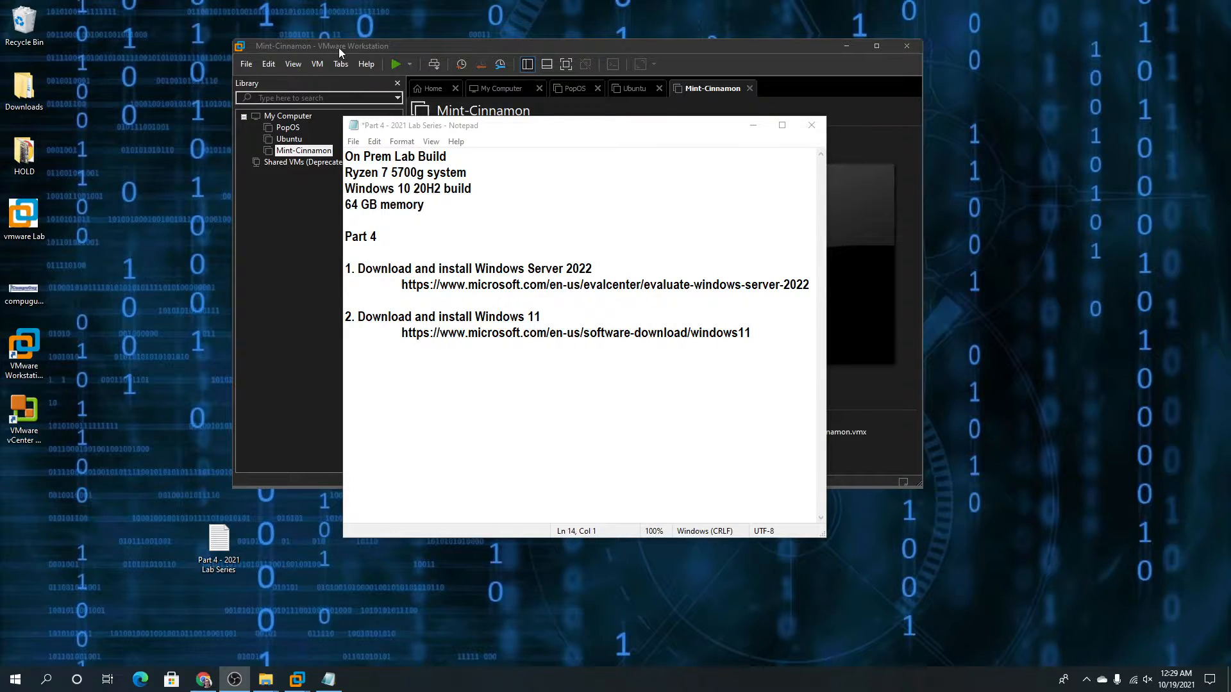
Move the Notepad lab notes right so VMware Workstation's Mint-Cinnamon machine summary comes to the front
left_click_drag(513, 129, 743, 146)
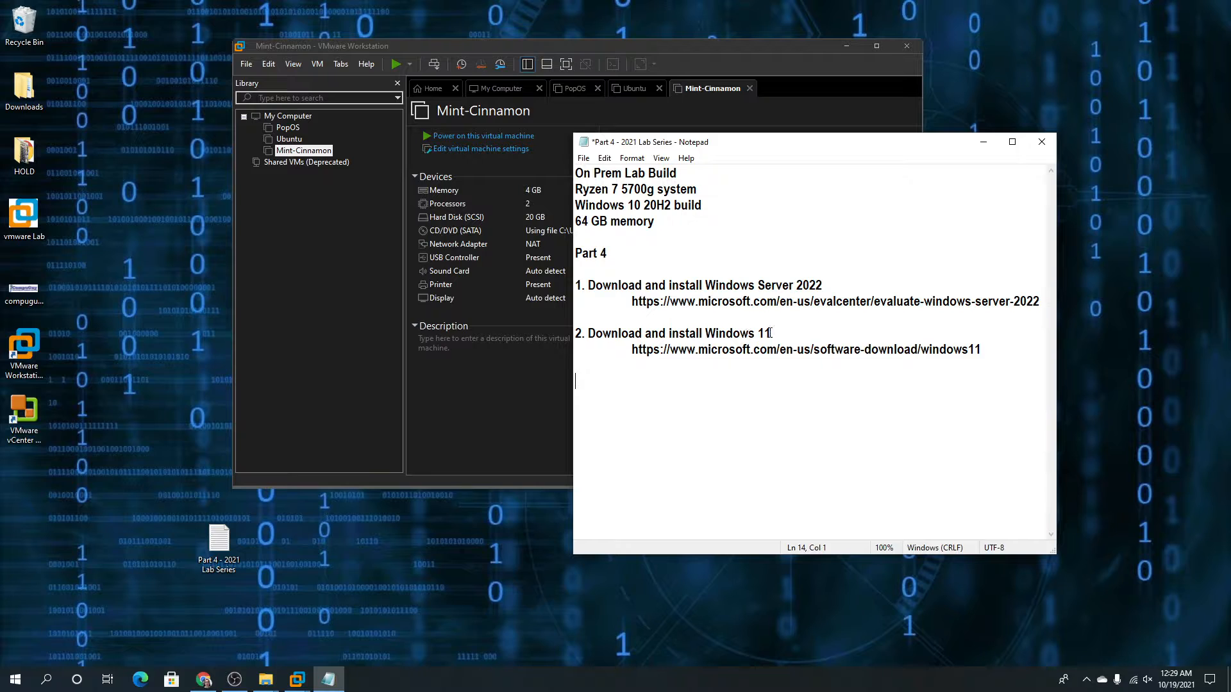
left_click_drag(780, 148, 868, 149)
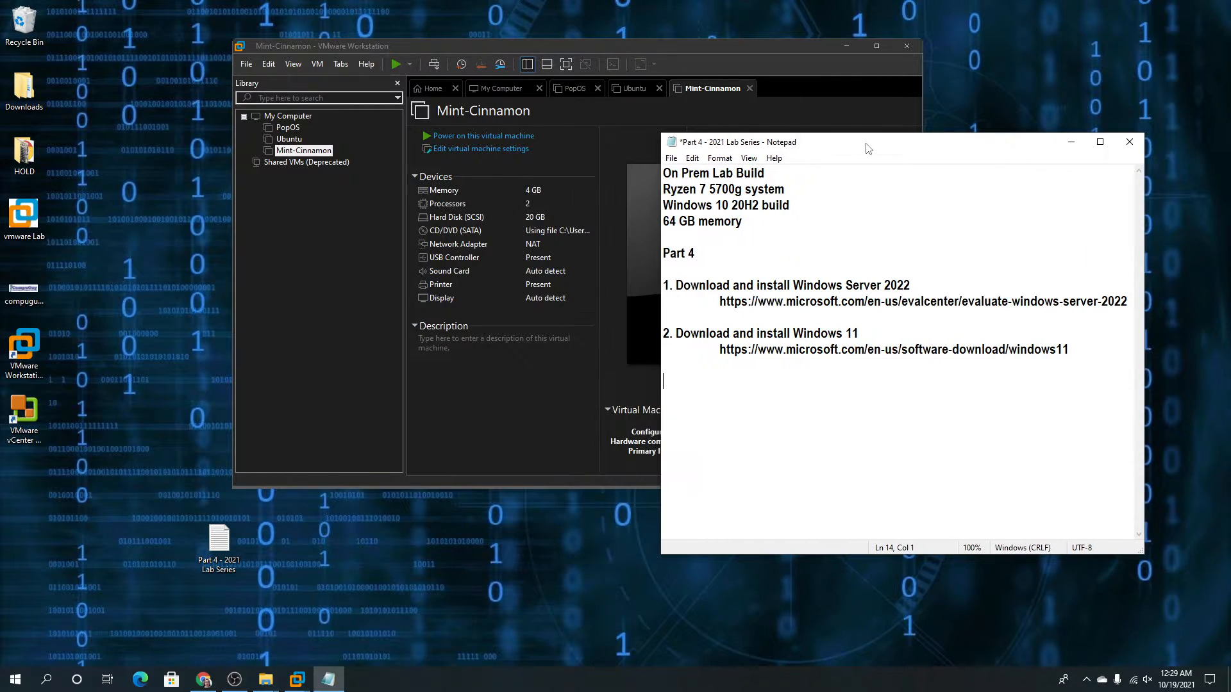
left_click(731, 48)
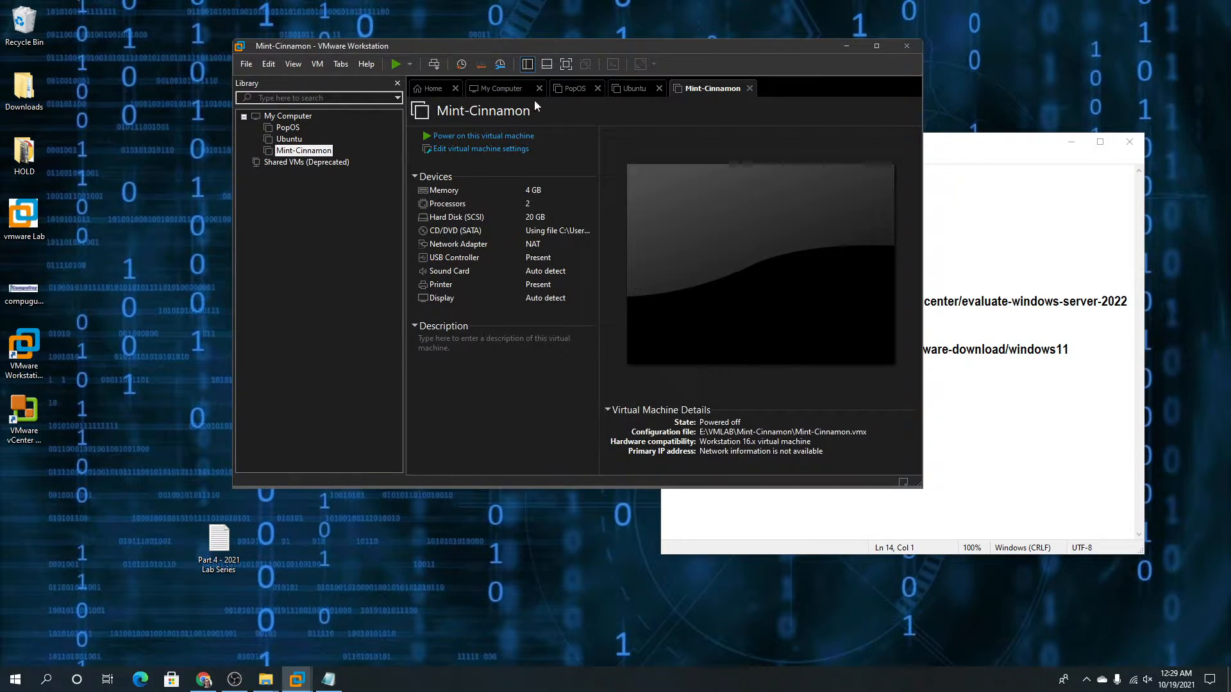
left_click(248, 66)
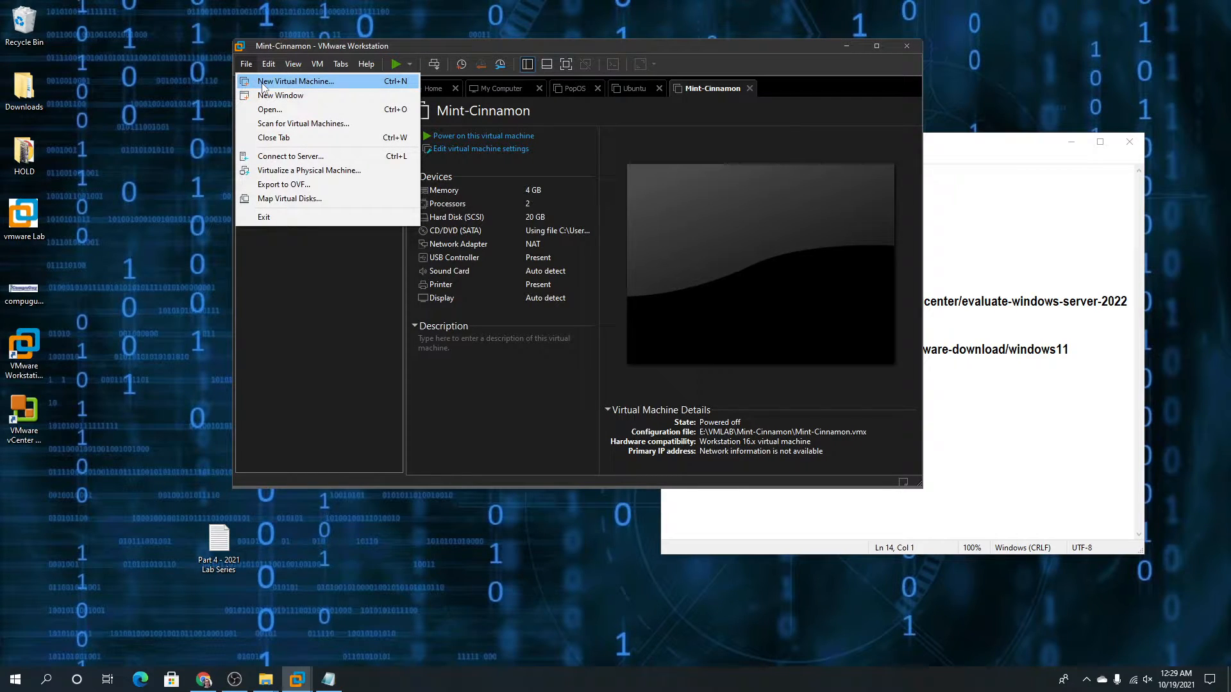
Start a custom new virtual machine with Microsoft Windows Server 2019 as the guest, OS installed later
left_click(276, 81)
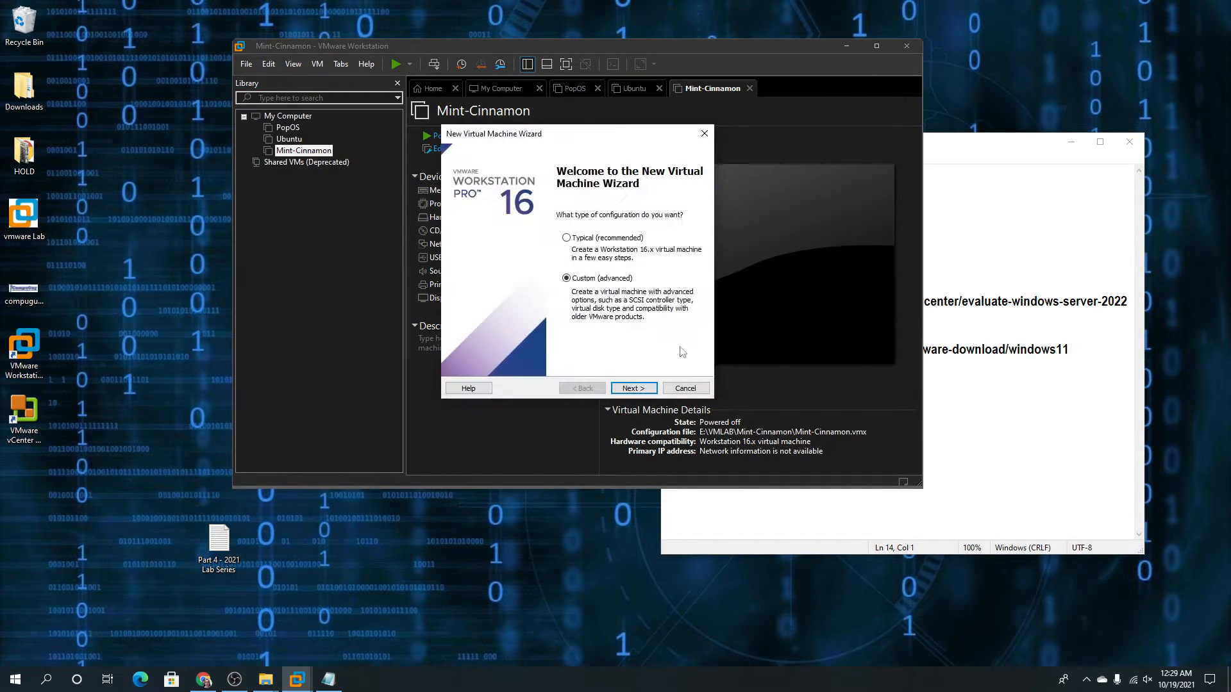
left_click(633, 389)
left_click(633, 389)
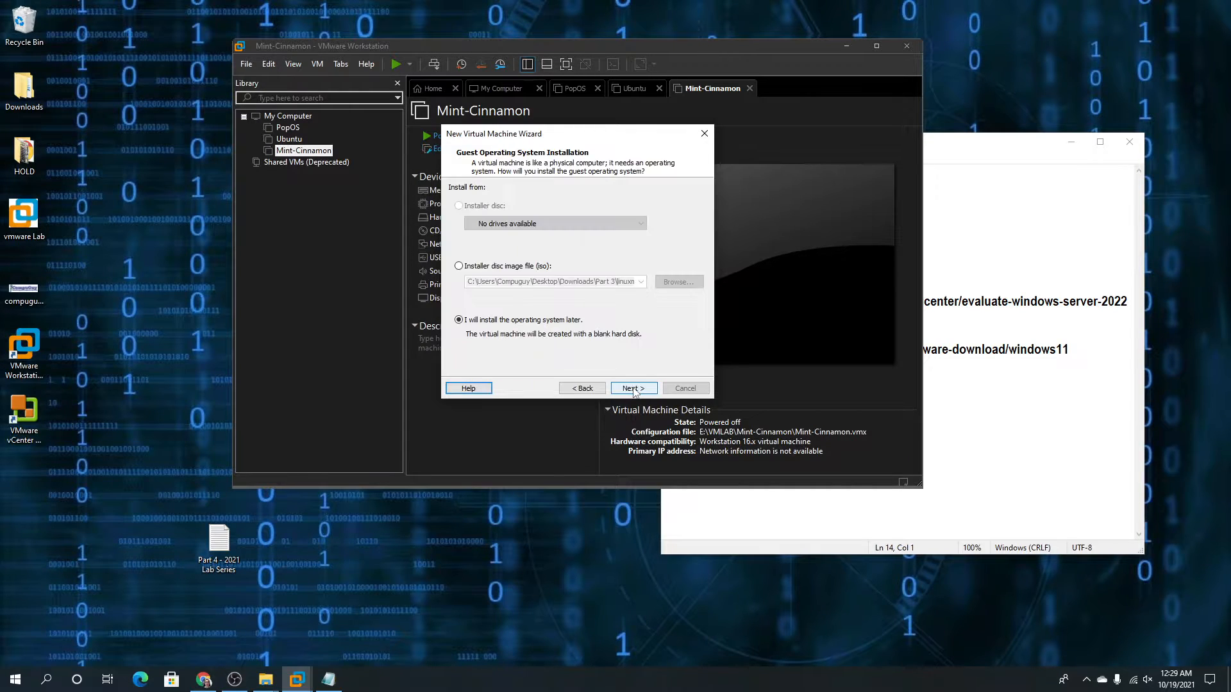
left_click(633, 389)
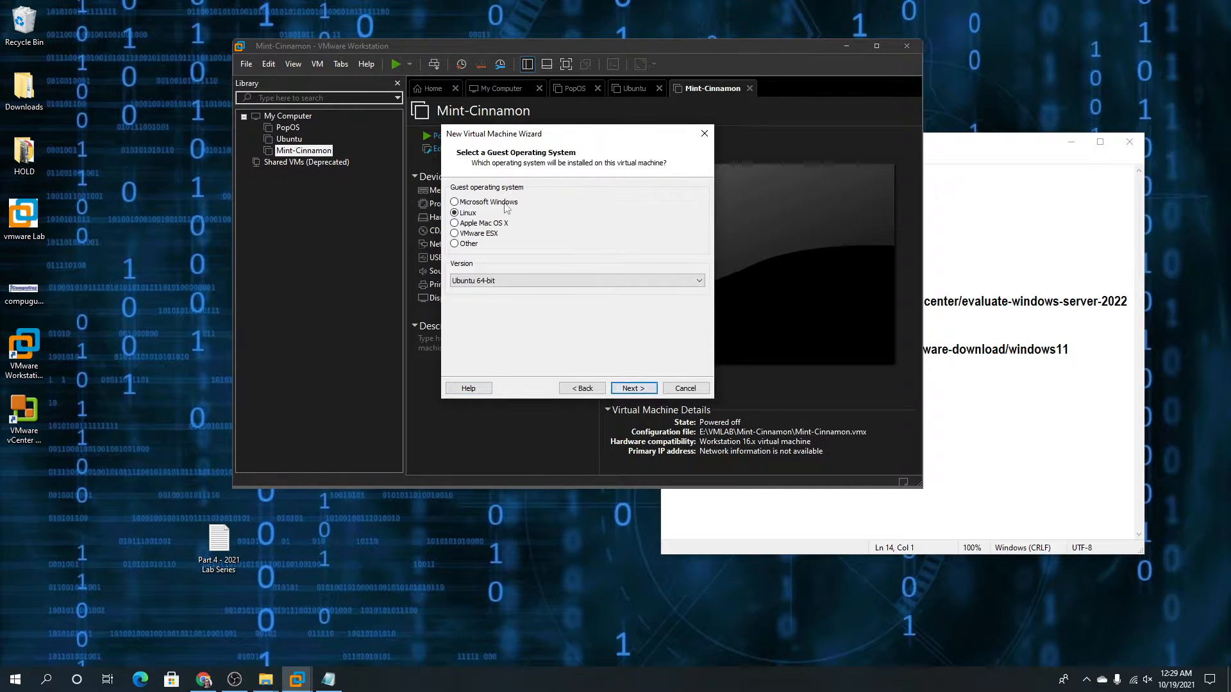
left_click(503, 204)
left_click(538, 280)
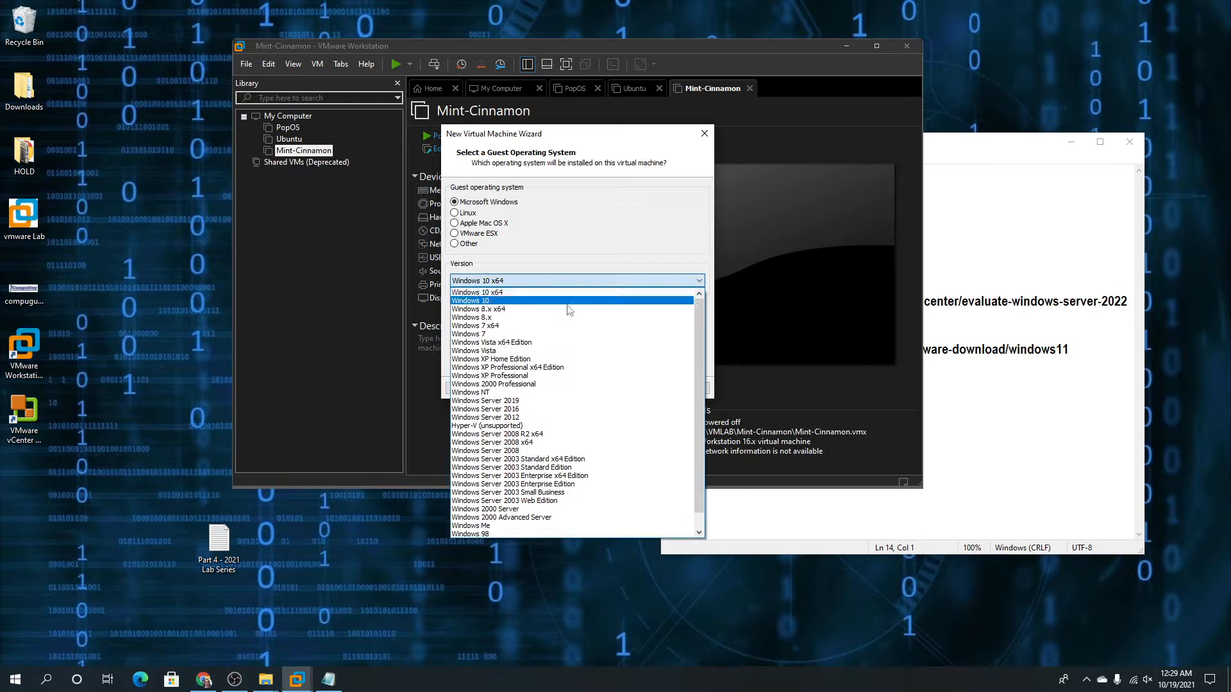
left_click_drag(697, 353, 702, 373)
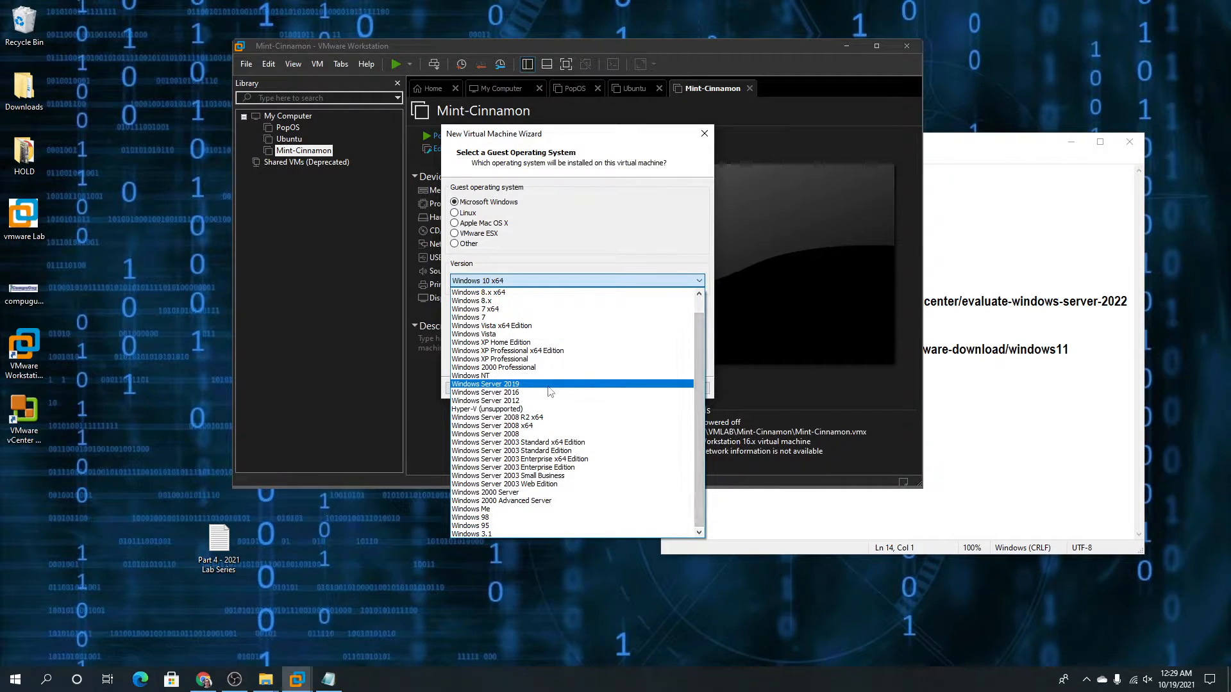
left_click(465, 384)
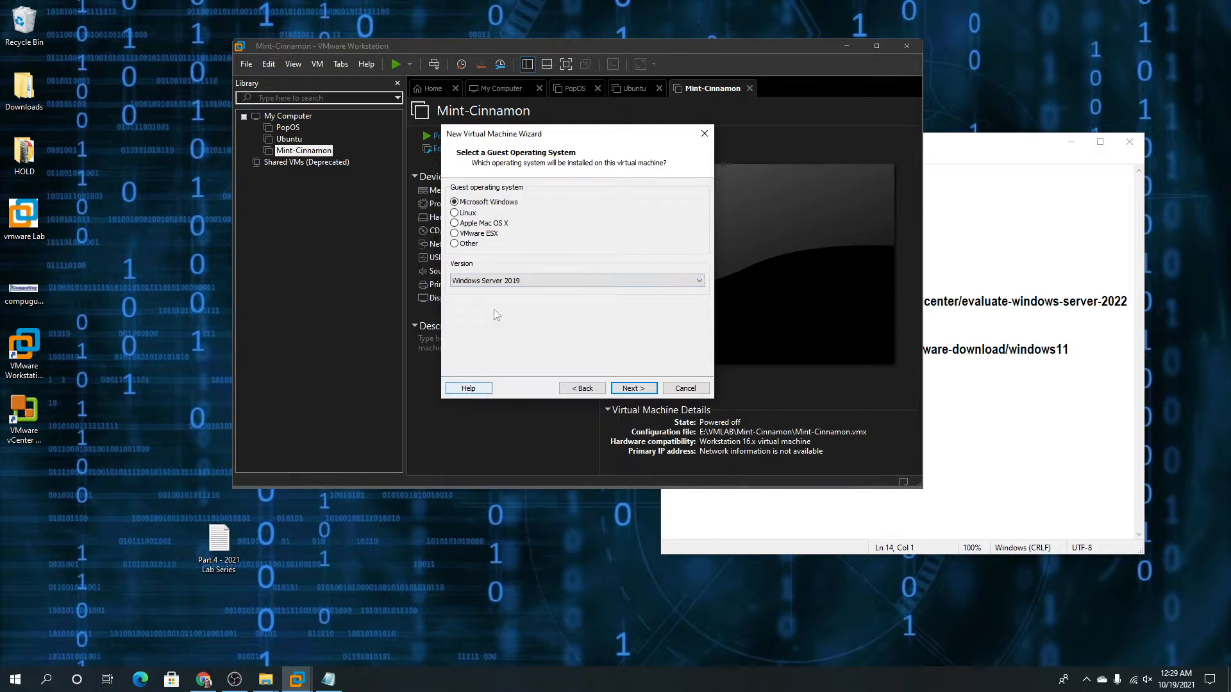
left_click(626, 389)
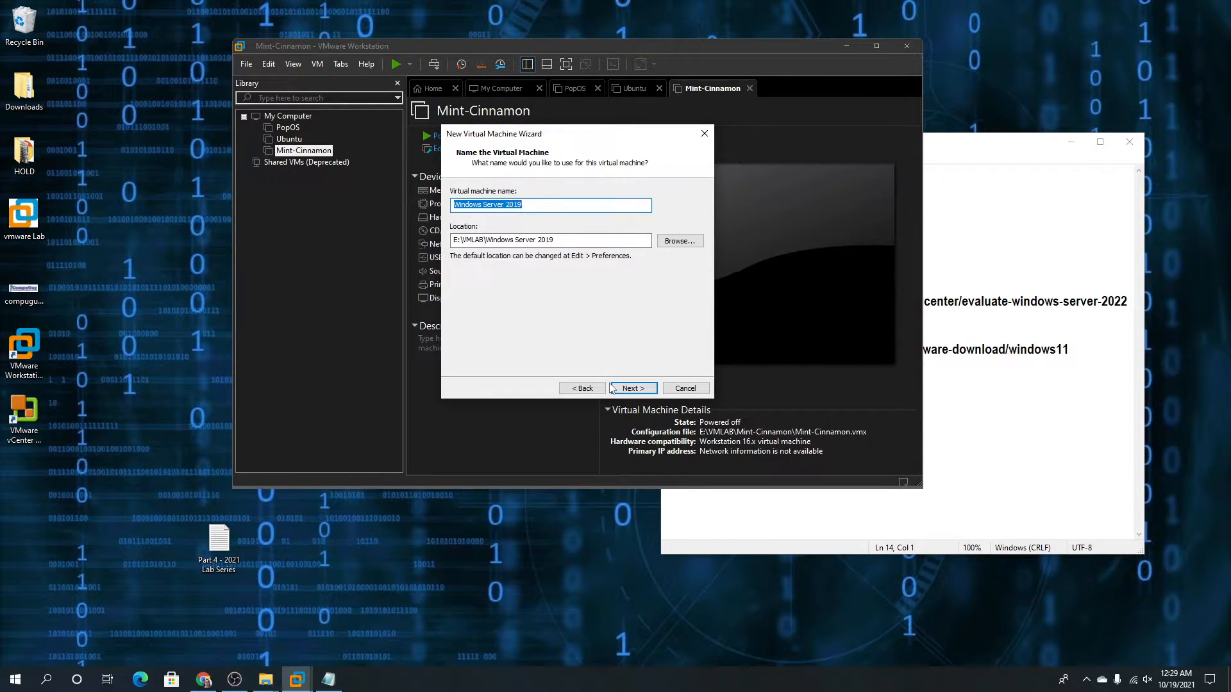
Name the machine Windows Server 2022, keep UEFI and 2 processors, and give it 4096 MB memory
key("Right")
left_click(649, 390)
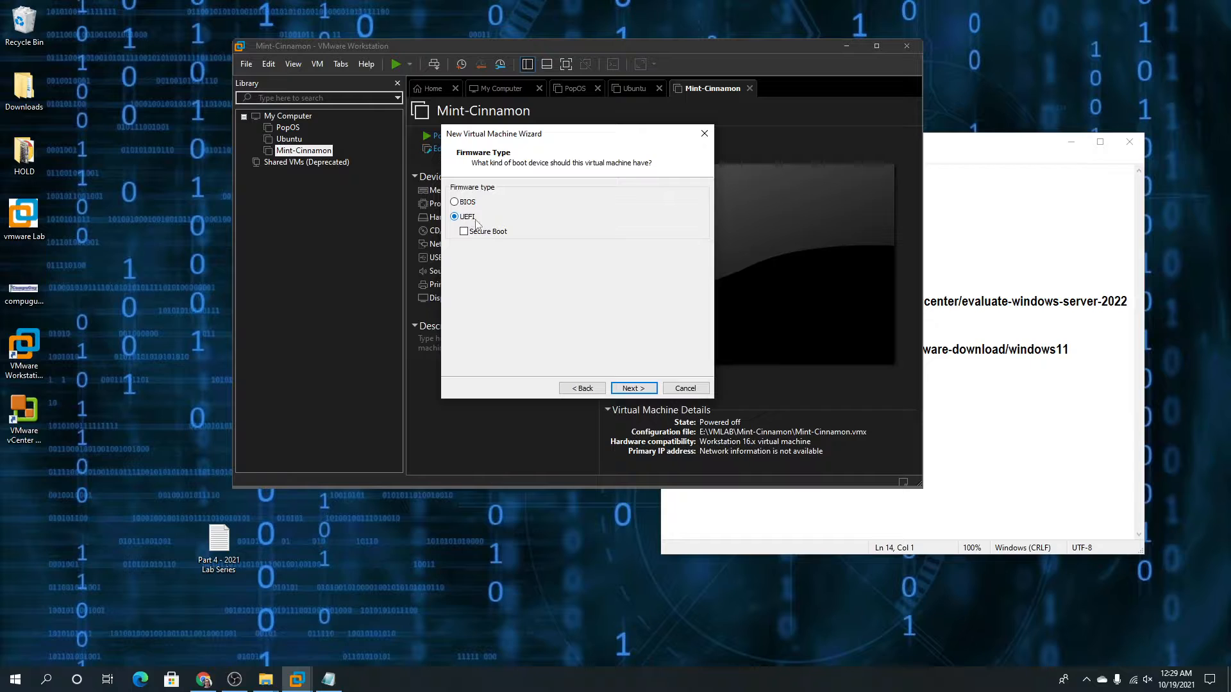
left_click(633, 388)
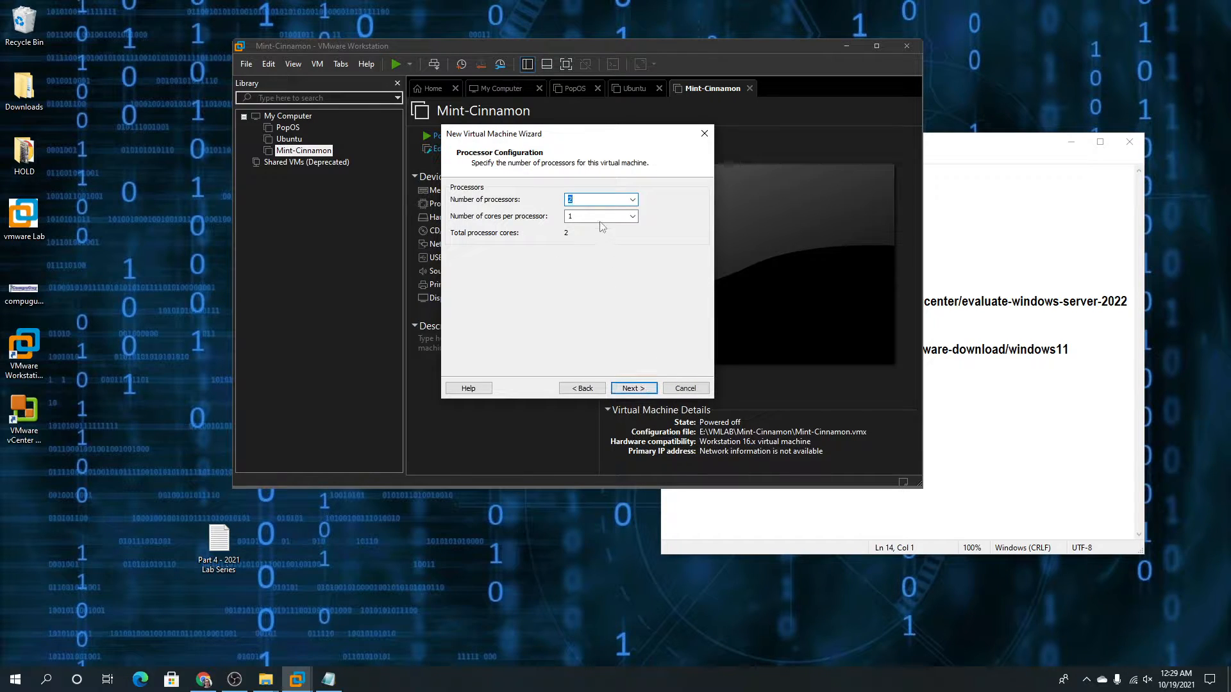
left_click(633, 388)
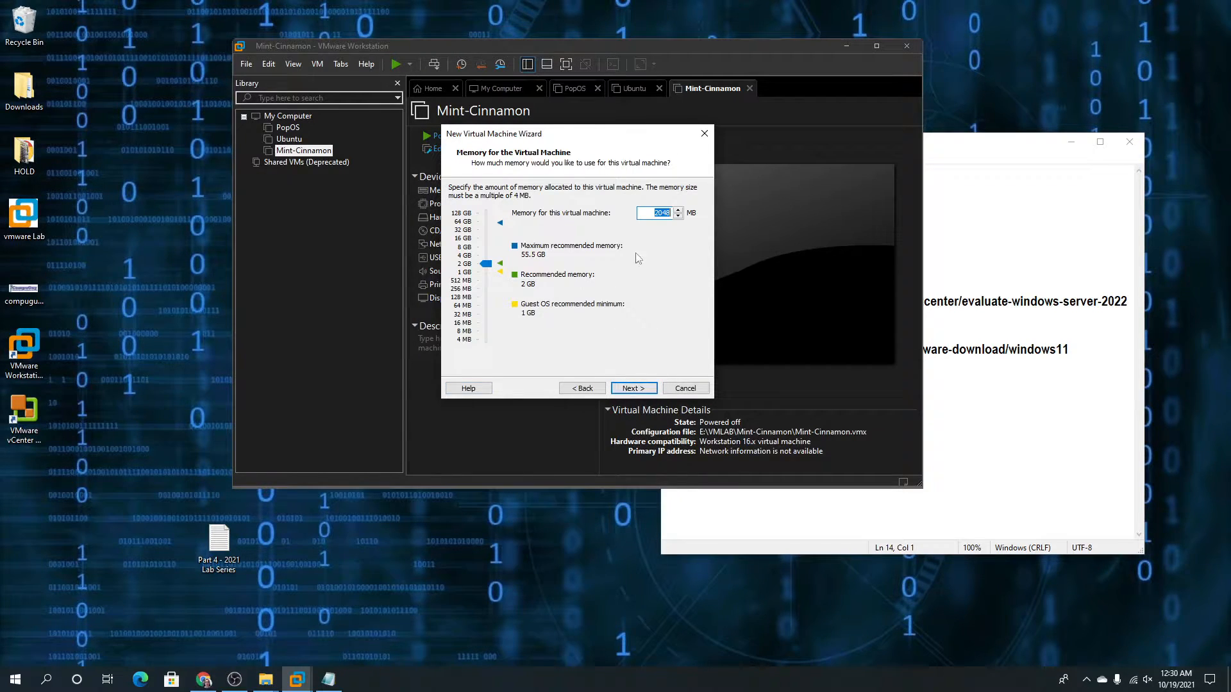
left_click(482, 257)
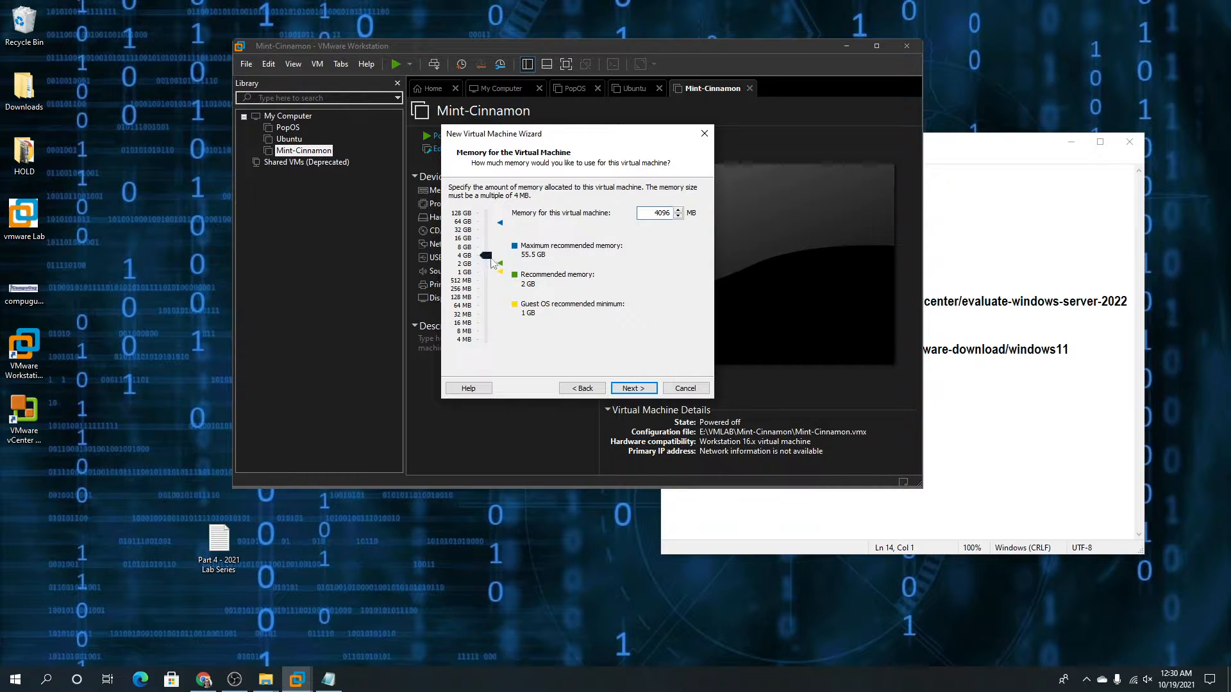
left_click(637, 389)
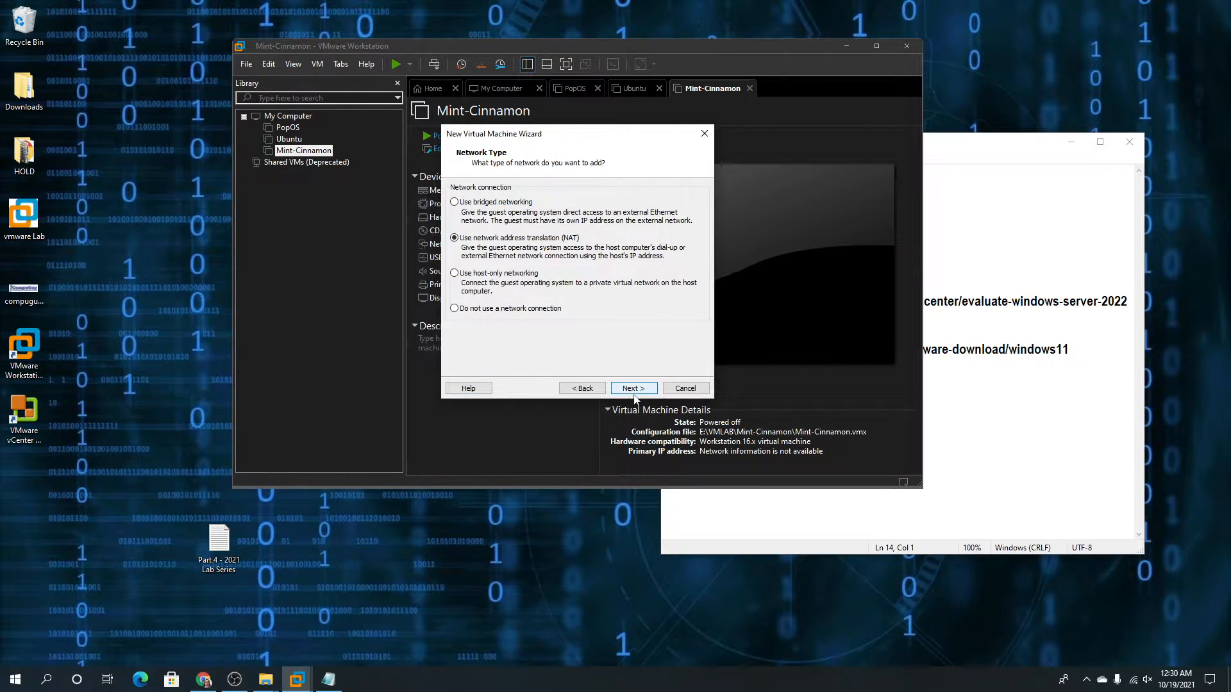
Choose bridged networking, LSI Logic SAS and a new 60 GB NVMe disk, then finish the wizard
left_click(635, 389)
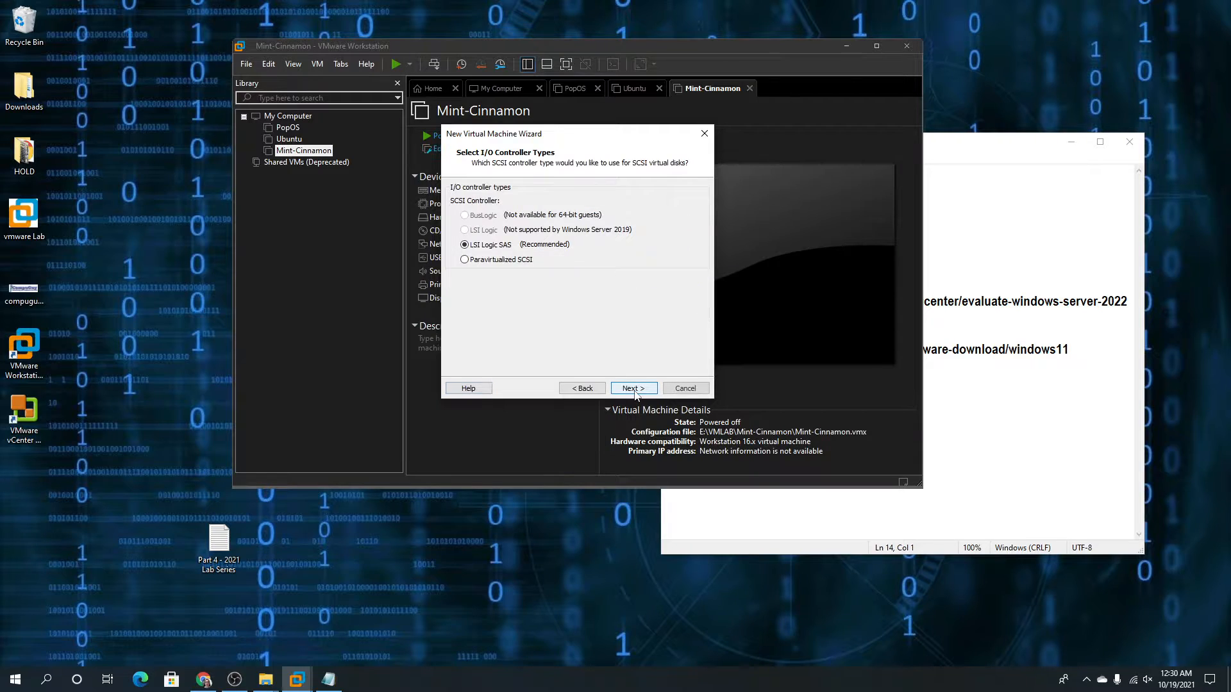
left_click(599, 389)
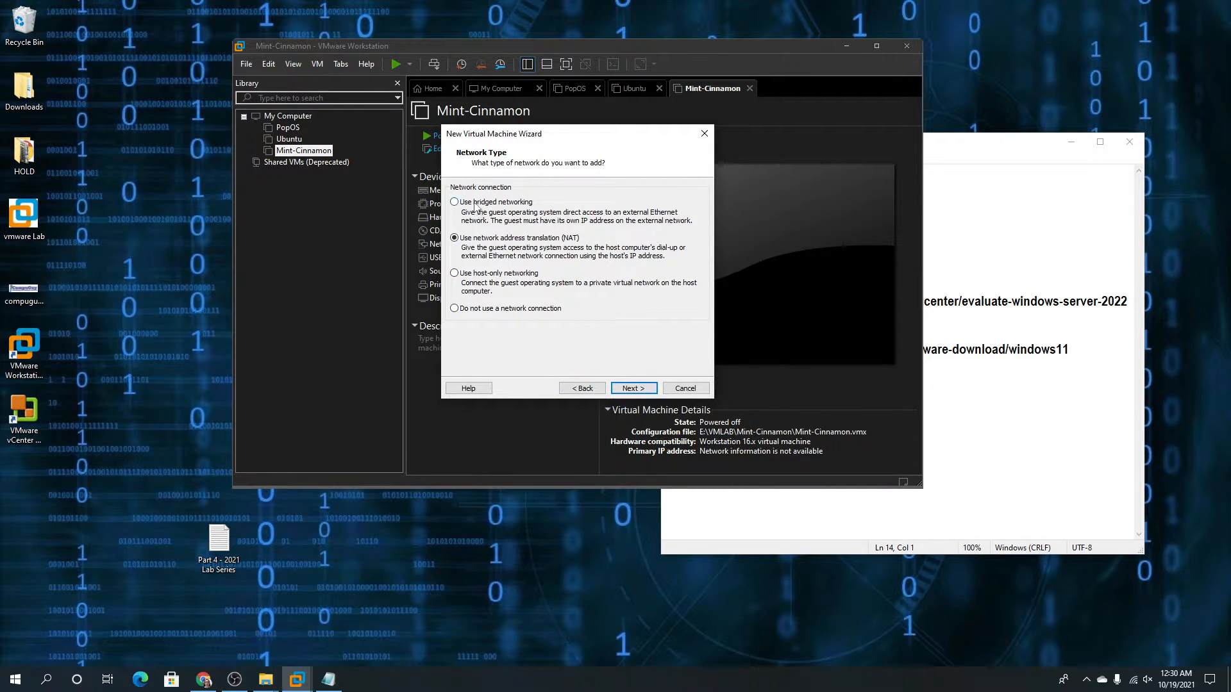
left_click(637, 389)
left_click(635, 389)
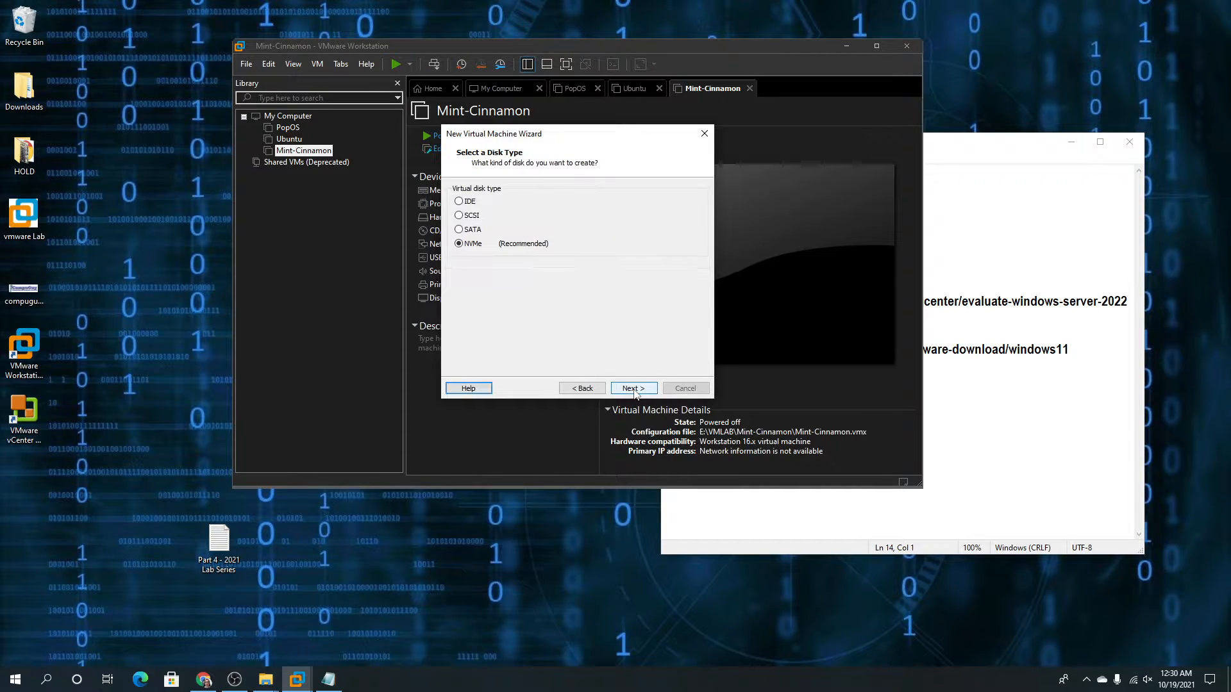
left_click(635, 389)
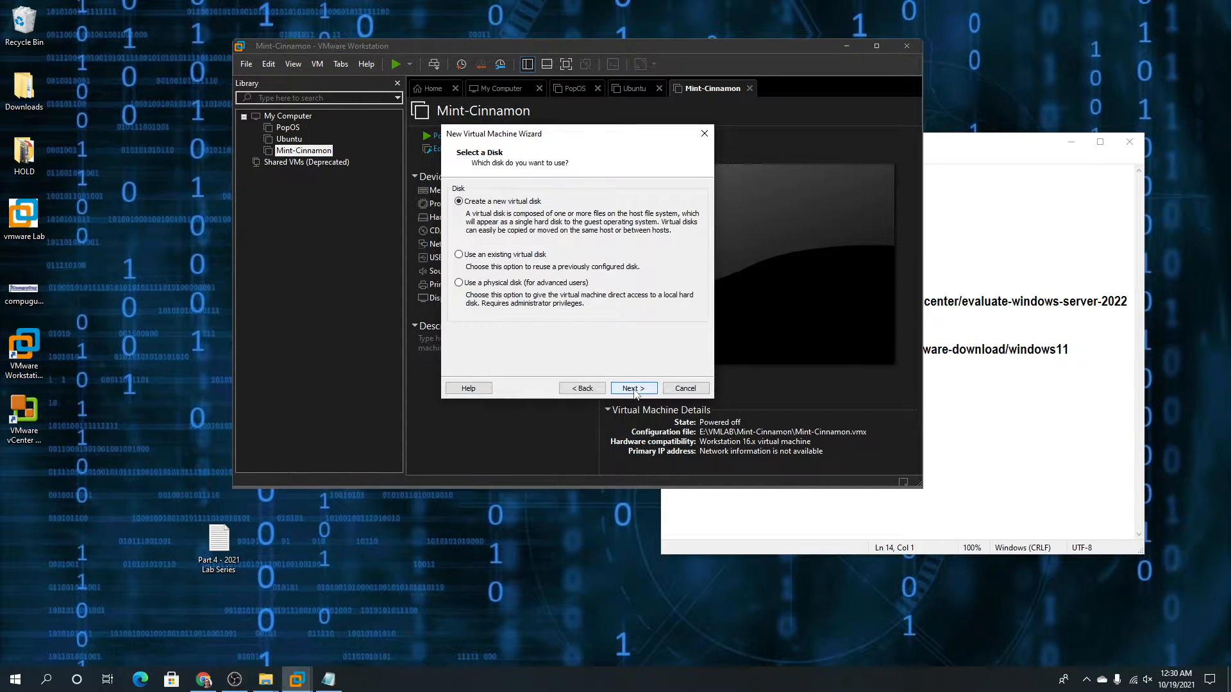
left_click(635, 389)
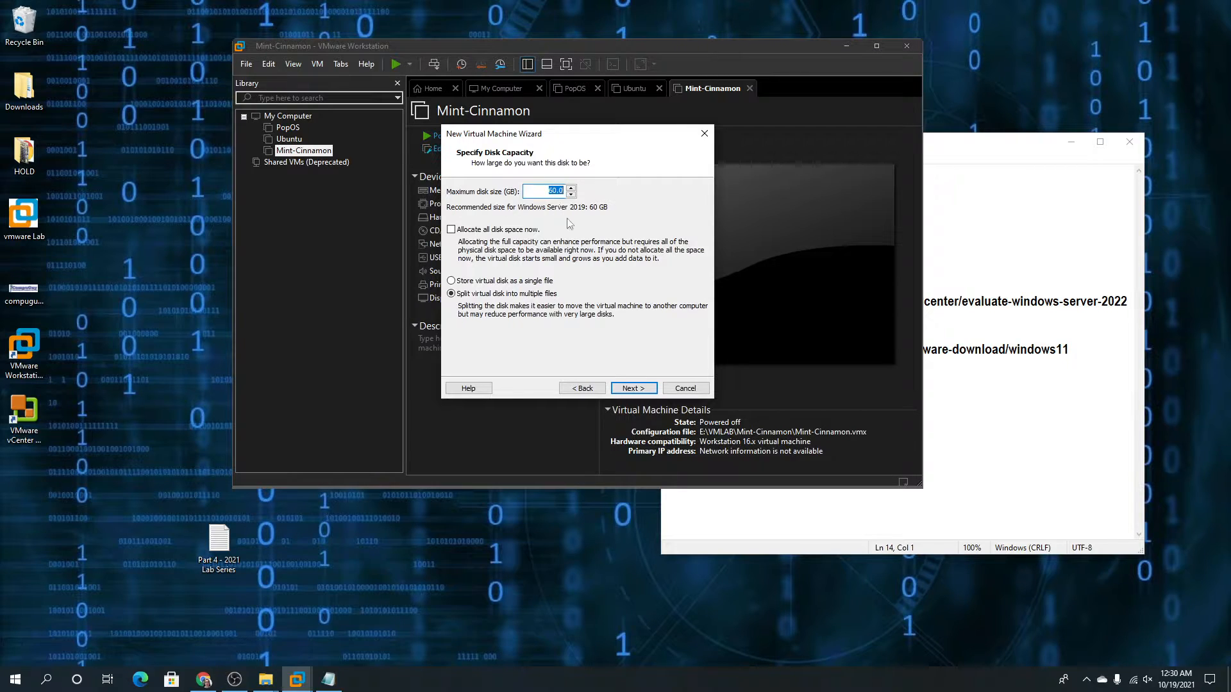
left_click(647, 389)
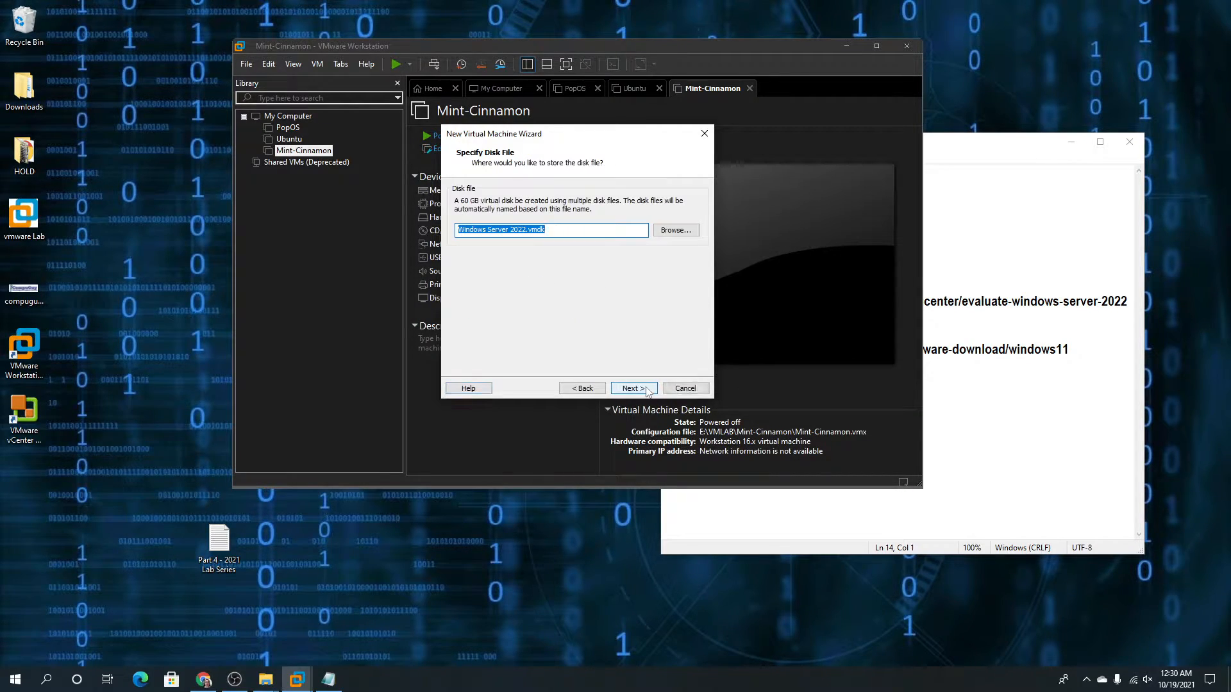
left_click(644, 387)
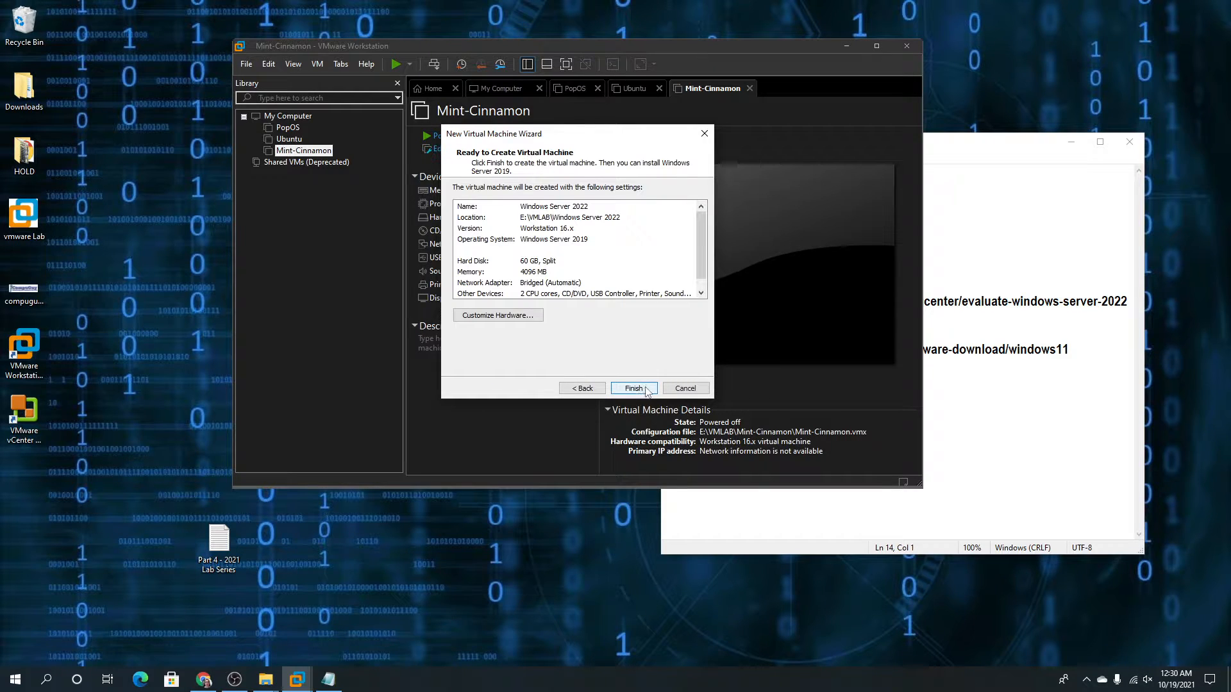
left_click(633, 389)
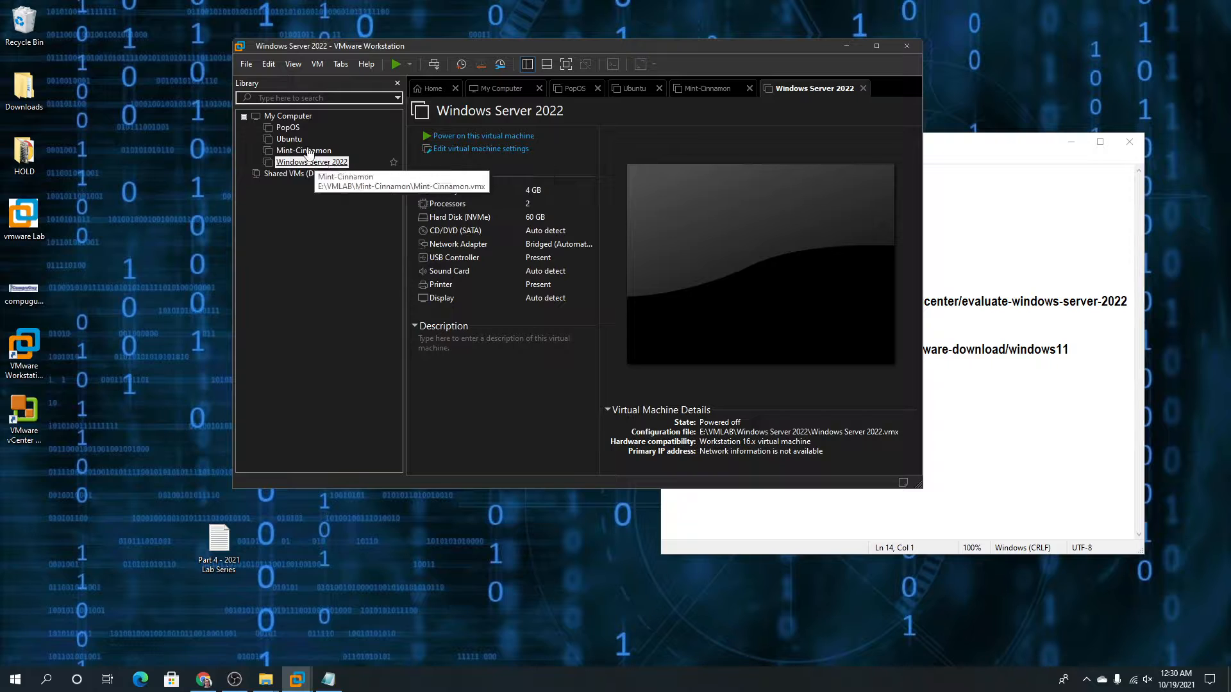
Start another new virtual machine with Windows 10 x64 as the guest version
left_click(246, 65)
left_click(292, 81)
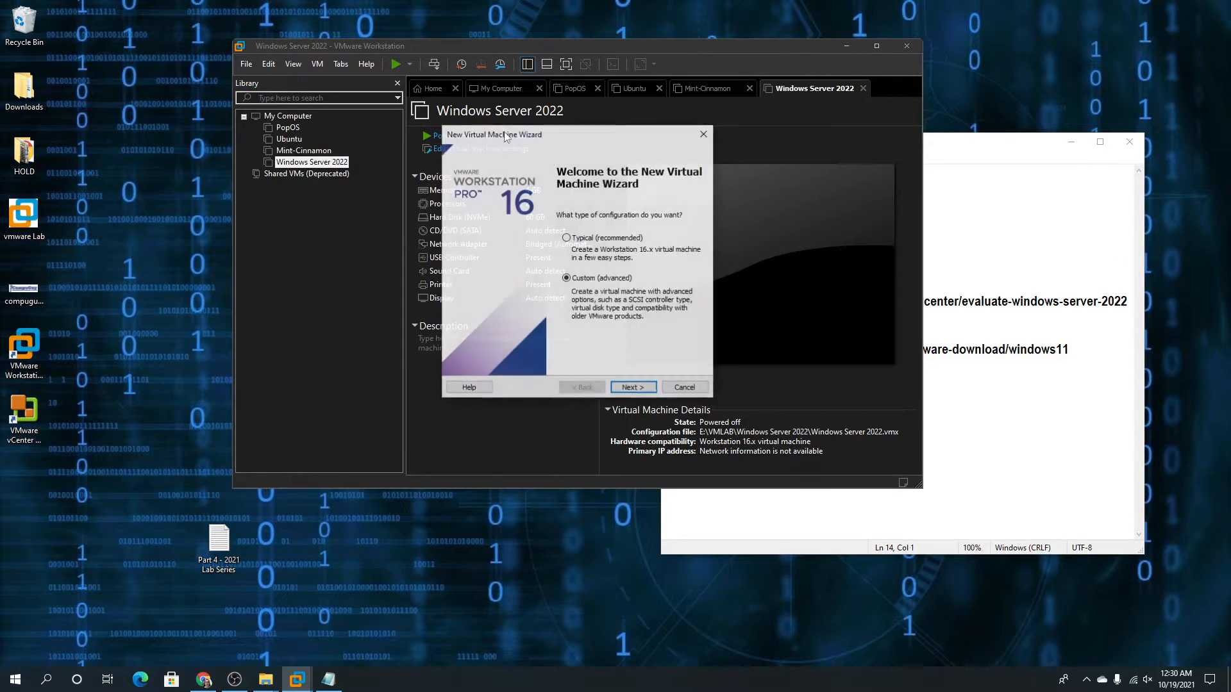
left_click(632, 389)
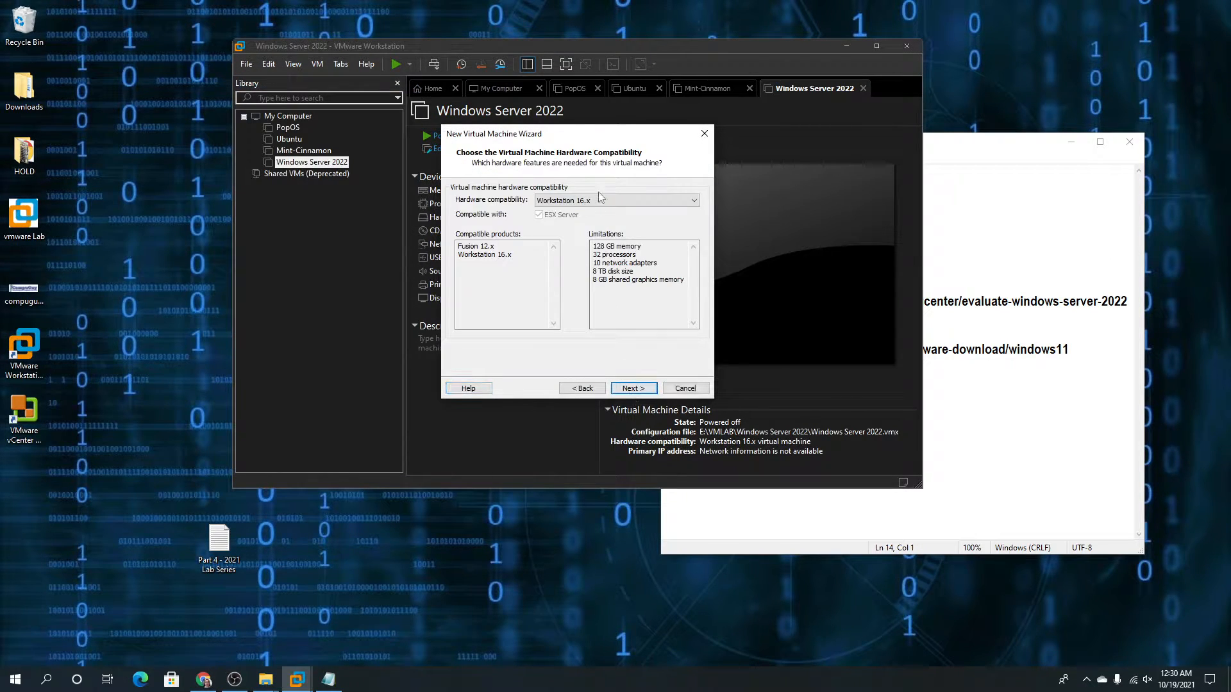
left_click(632, 389)
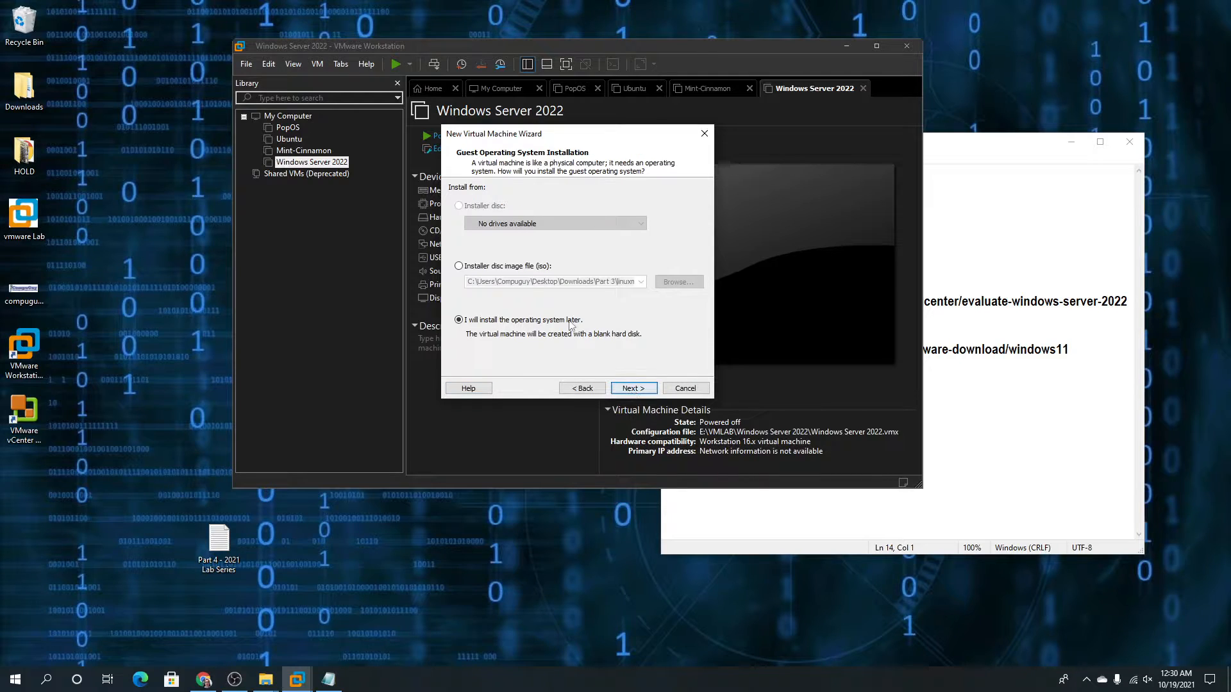
left_click(632, 388)
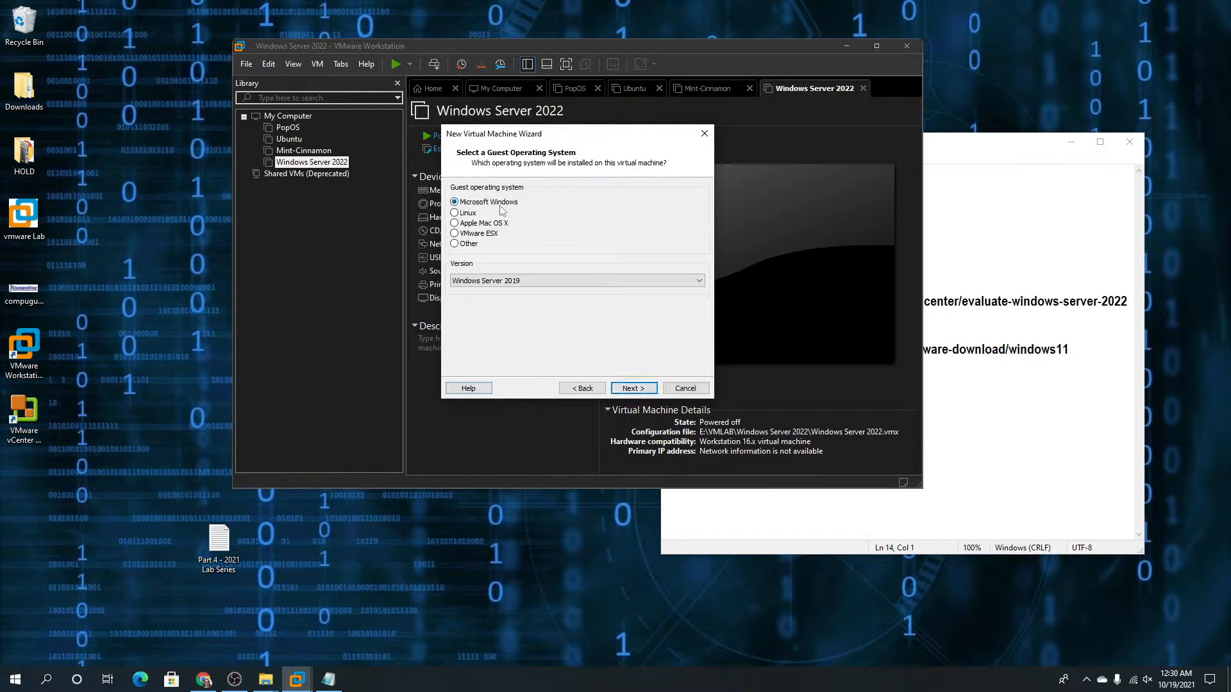
left_click(525, 280)
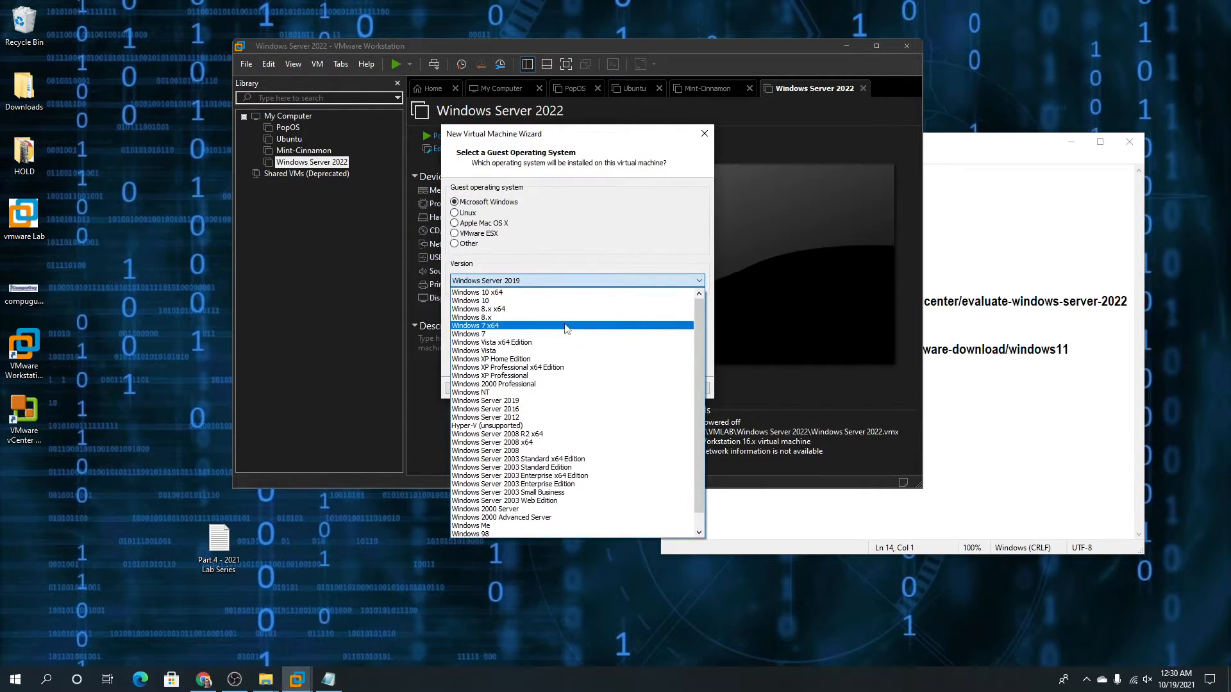
left_click(525, 292)
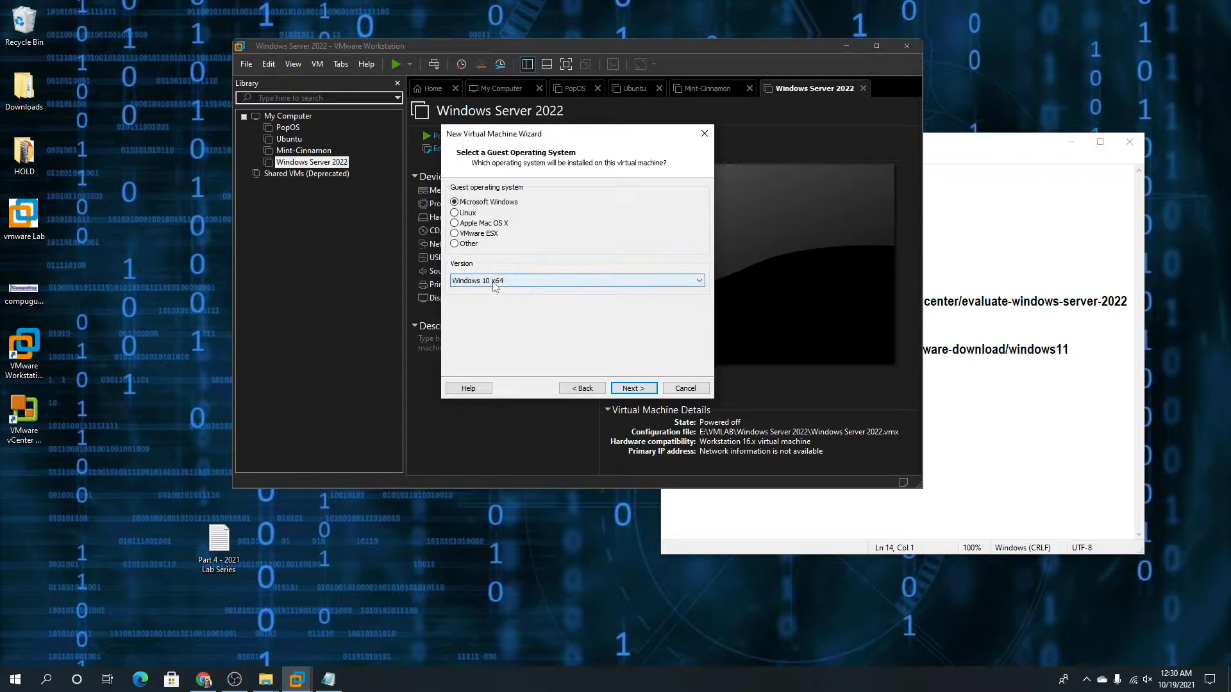
Name it Windows 11 x64, keep UEFI and default processors, and set memory to 4096 MB
left_click(621, 389)
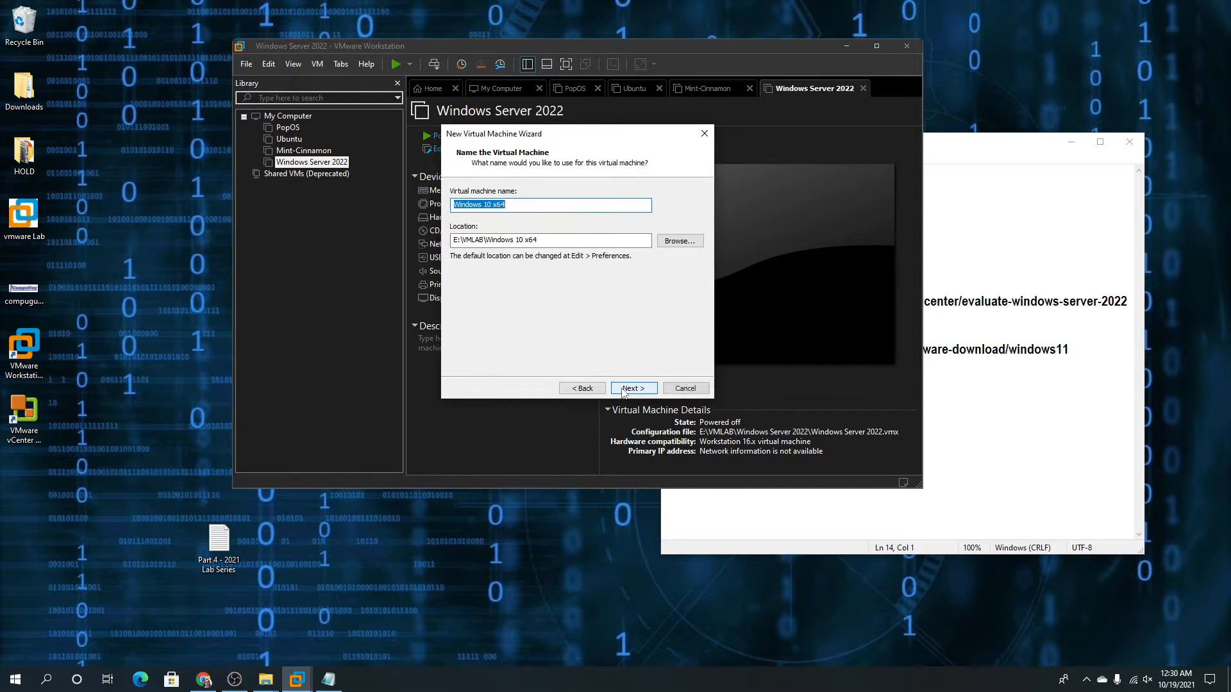
left_click(488, 204)
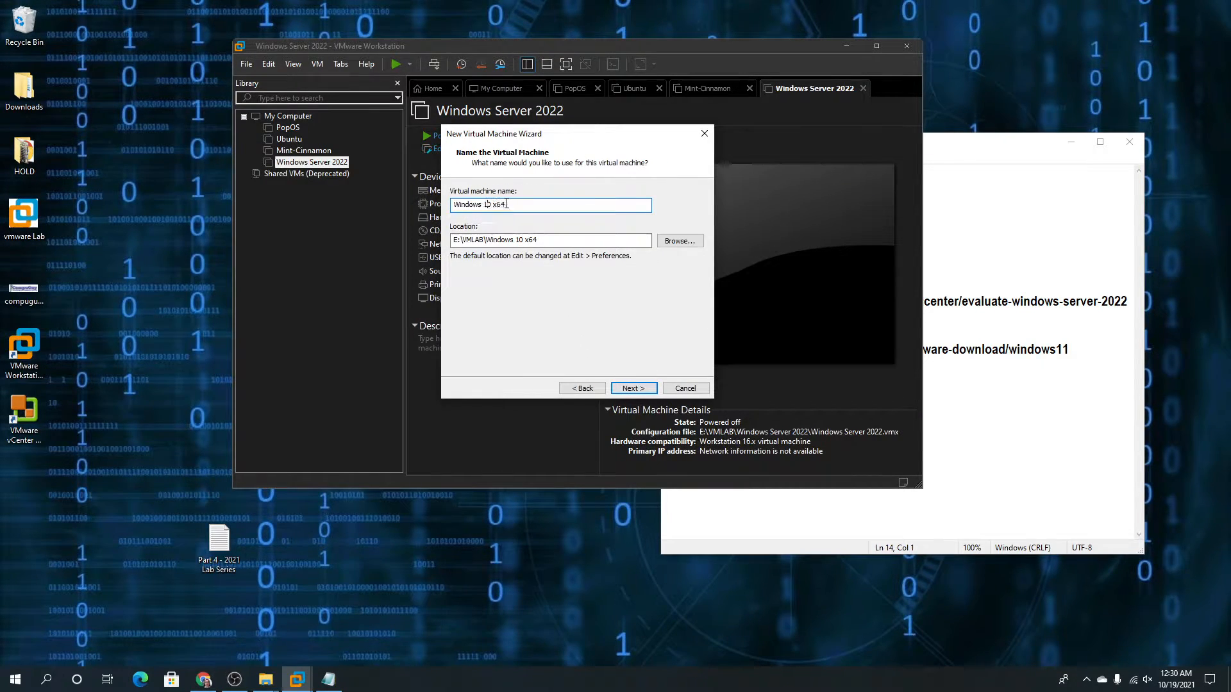
key("Delete")
type("1")
left_click(643, 394)
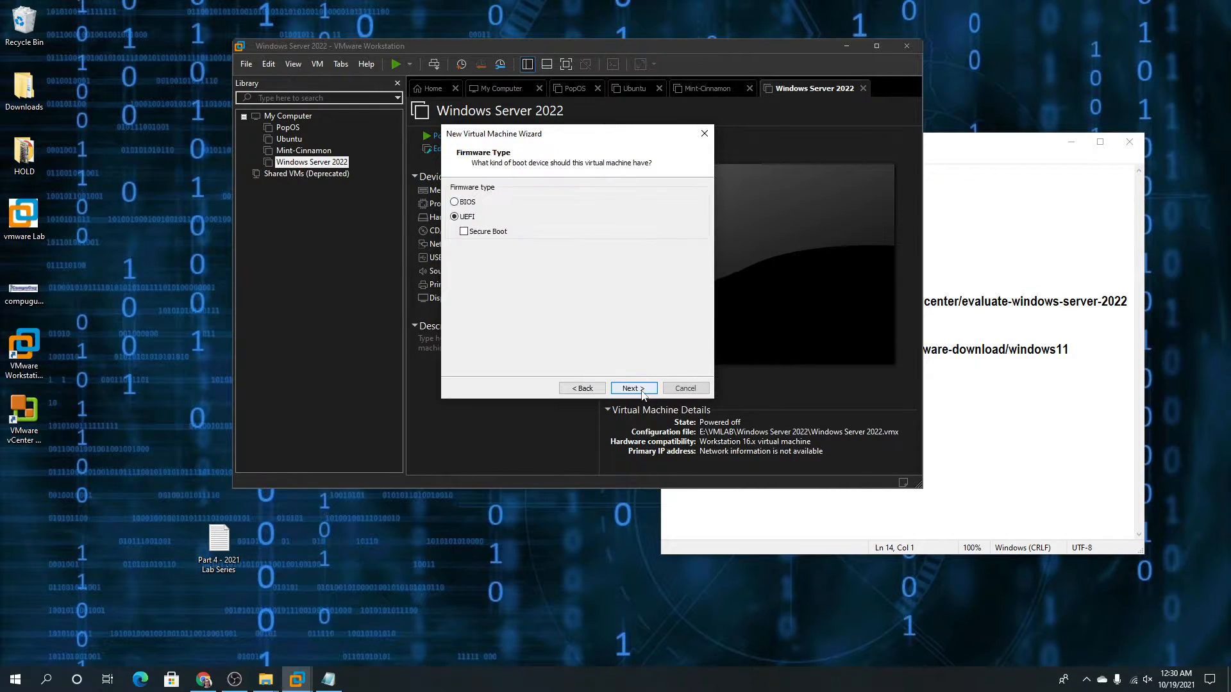
left_click(644, 392)
left_click(642, 391)
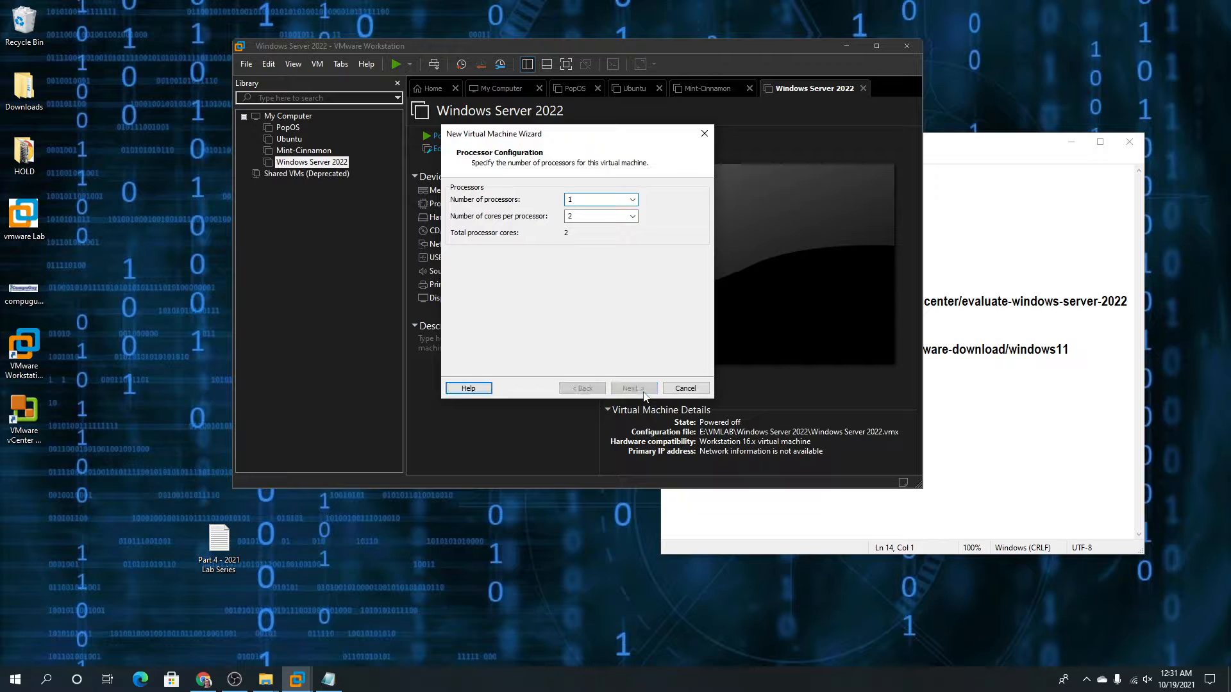
left_click(485, 261)
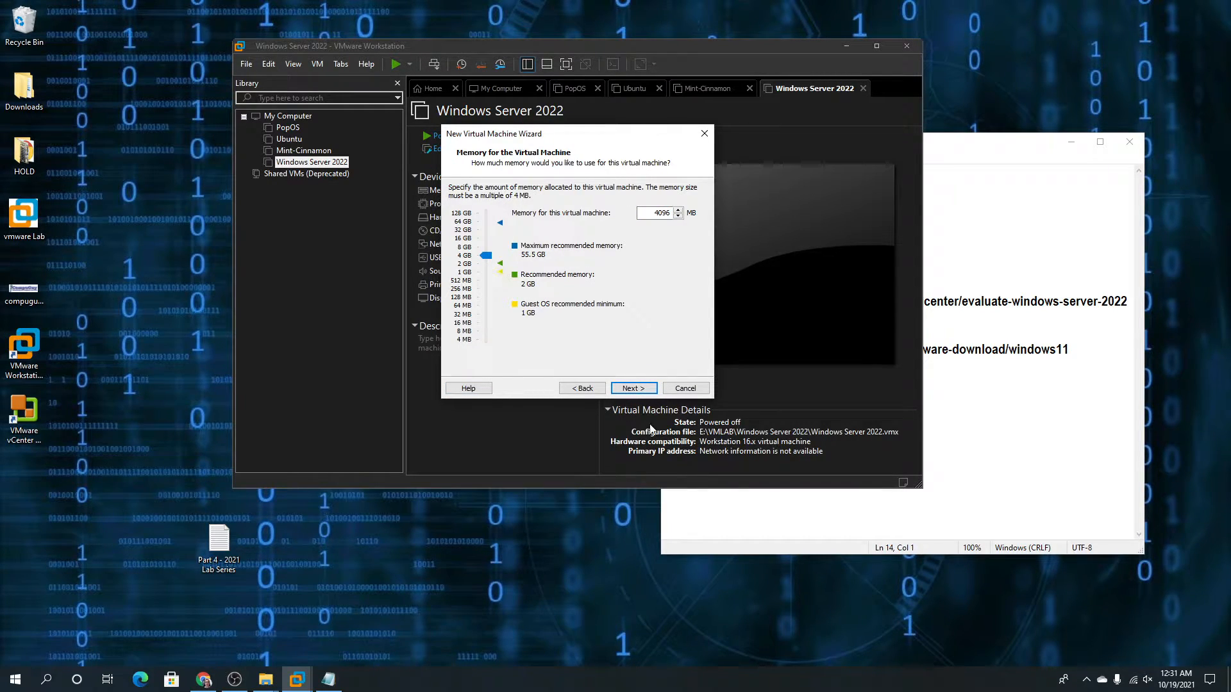
left_click(635, 391)
Choose bridged networking, LSI Logic SAS and a new 60 GB split NVMe disk, then finish
left_click(635, 391)
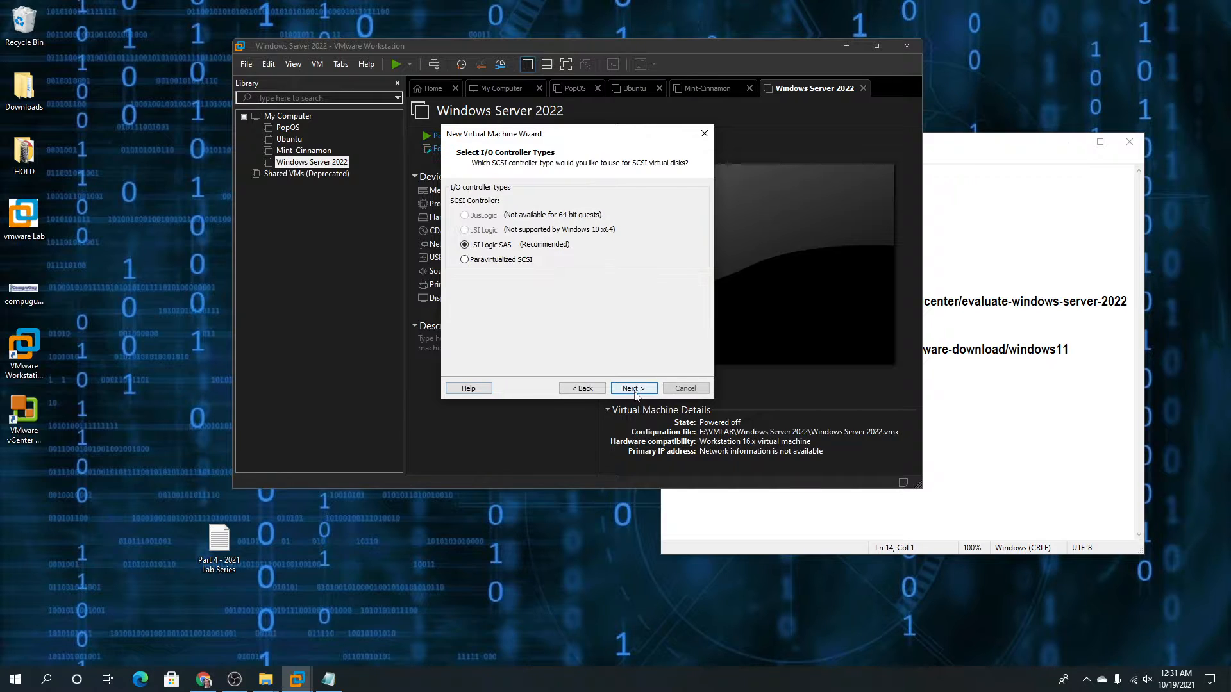
left_click(589, 389)
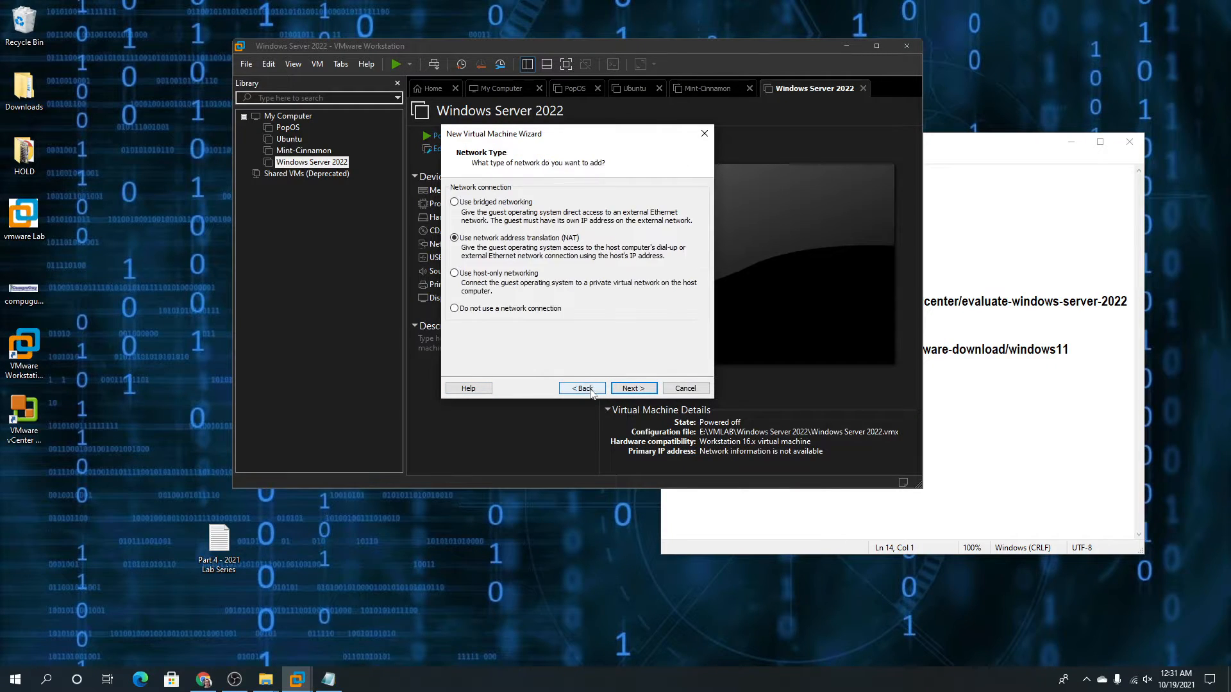
left_click(466, 207)
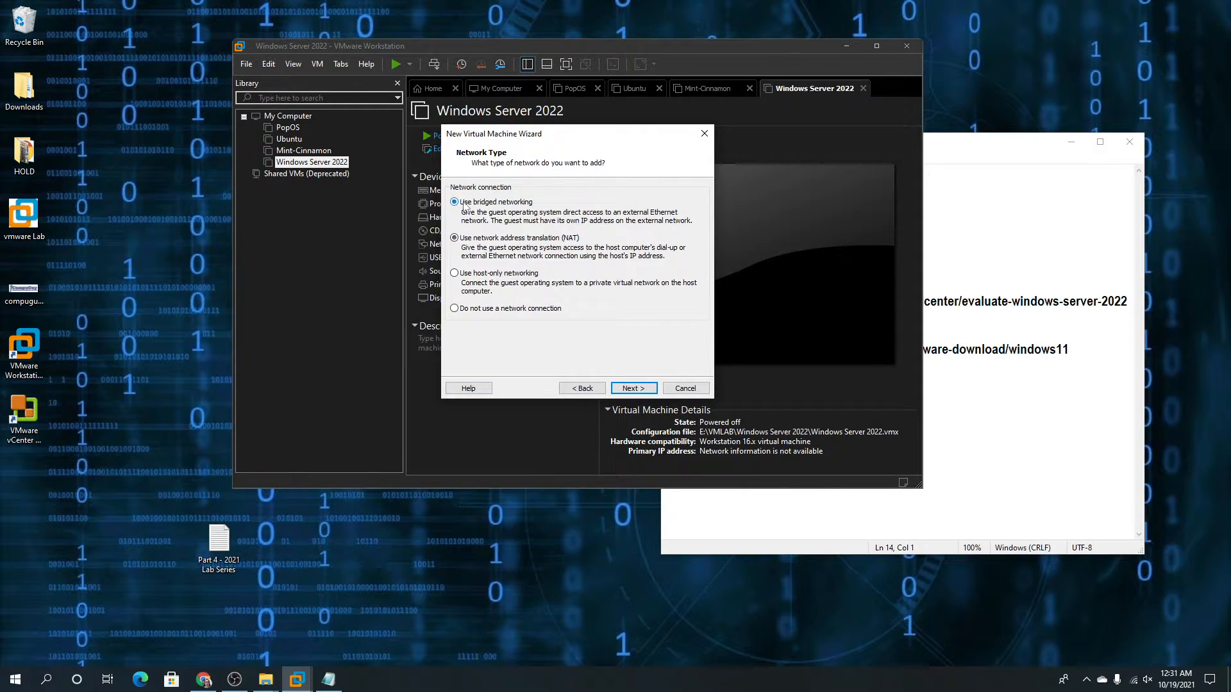
left_click(631, 388)
left_click(631, 388)
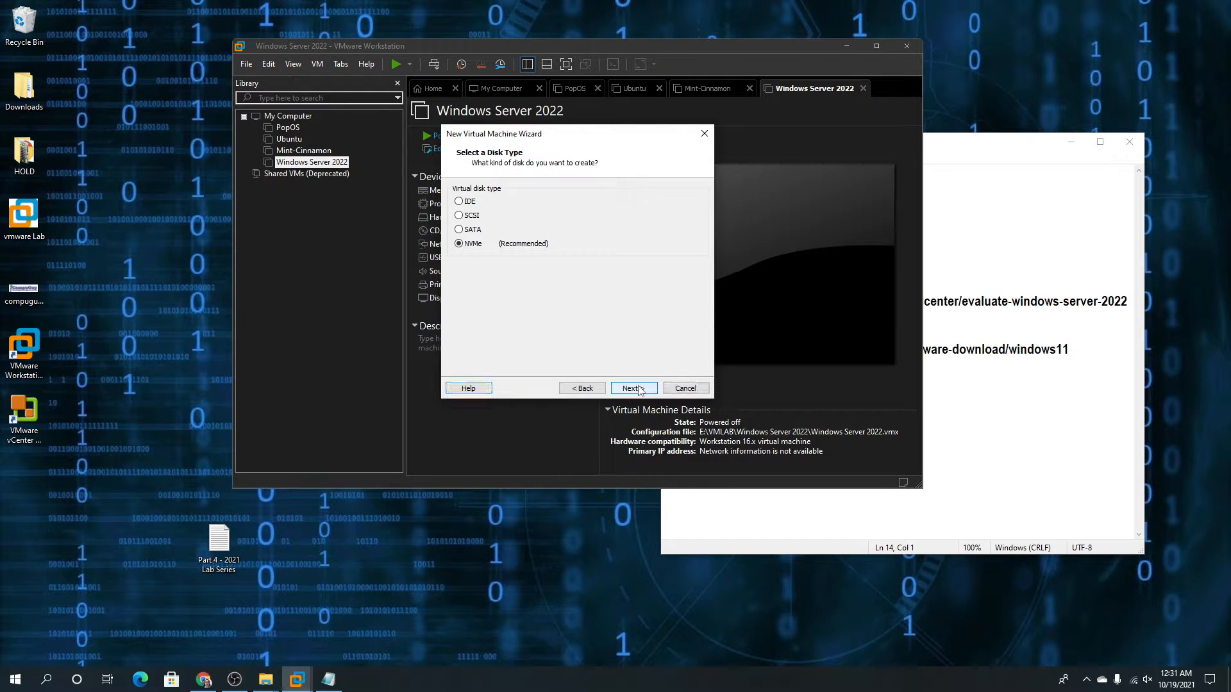
left_click(631, 389)
left_click(631, 389)
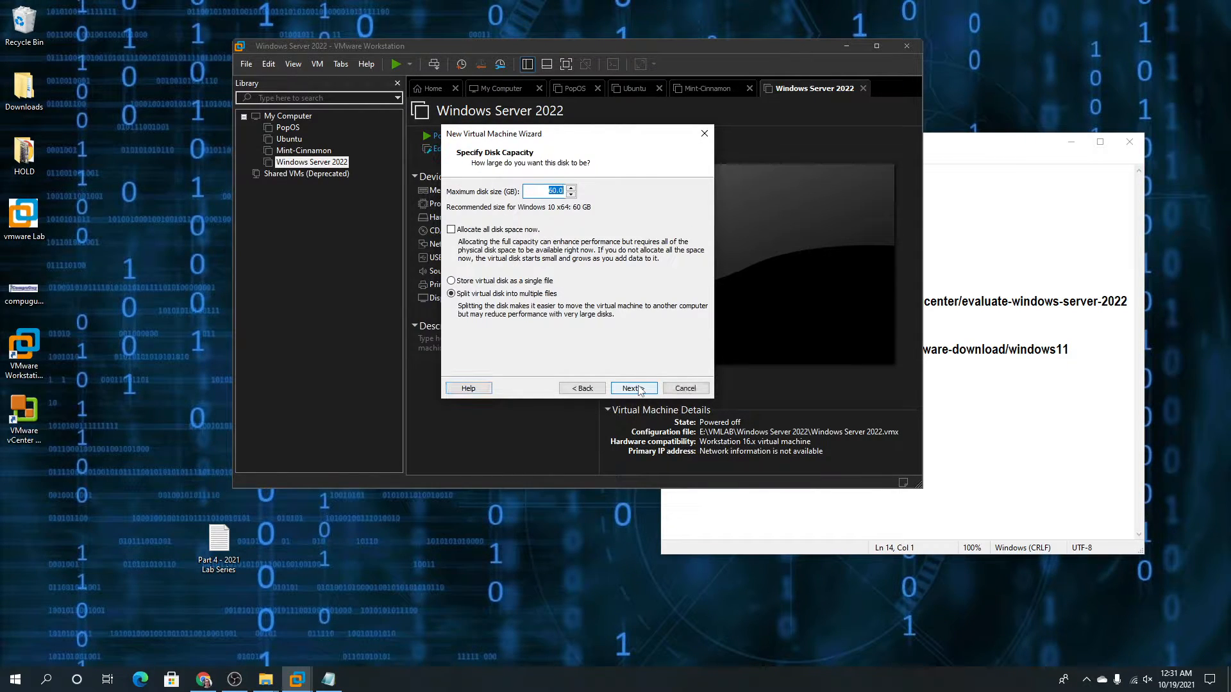
left_click(631, 389)
left_click(632, 388)
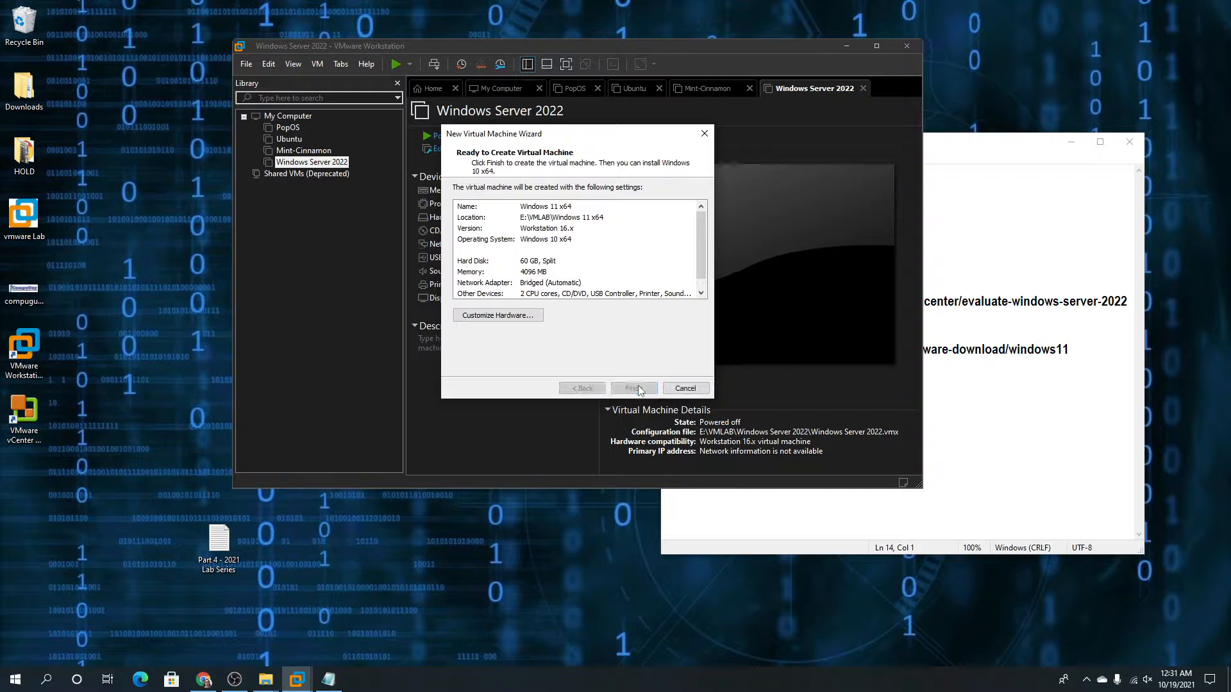
left_click(634, 388)
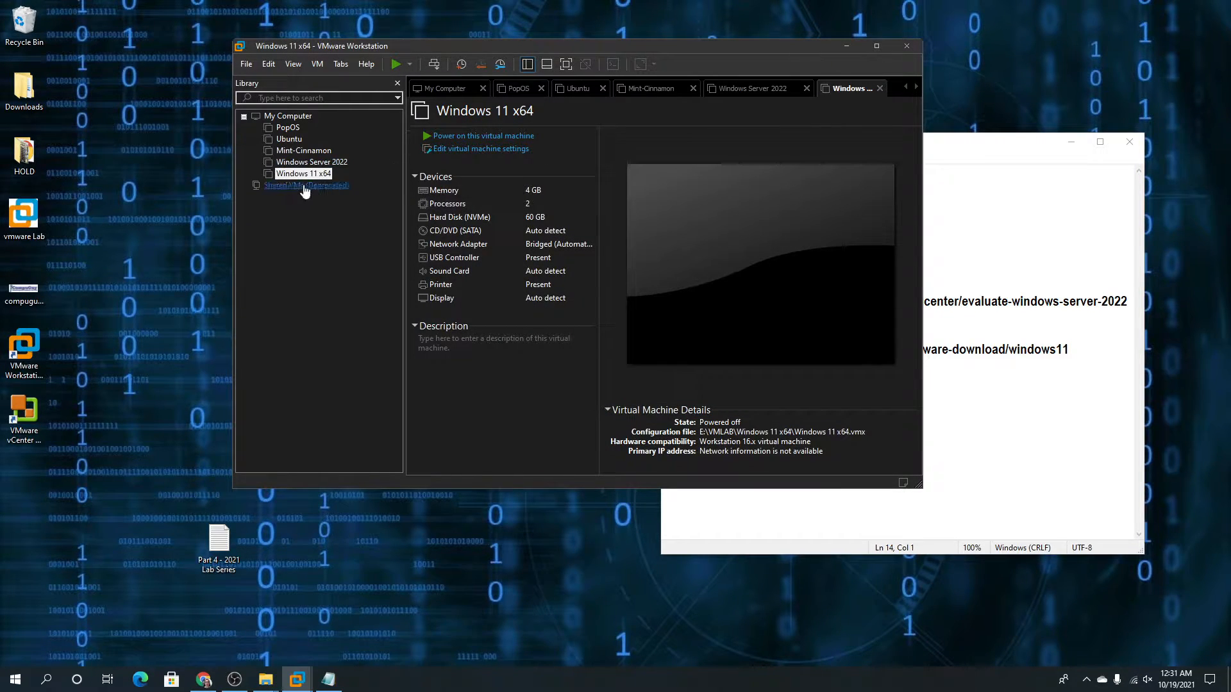
Select the Windows Server 2022 machine and bring the browser with the download pages into view
left_click(326, 164)
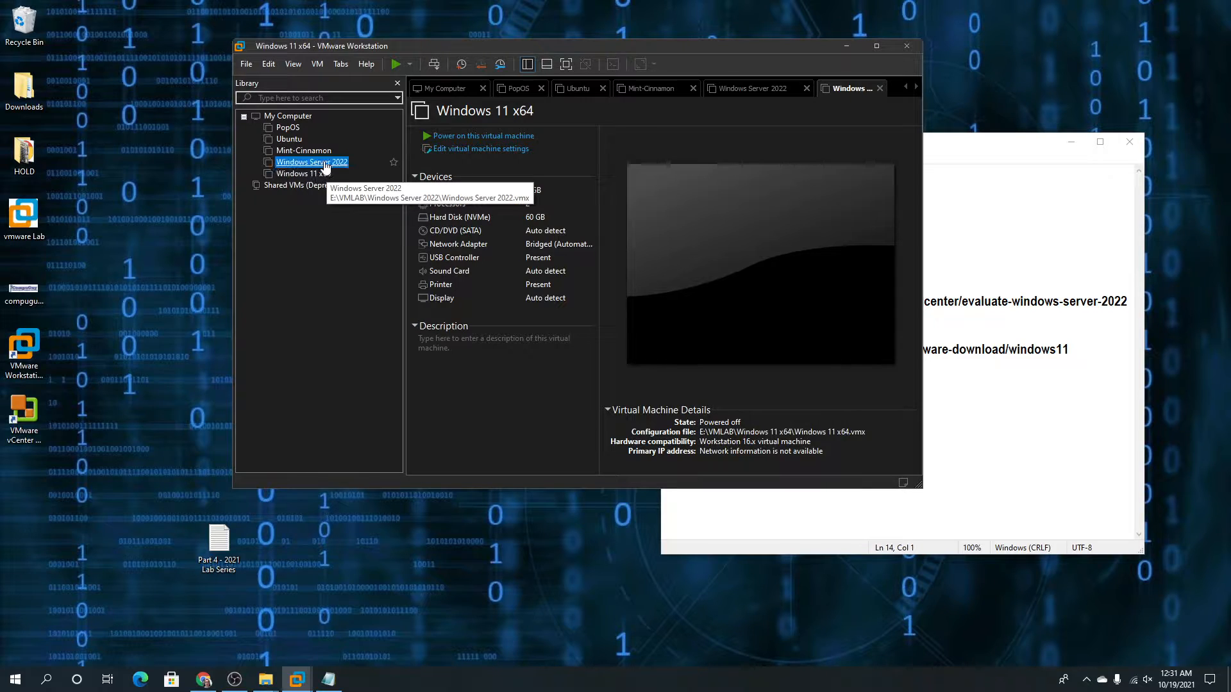
left_click(1001, 145)
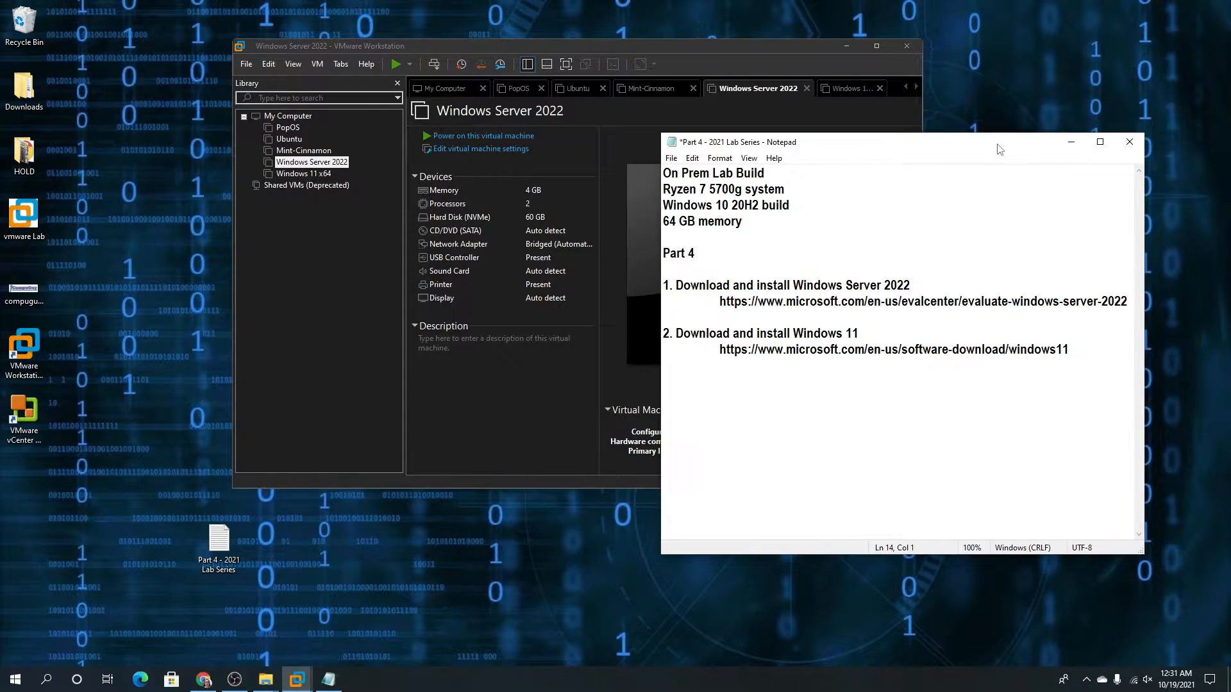
left_click_drag(1230, 96, 732, 15)
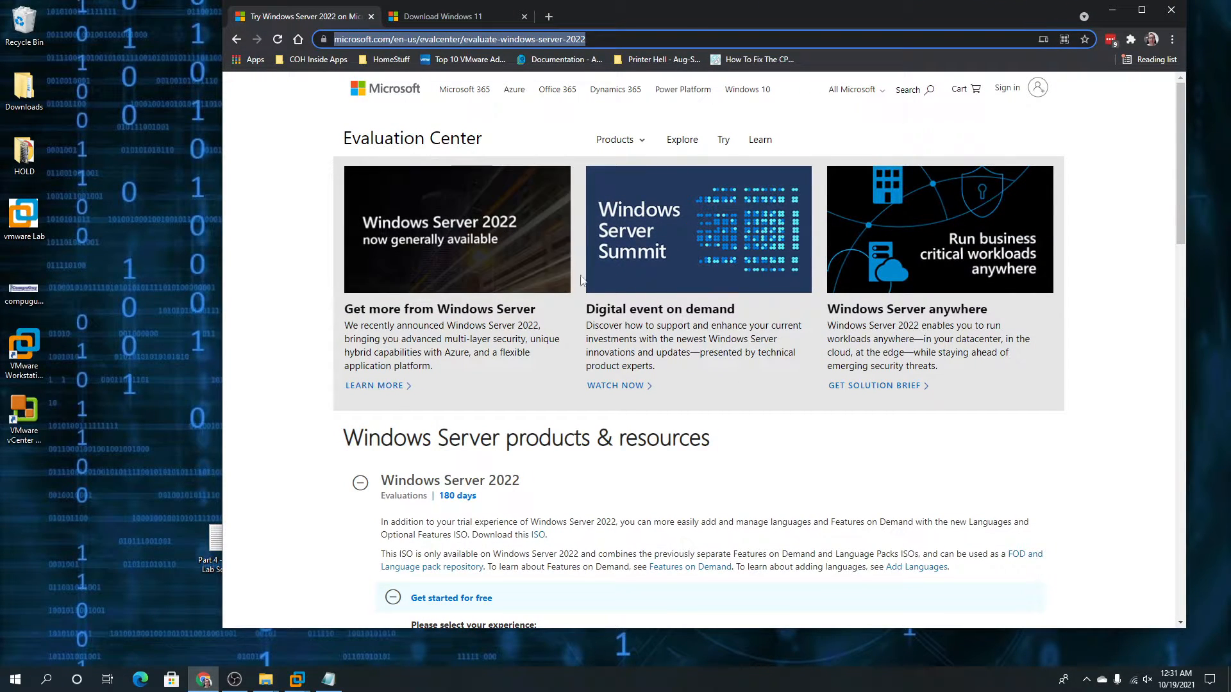
On the Download Windows 11 page, select Windows 11 as the disk image (ISO) download edition
scroll(643, 375, "down", 5)
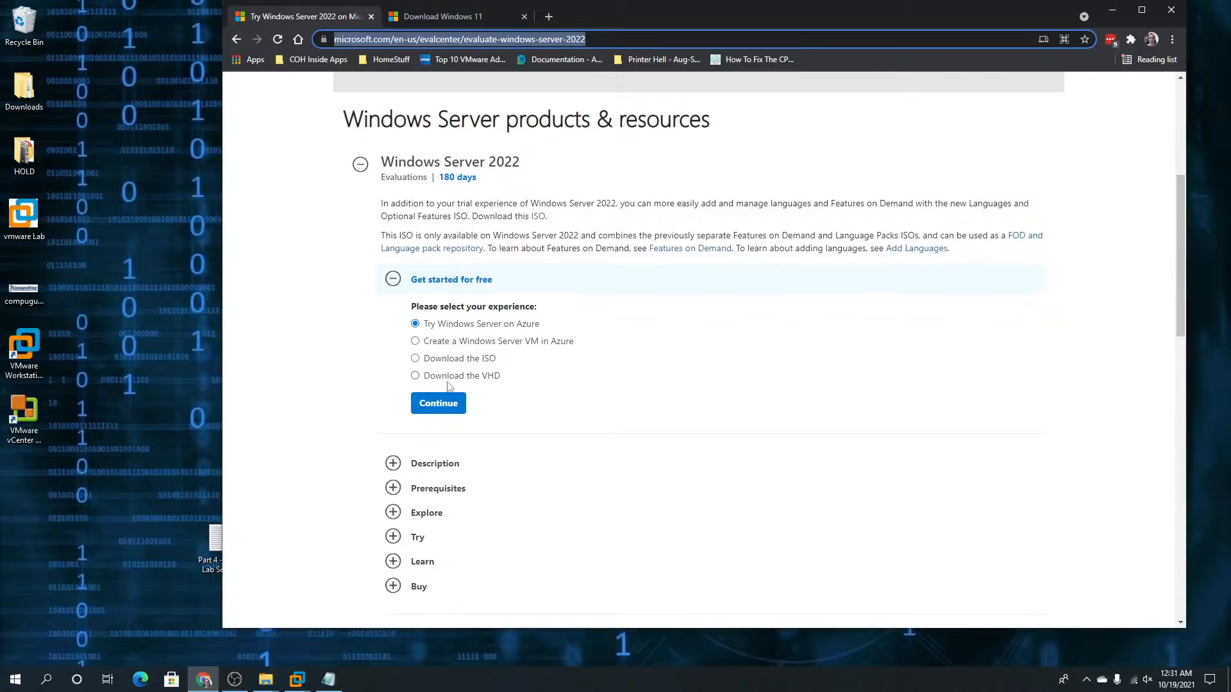
left_click(458, 17)
scroll(538, 454, "down", 2)
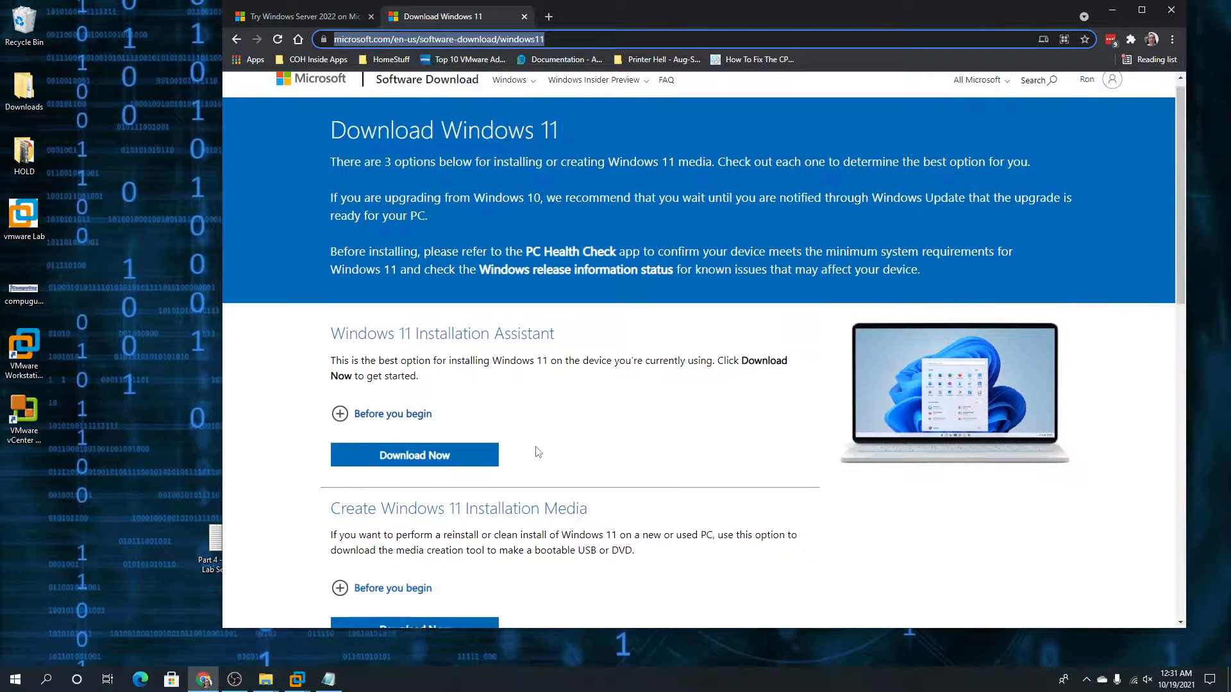
scroll(645, 438, "down", 2)
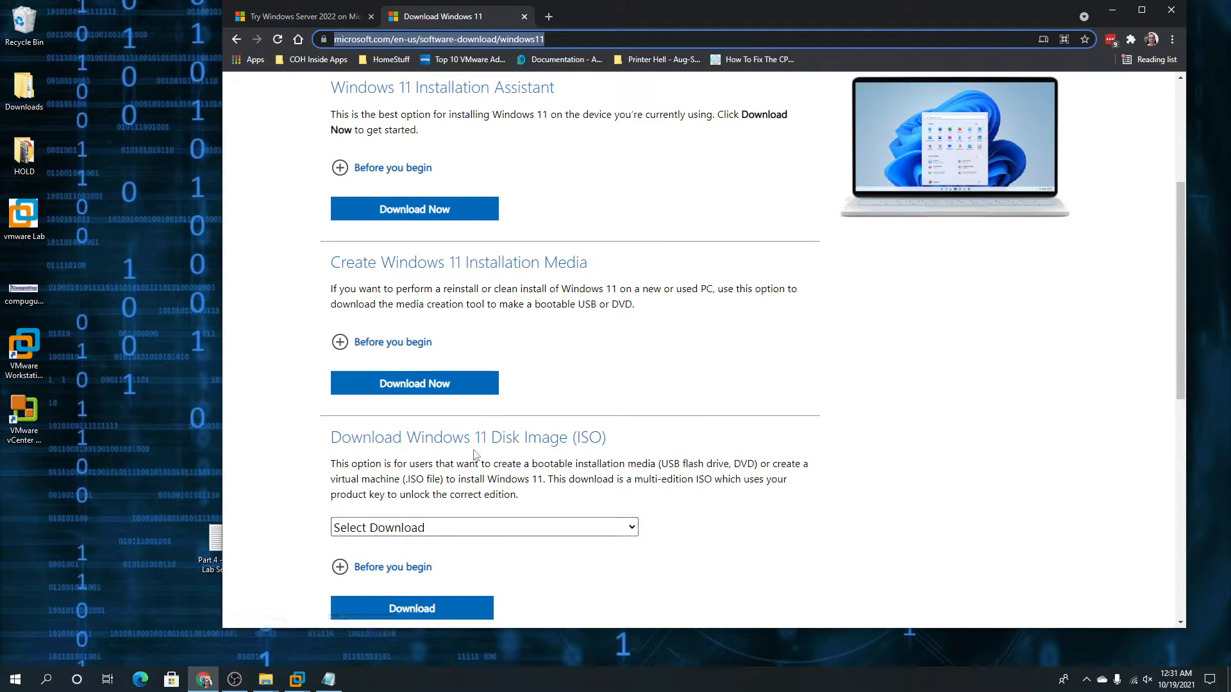
left_click(437, 531)
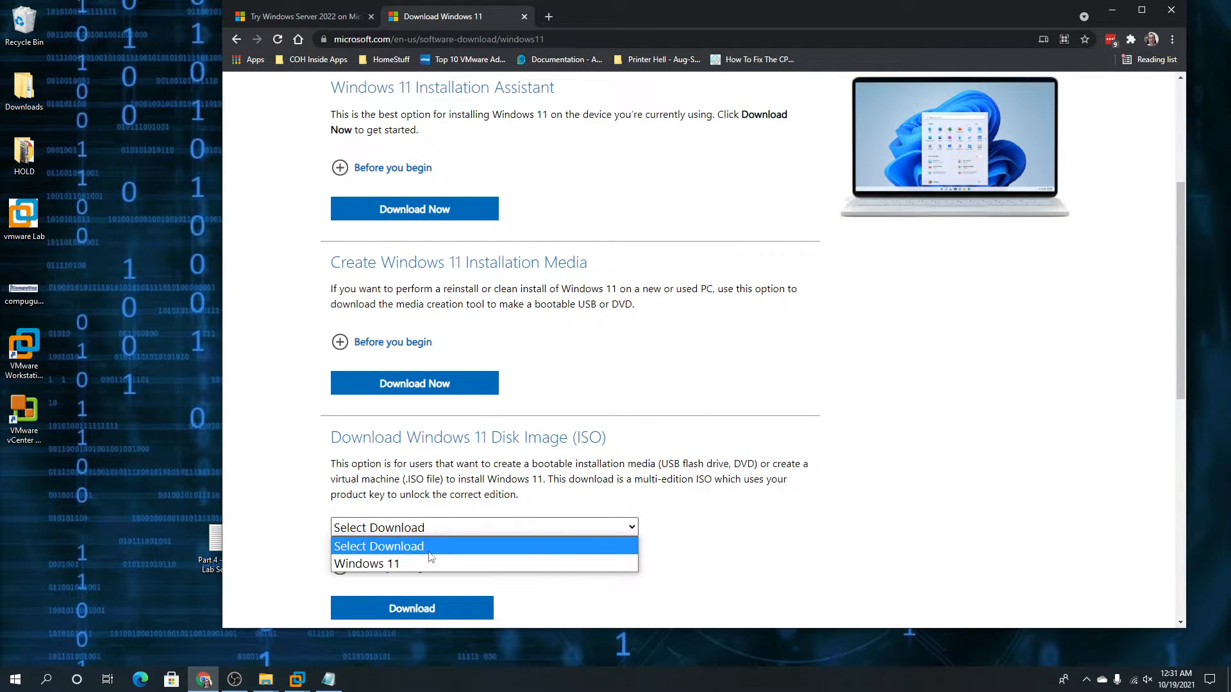
left_click(432, 563)
scroll(394, 579, "down", 4)
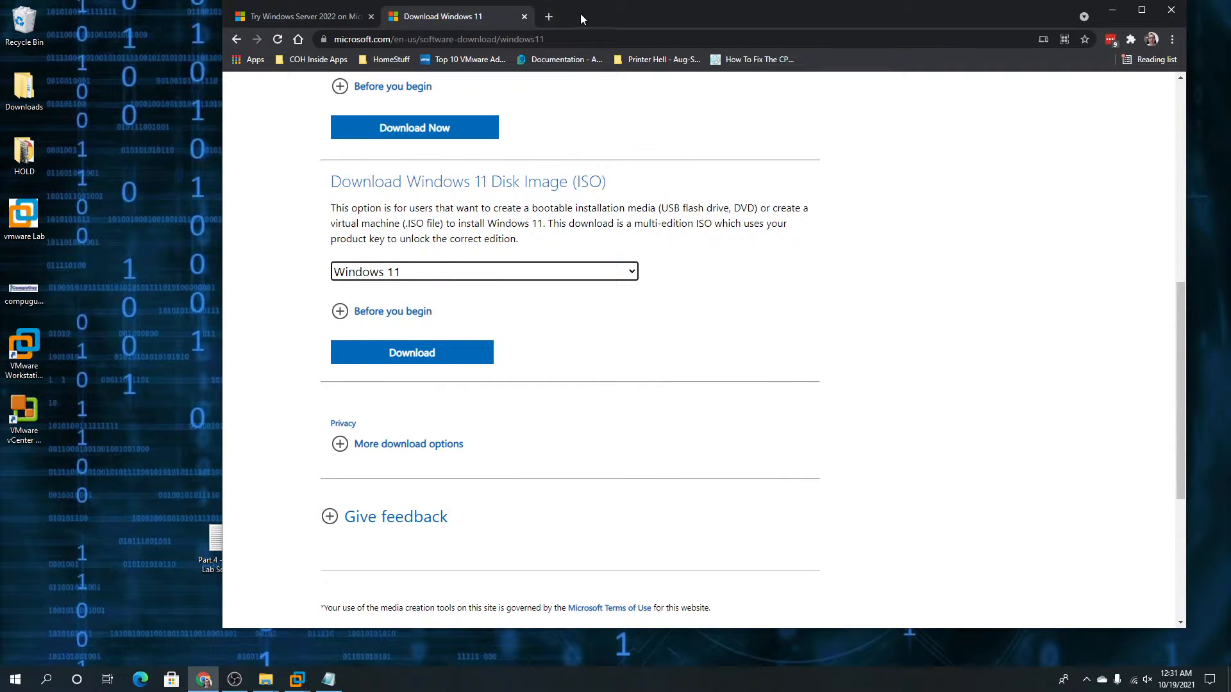
left_click_drag(579, 13, 1230, 38)
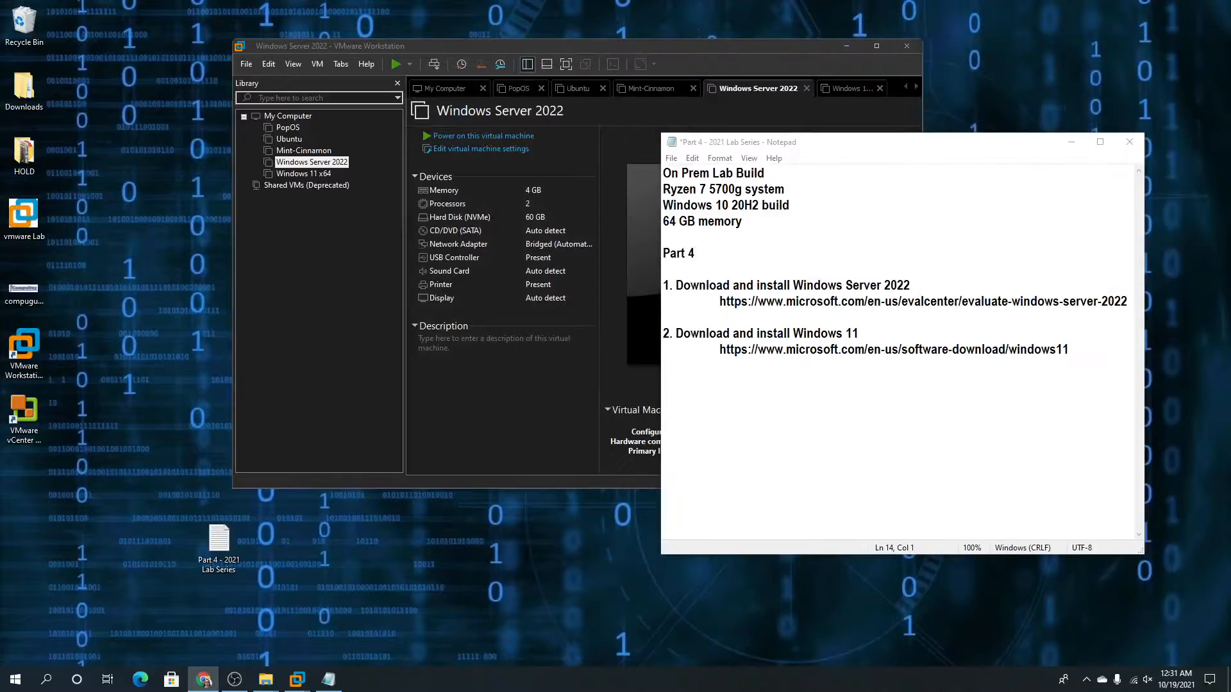
Set the Windows Server 2022 machine's CD/DVD to the Windows 11 Pro ISO from Downloads
left_click(449, 54)
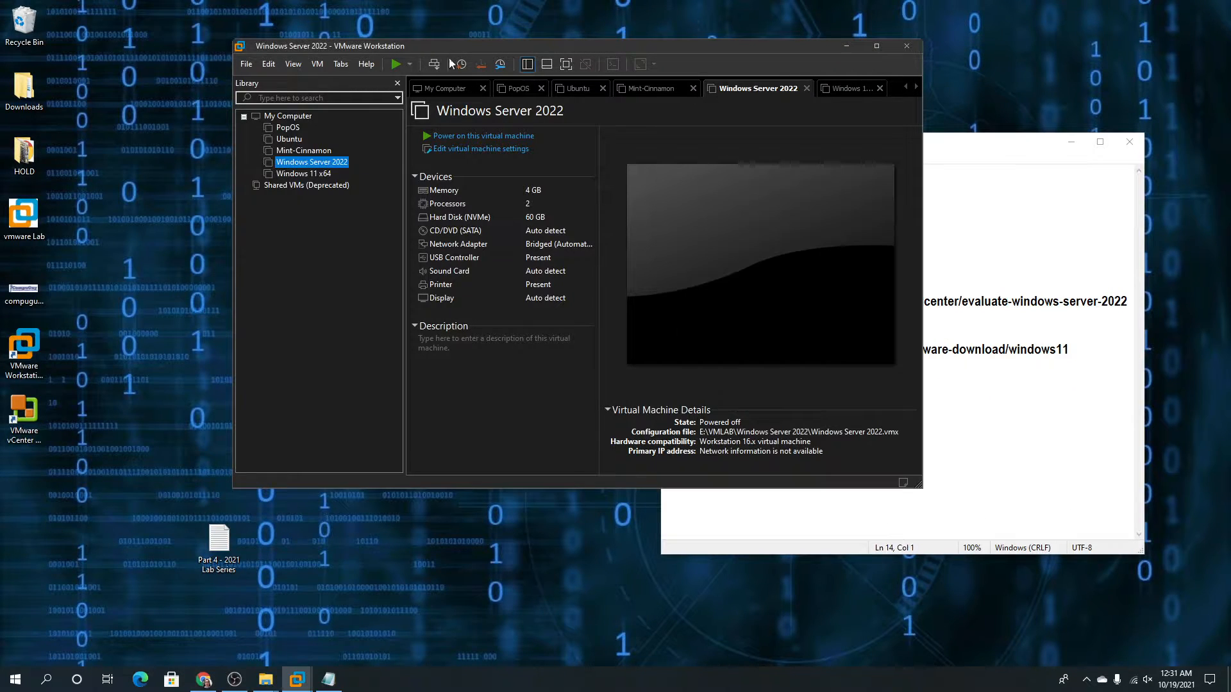
left_click(451, 152)
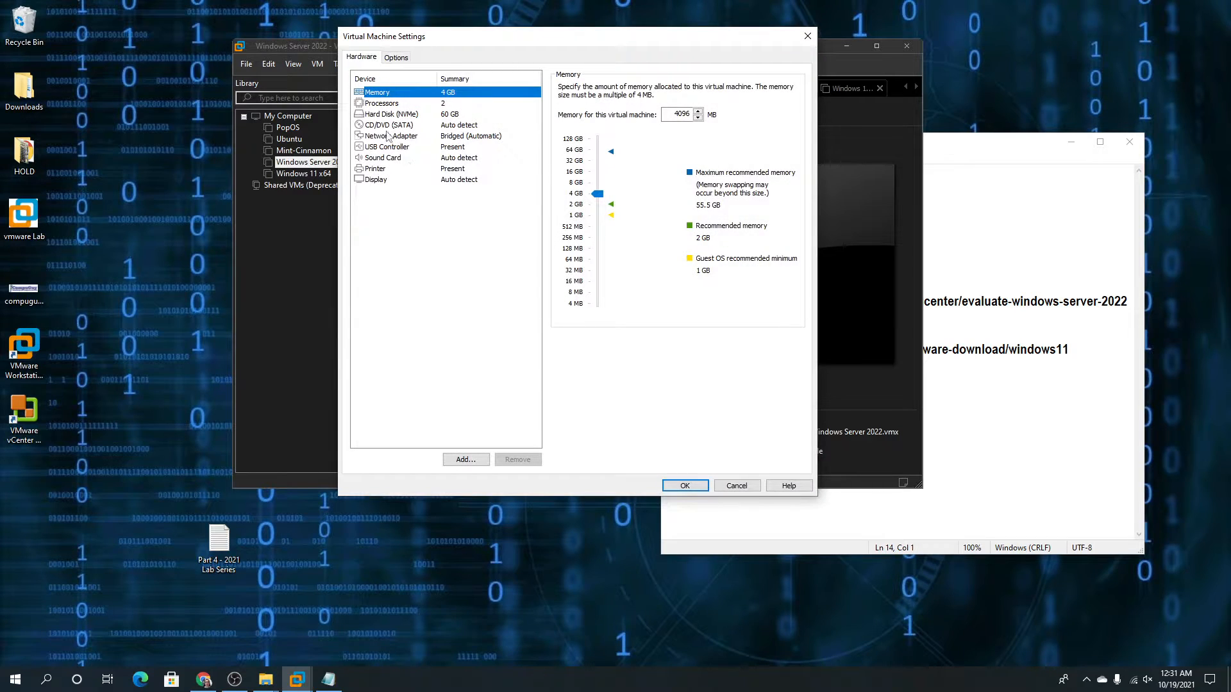
left_click(388, 126)
left_click(563, 165)
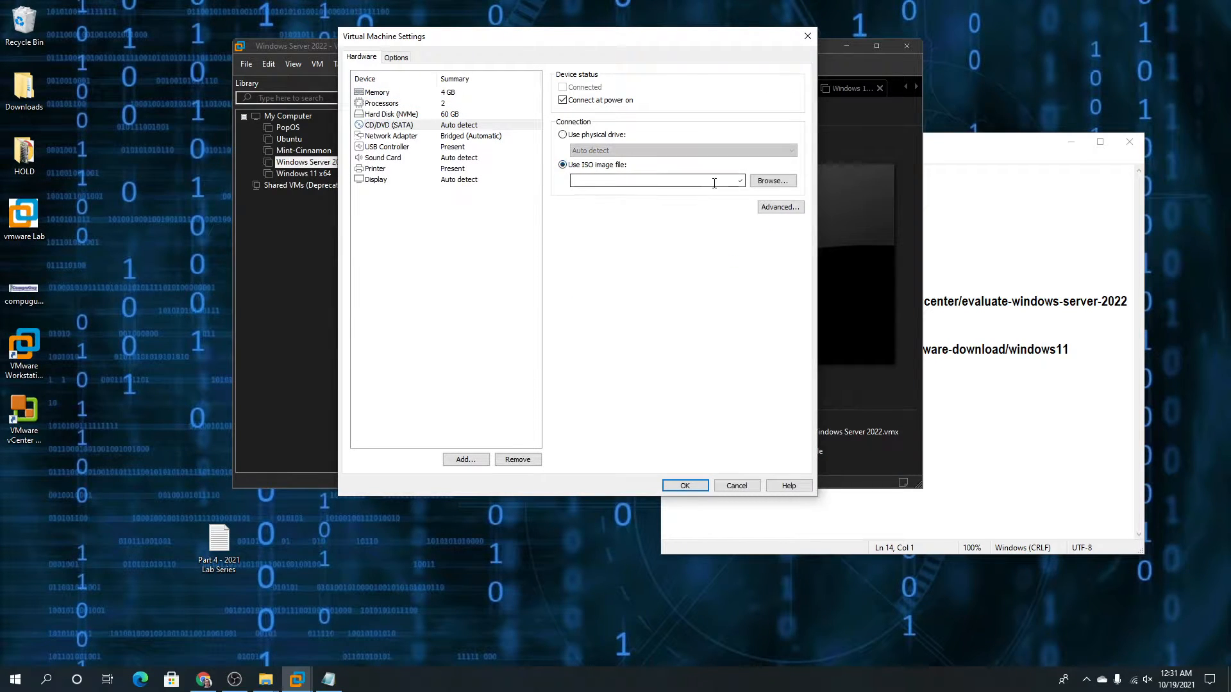
left_click(773, 183)
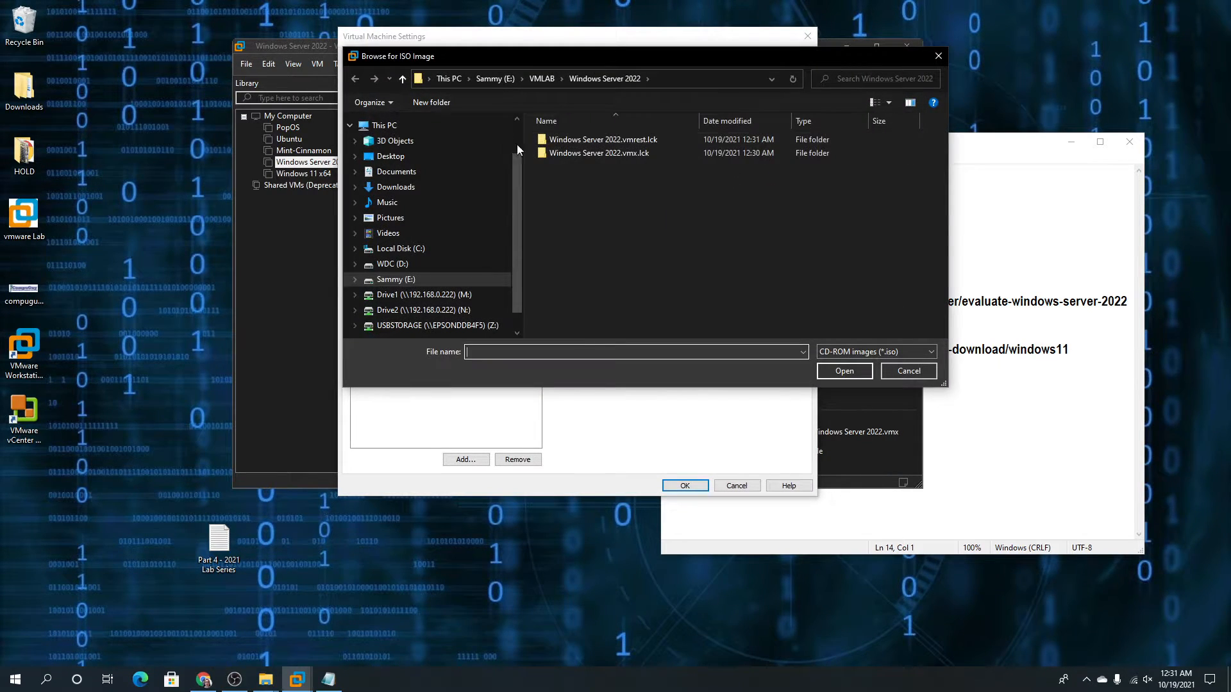
left_click(425, 186)
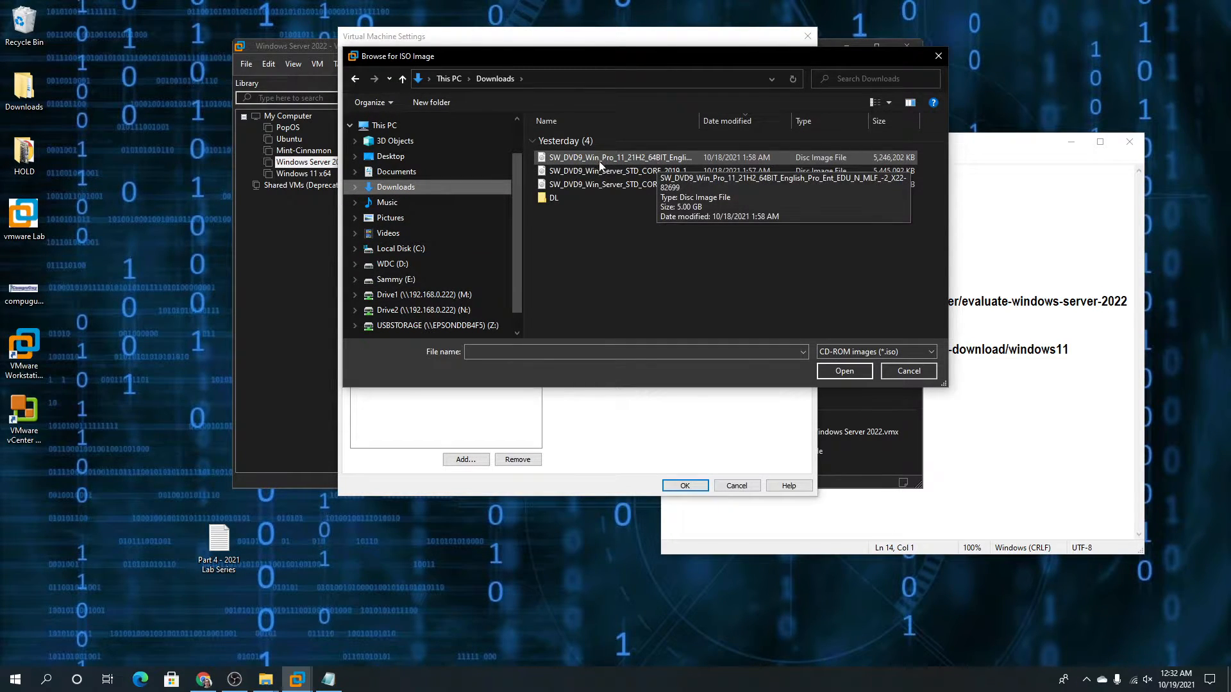
left_click(627, 161)
double_click(626, 158)
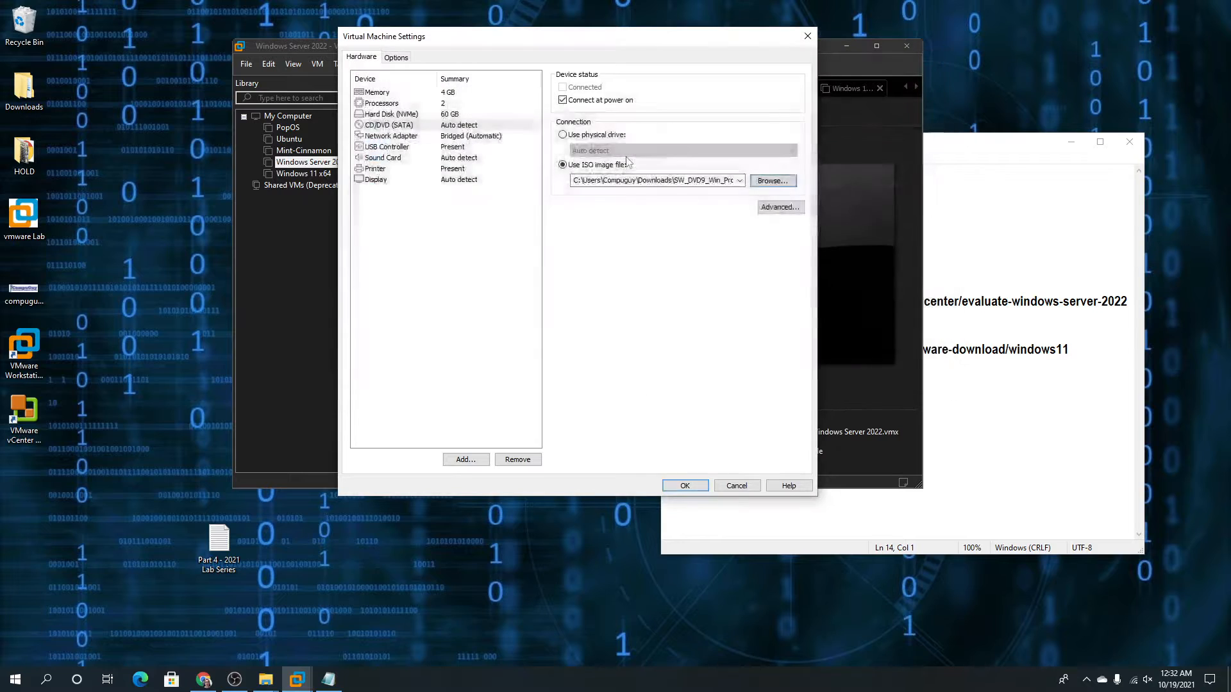
left_click(685, 487)
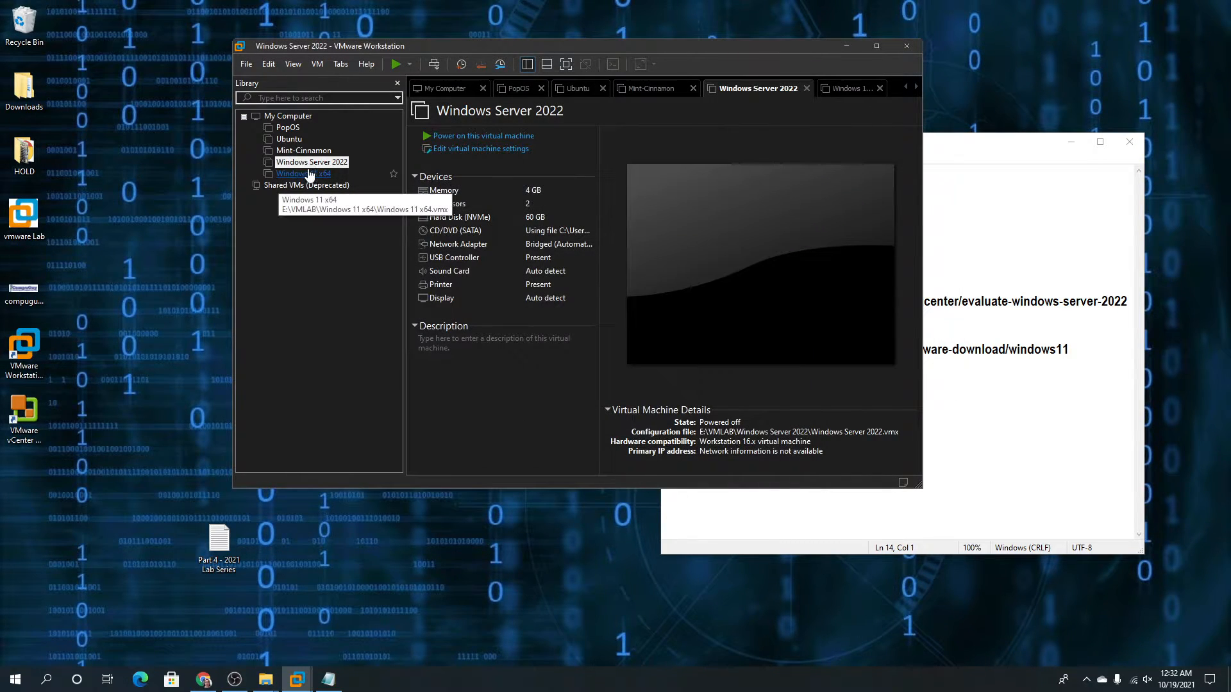
Correct the Windows Server 2022 CD/DVD to use the Windows Server 2022 ISO instead
left_click(441, 149)
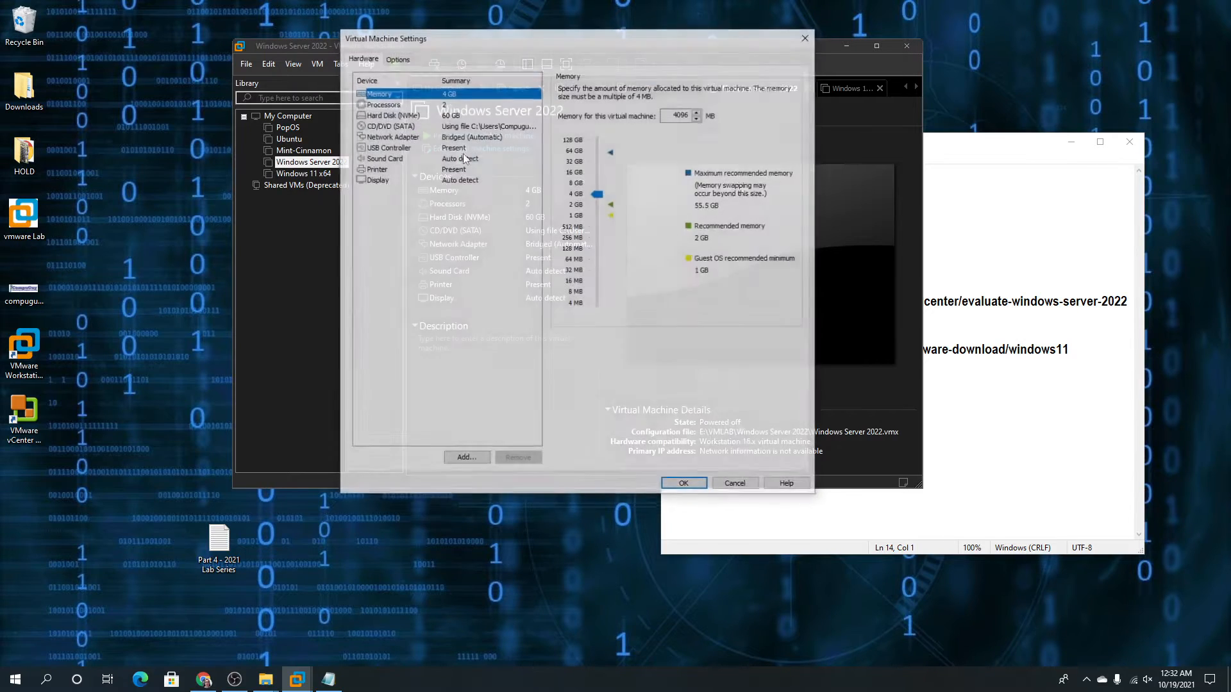
left_click(466, 126)
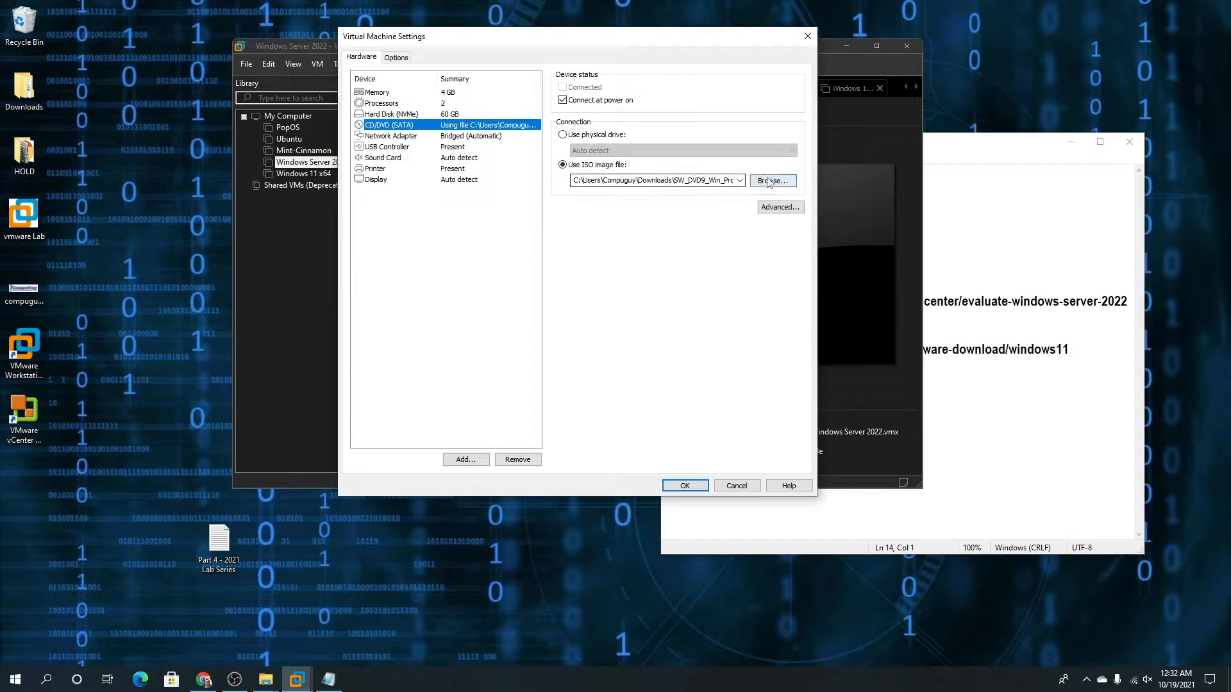
left_click(777, 205)
double_click(680, 184)
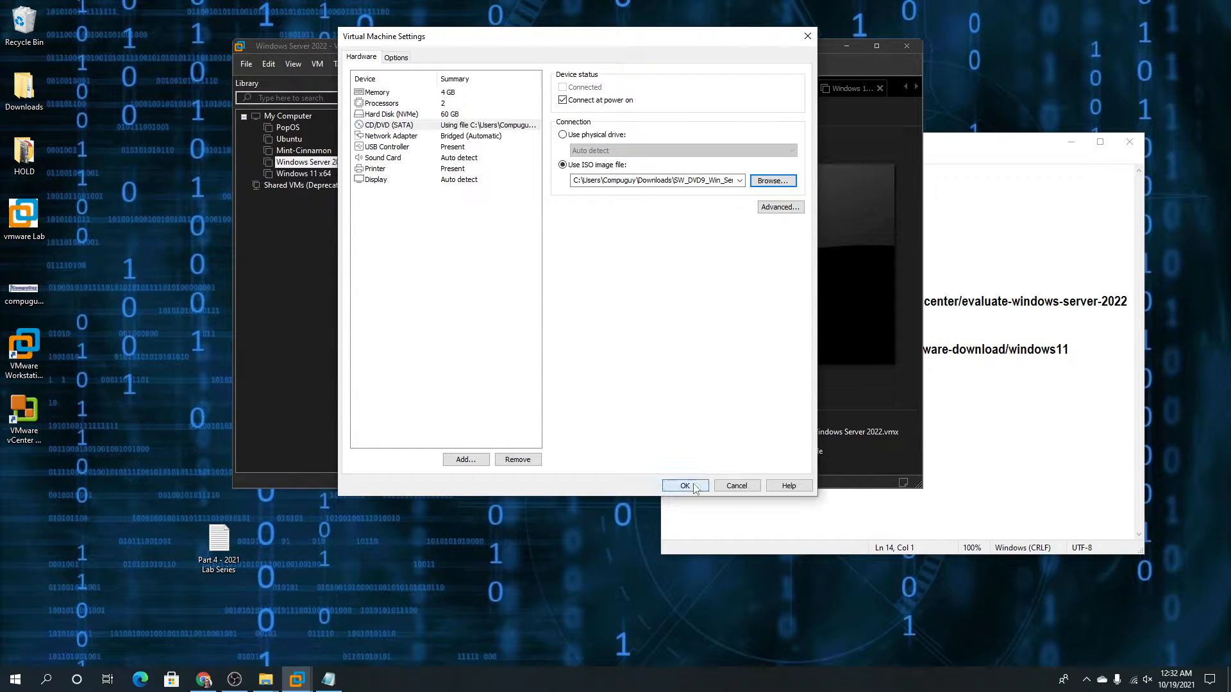
left_click(685, 486)
Set the Windows 11 x64 machine's CD/DVD to the Windows 11 Pro ISO from Downloads
left_click(303, 173)
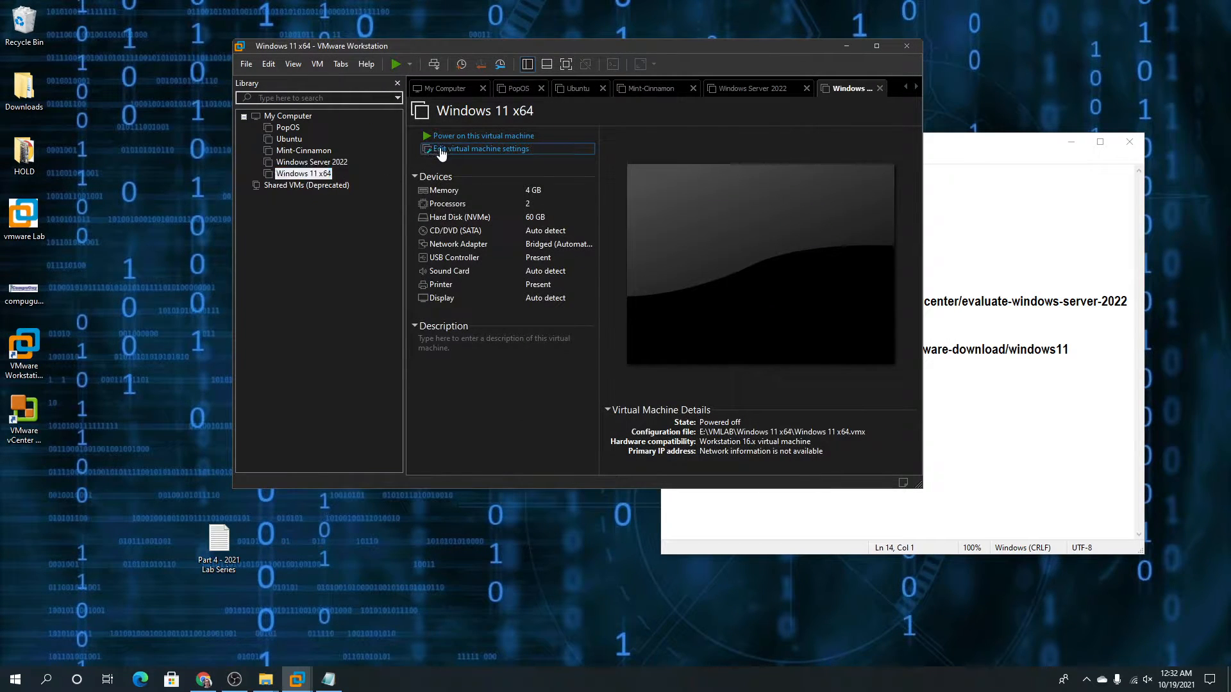
left_click(431, 150)
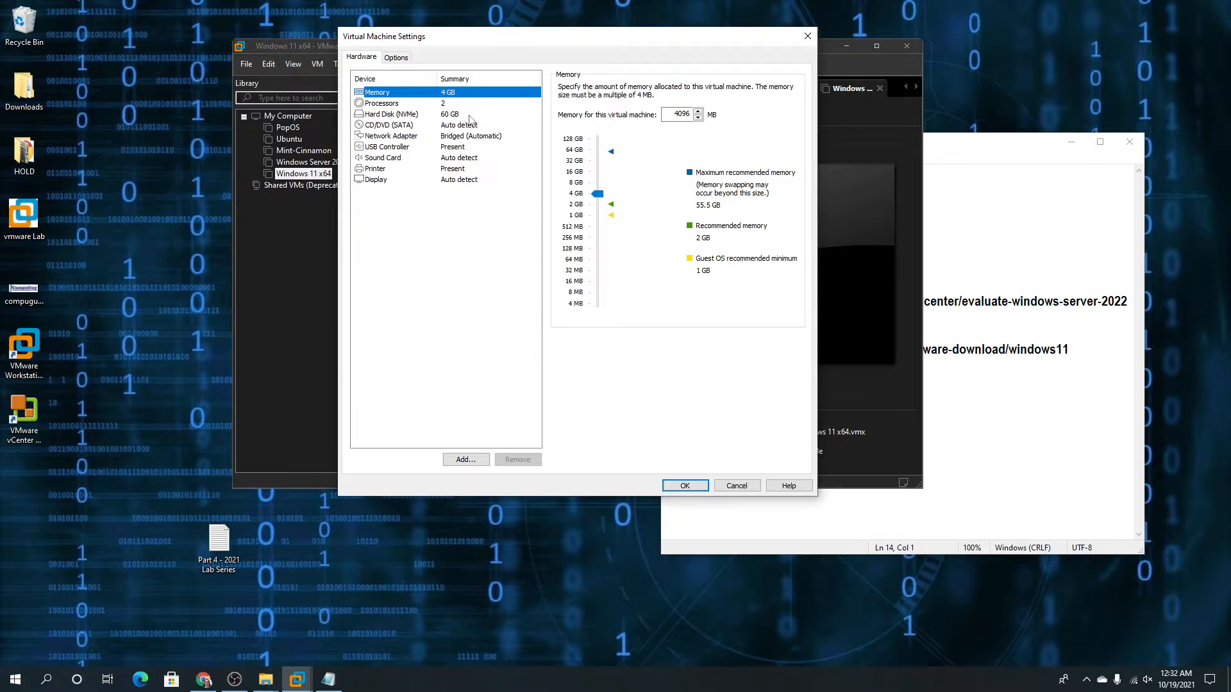
left_click(389, 124)
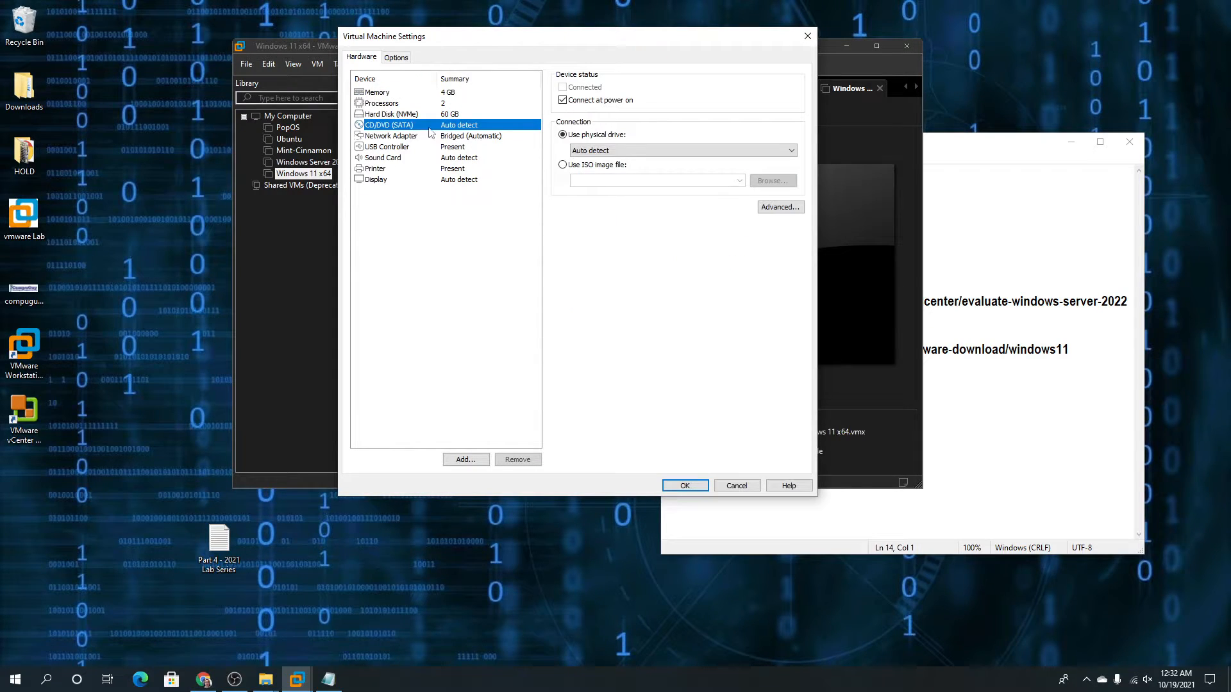
left_click(615, 165)
left_click(775, 183)
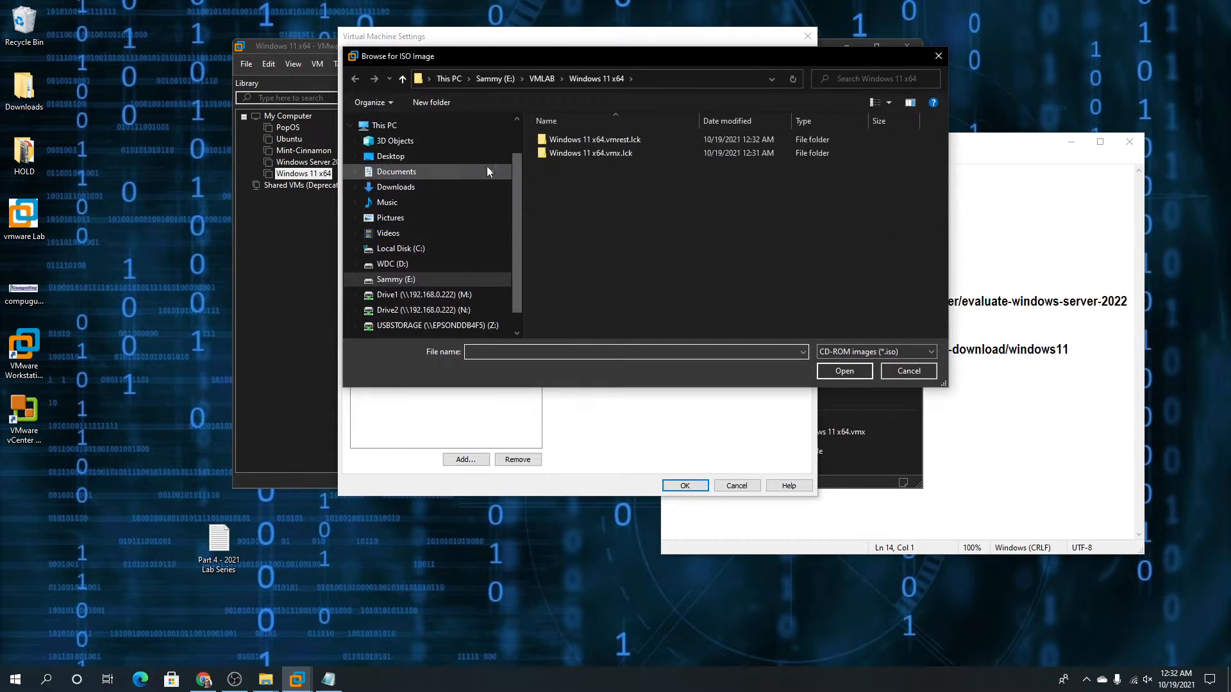
left_click(395, 186)
double_click(577, 158)
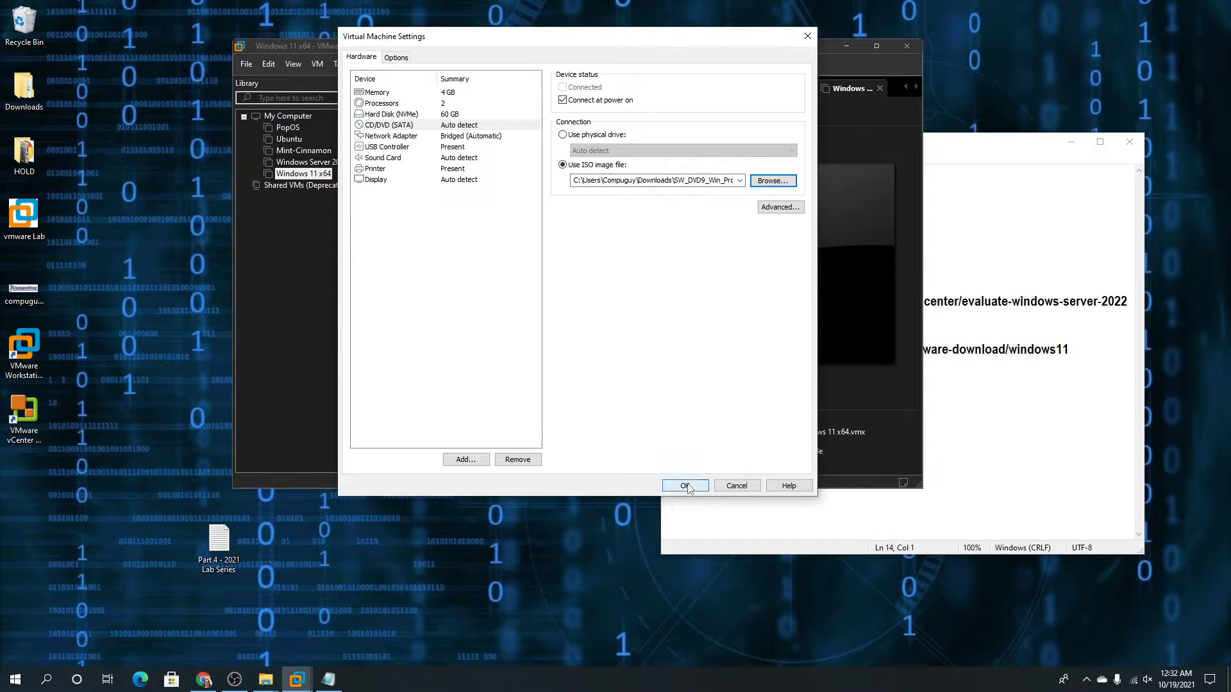
left_click(685, 486)
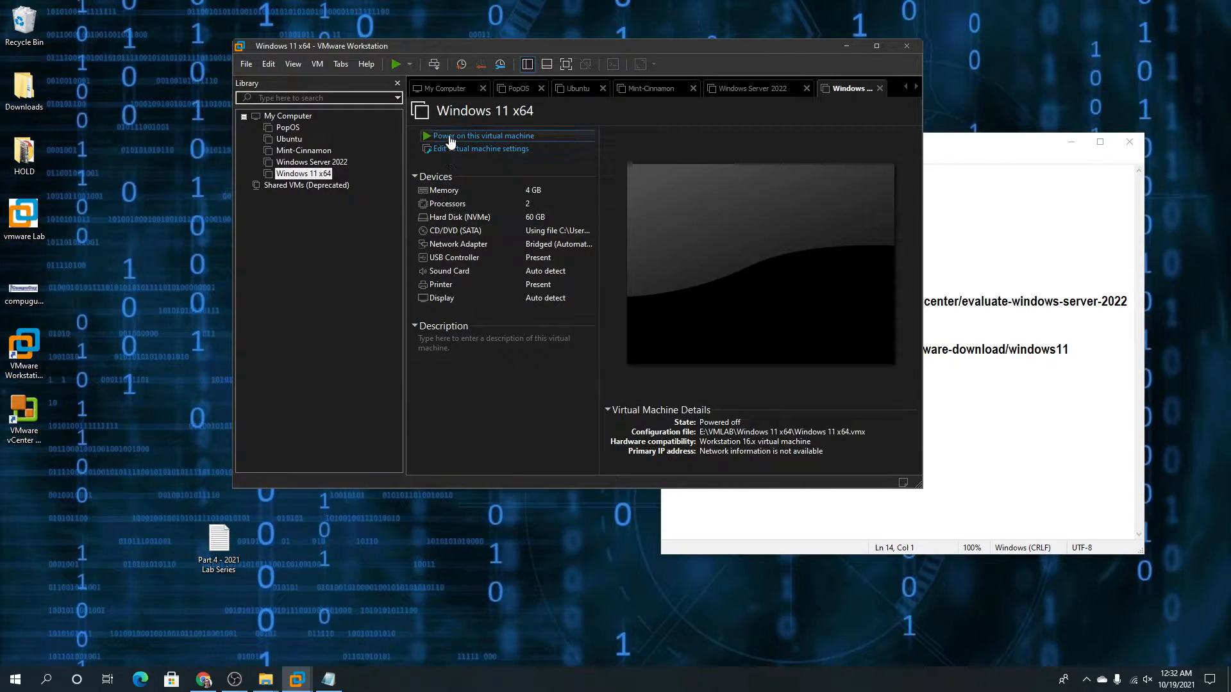
Power on both virtual machines and boot Windows Server 2022 from its installation disc
left_click(451, 137)
left_click(312, 161)
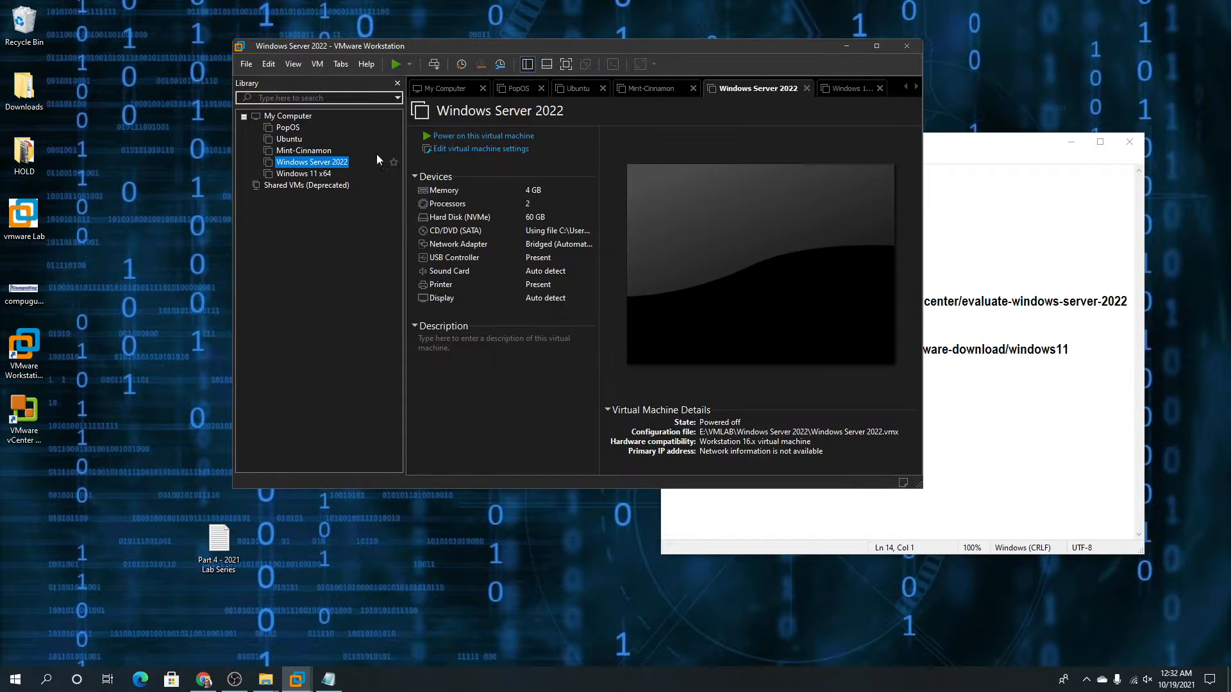
left_click(442, 136)
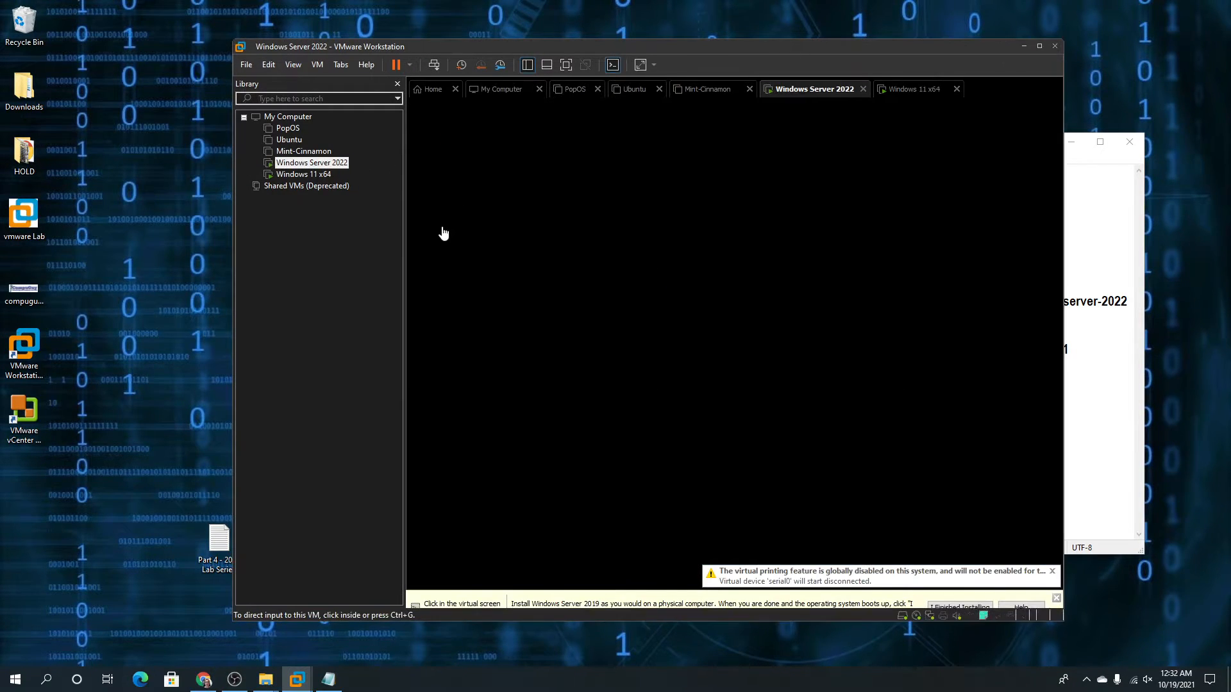
left_click(505, 156)
key("Return")
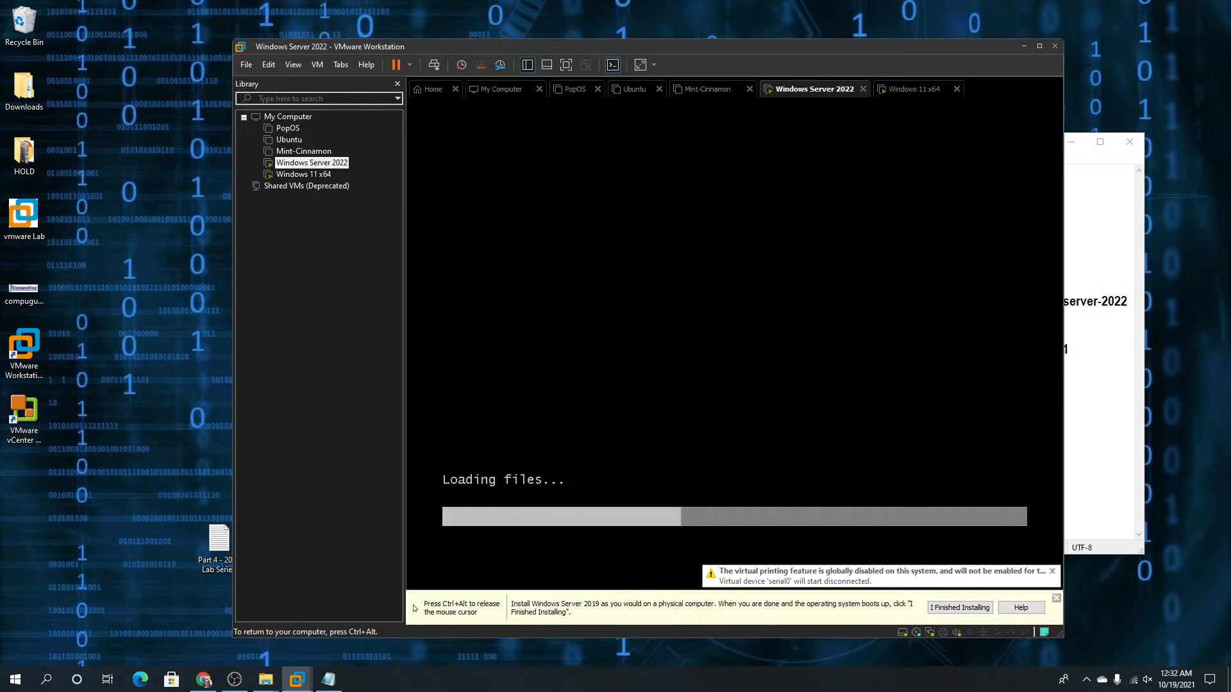
key("ctrl+alt")
Reset the Windows 11 x64 machine and boot it from its installation disc
double_click(317, 176)
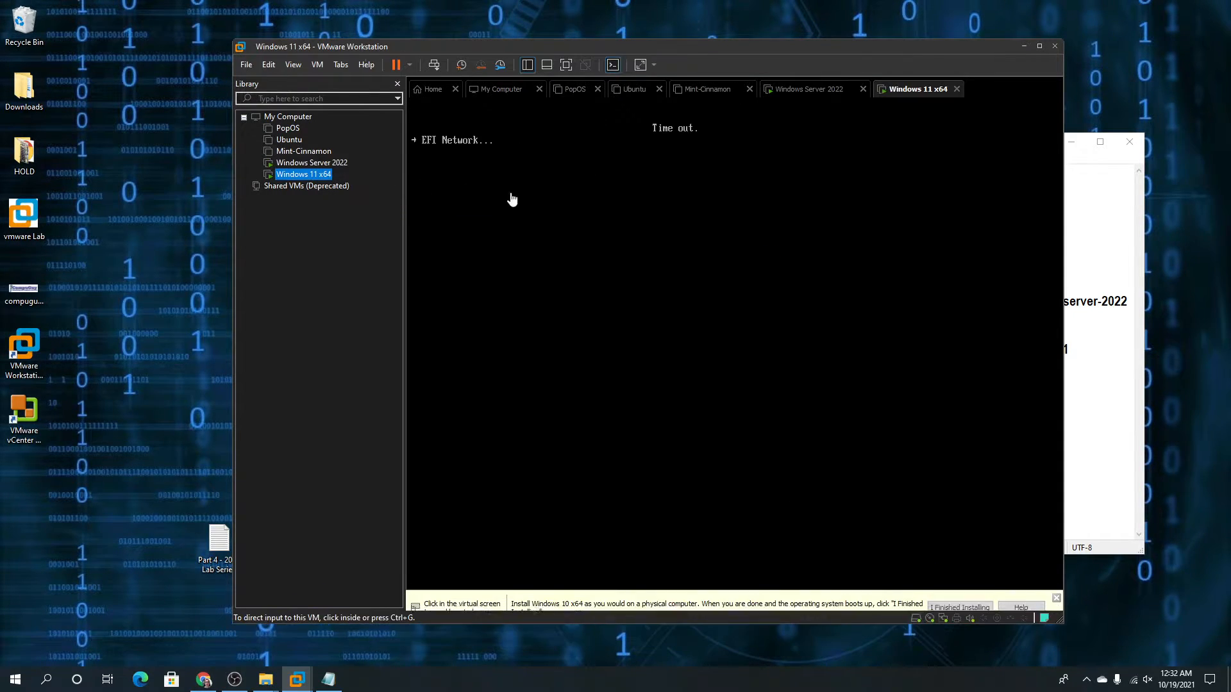
left_click(511, 199)
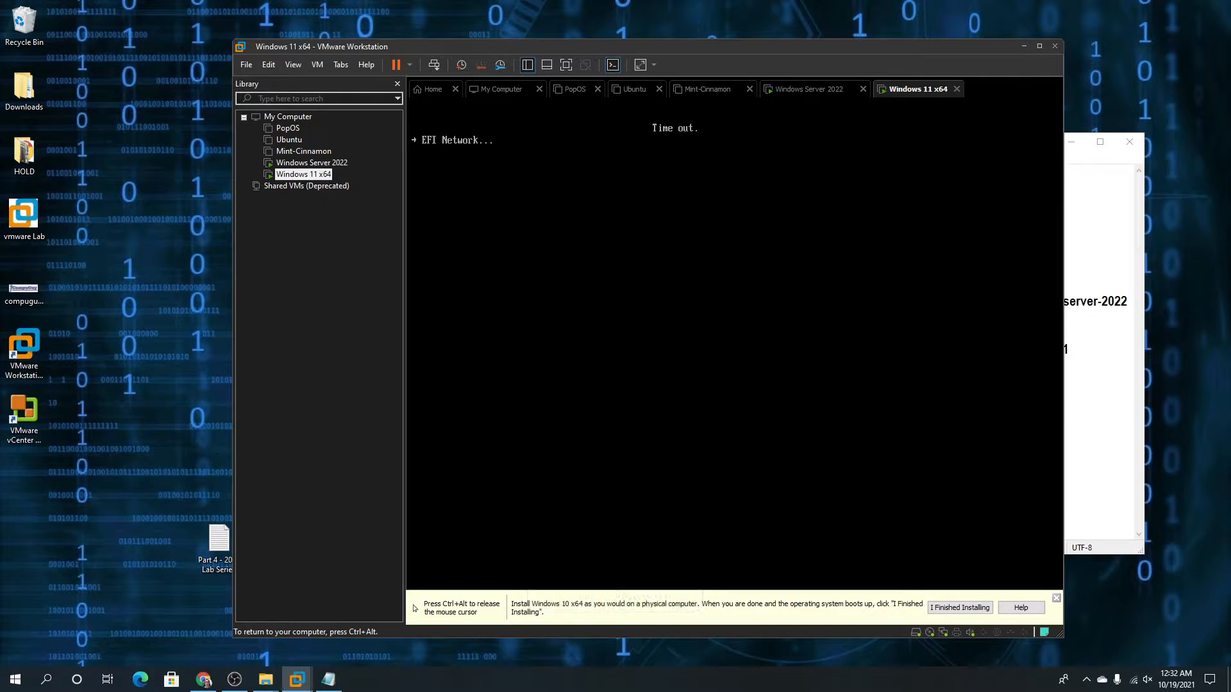
key("ctrl+alt")
right_click(317, 180)
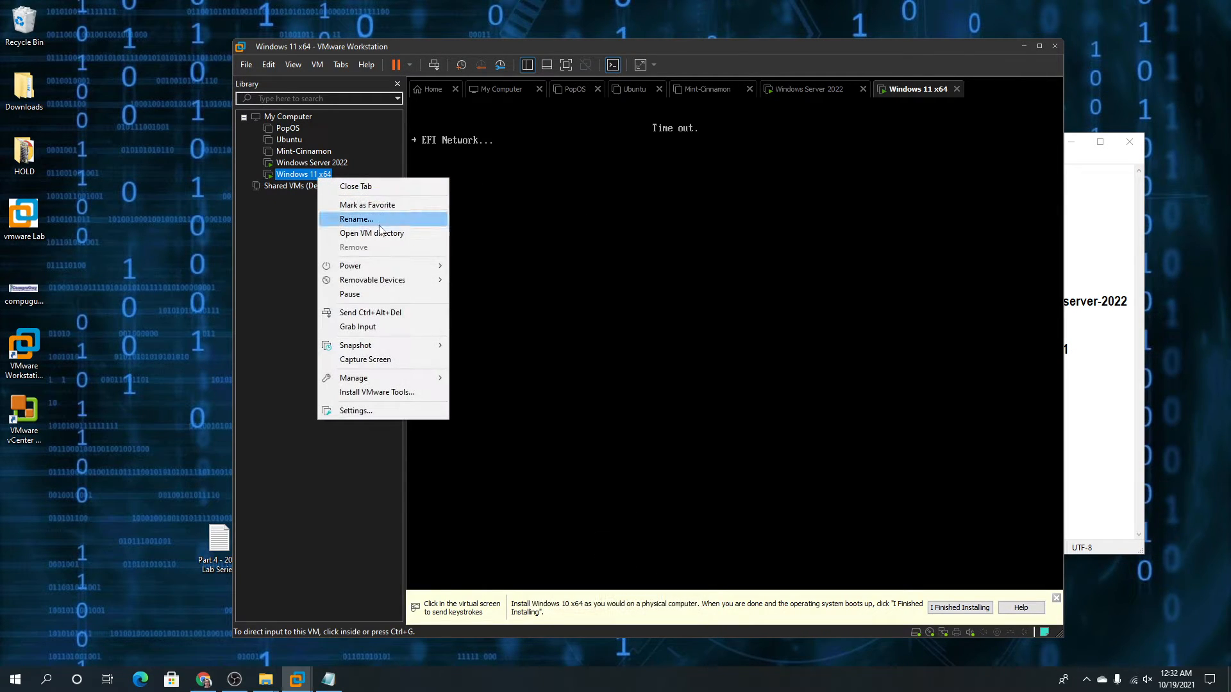
mouse_move(443, 269)
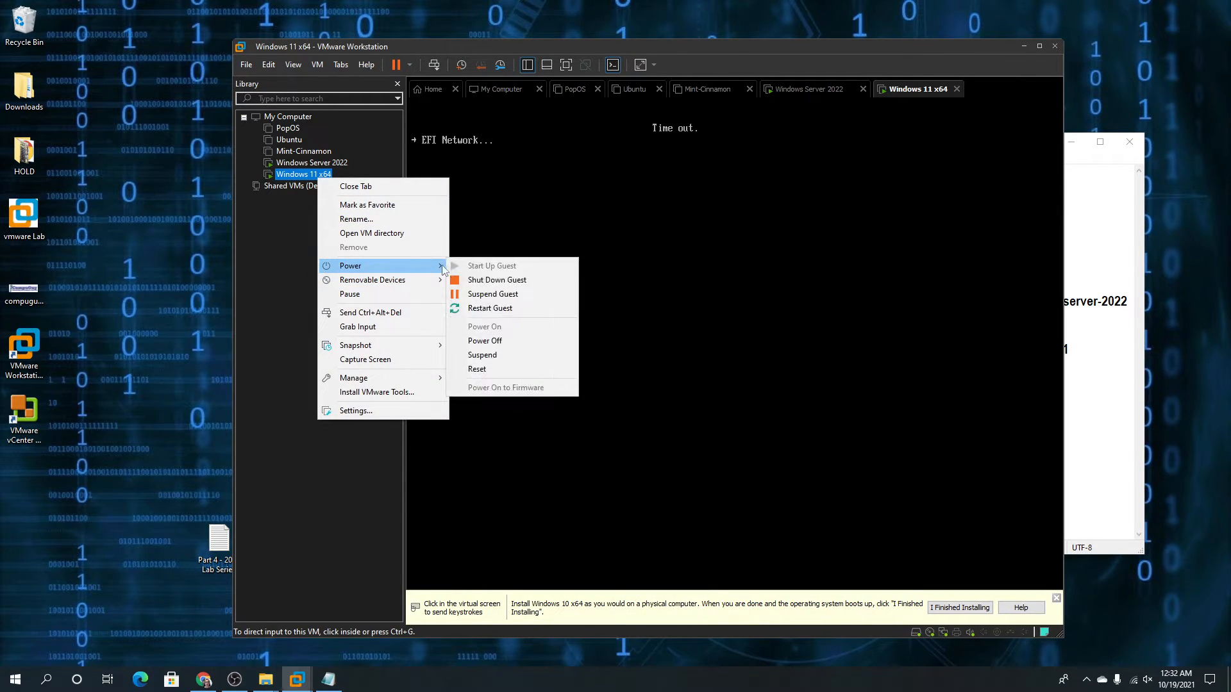
left_click(494, 368)
left_click(661, 369)
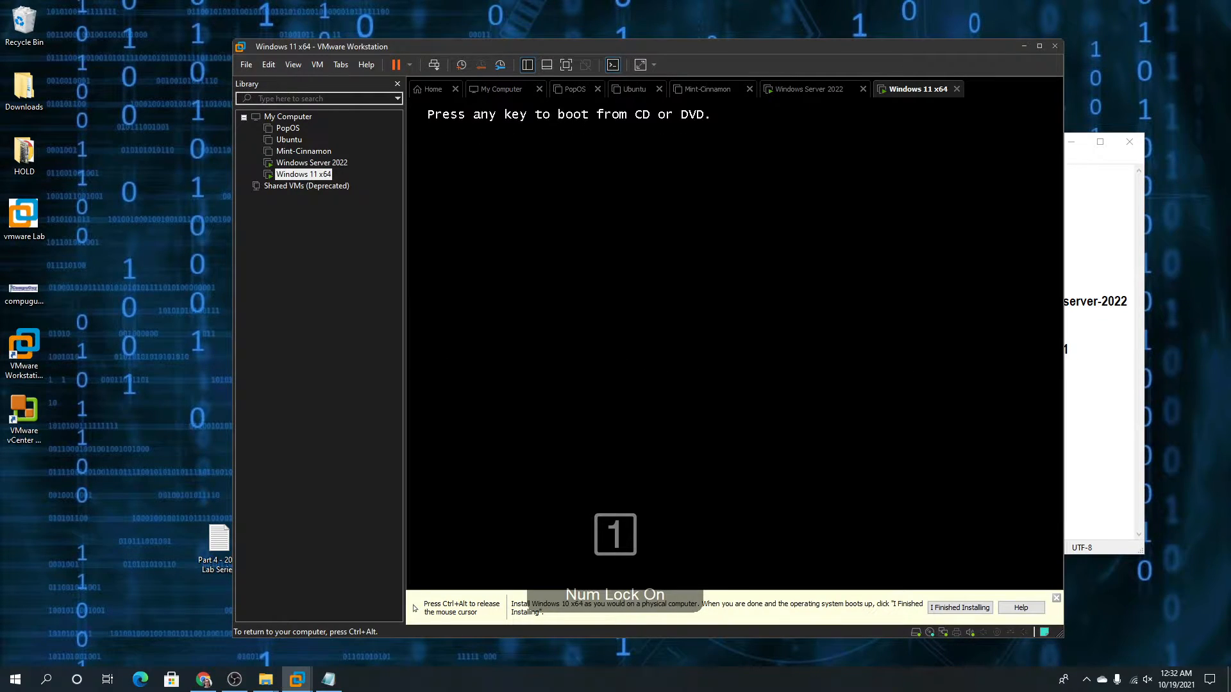
key("Return")
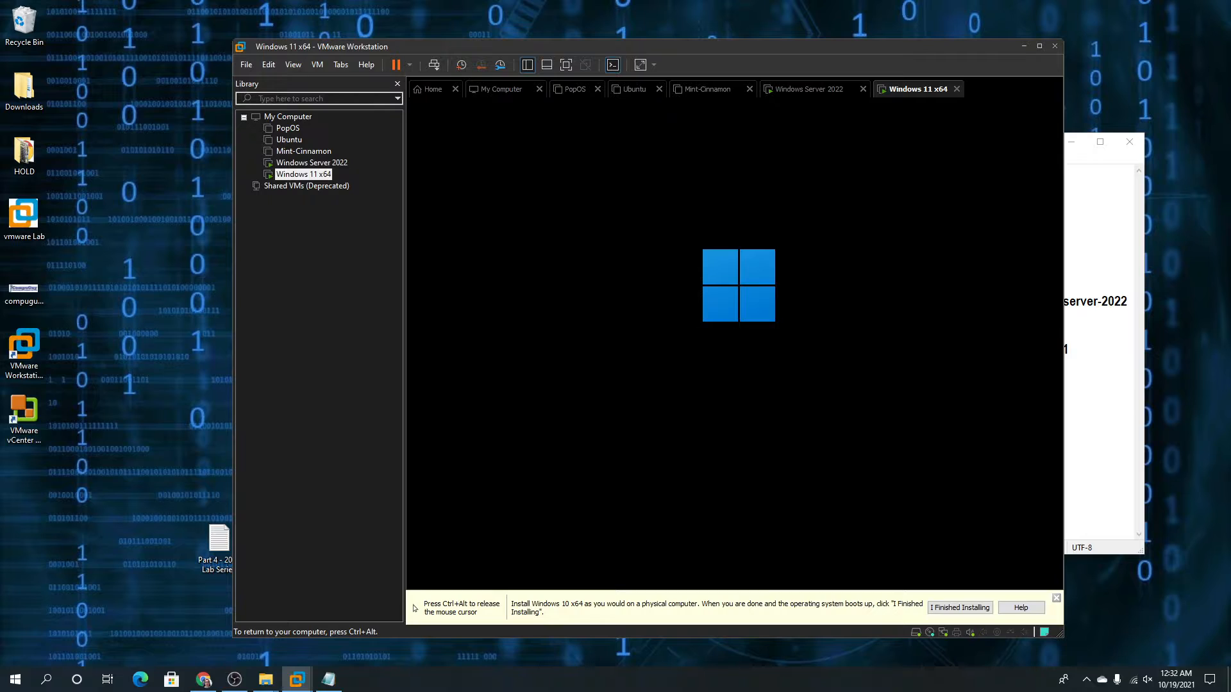
key("ctrl+alt")
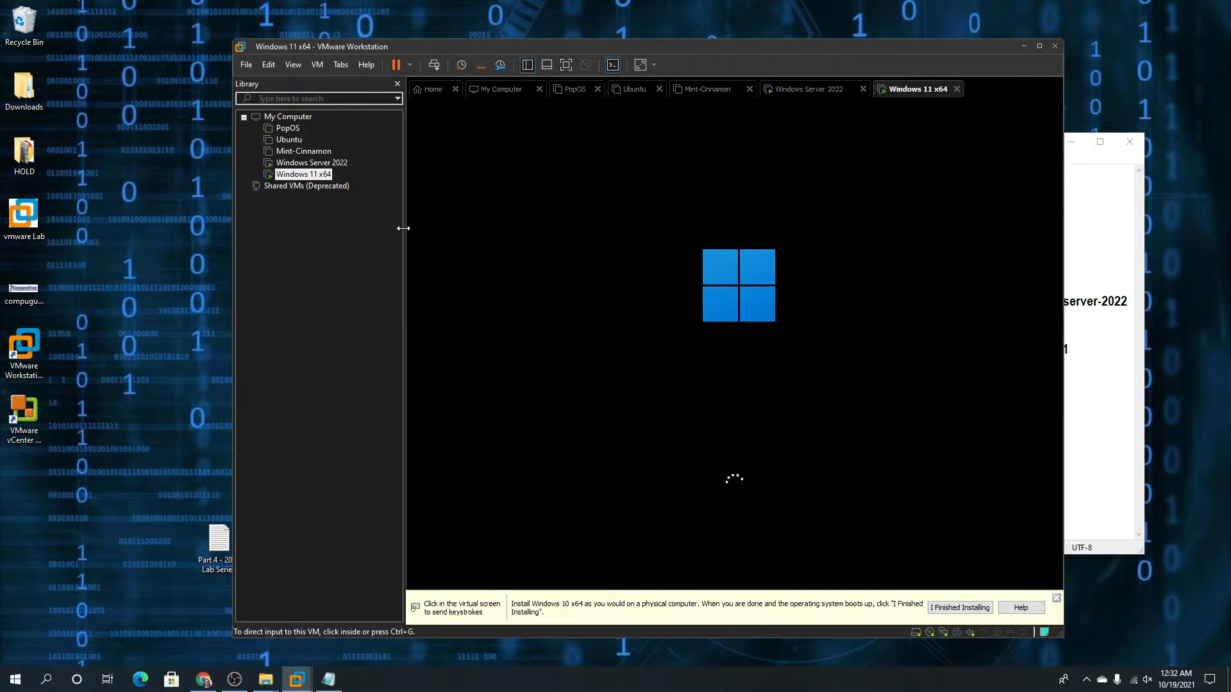
In the Windows Server 2022 VM, accept the default language settings and choose Install now
left_click(336, 168)
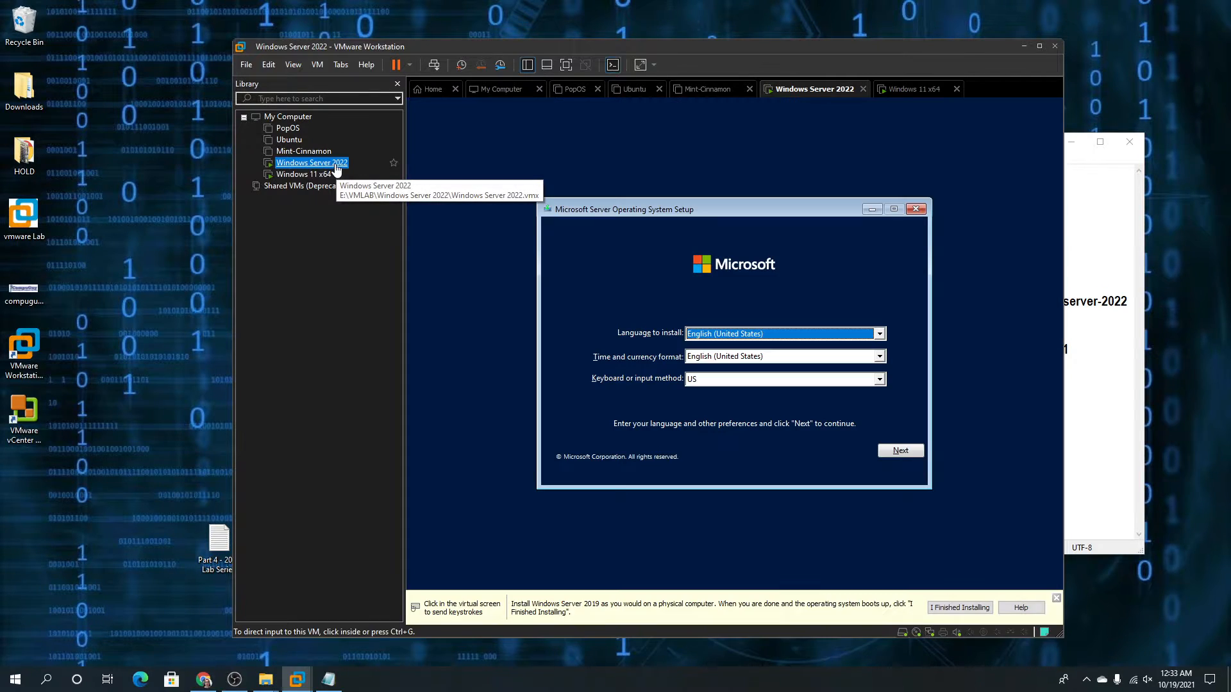
left_click(773, 126)
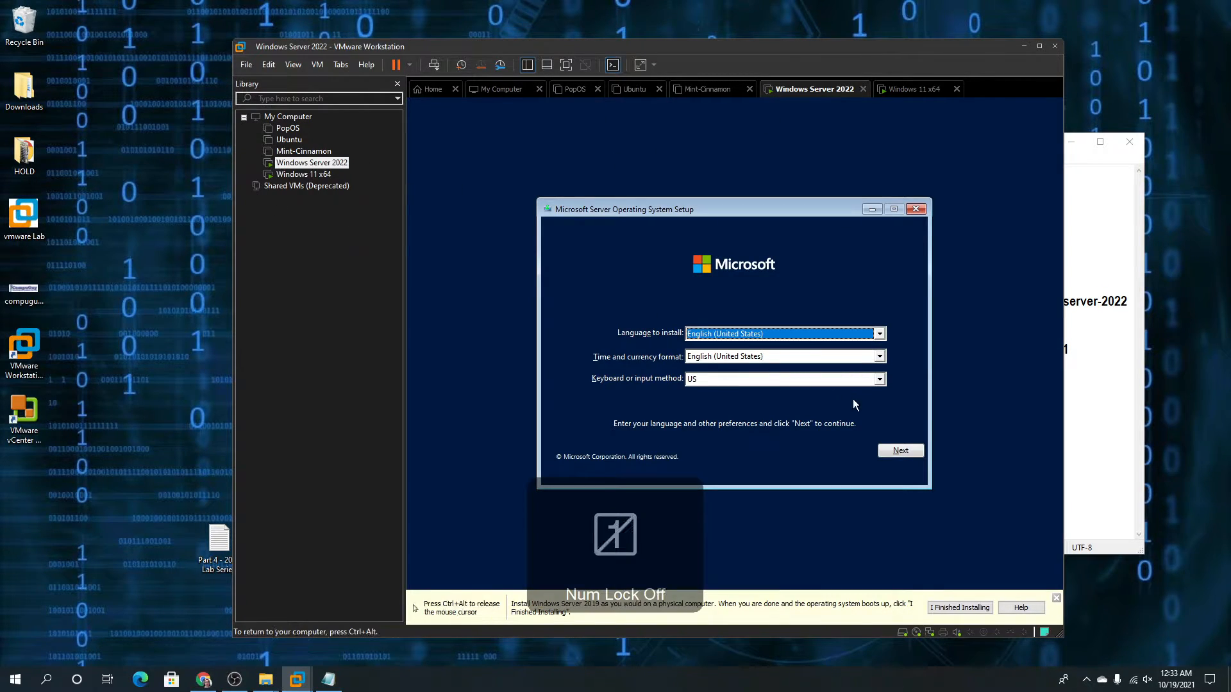
left_click(889, 452)
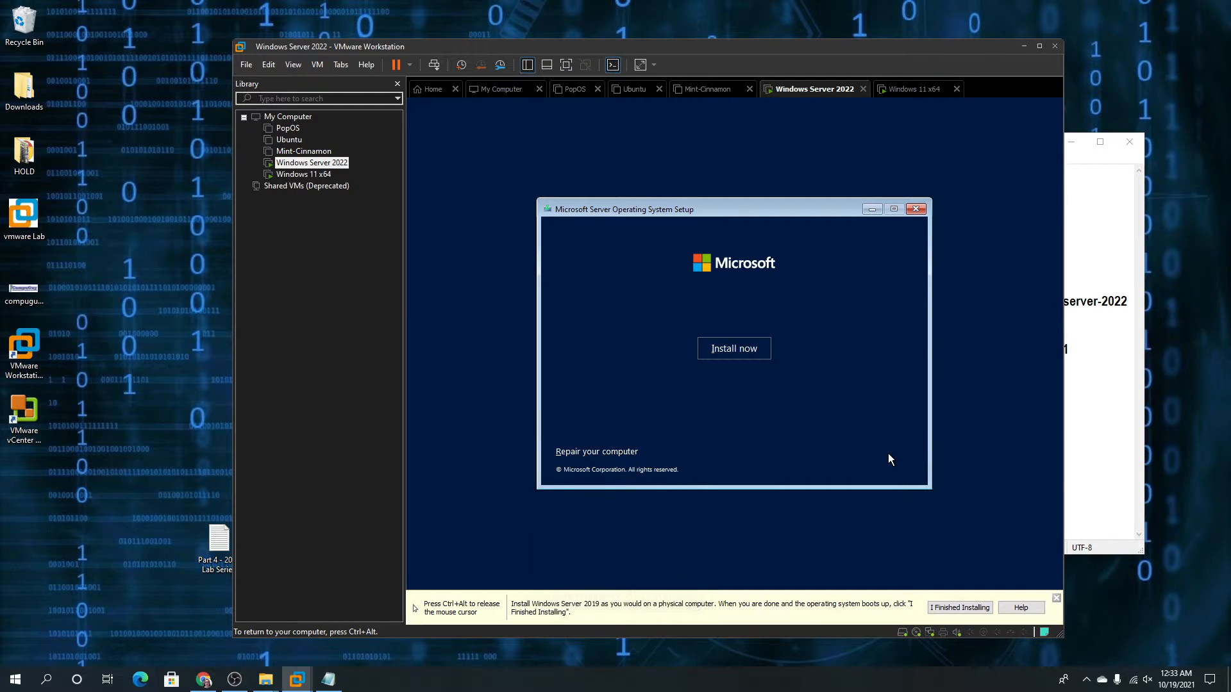
left_click(730, 349)
key("ctrl+alt")
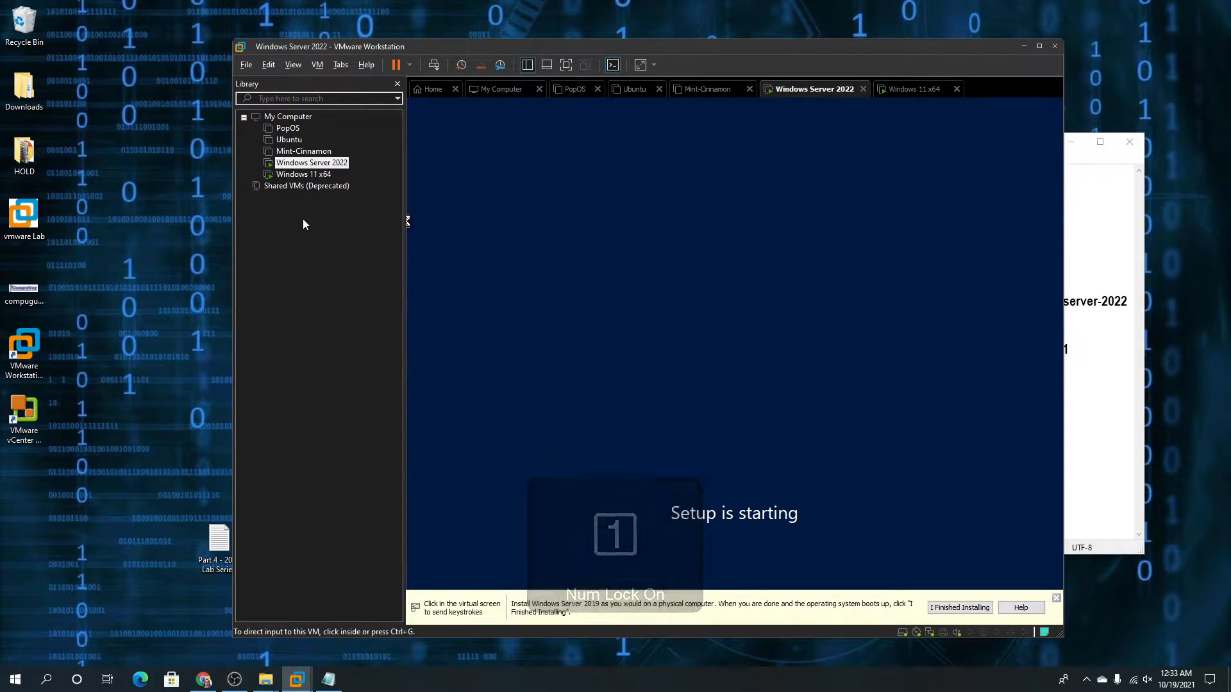
In the Windows 11 x64 VM, accept the default language settings and choose Install now
left_click(303, 175)
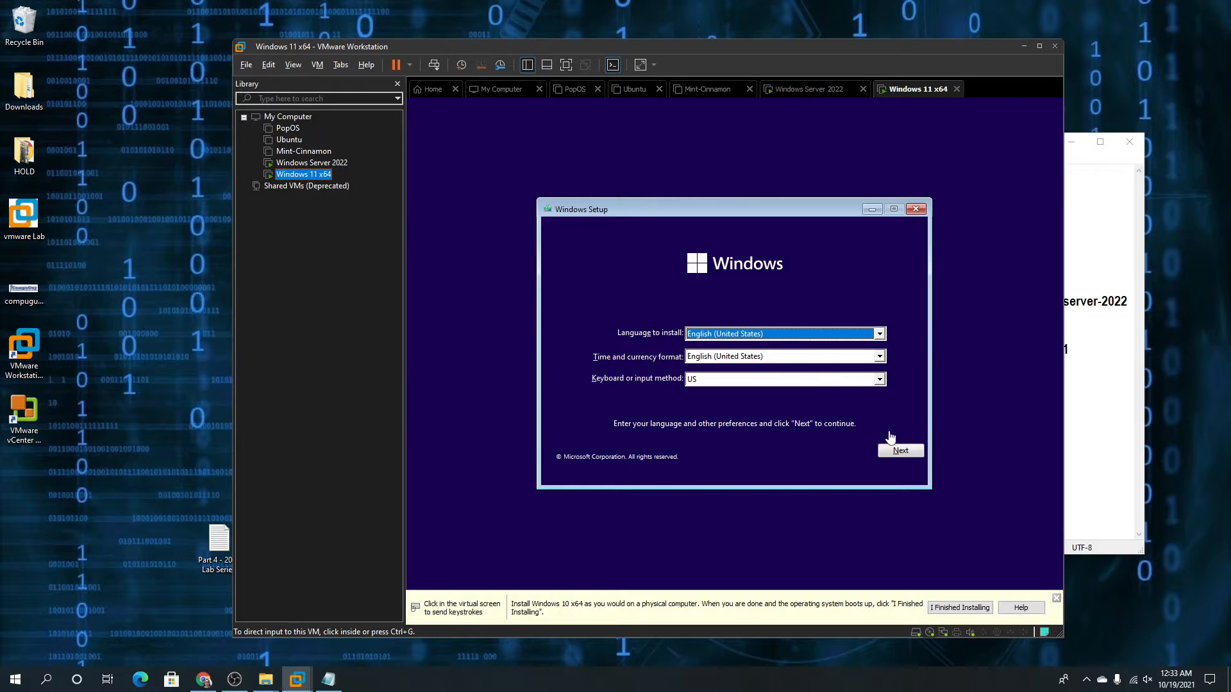
left_click(898, 452)
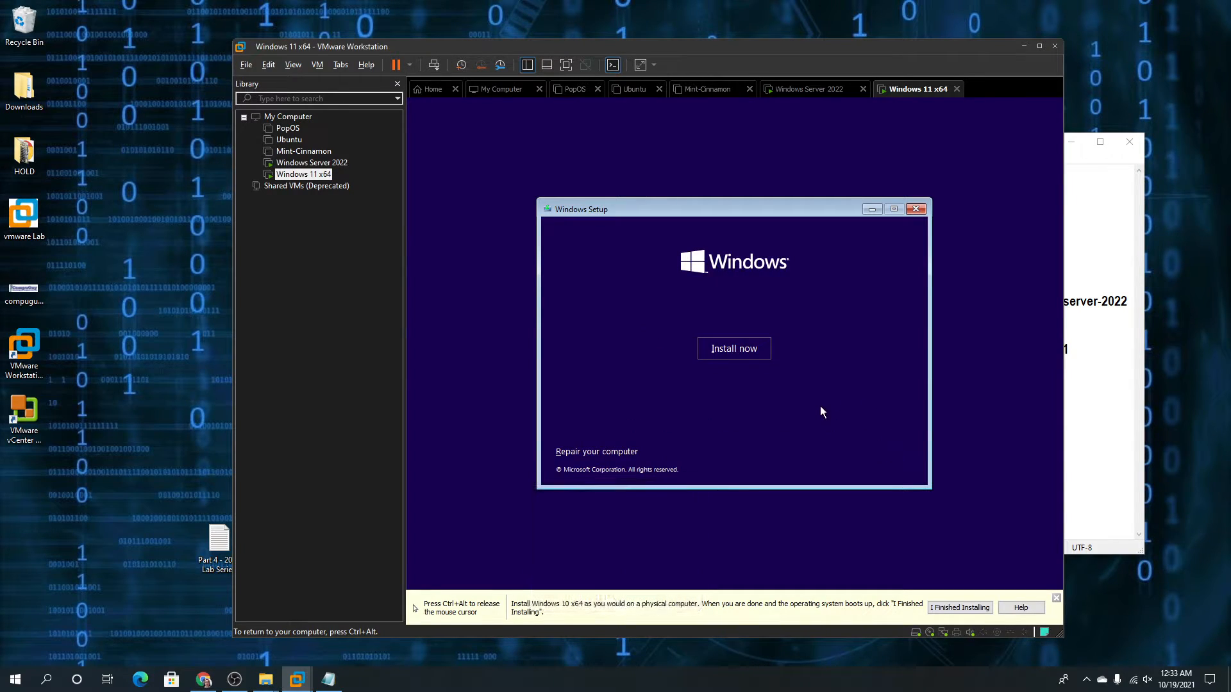
left_click(718, 351)
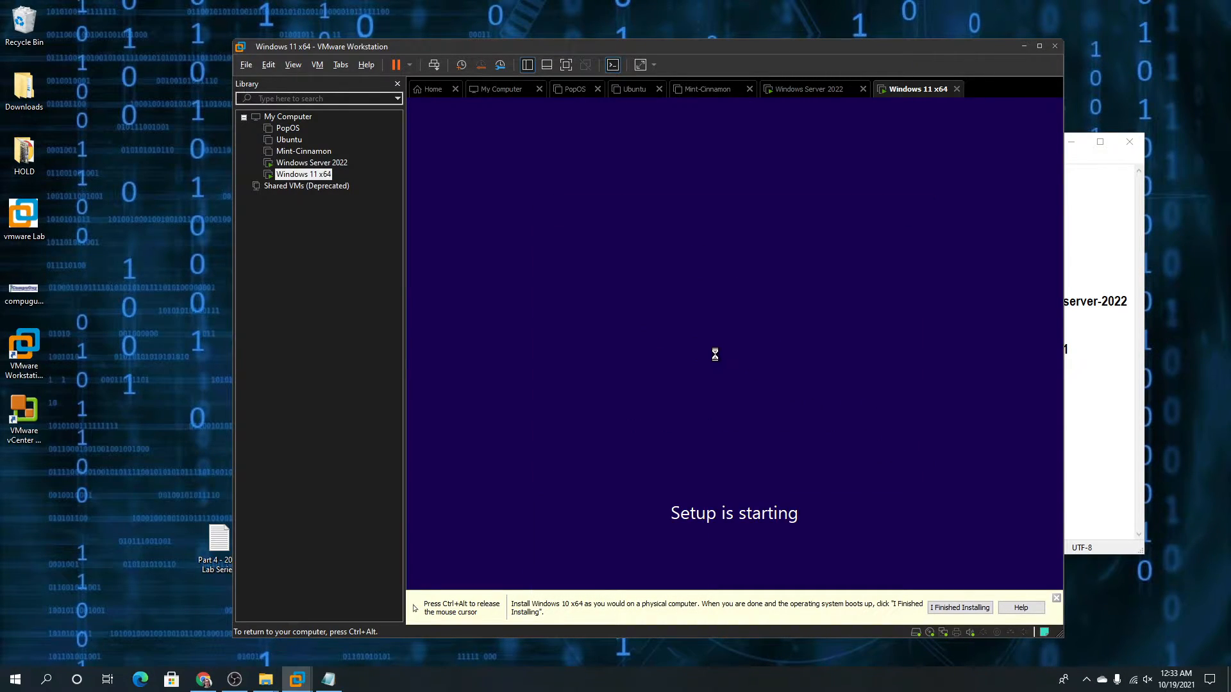
key("ctrl+alt")
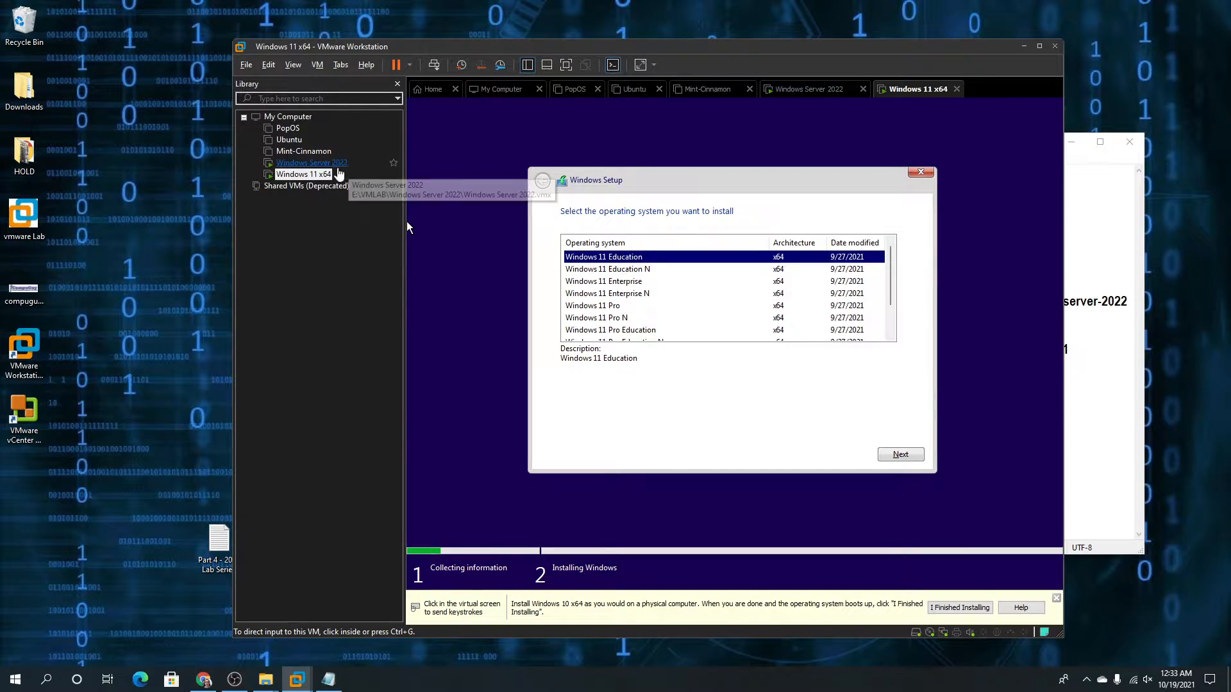
Choose Windows Server 2022 Standard (Desktop Experience) in the server VM's setup and continue
left_click(311, 163)
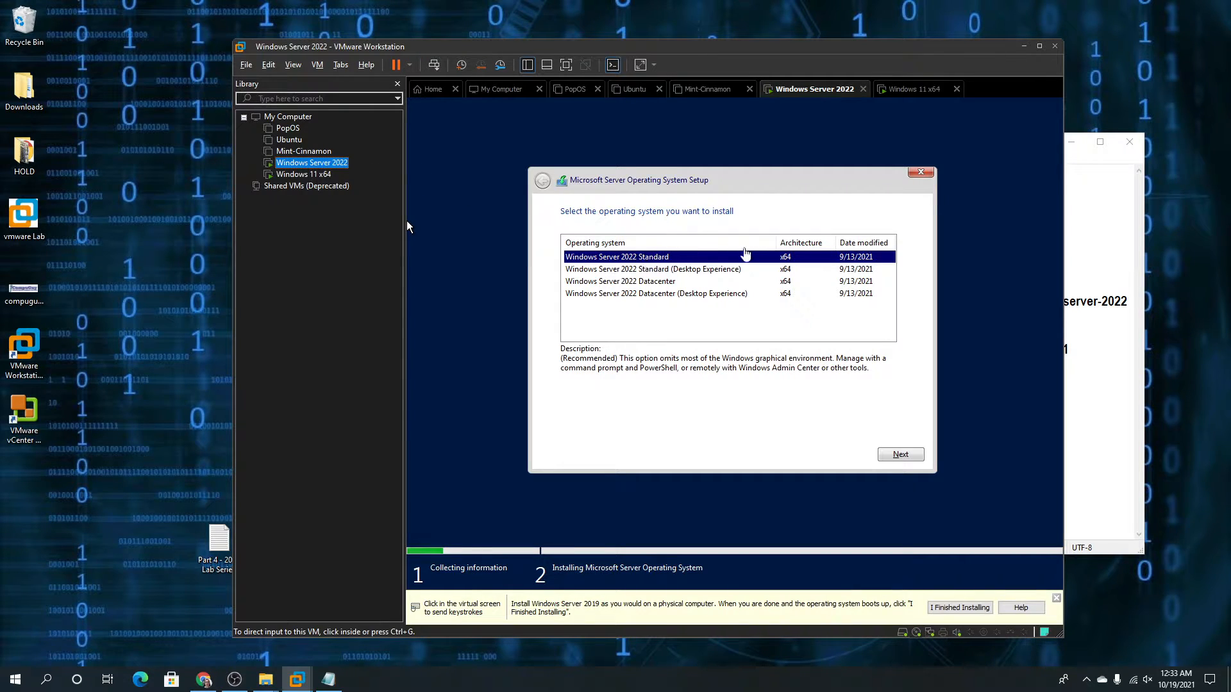
left_click(687, 269)
left_click(690, 270)
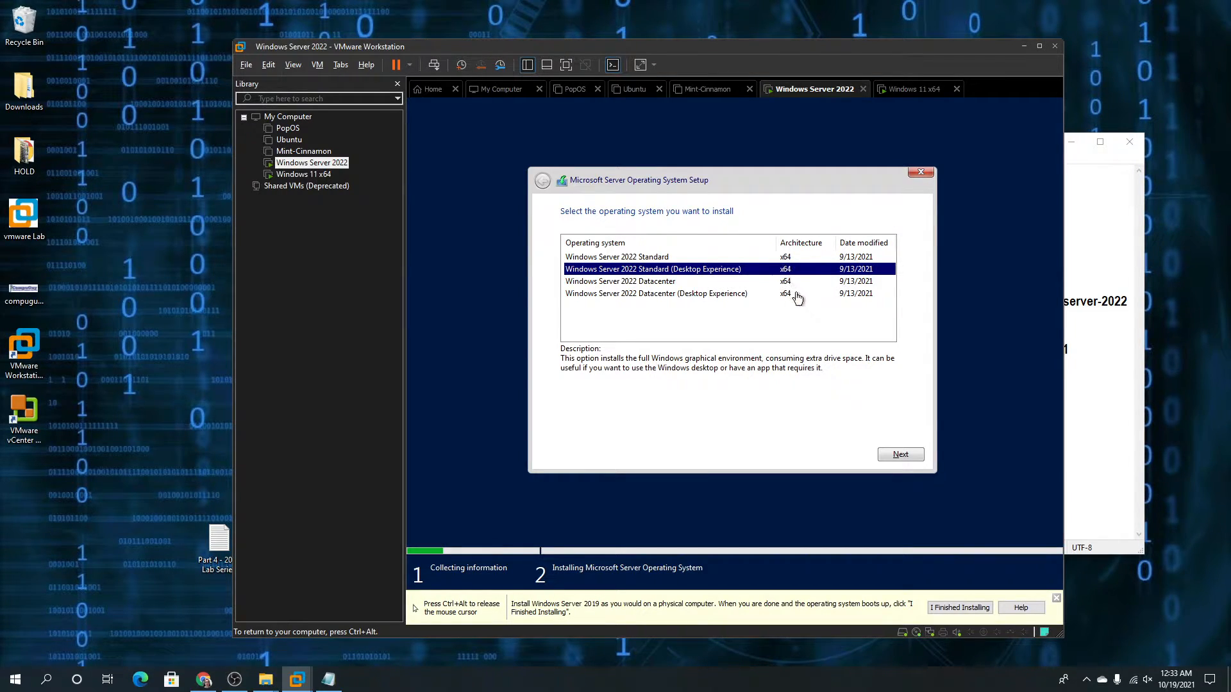
left_click(898, 456)
key("ctrl+alt")
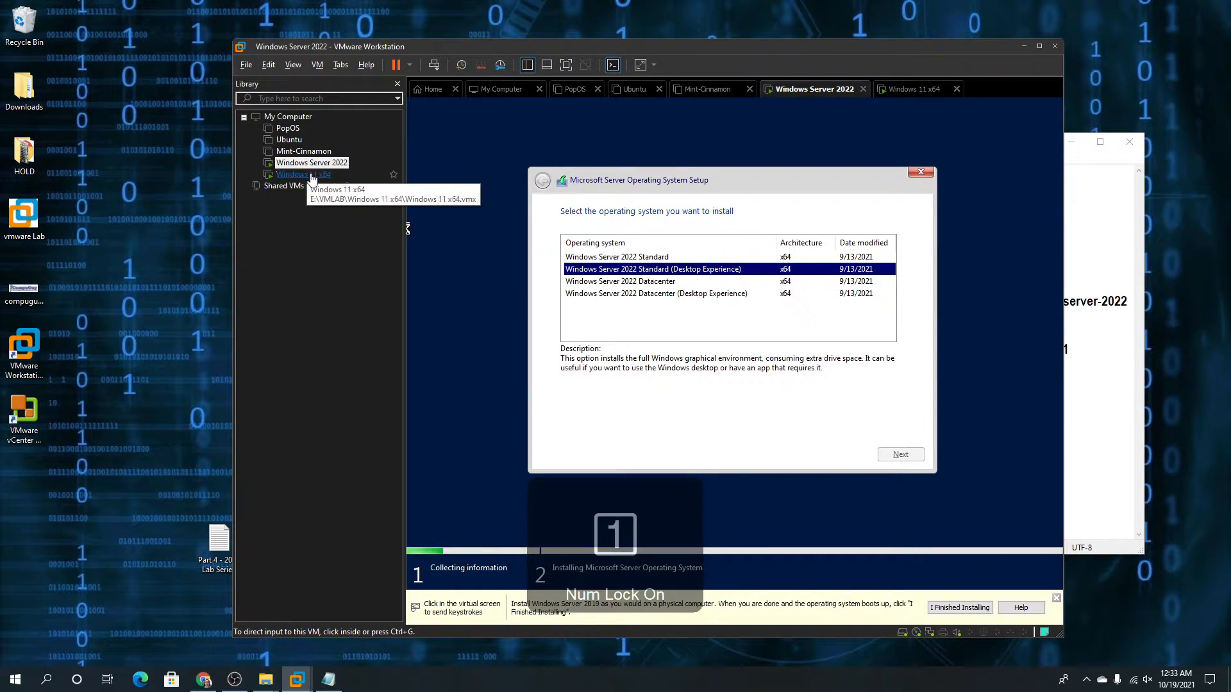
Choose Windows 11 Pro in the Windows 11 x64 VM's setup and continue
left_click(303, 174)
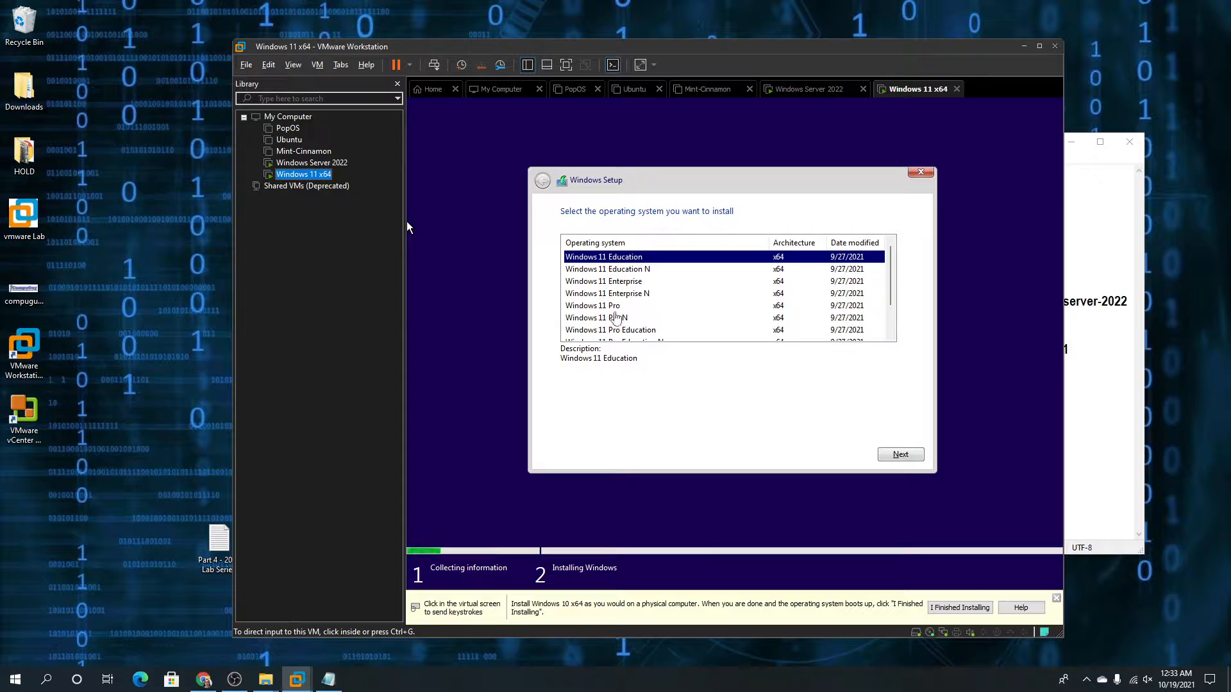
left_click(614, 306)
left_click(614, 306)
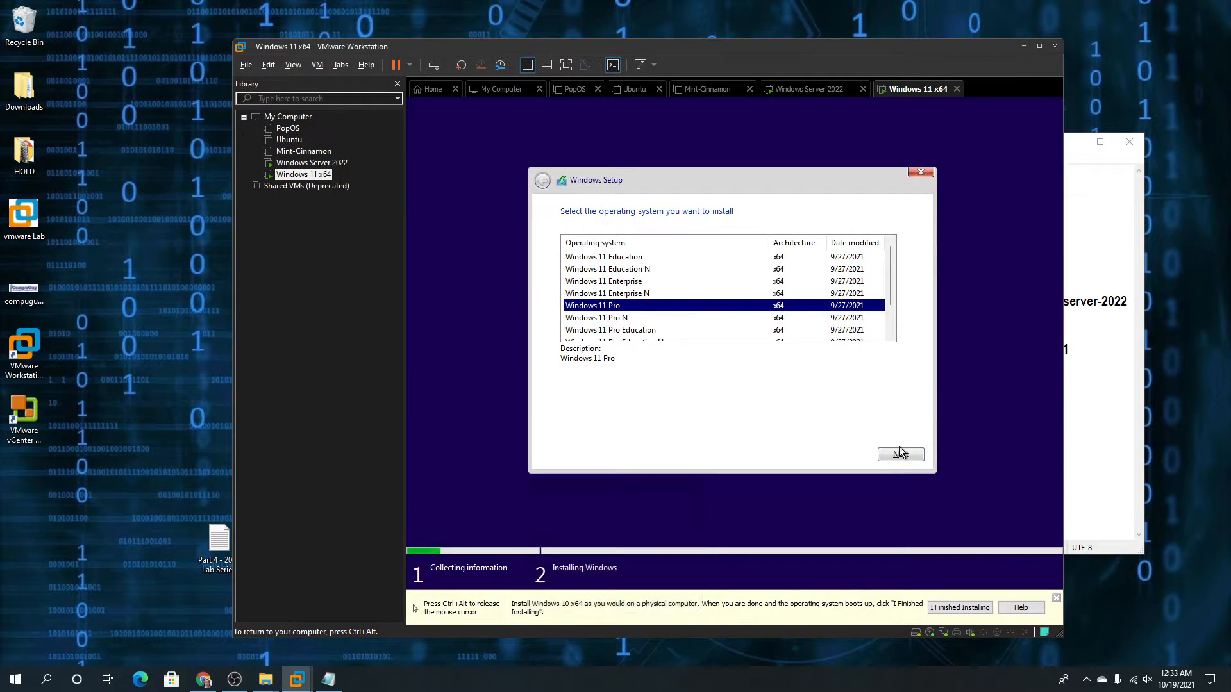
key("ctrl+alt")
mouse_move(1230, 40)
left_mouse_down()
mouse_move(780, 65)
mouse_move(697, 52)
mouse_move(1091, 17)
mouse_move(1230, 20)
left_mouse_up()
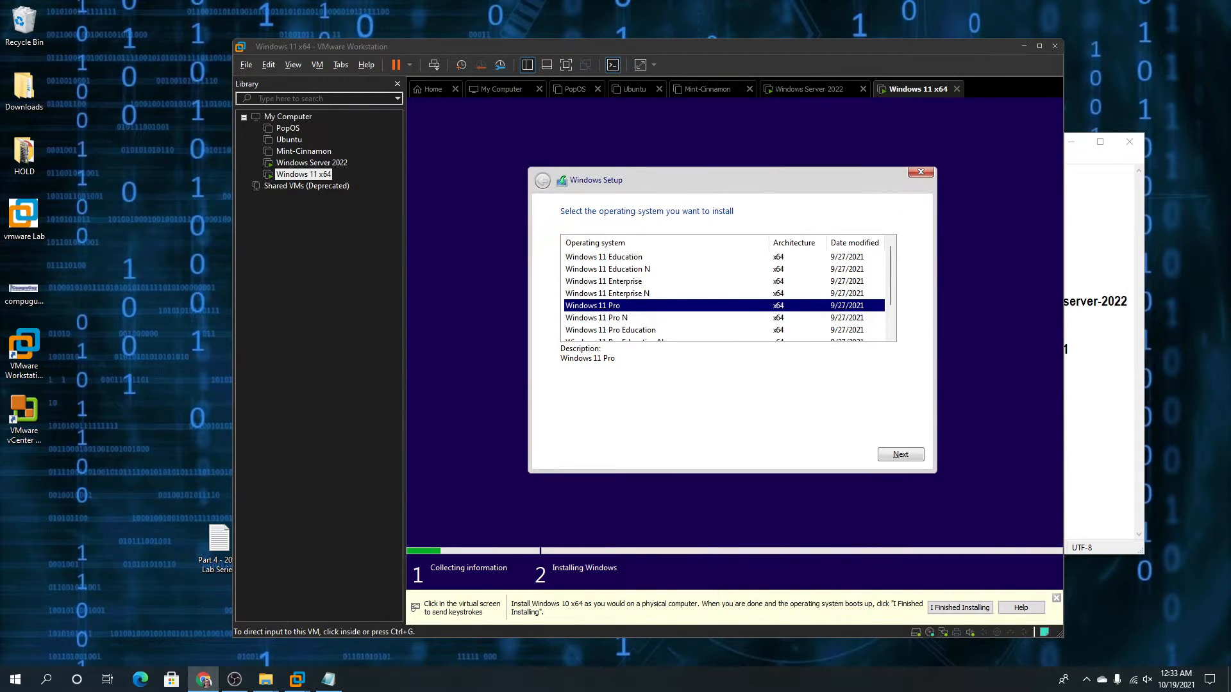
left_click(901, 455)
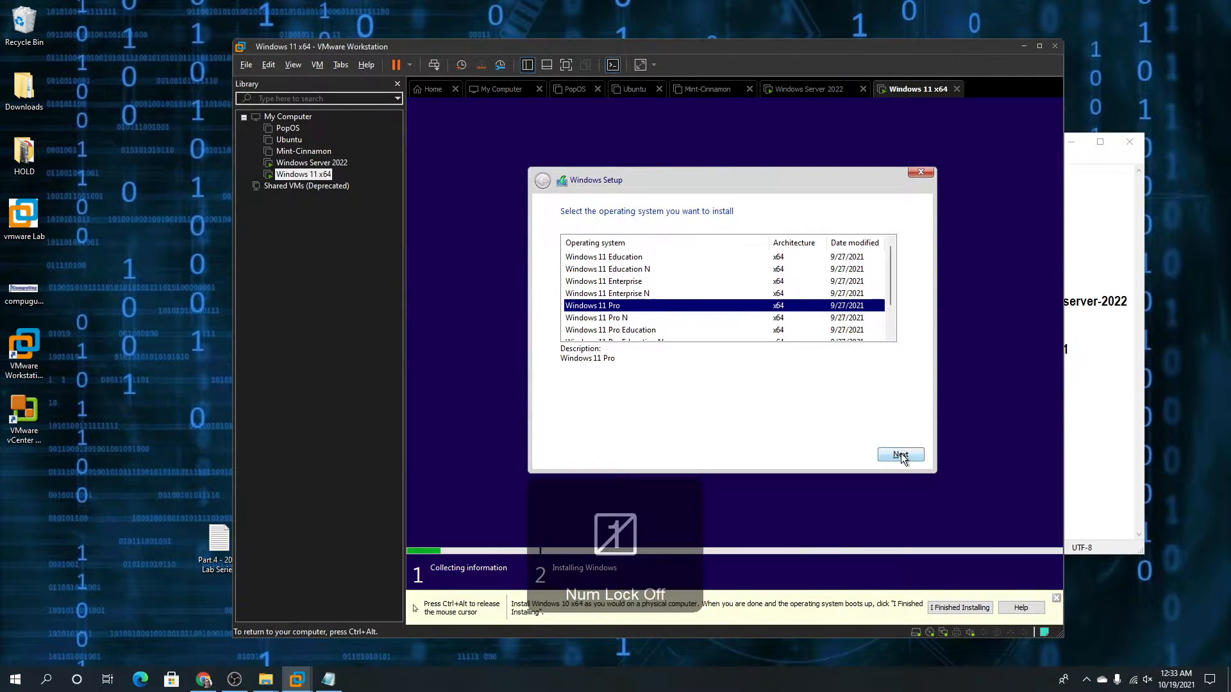
left_click(901, 455)
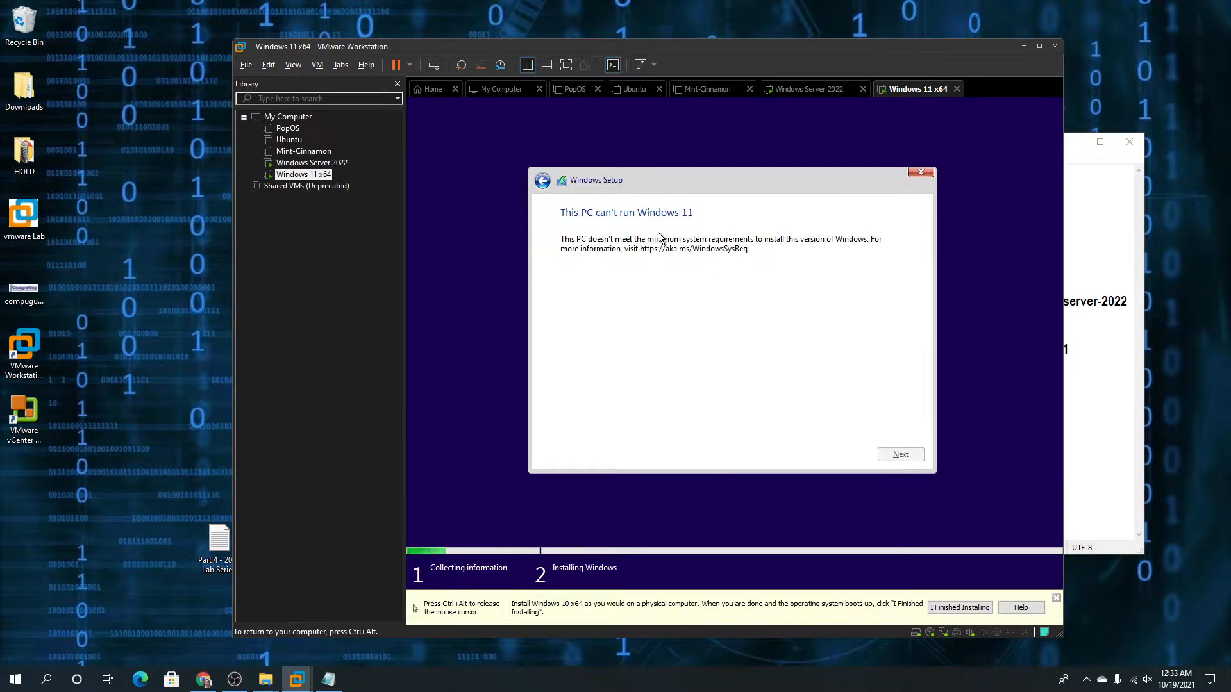
key("ctrl+alt")
Accept the Windows Server 2022 license terms and choose a custom installation
left_click(333, 168)
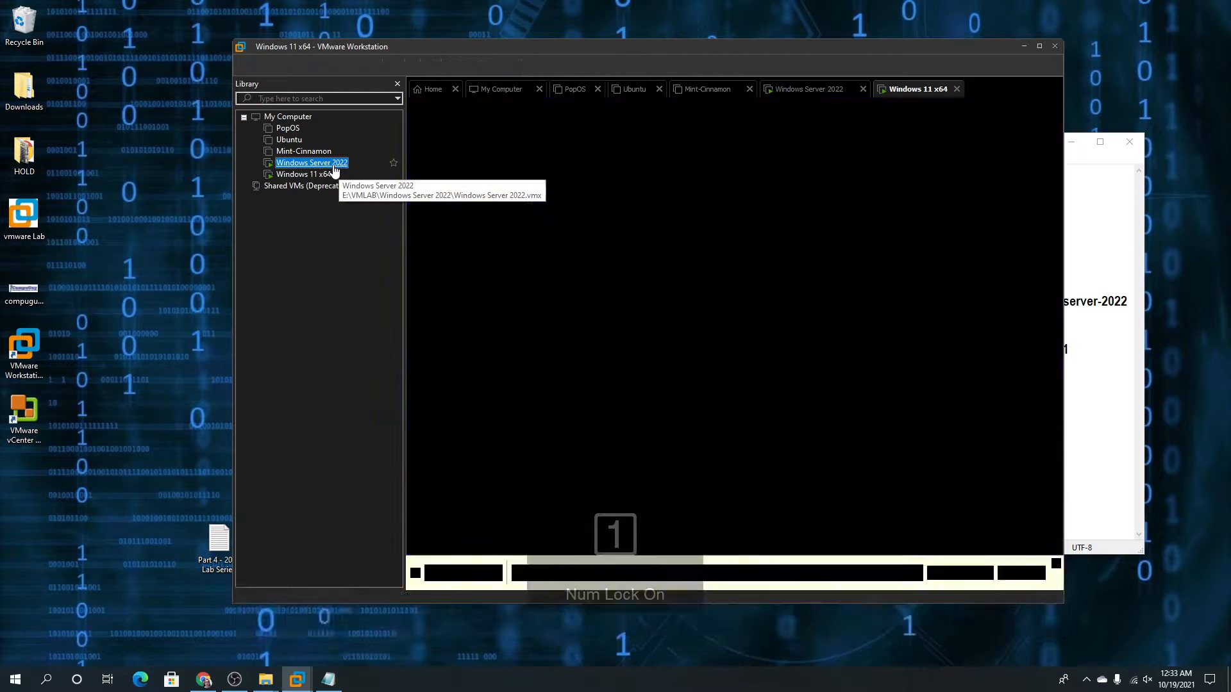
left_click(408, 229)
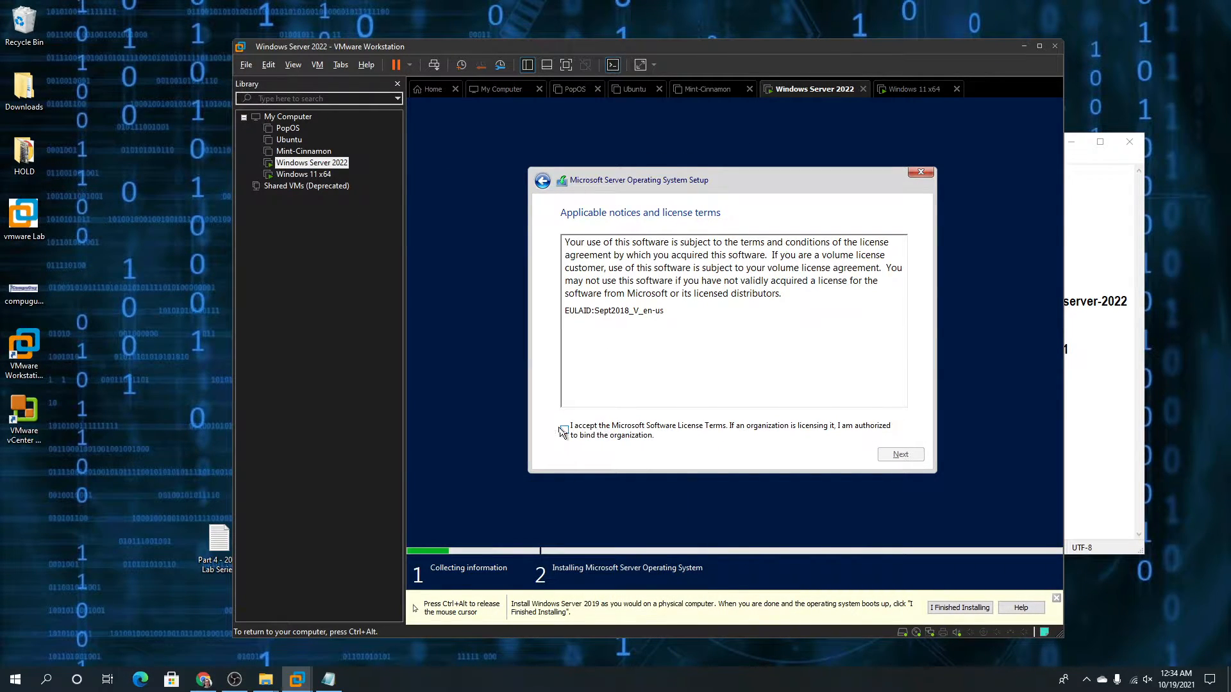
left_click(565, 430)
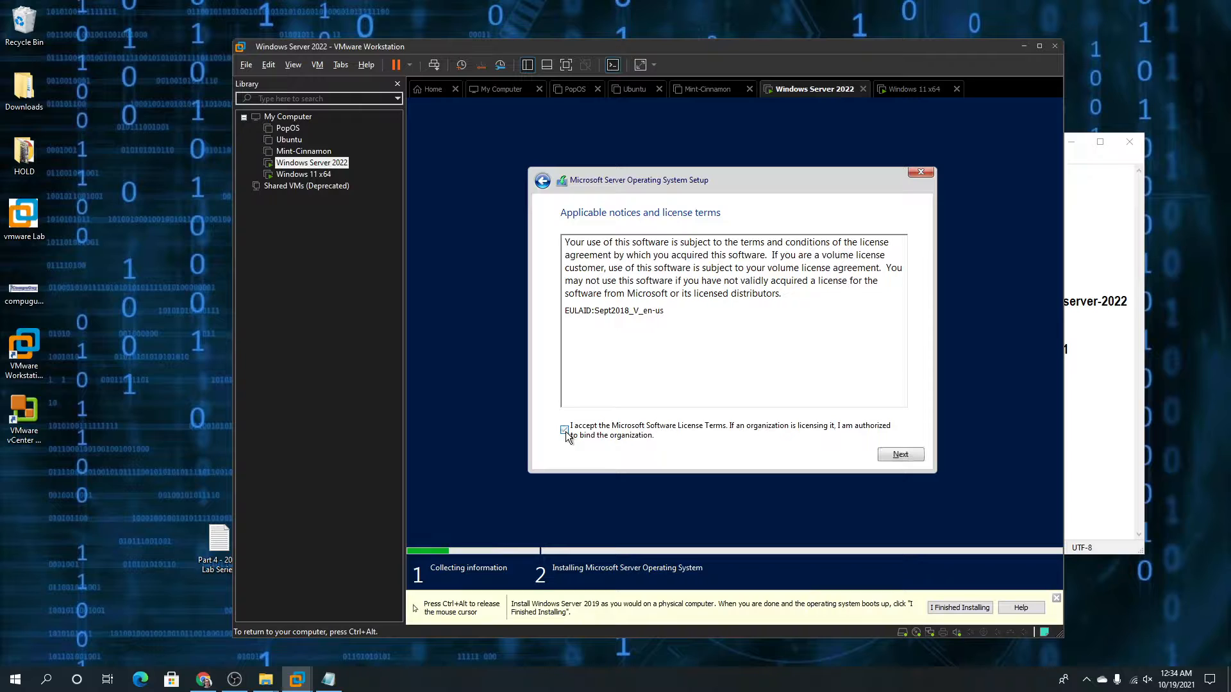
left_click(894, 455)
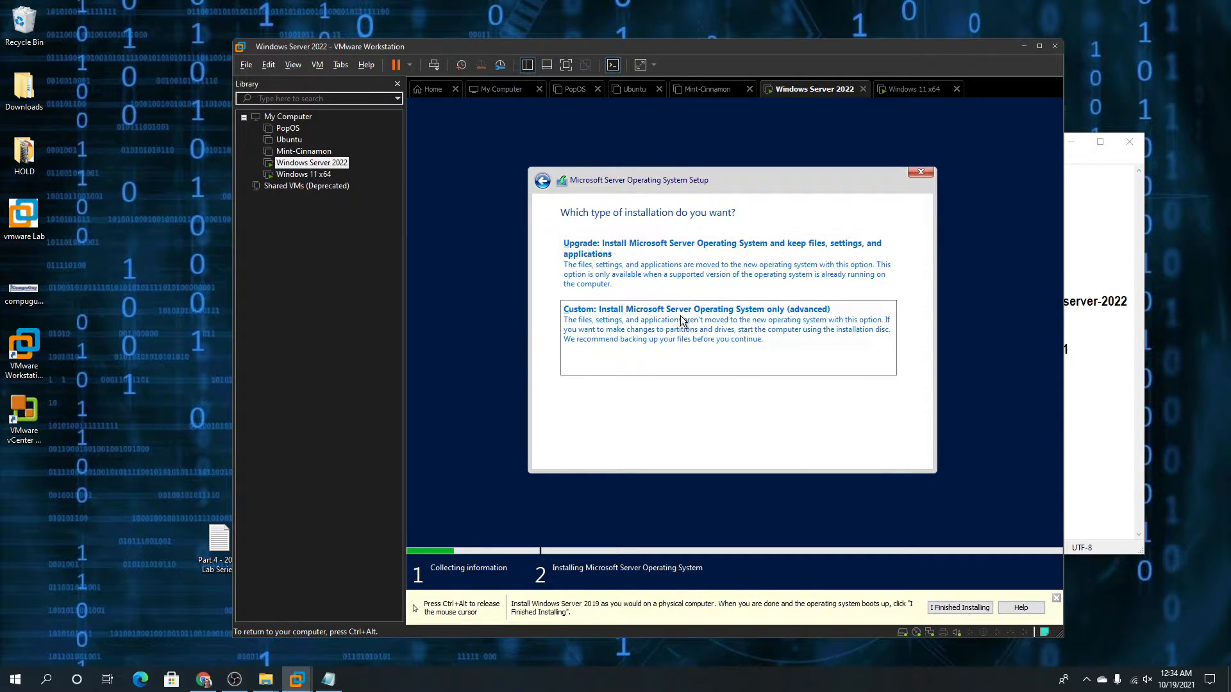
left_click(646, 323)
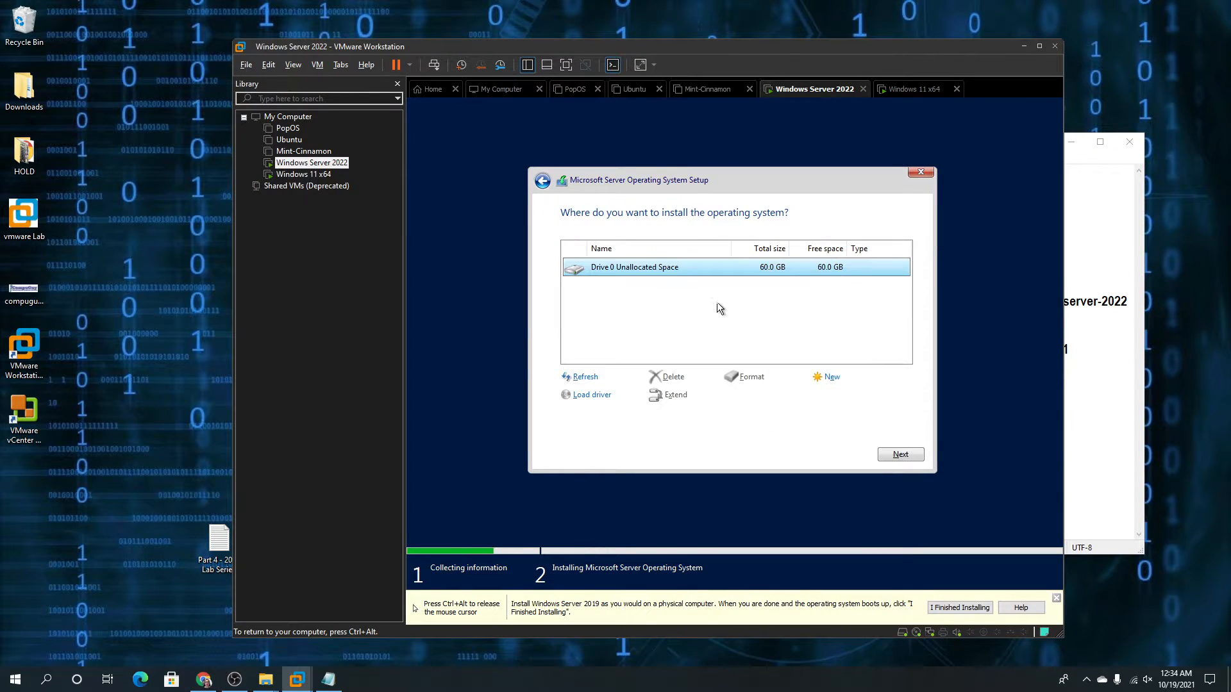
Create a new partition on the 60 GB drive and install onto Drive 0 Partition 3
left_click(828, 380)
left_click(845, 395)
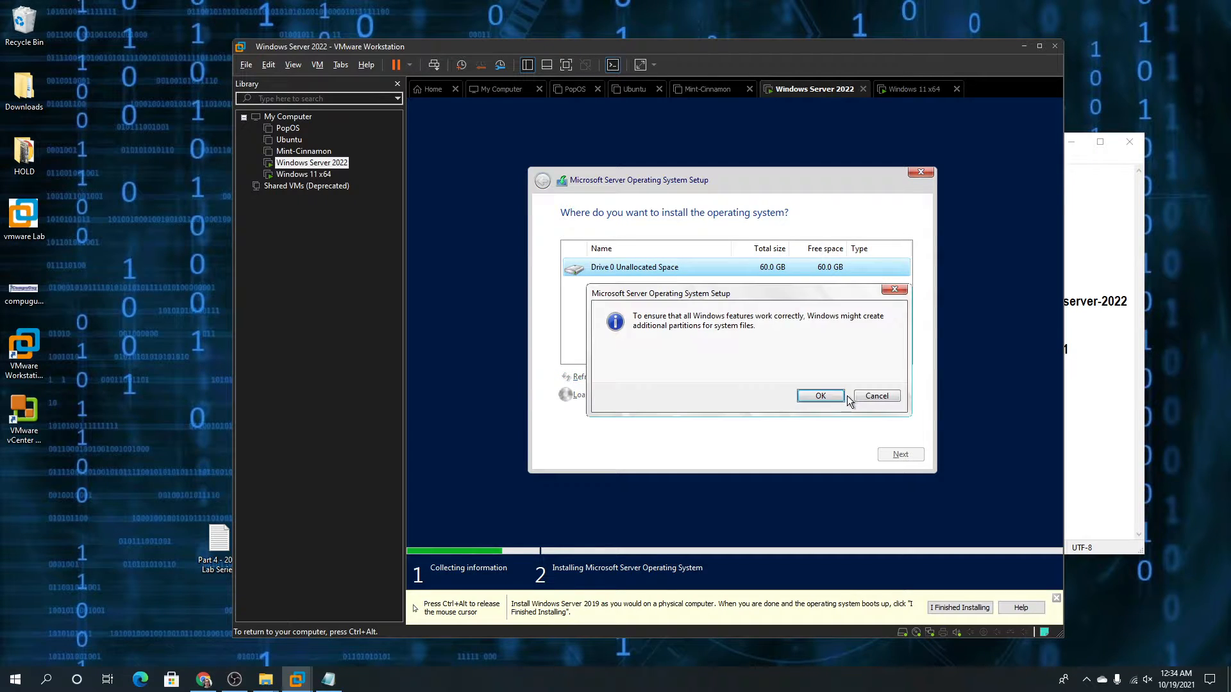
left_click(828, 396)
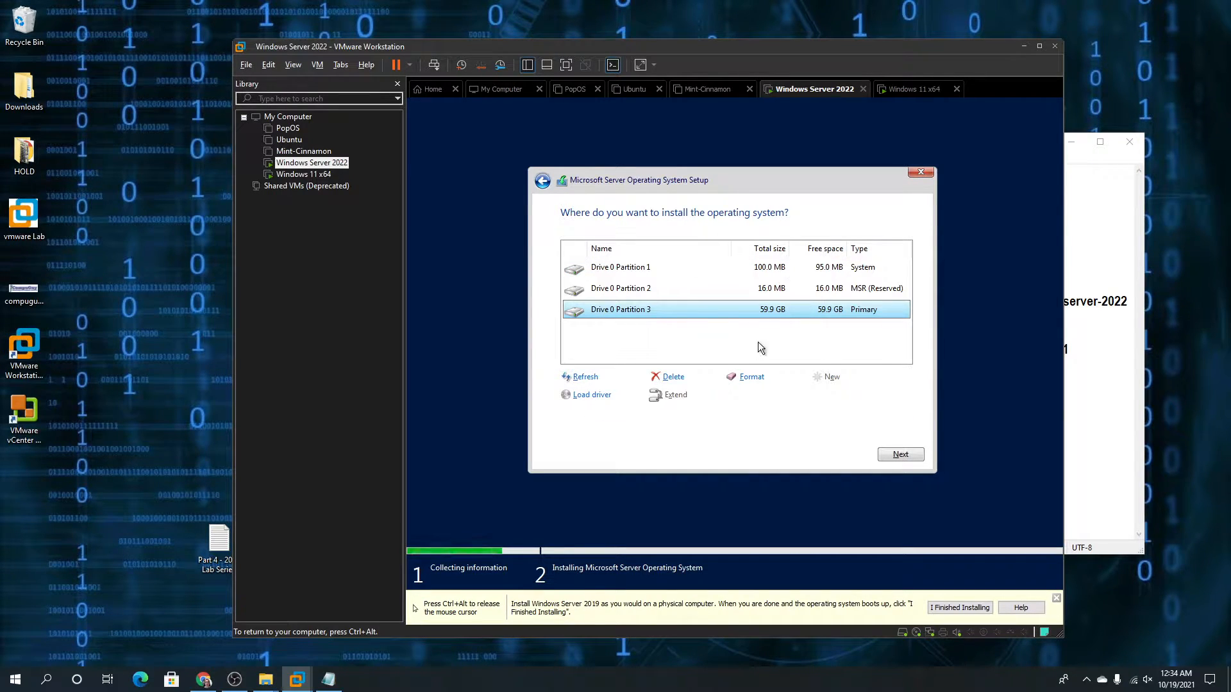
left_click(896, 454)
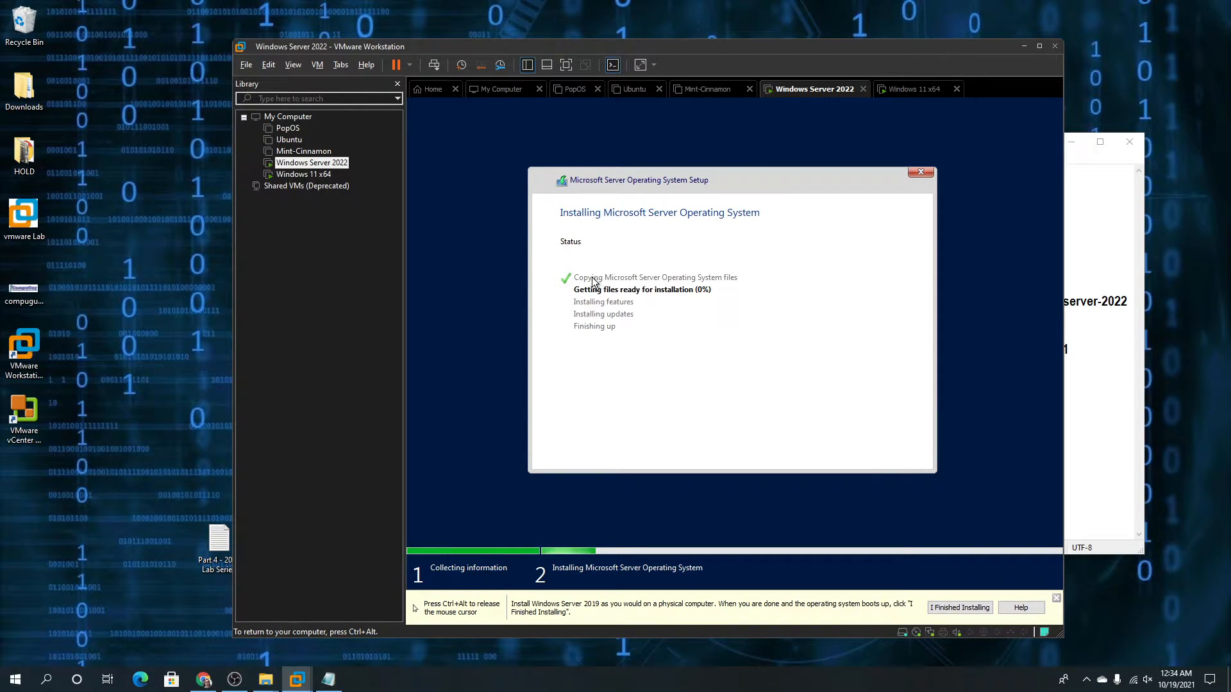
key("ctrl+alt")
left_click(411, 193)
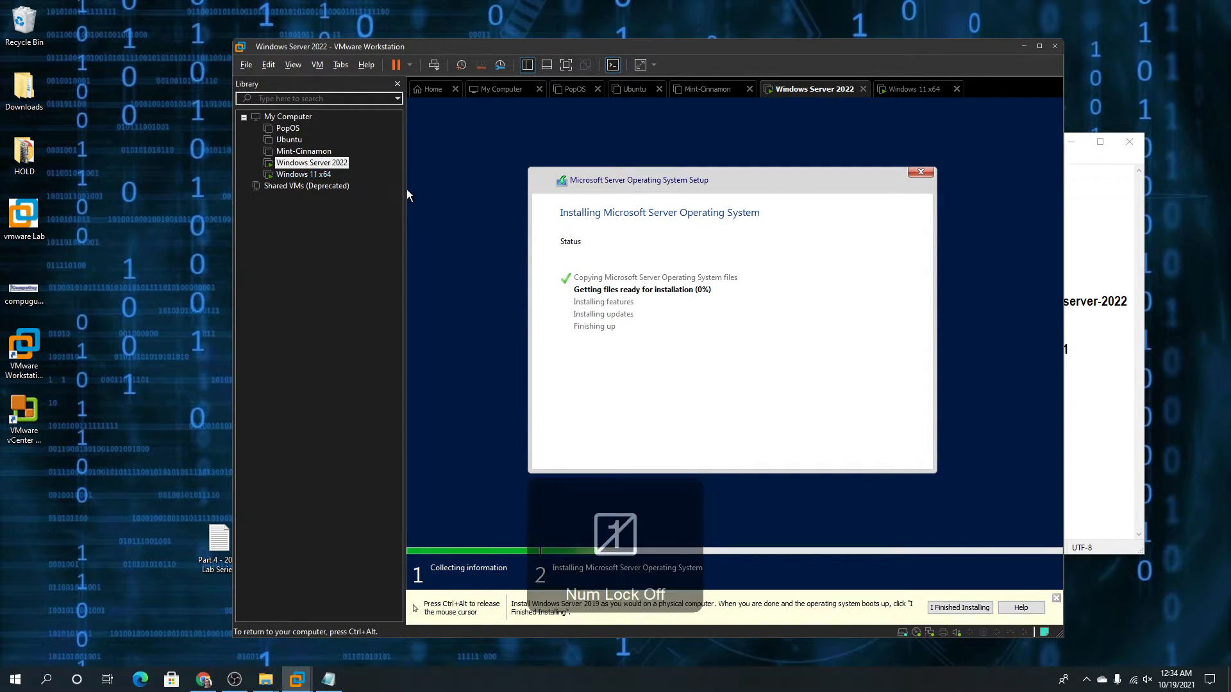
key("ctrl+alt")
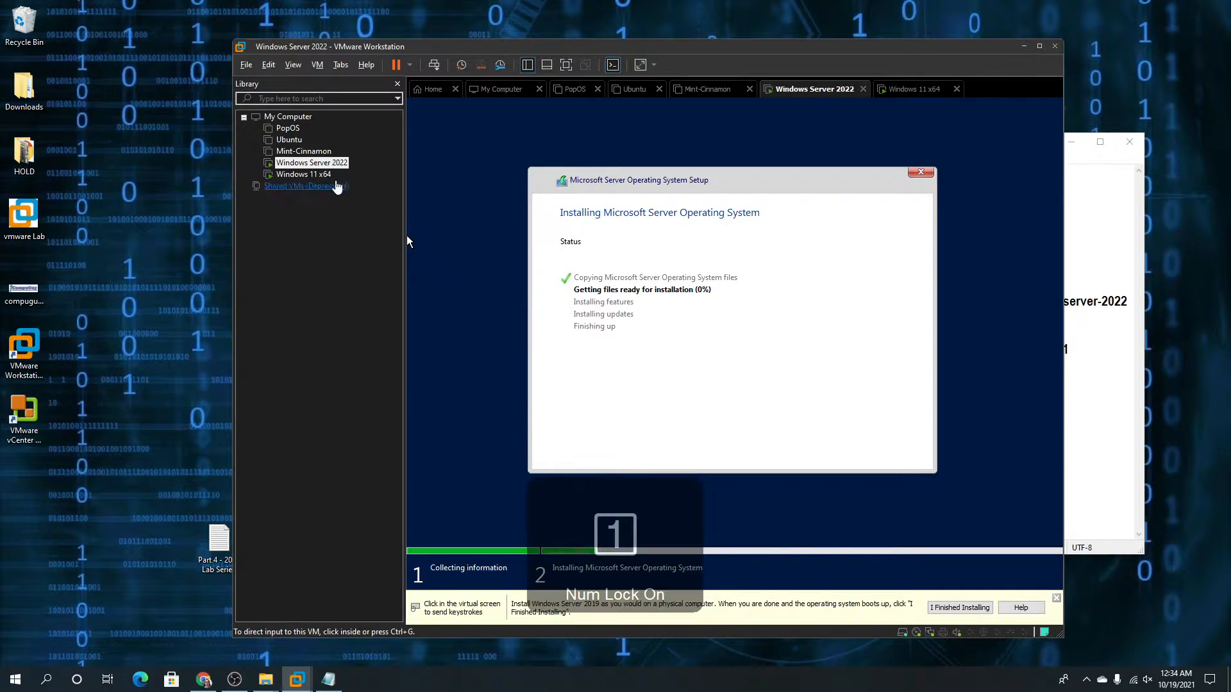
Return to the Windows 11 x64 VM and retry setup, still blocked by 'This PC can't run Windows 11'
left_click(329, 179)
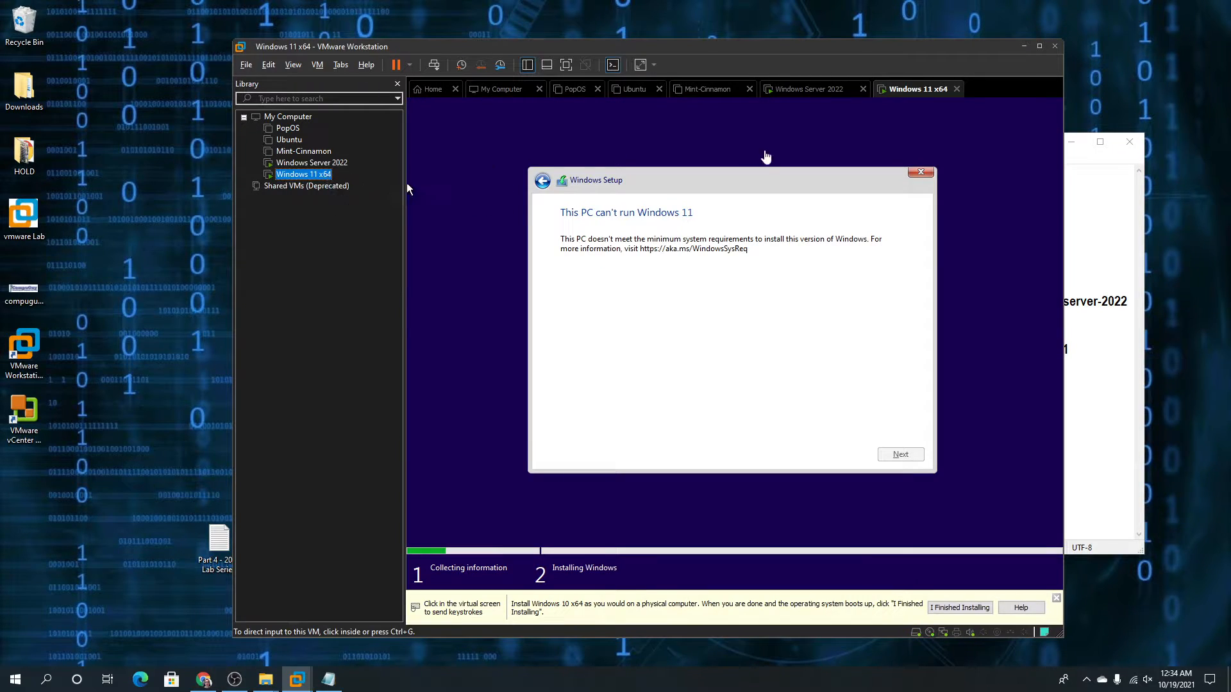
left_click(680, 184)
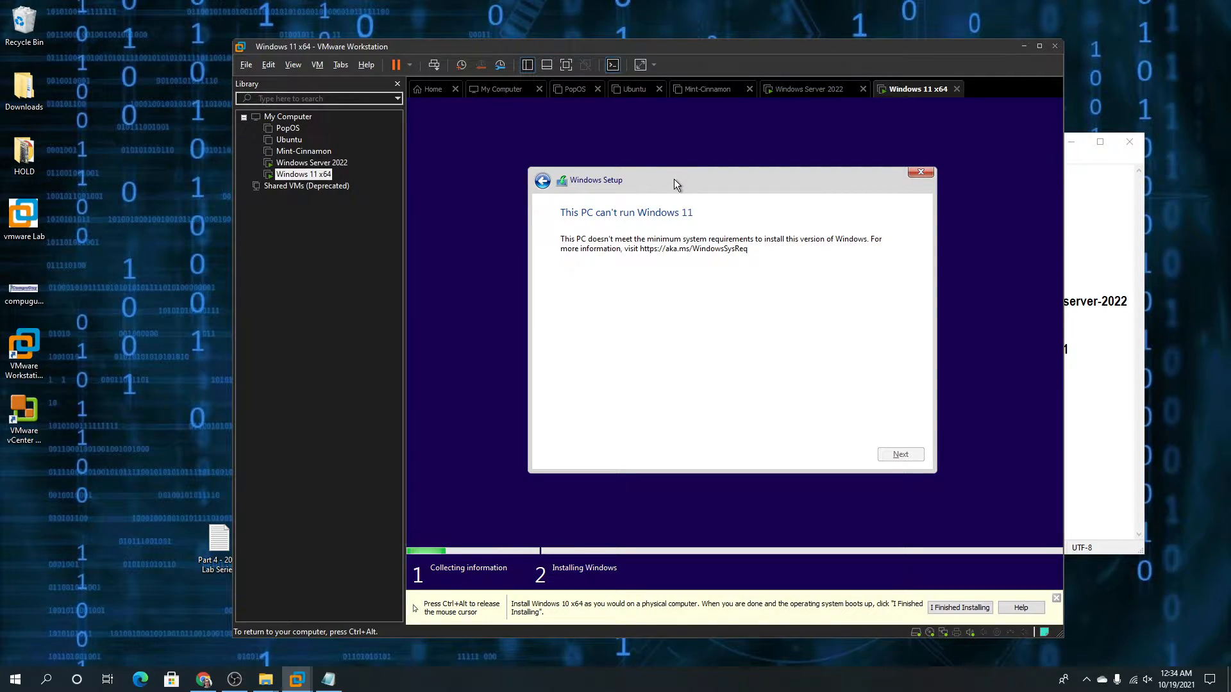
key("ctrl+alt")
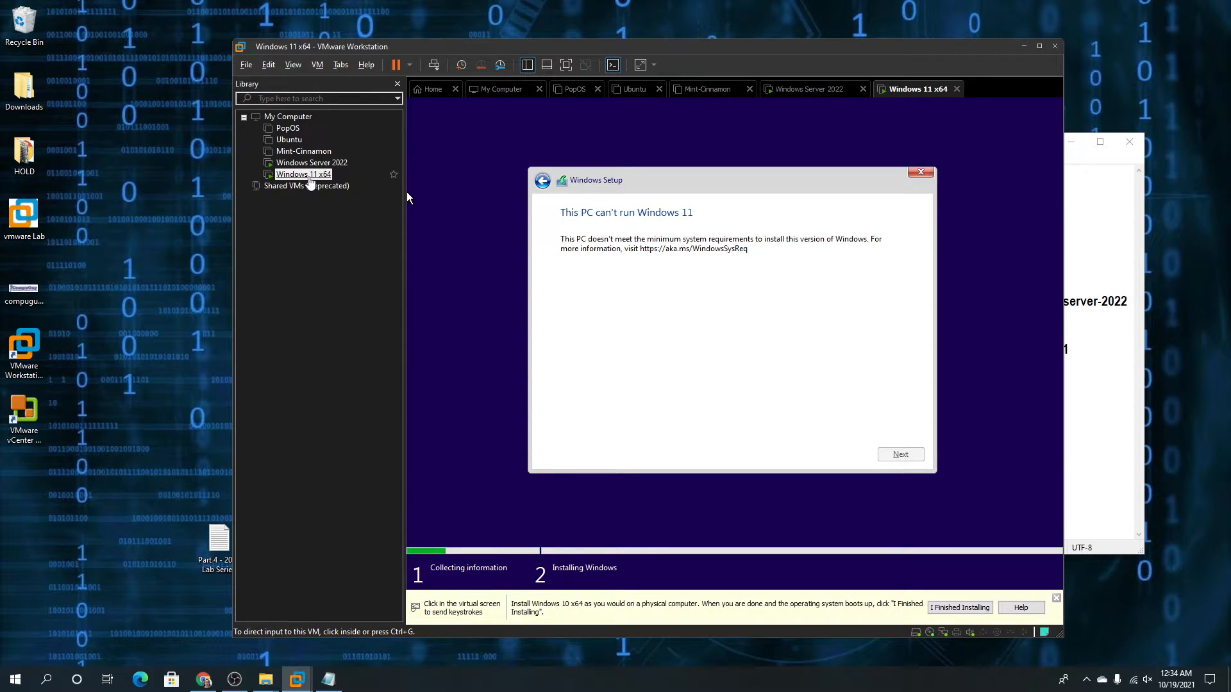
left_click(544, 179)
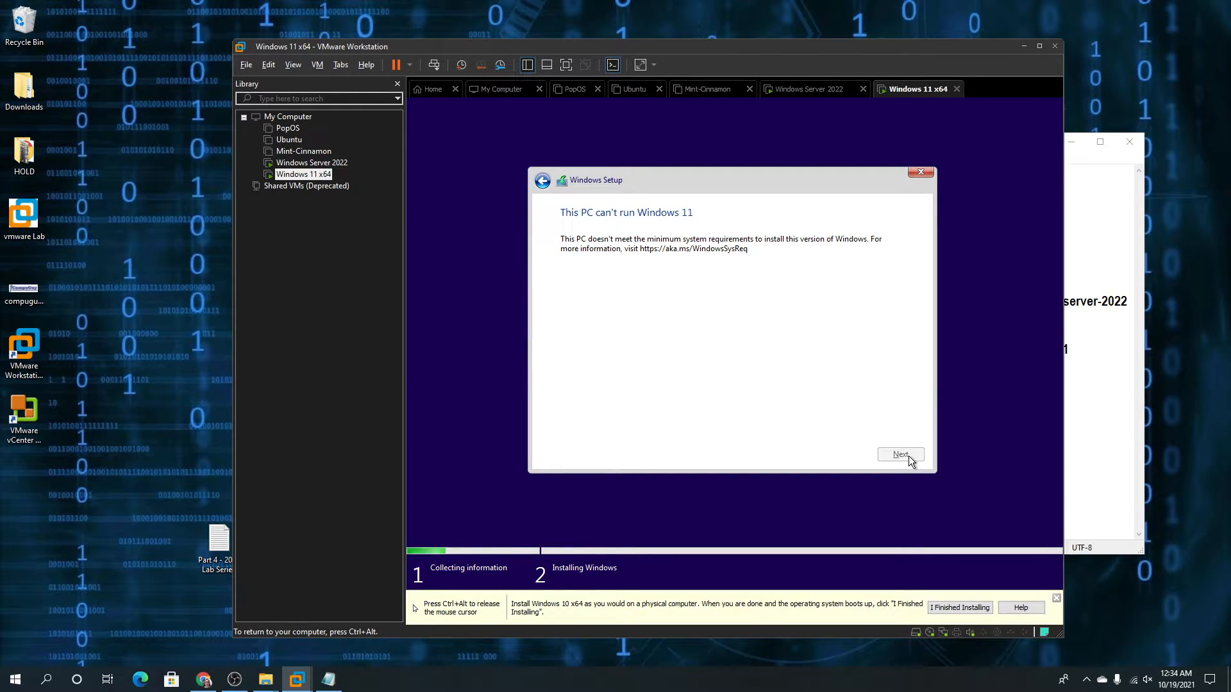
key("ctrl+alt")
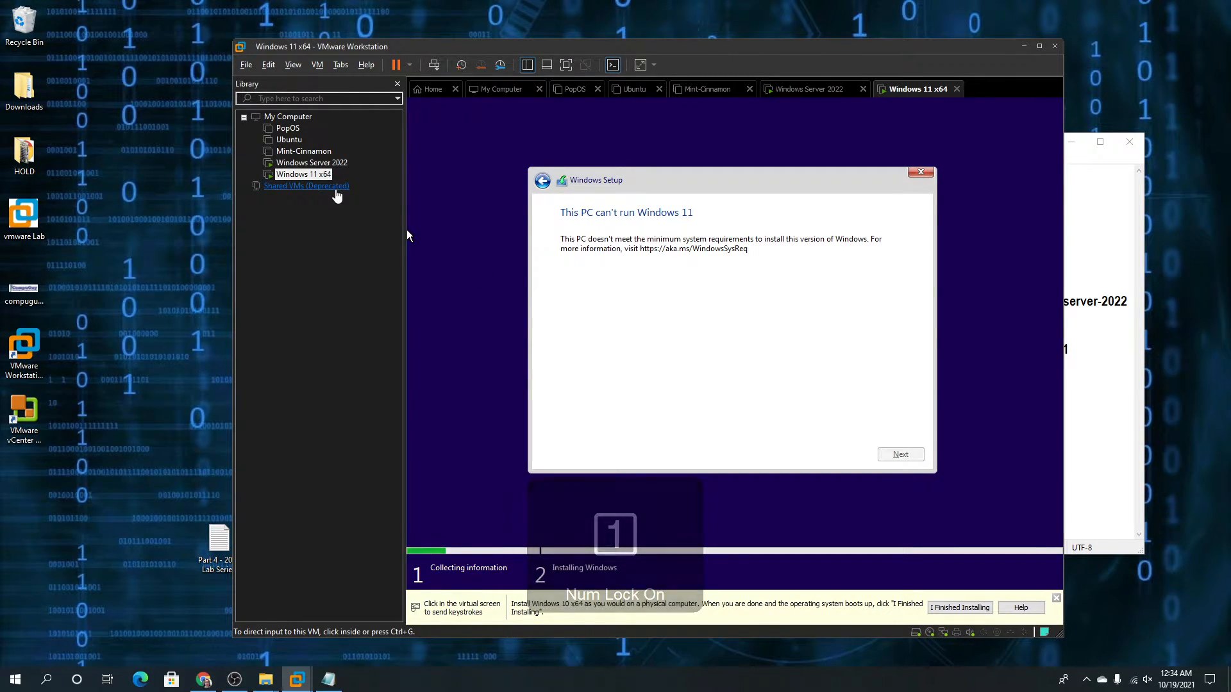
left_click(460, 179)
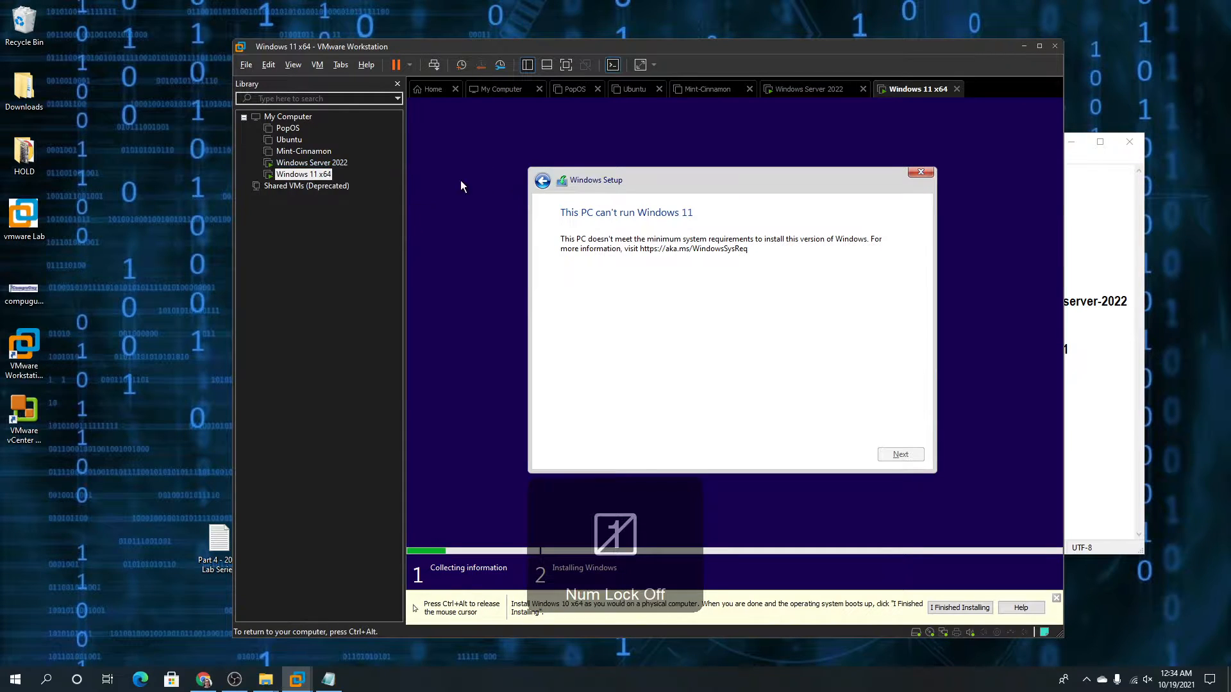
key("ctrl+alt")
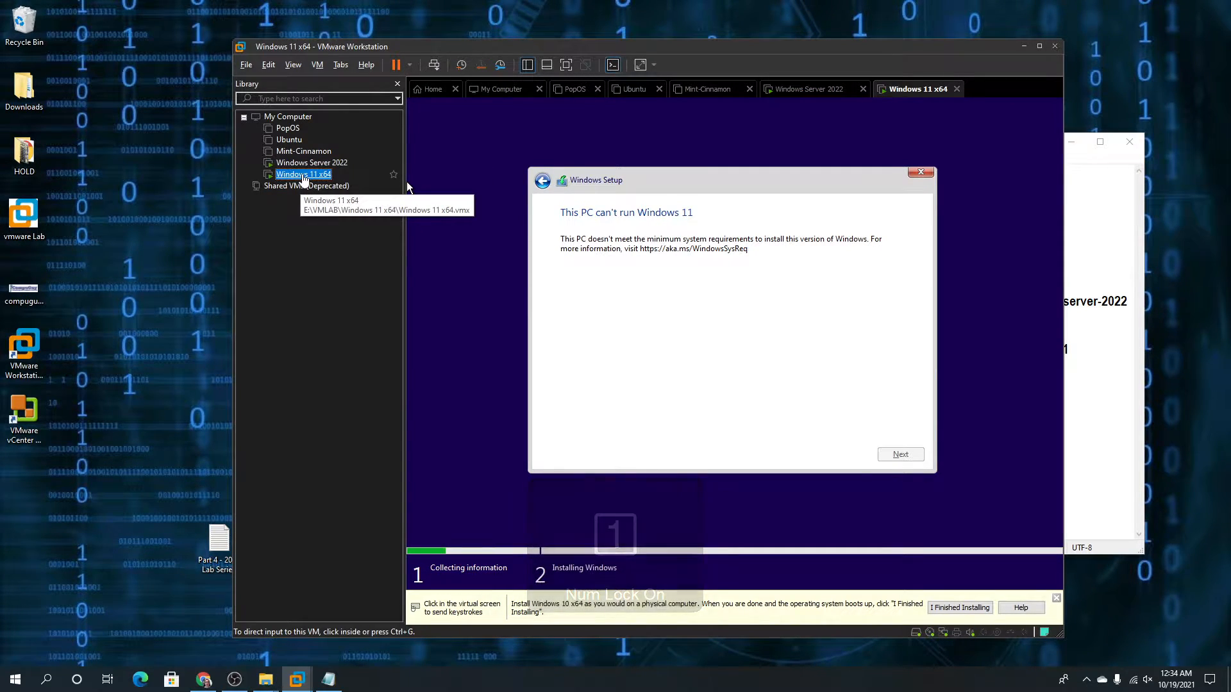
Shut down the Windows 11 x64 guest and confirm the shutdown
right_click(304, 175)
mouse_move(368, 267)
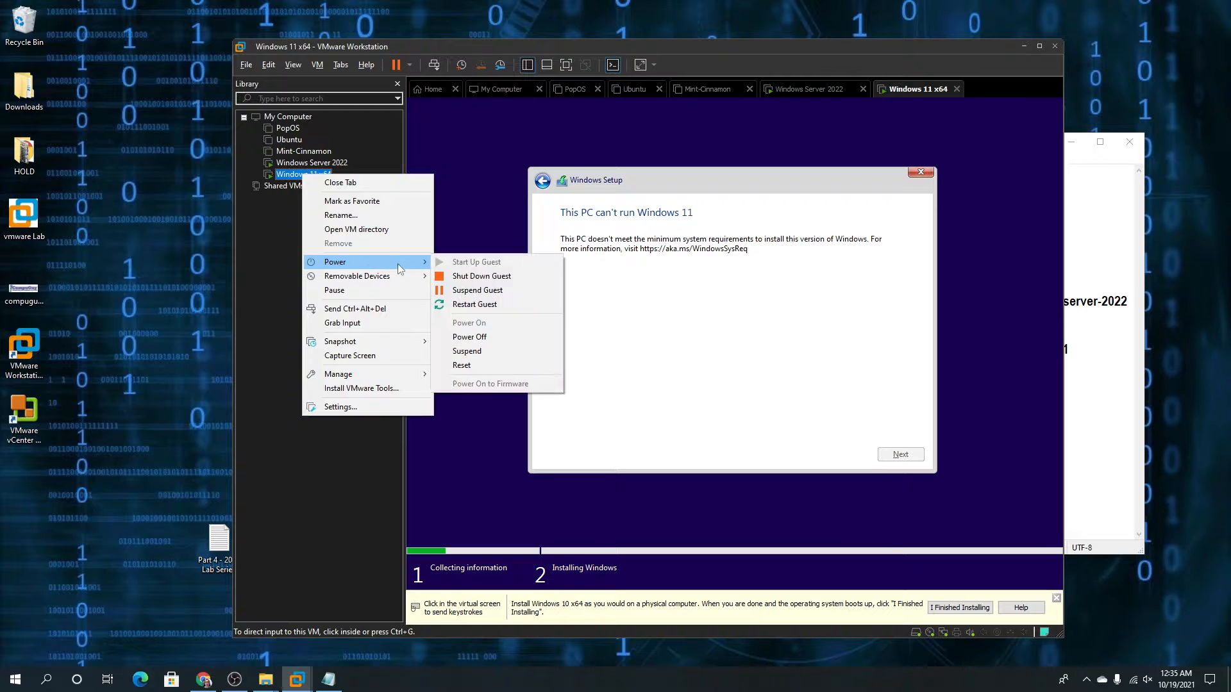
left_click(484, 275)
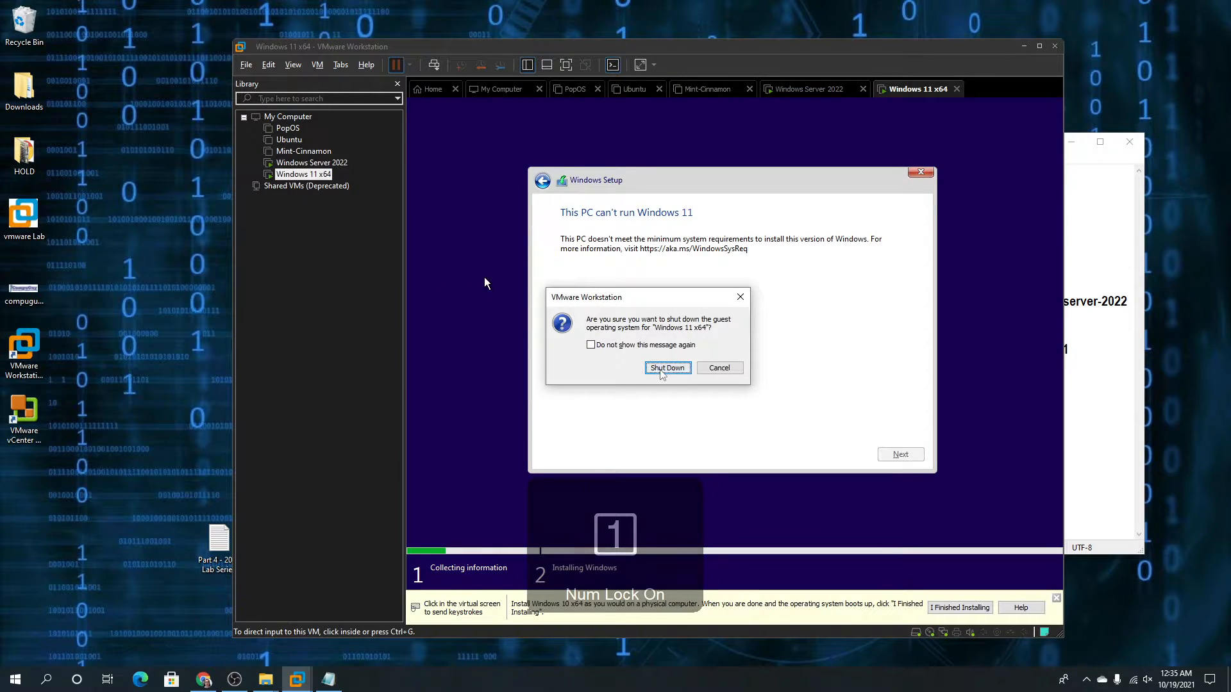
left_click(657, 368)
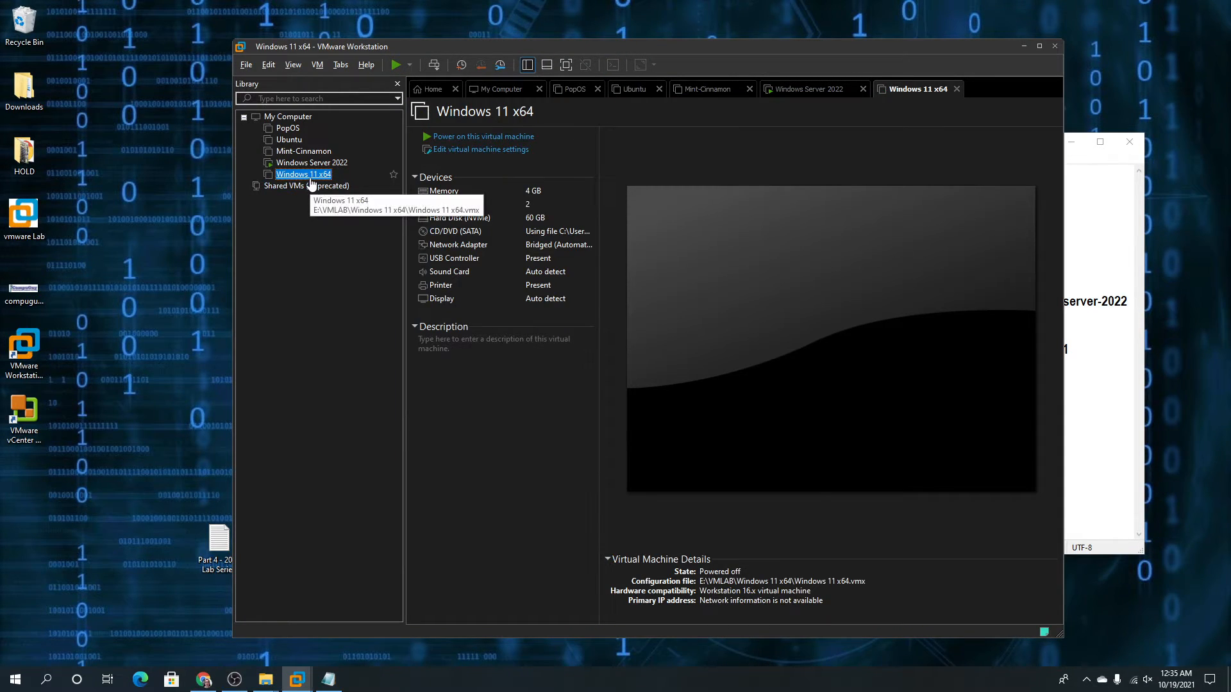
In the VM settings, try adding a Trusted Platform Module, note the UEFI requirement, and cancel
right_click(311, 180)
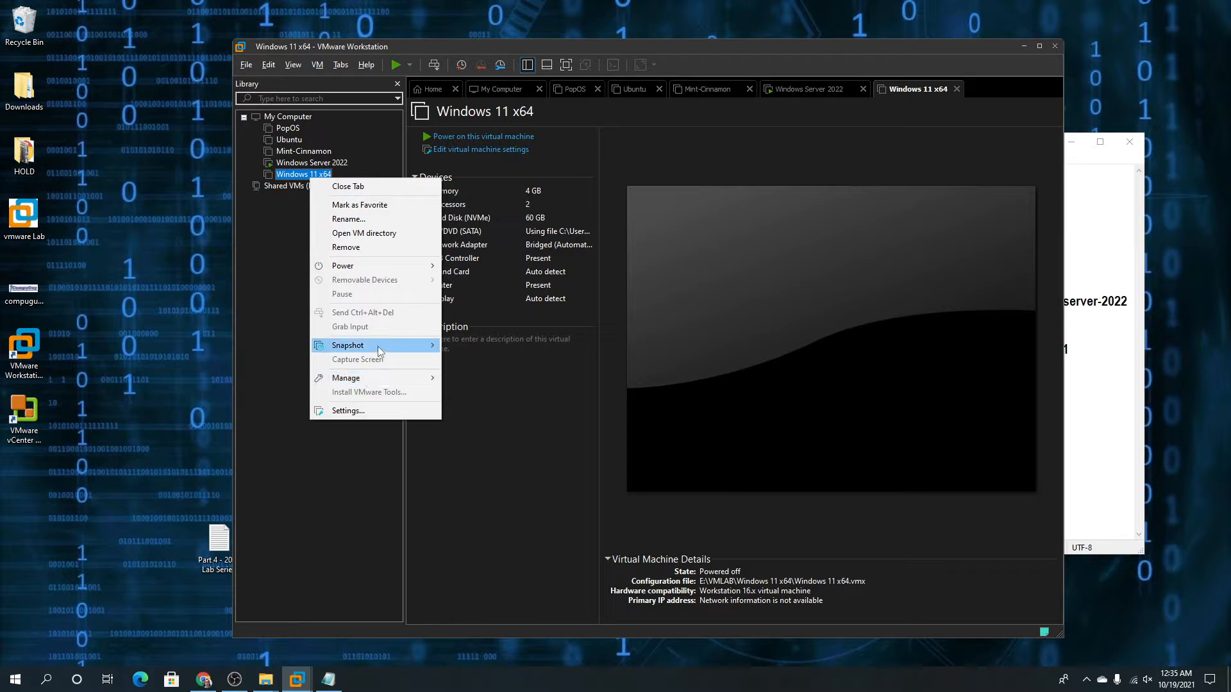
left_click(375, 411)
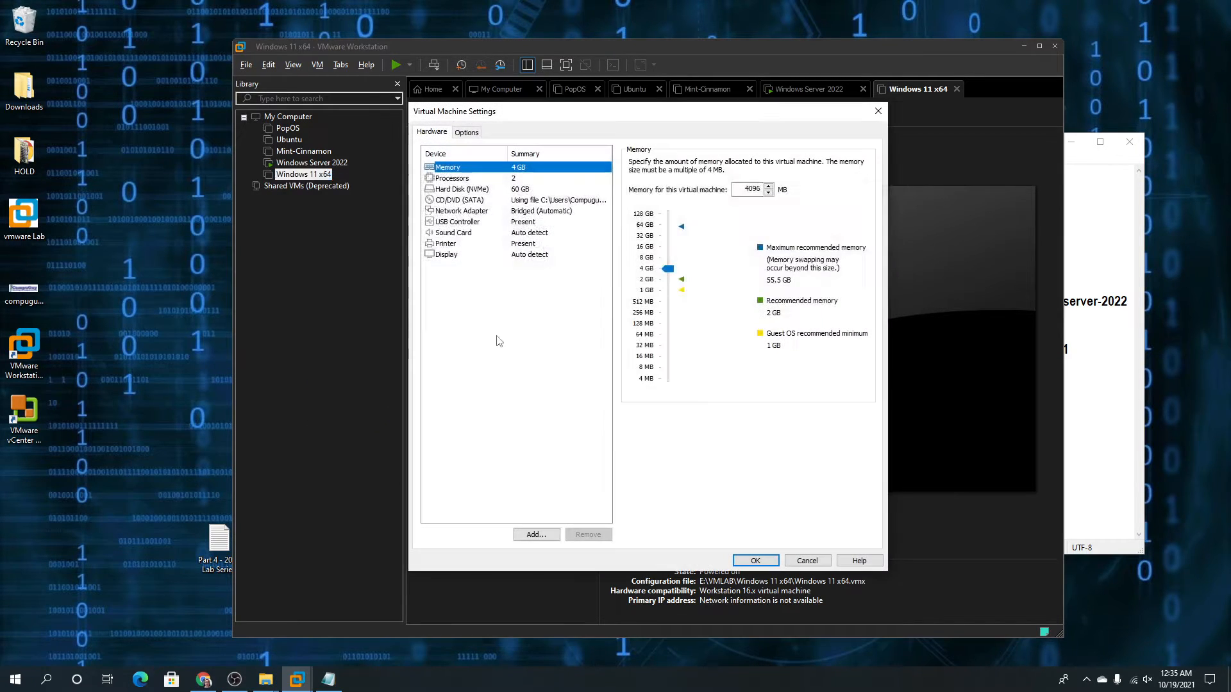
left_click(534, 534)
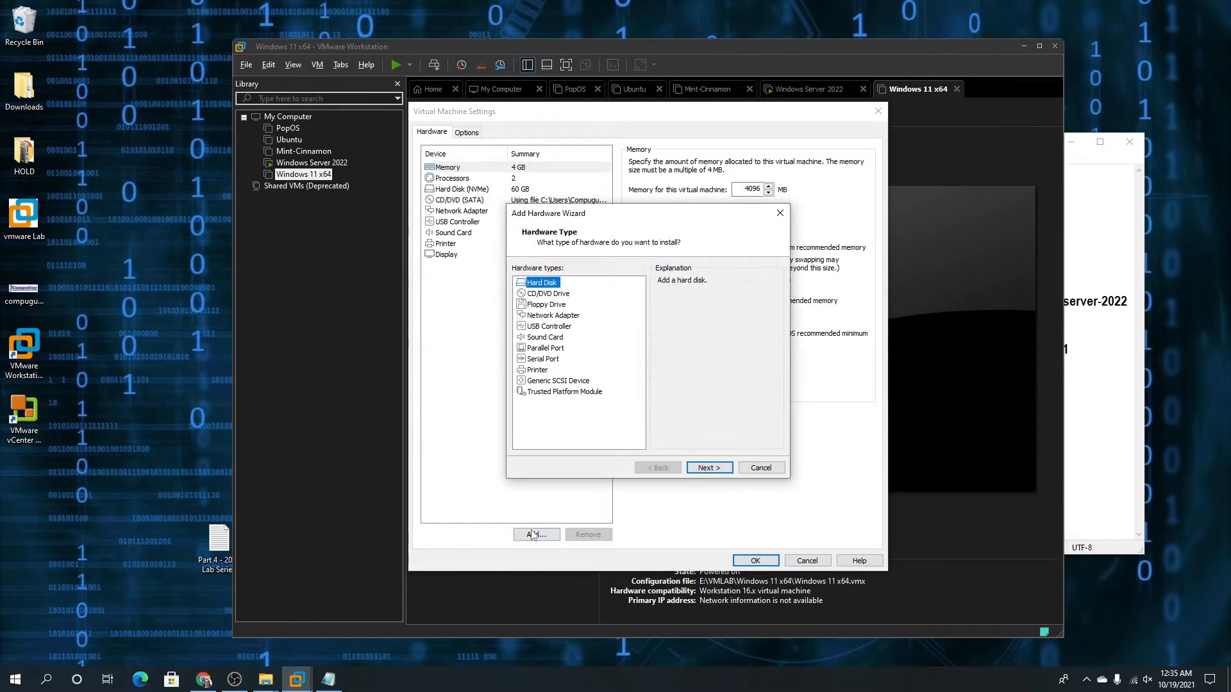
left_click(562, 392)
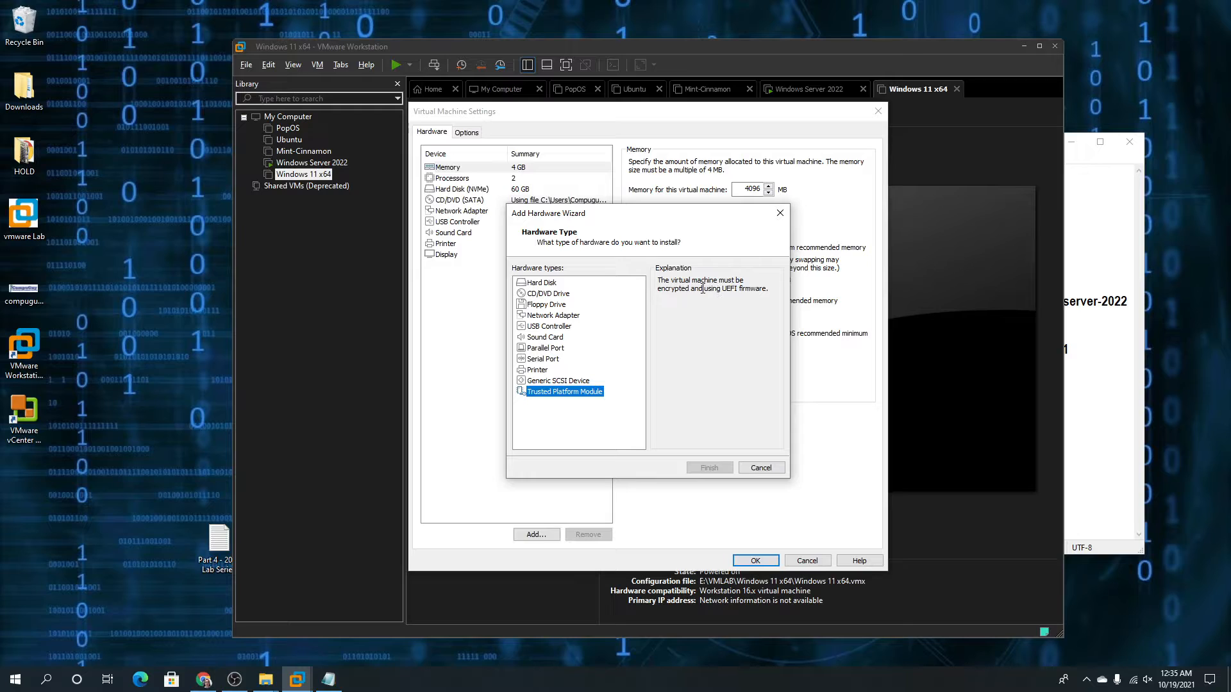
left_click_drag(725, 283, 757, 289)
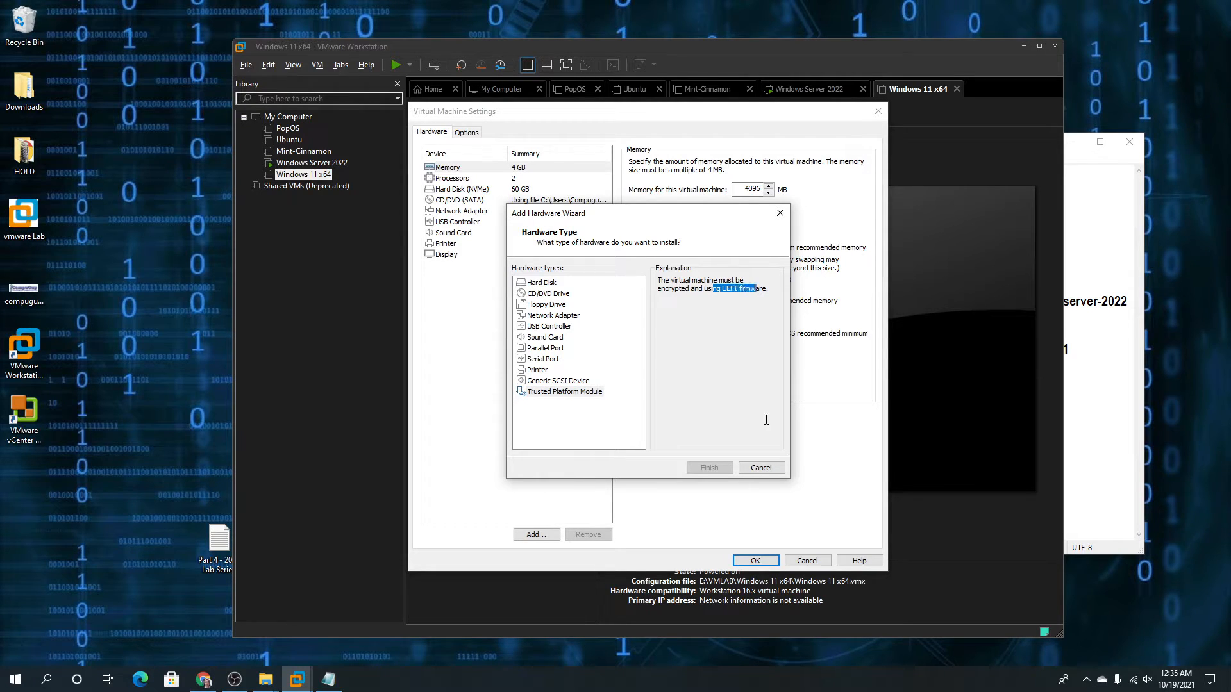
left_click(758, 470)
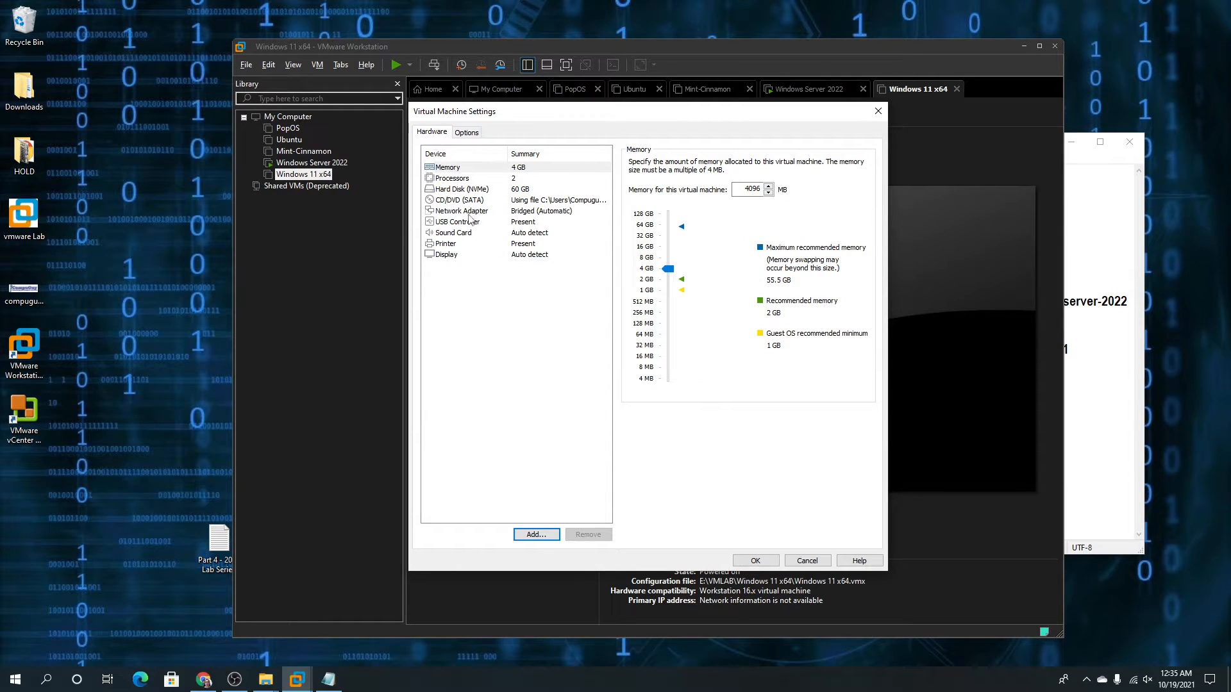
Encrypt the Windows 11 x64 VM under Access Control with an entered and confirmed password
left_click(465, 133)
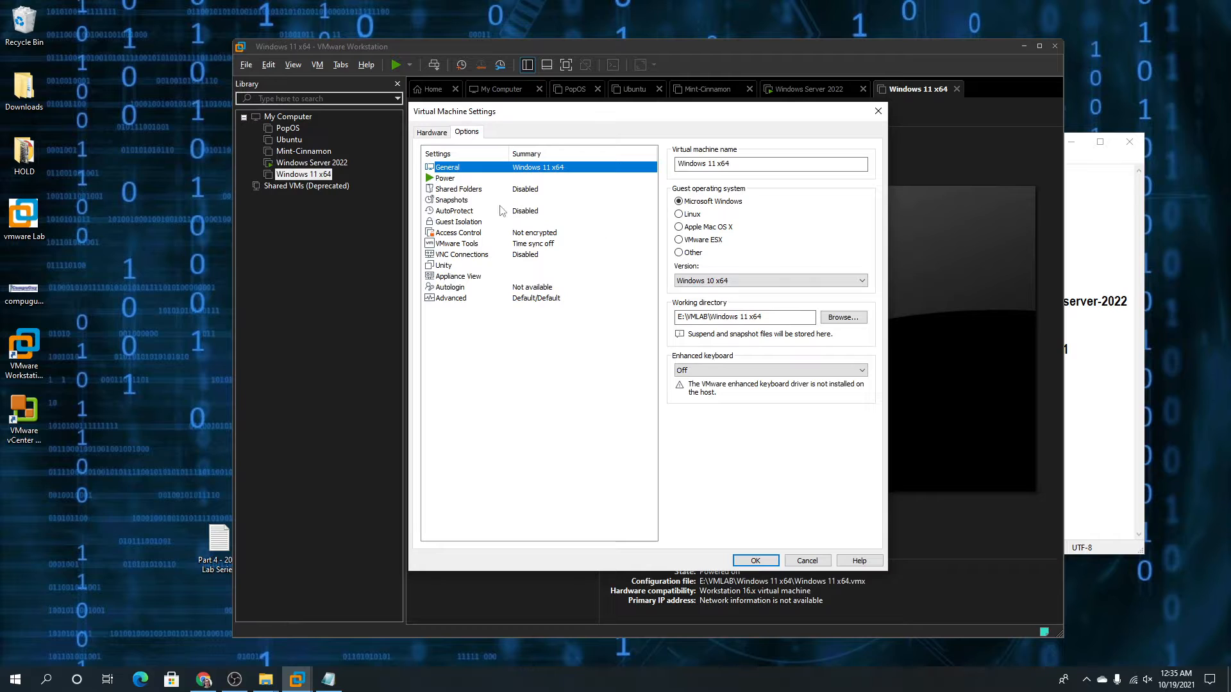
left_click(453, 180)
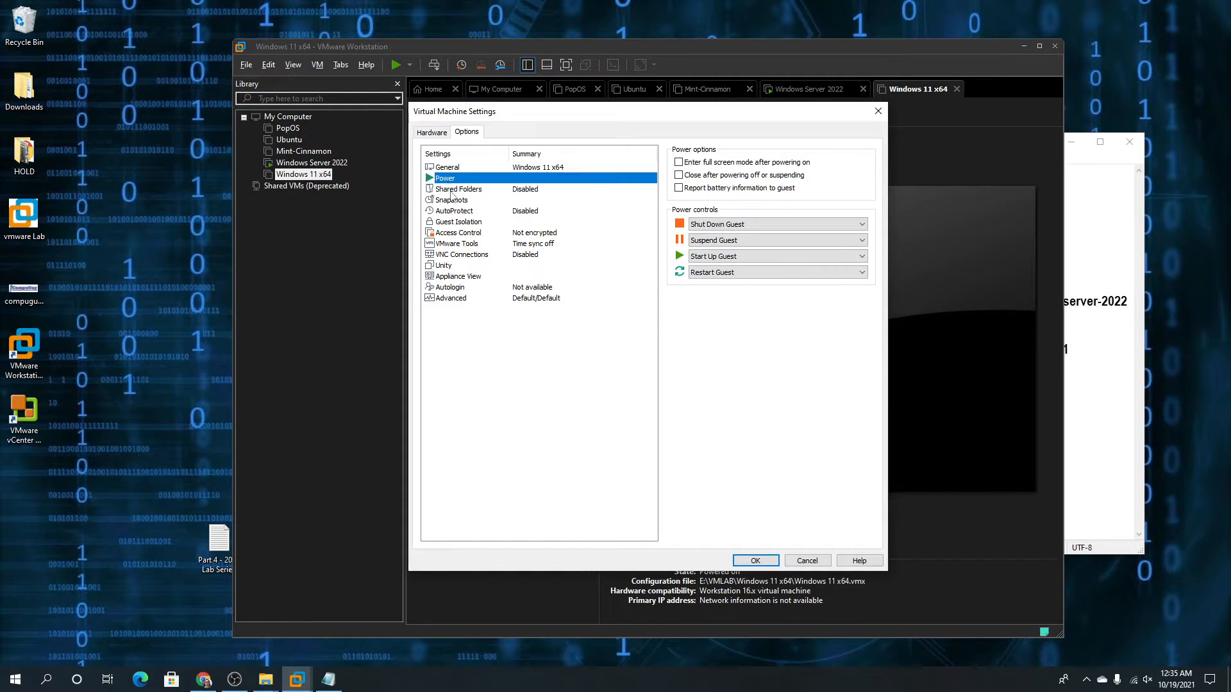
left_click(452, 190)
left_click(454, 202)
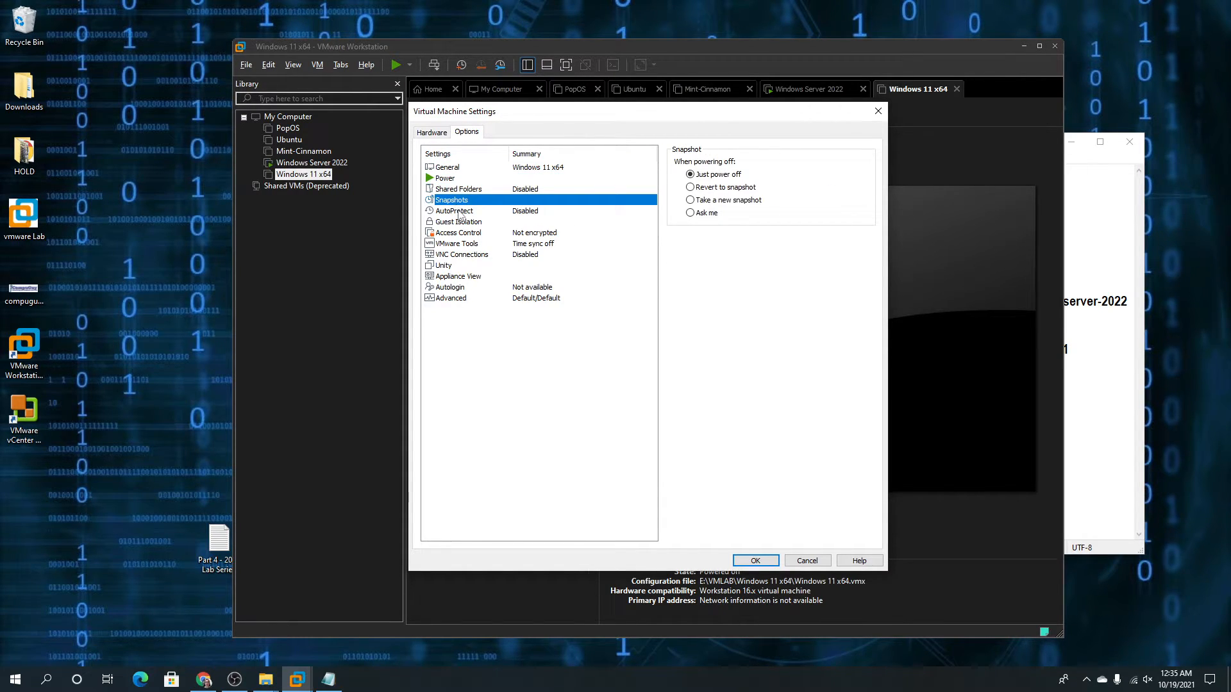
left_click(459, 212)
left_click(458, 222)
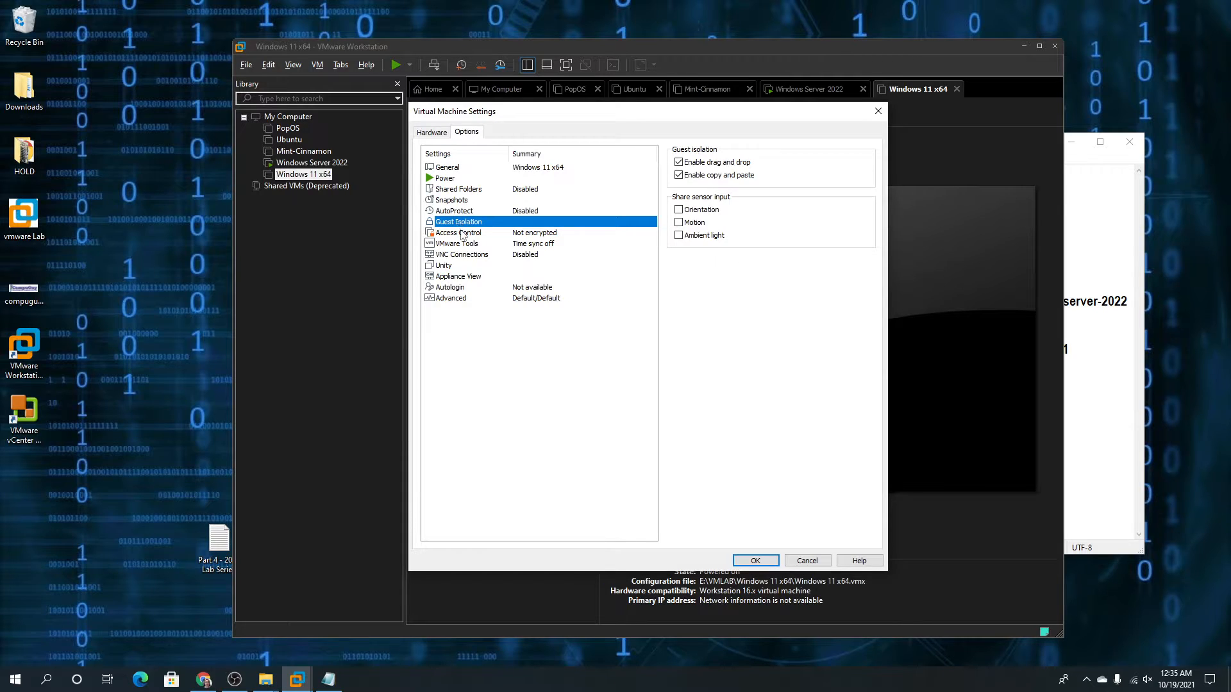
left_click(462, 234)
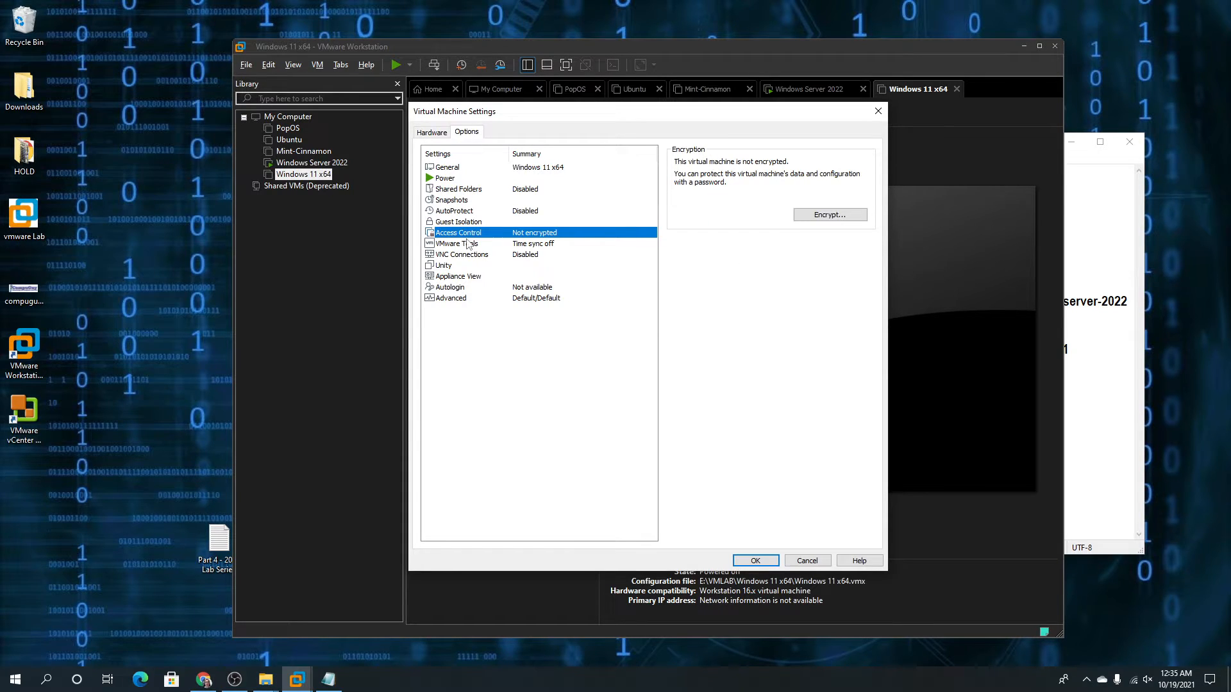
left_click(798, 221)
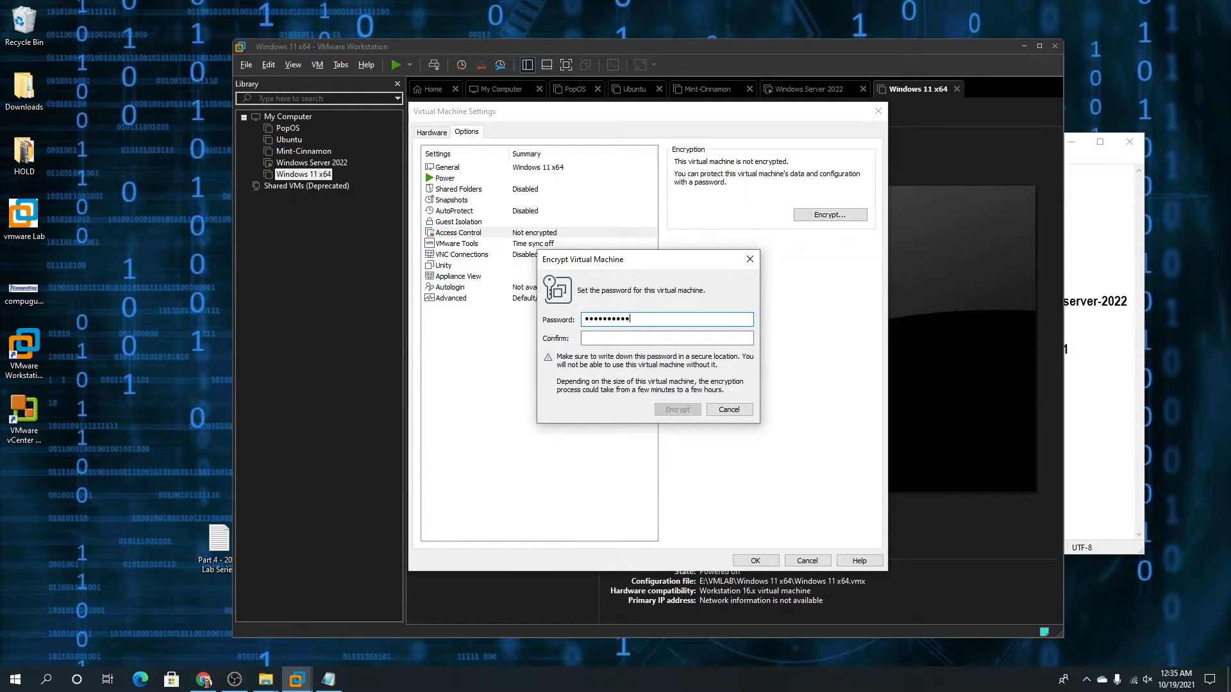
key("Tab")
type("••")
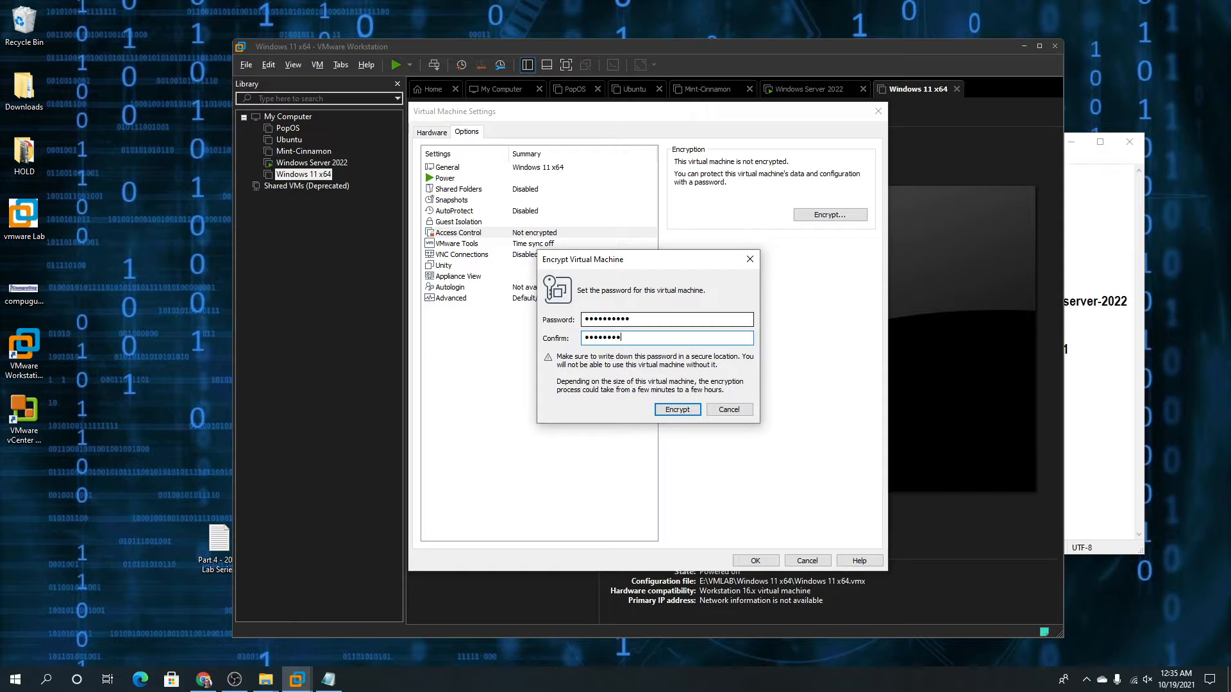
left_click(673, 409)
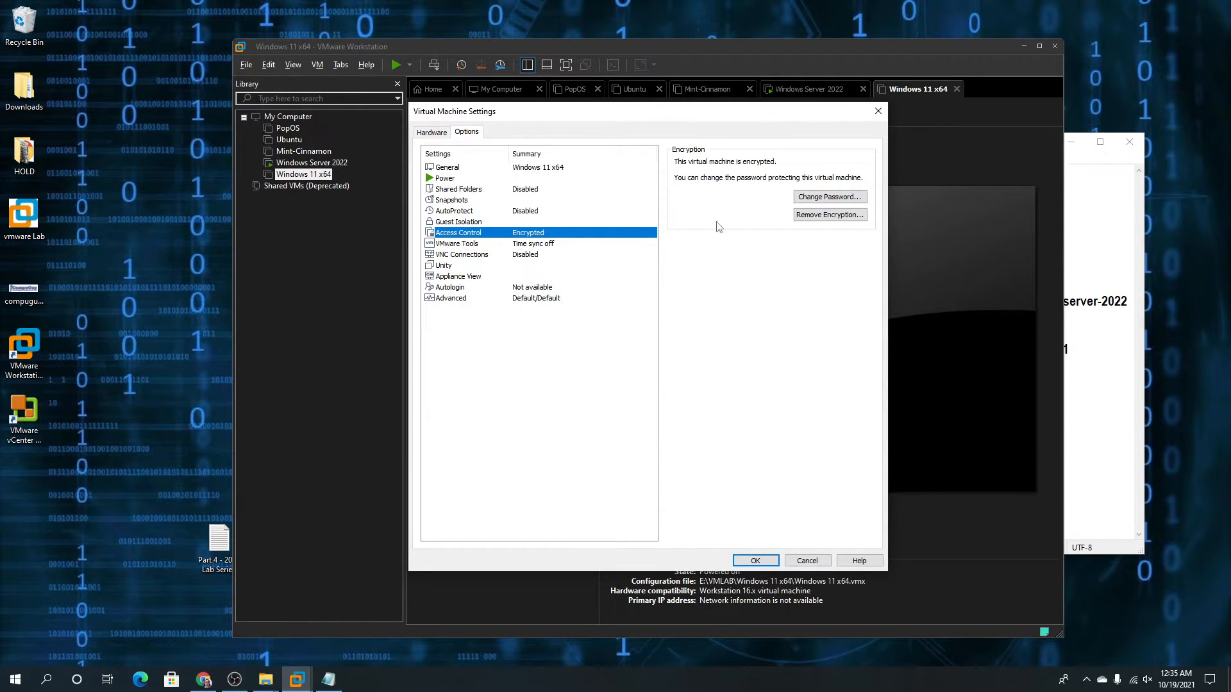
Enable secure boot for UEFI firmware in Advanced options and save the VM settings
left_click(454, 267)
left_click(454, 278)
left_click(463, 290)
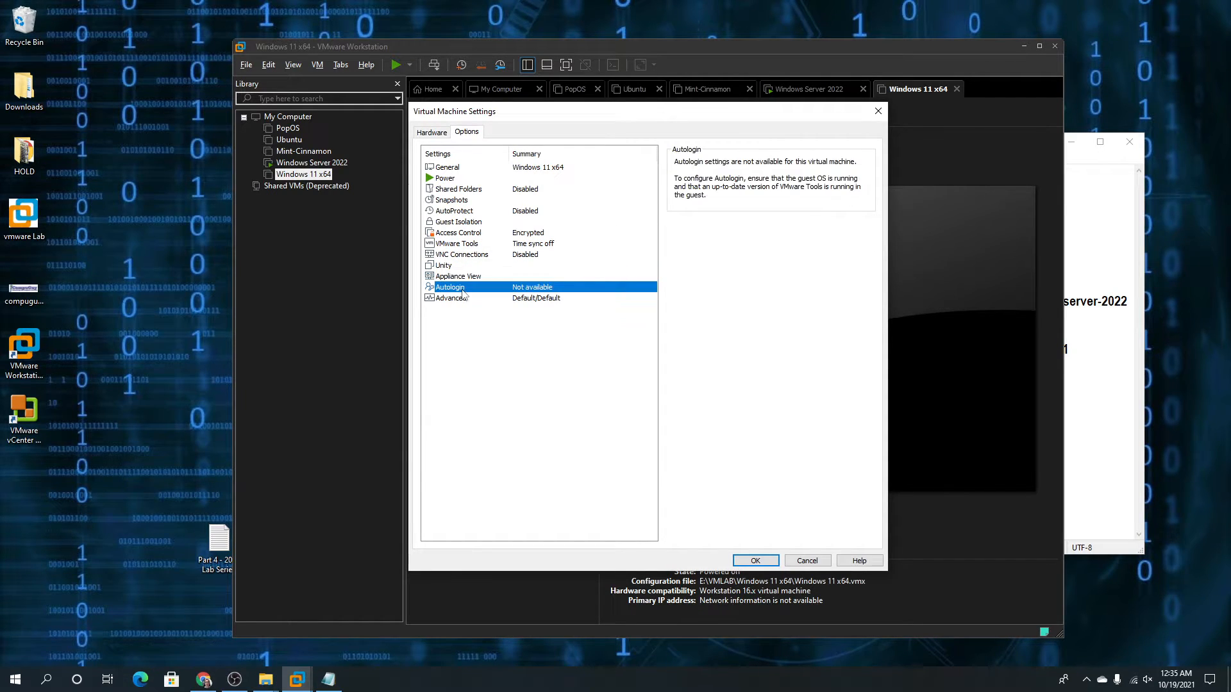
left_click(461, 305)
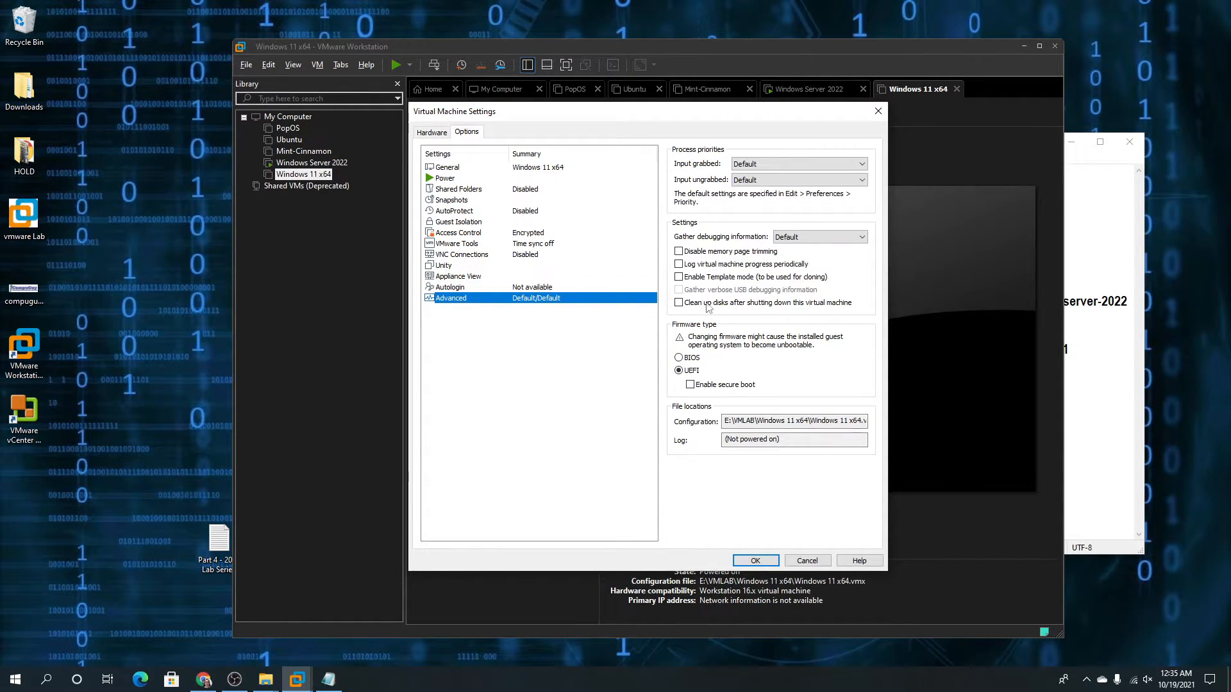
left_click(691, 386)
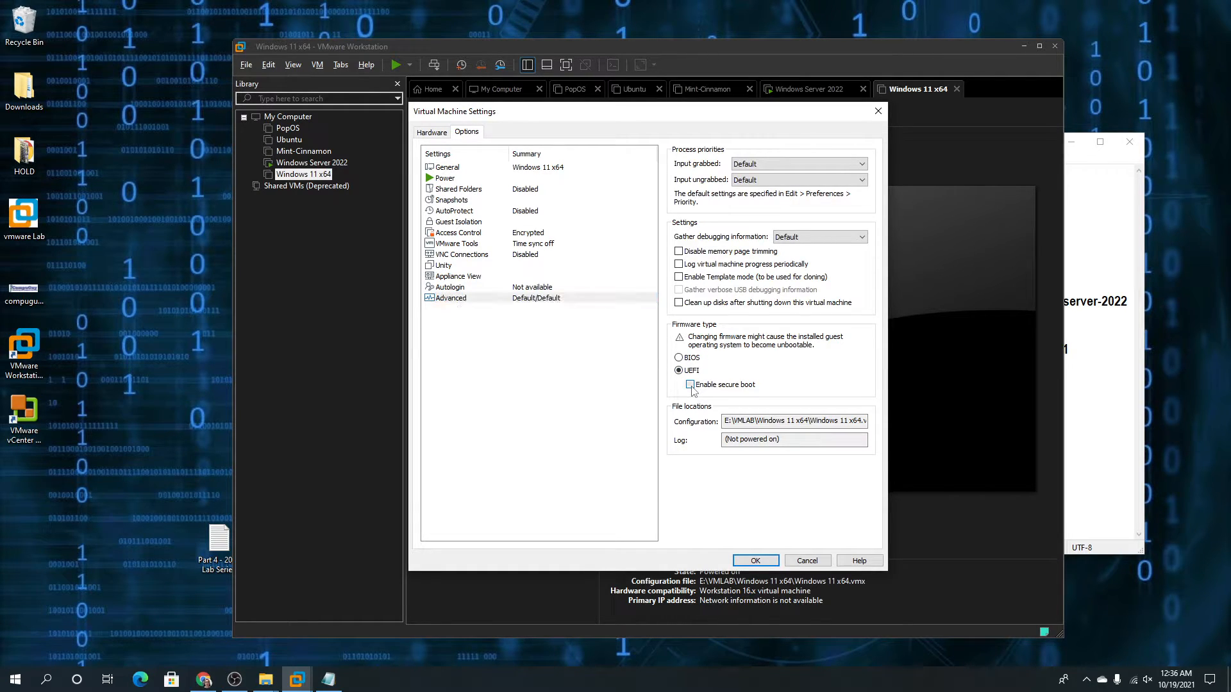
left_click(769, 563)
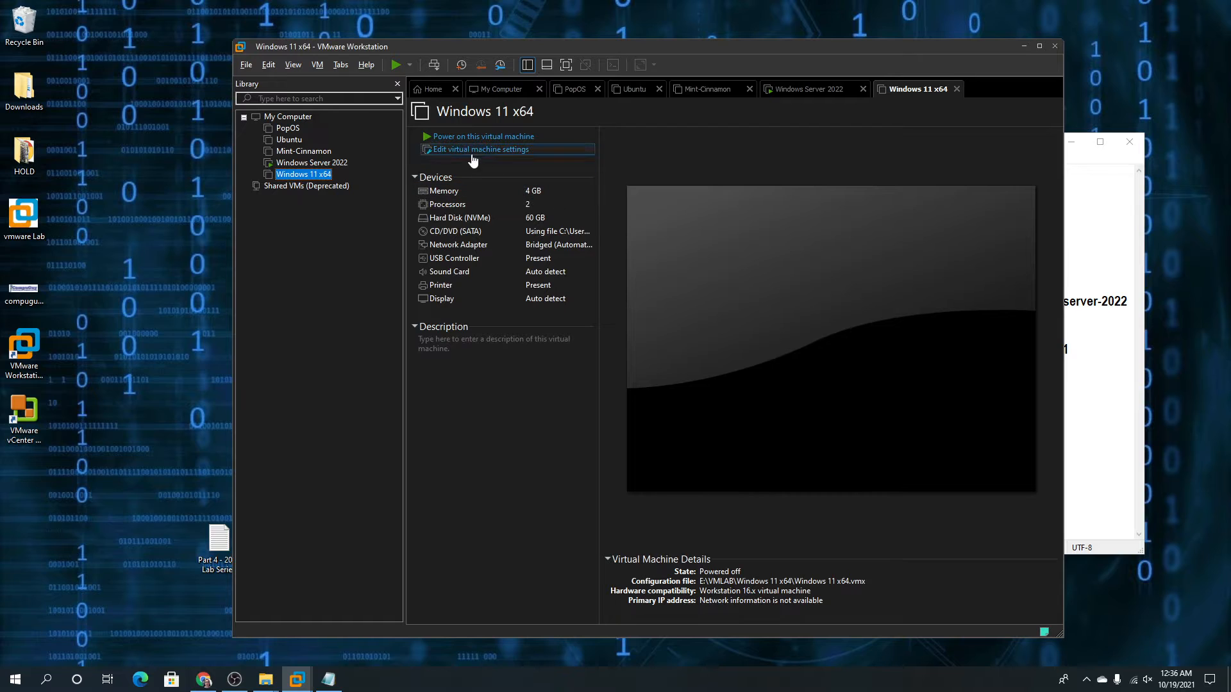
Power on the Windows 11 VM, boot from the installation disc, and accept the default language settings
left_click(450, 138)
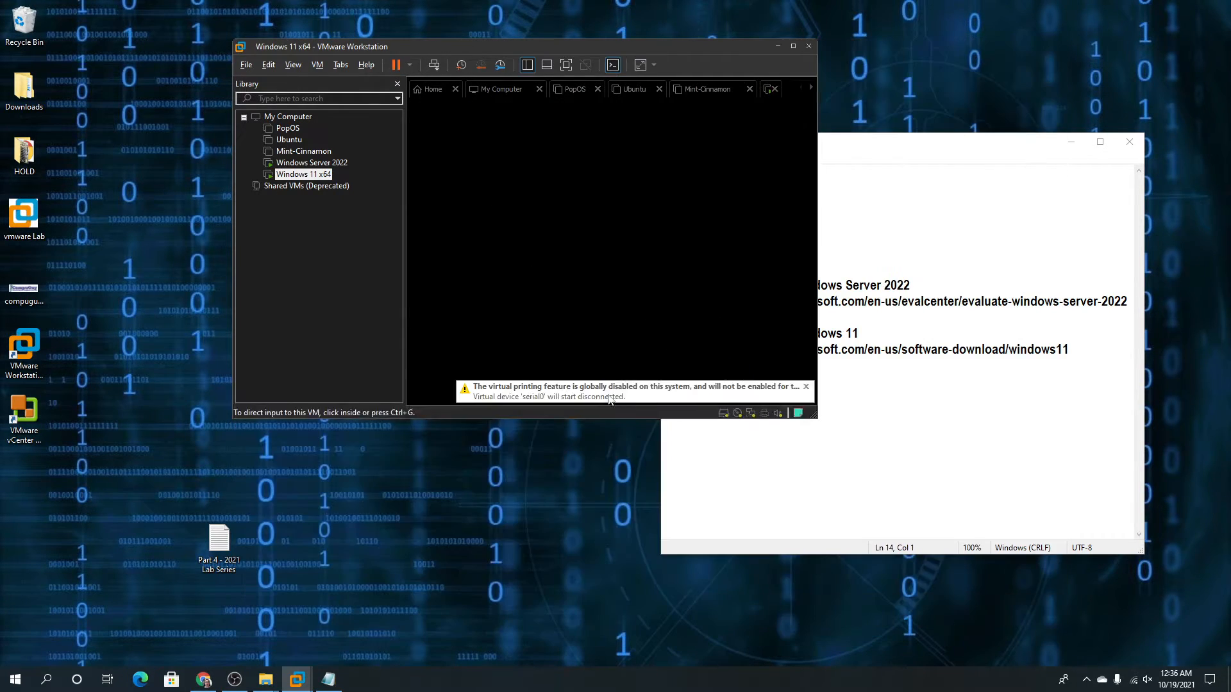
left_click(605, 393)
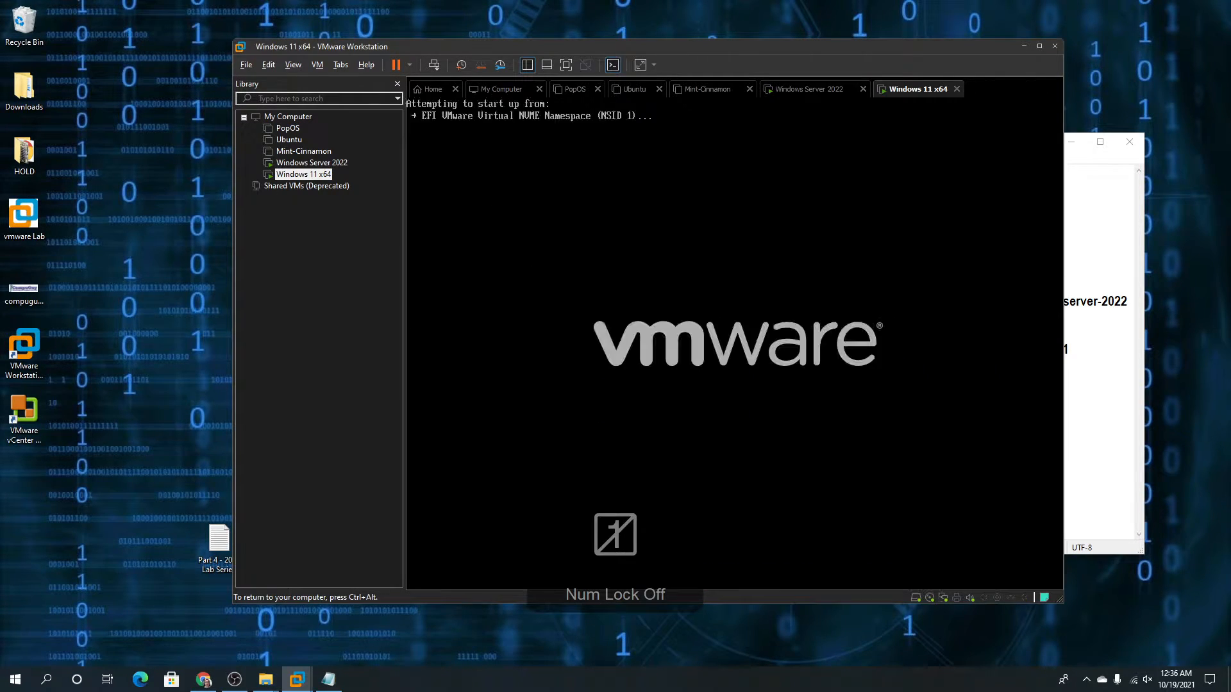
key("Return")
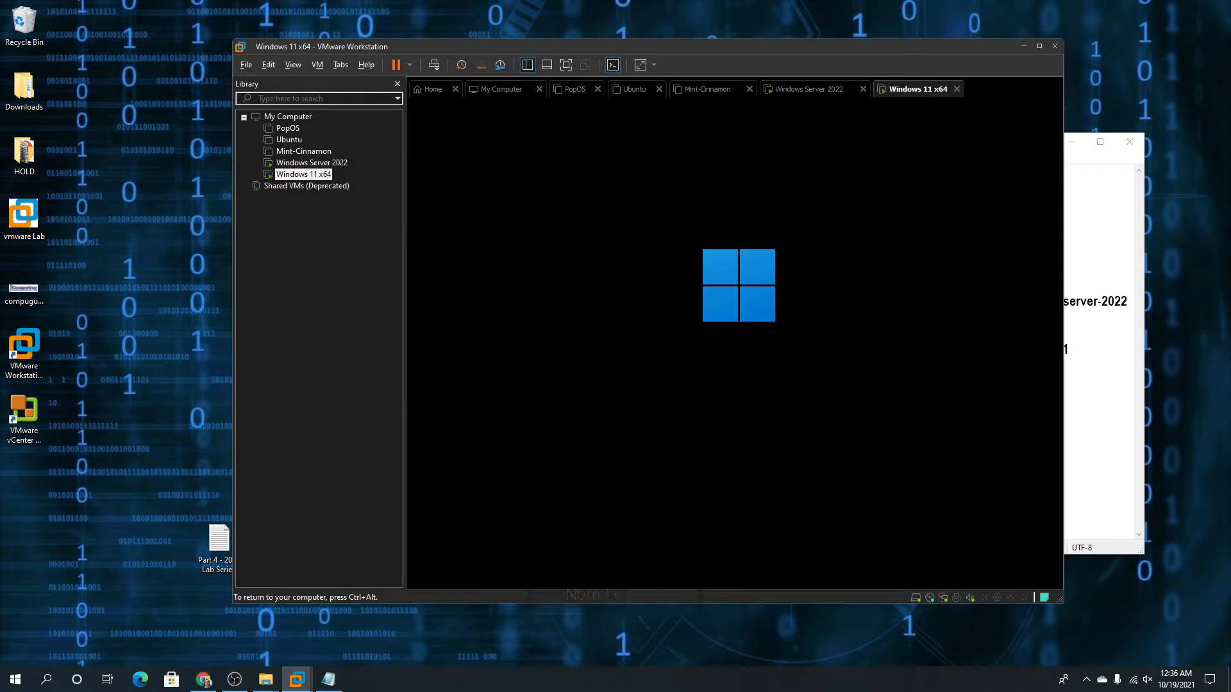
key("ctrl+alt")
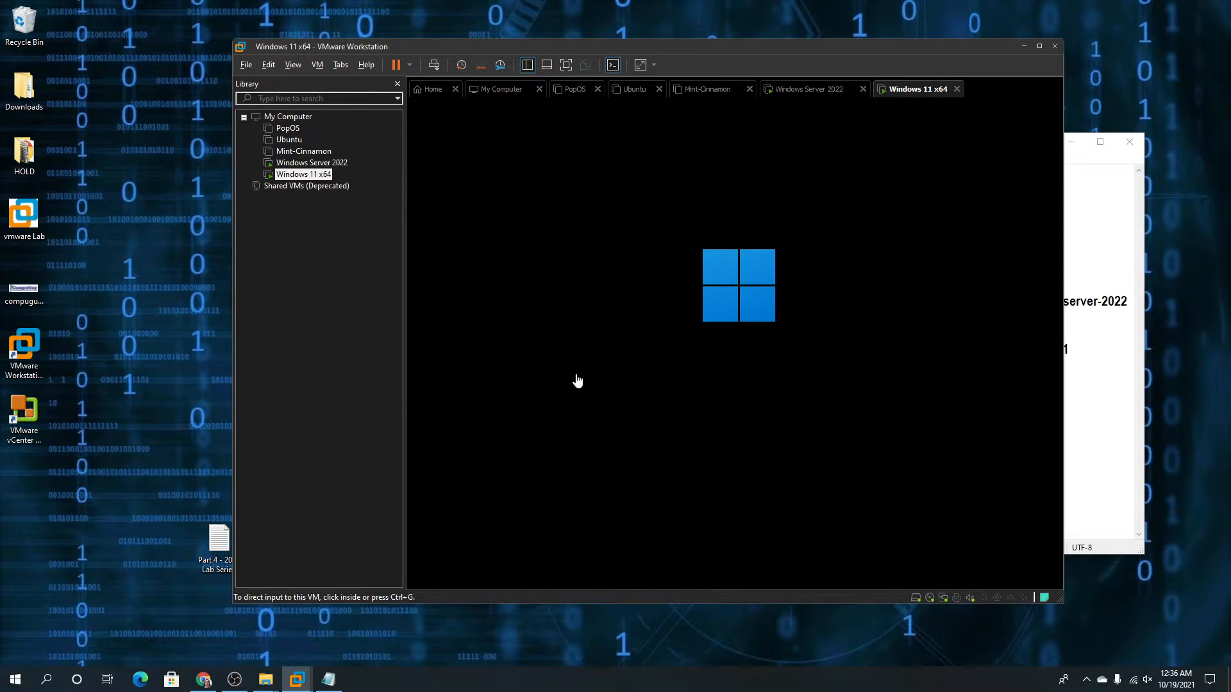
left_click(314, 163)
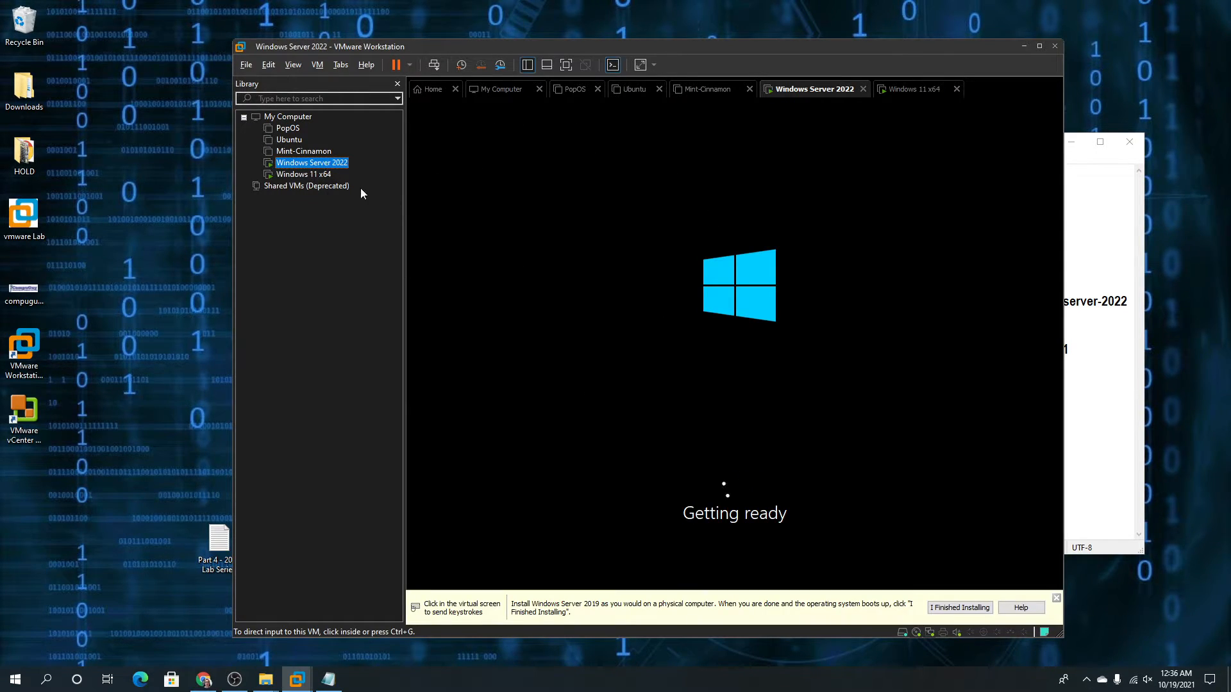
left_click(310, 178)
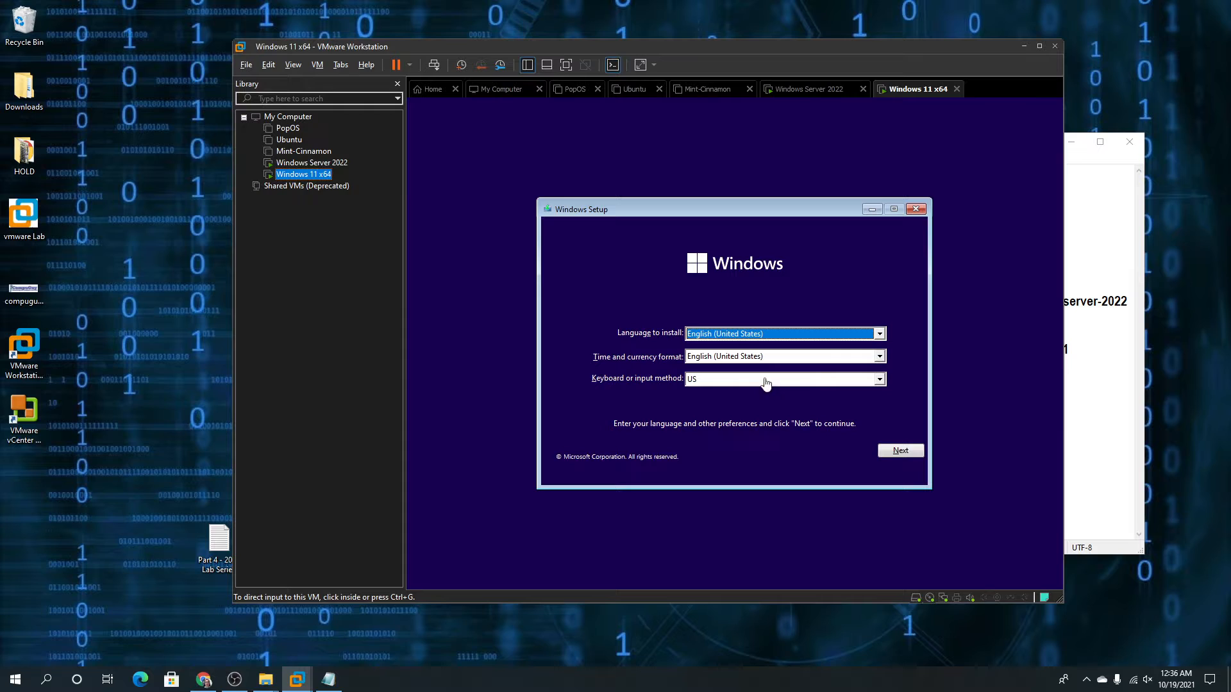
left_click(895, 451)
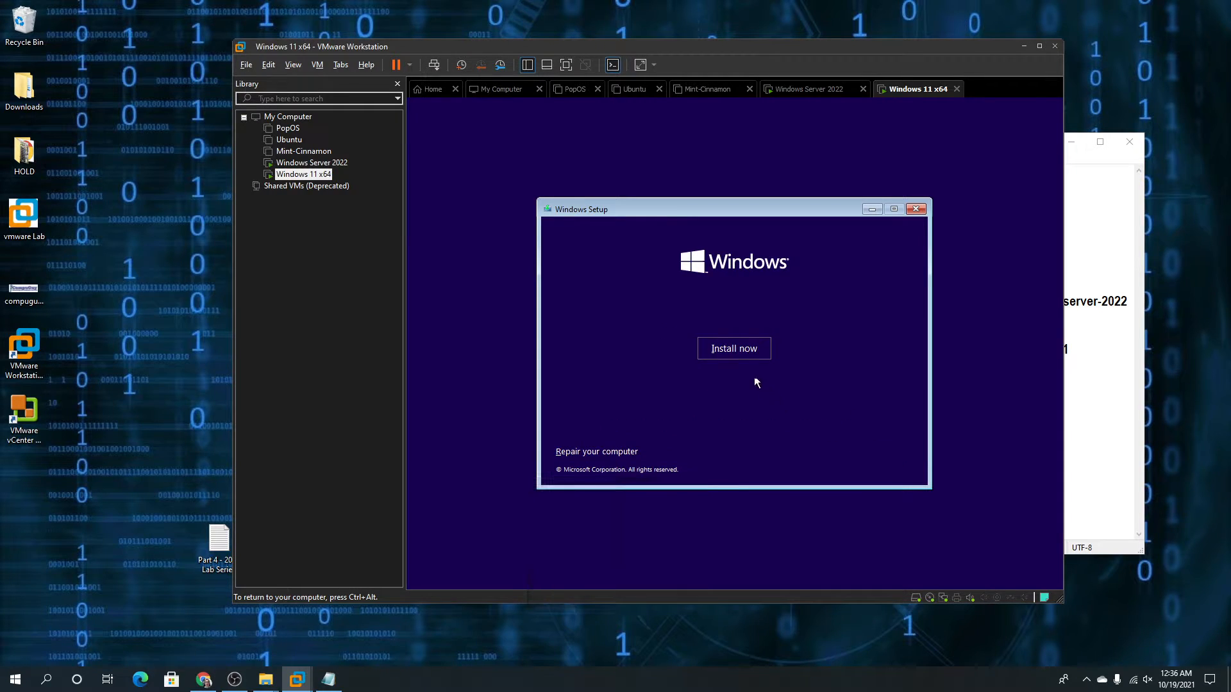
Choose Install now and the Windows 11 Pro edition; setup still says this PC can't run Windows 11
left_click(730, 350)
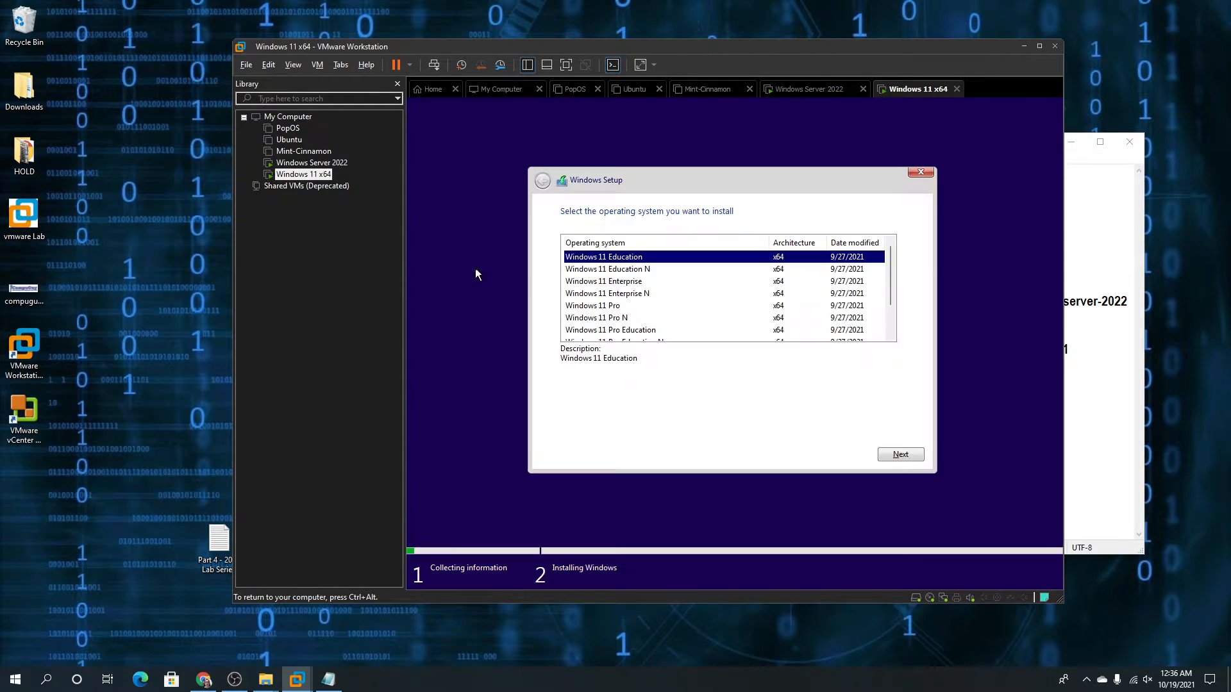
left_click(609, 306)
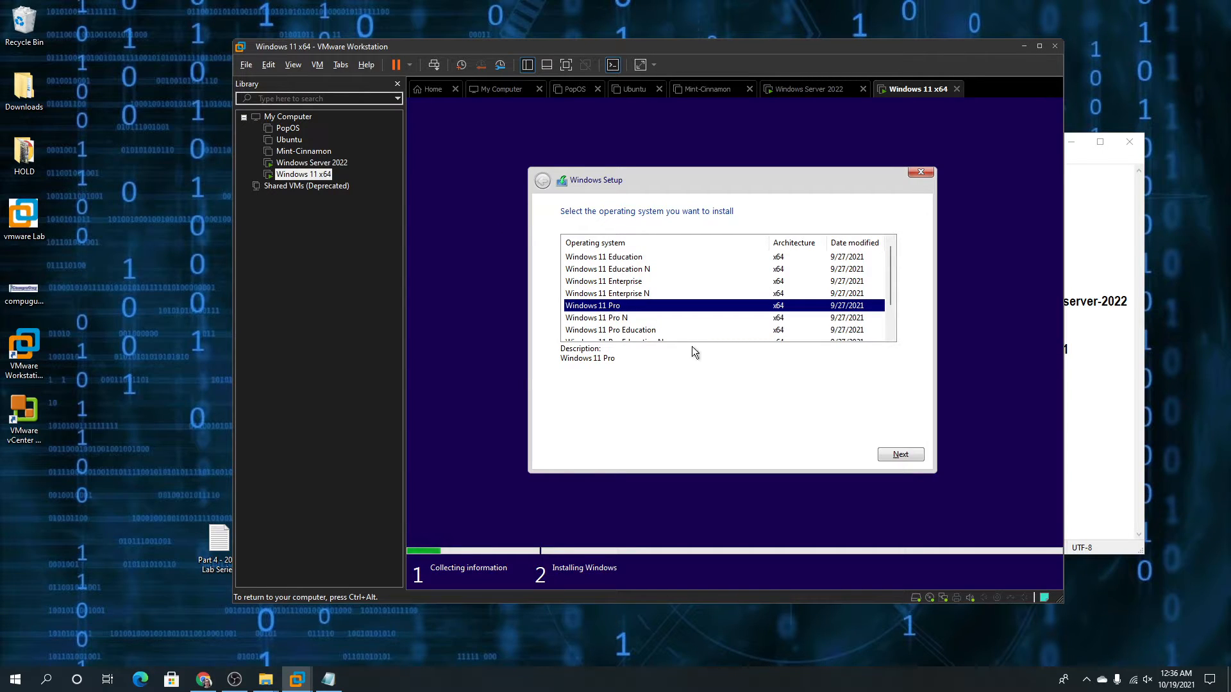
left_click(904, 457)
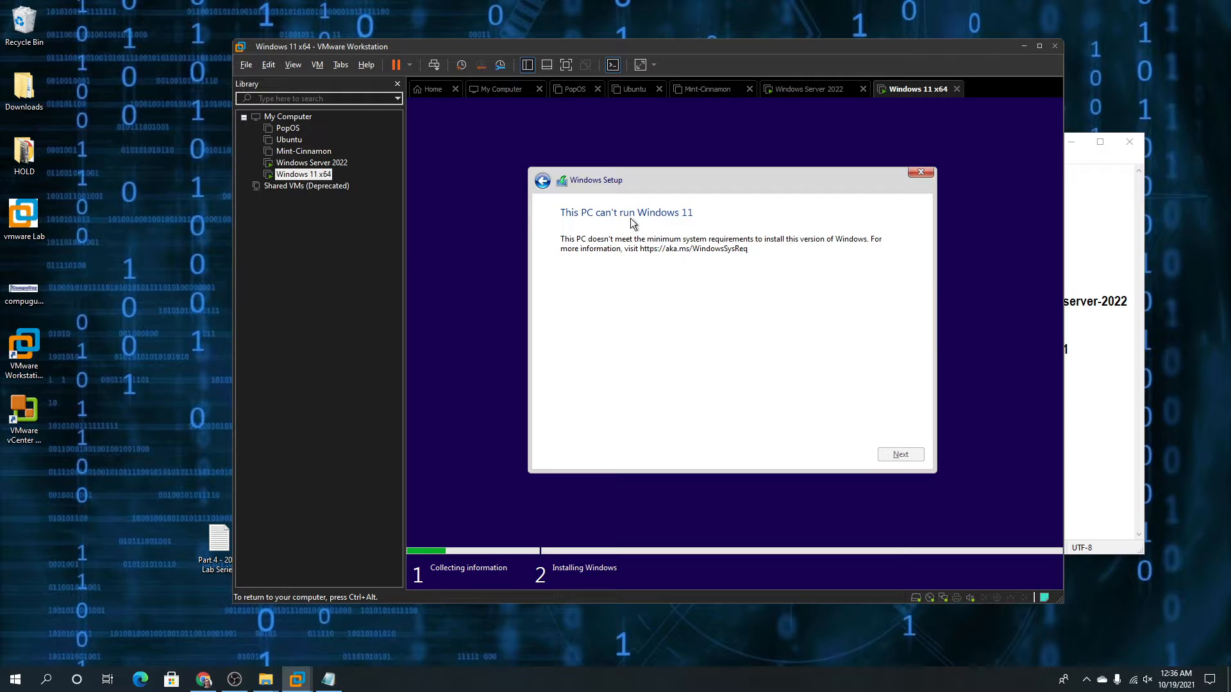
Shut down the Windows 11 x64 guest and confirm the shutdown
right_click(328, 175)
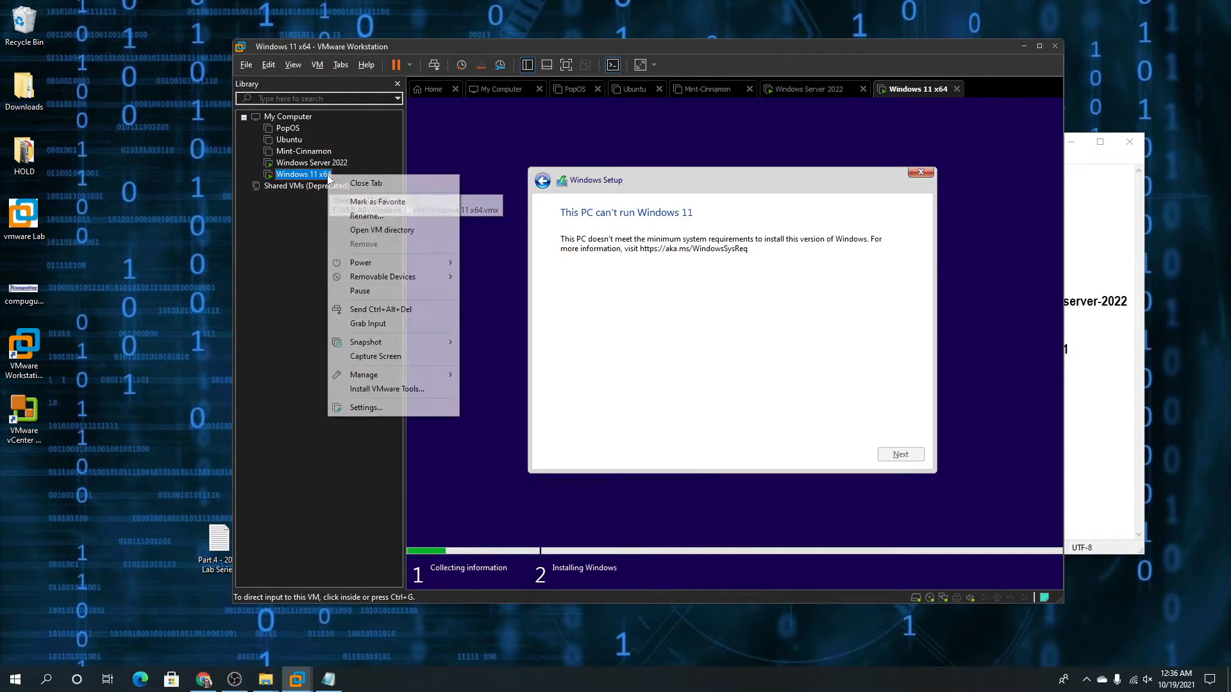
mouse_move(388, 264)
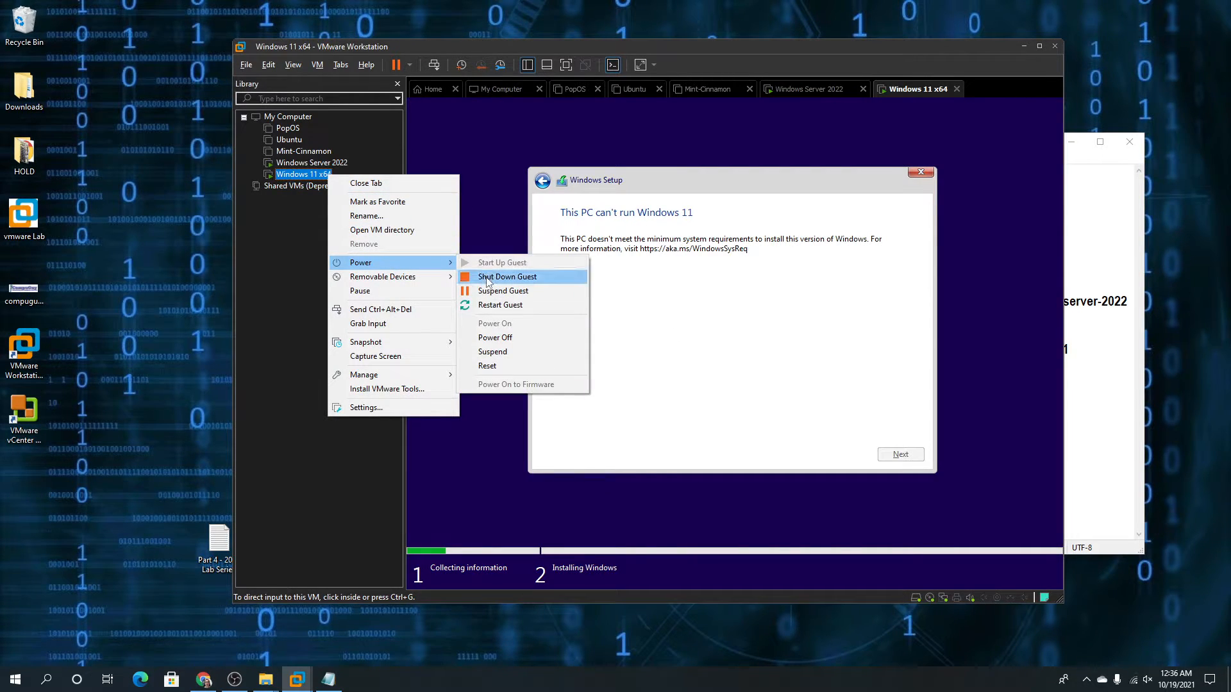
left_click(489, 281)
key("Return")
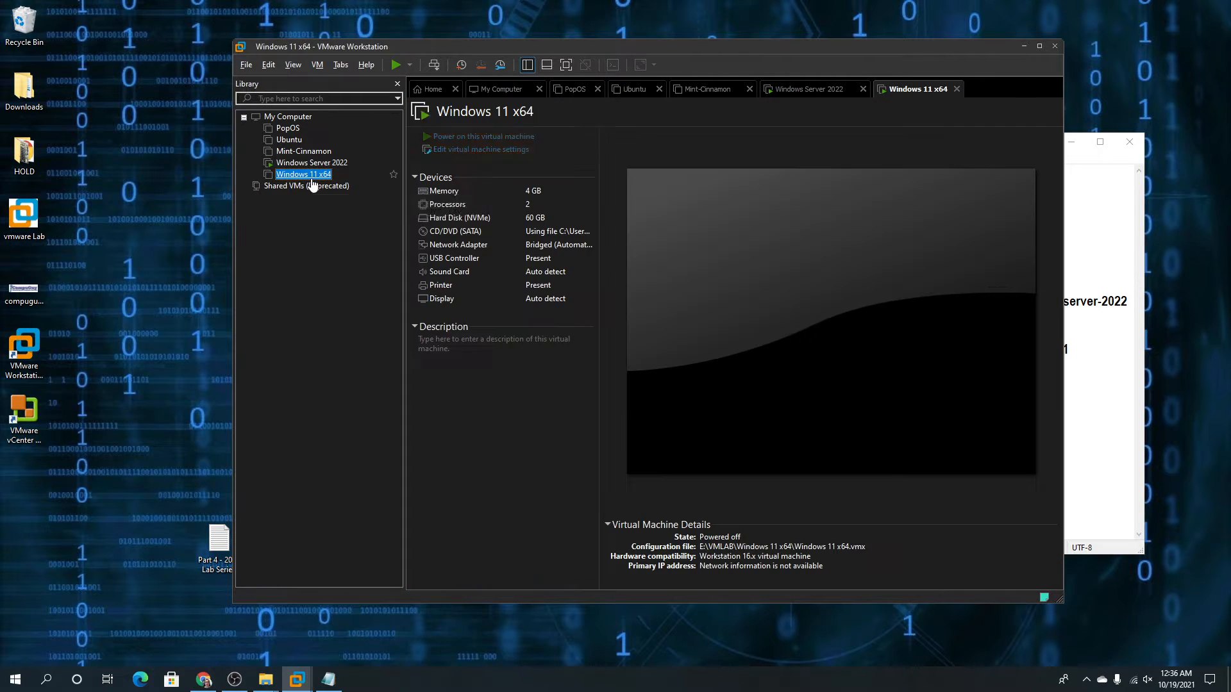
Add a Trusted Platform Module to the VM's hardware, save the settings, and power it on
right_click(310, 175)
left_click(471, 151)
left_click(472, 151)
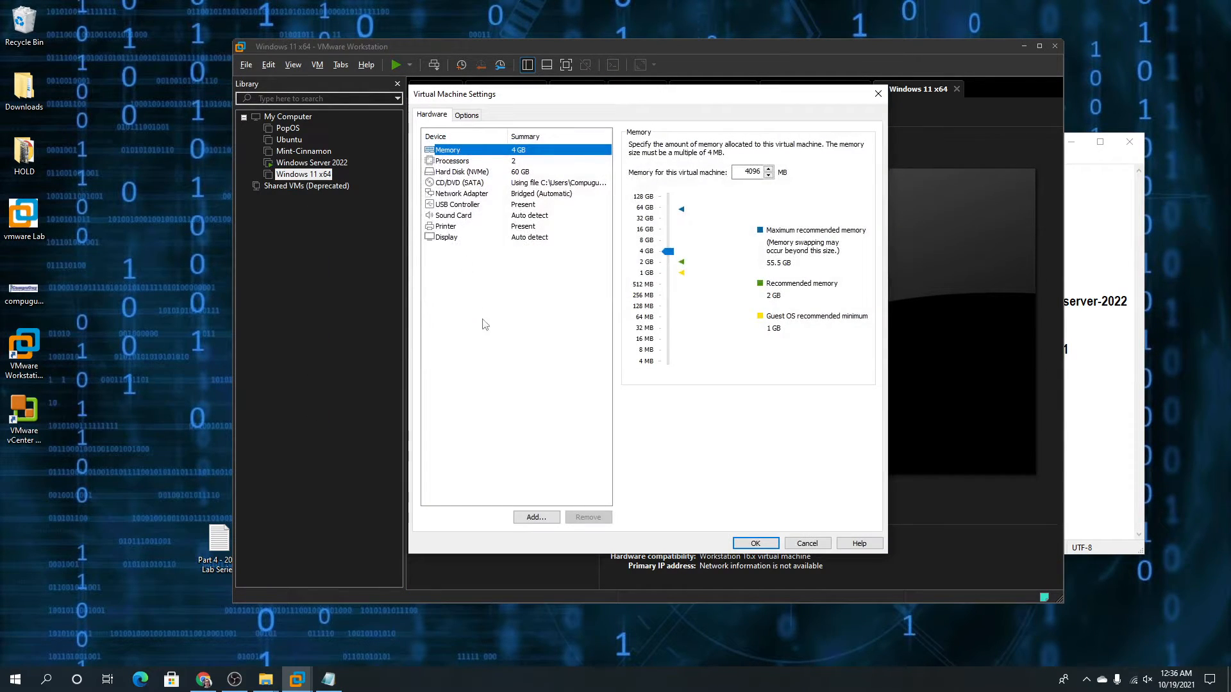
left_click(542, 517)
left_click(577, 375)
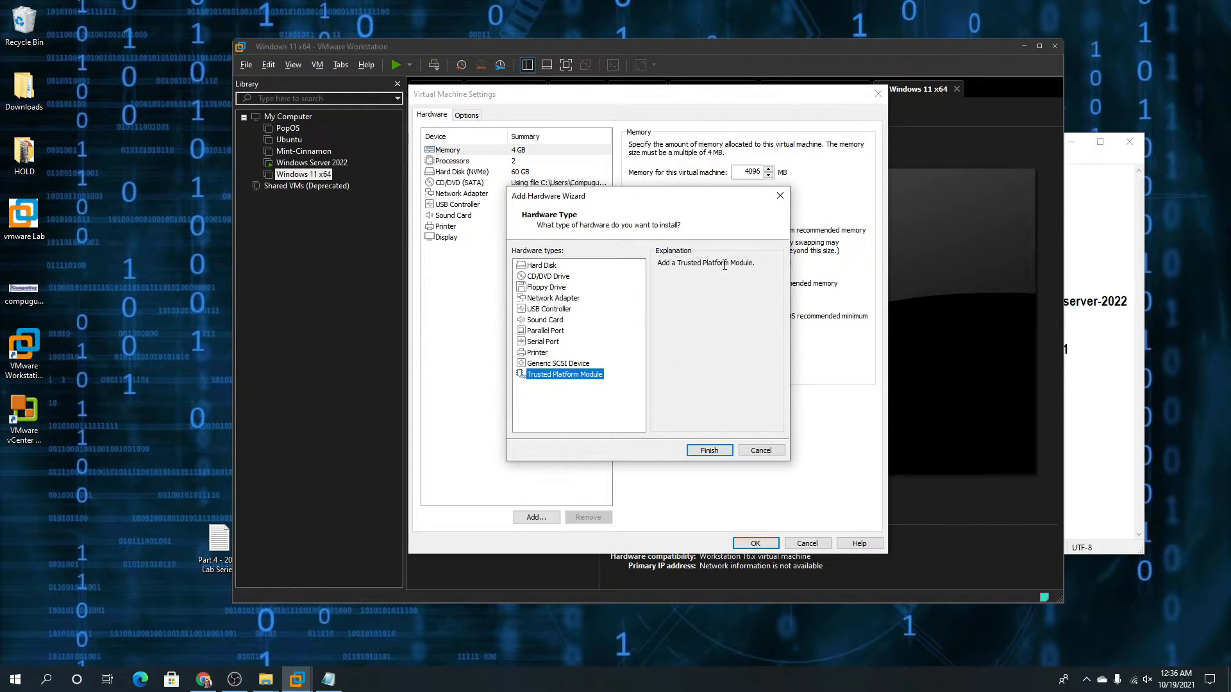
left_click(707, 450)
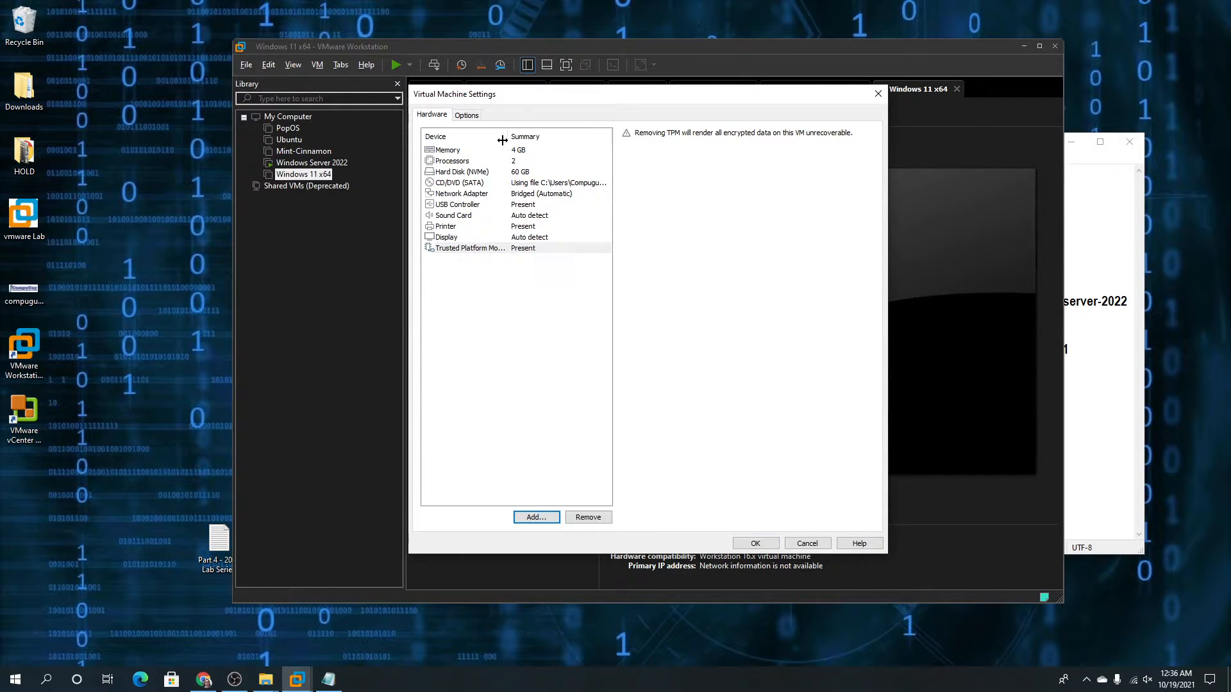
left_click_drag(508, 141, 527, 155)
left_click(468, 116)
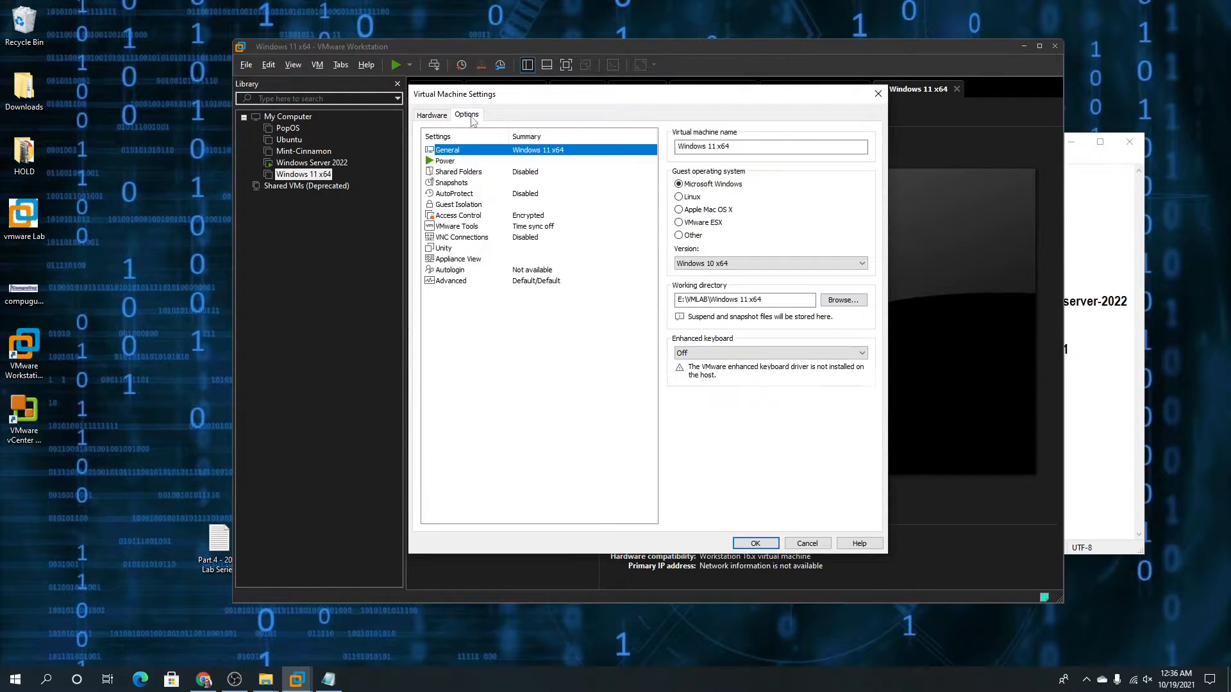
left_click(432, 116)
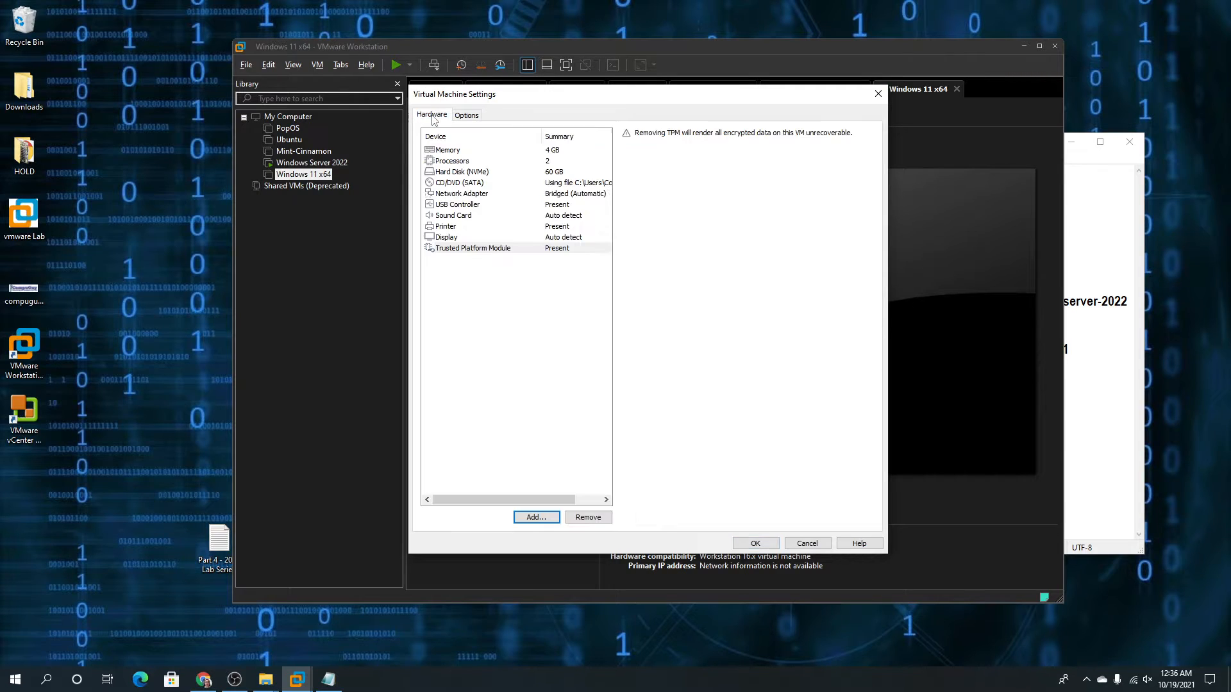
left_click(745, 543)
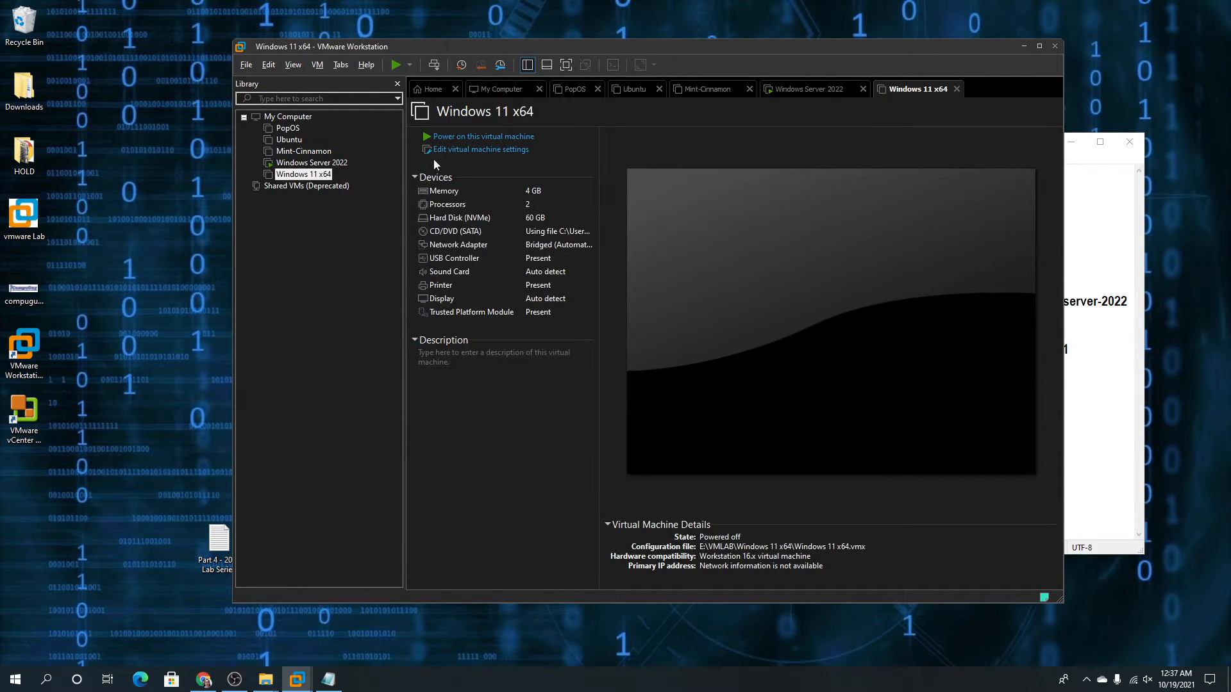
left_click(434, 137)
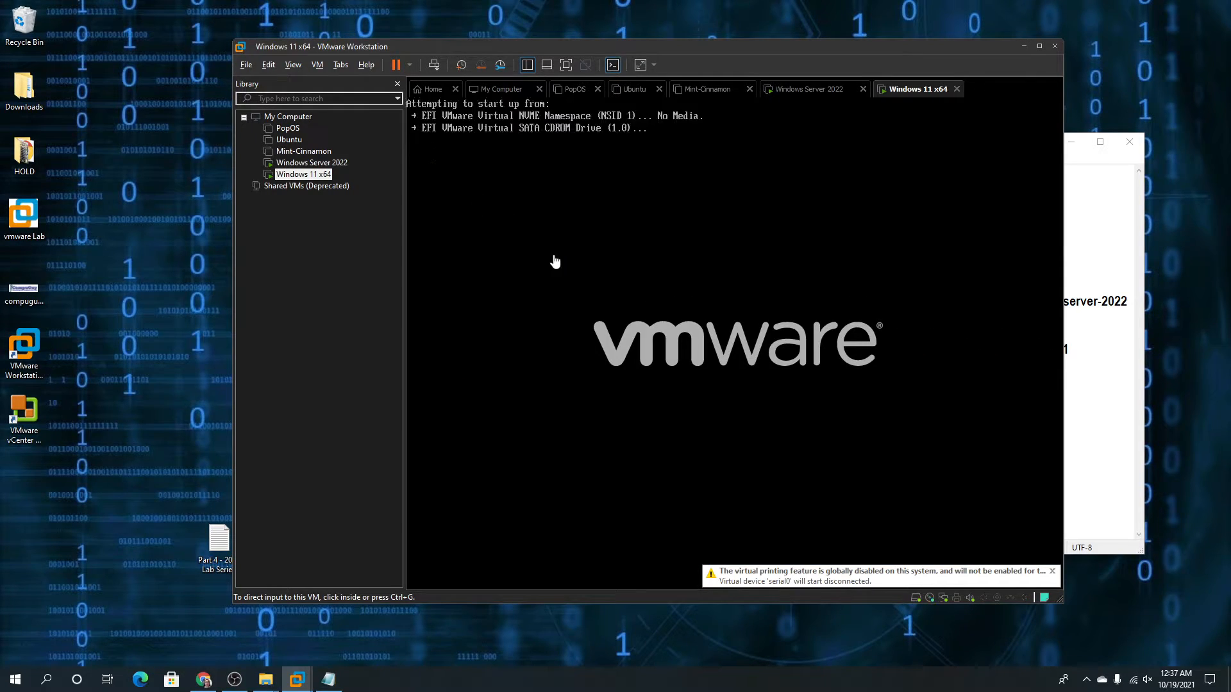
Boot the Windows 11 VM from its installation disc, then select the Windows Server 2022 VM
left_click(585, 286)
key("Return")
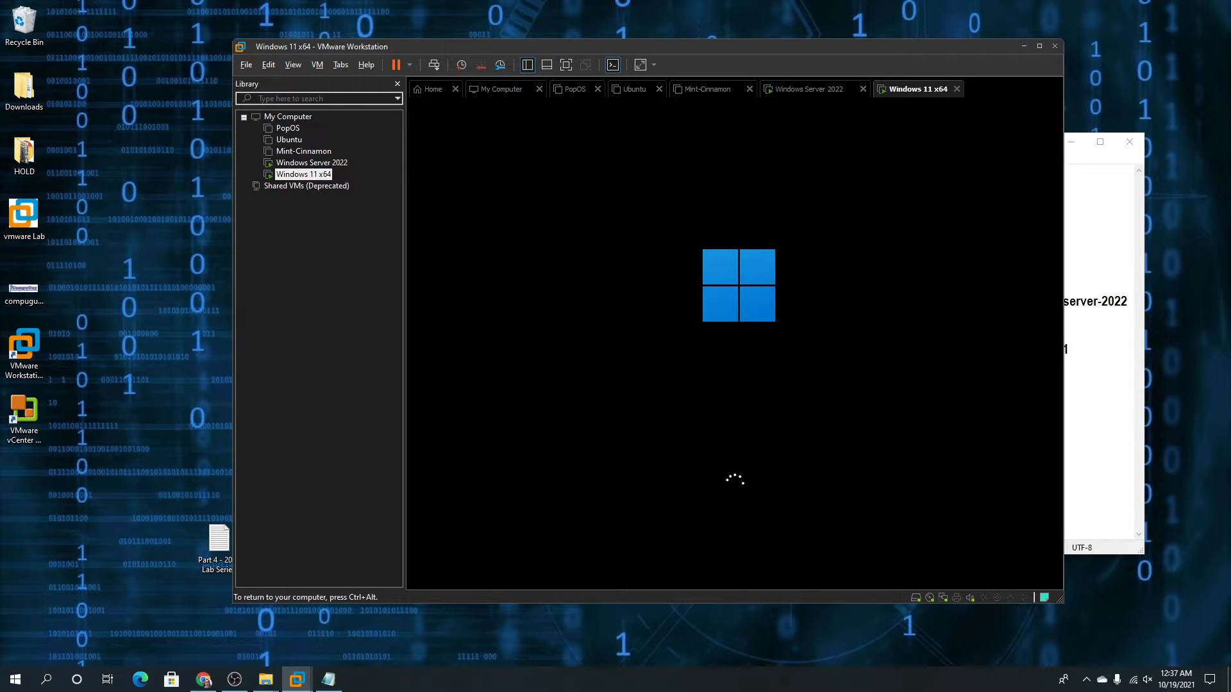
key("ctrl+alt")
left_click(335, 165)
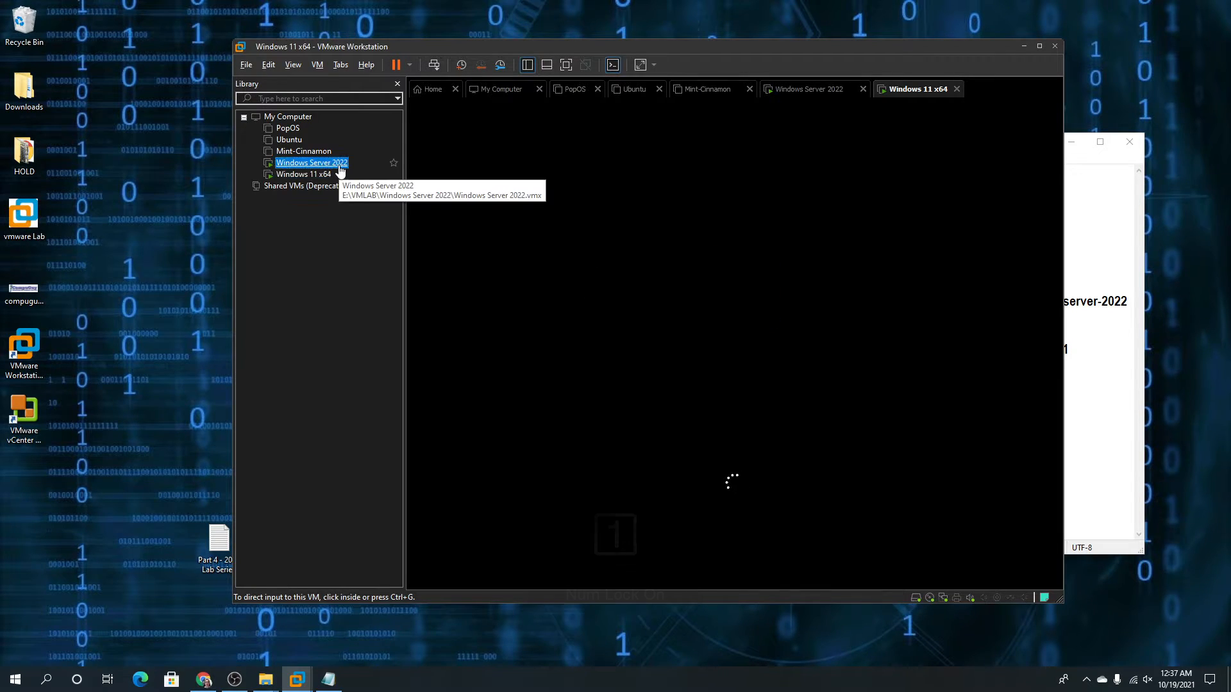
Enter and confirm a complex Administrator password on the Windows Server 2022 Customize settings screen
left_click(603, 293)
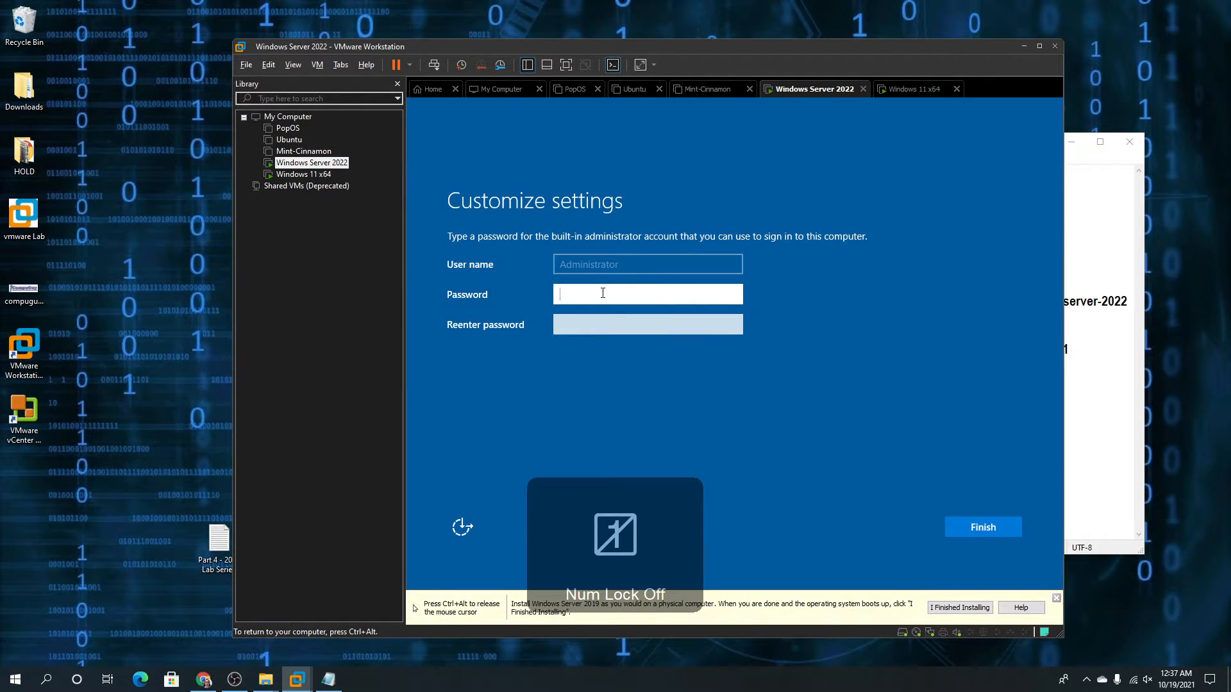
type("•")
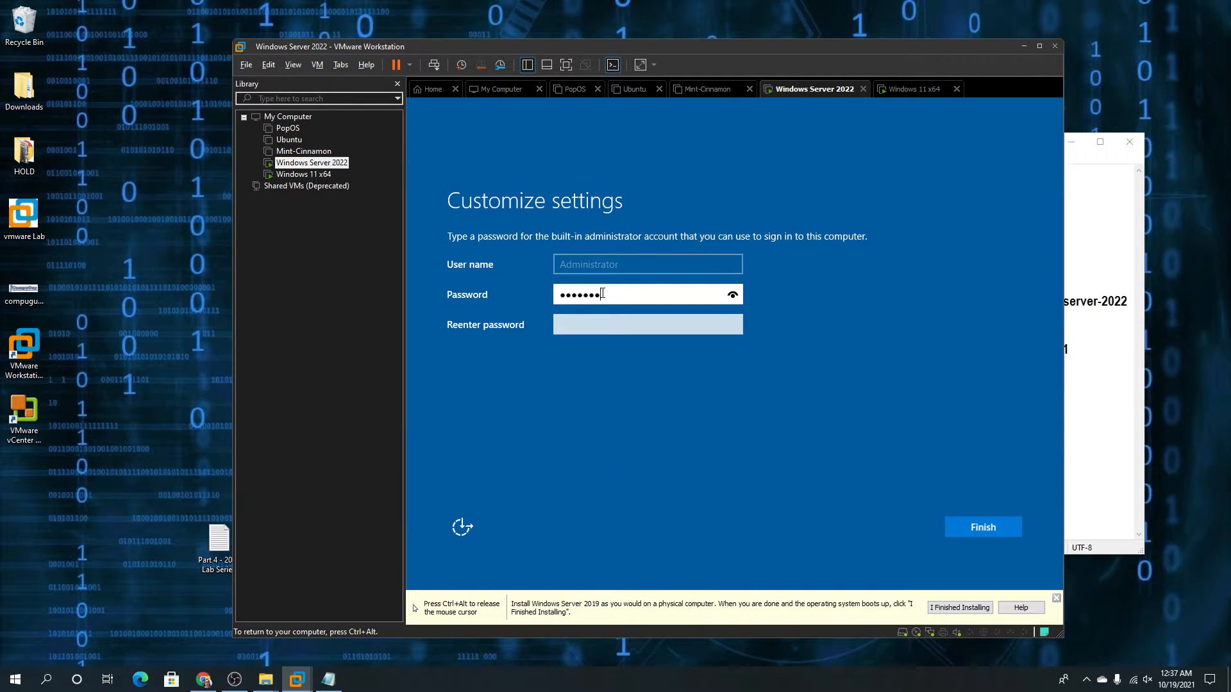
key("Tab")
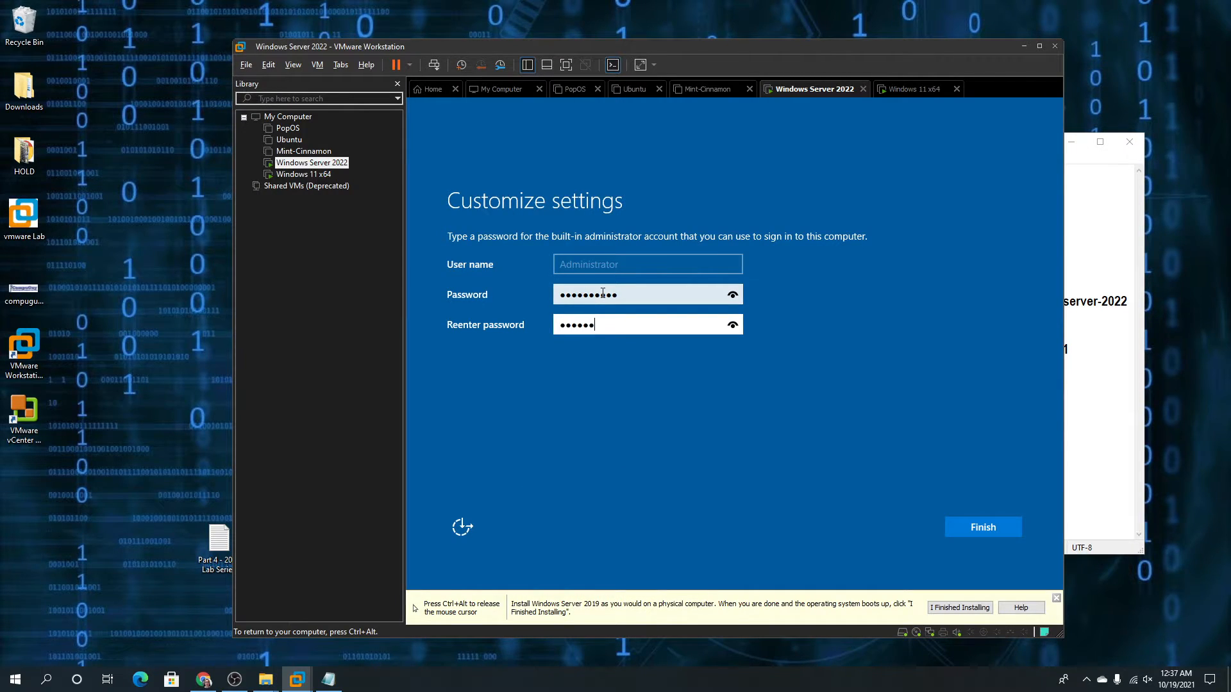
key("Return")
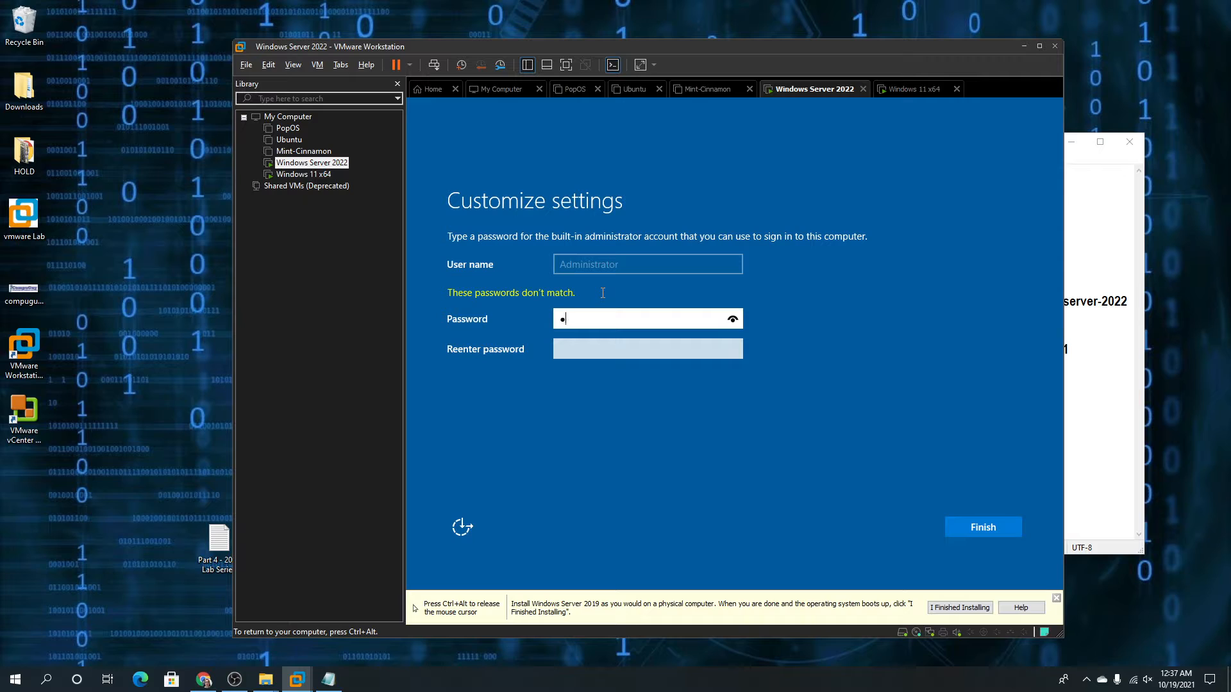
type("••••••••••")
key("Tab")
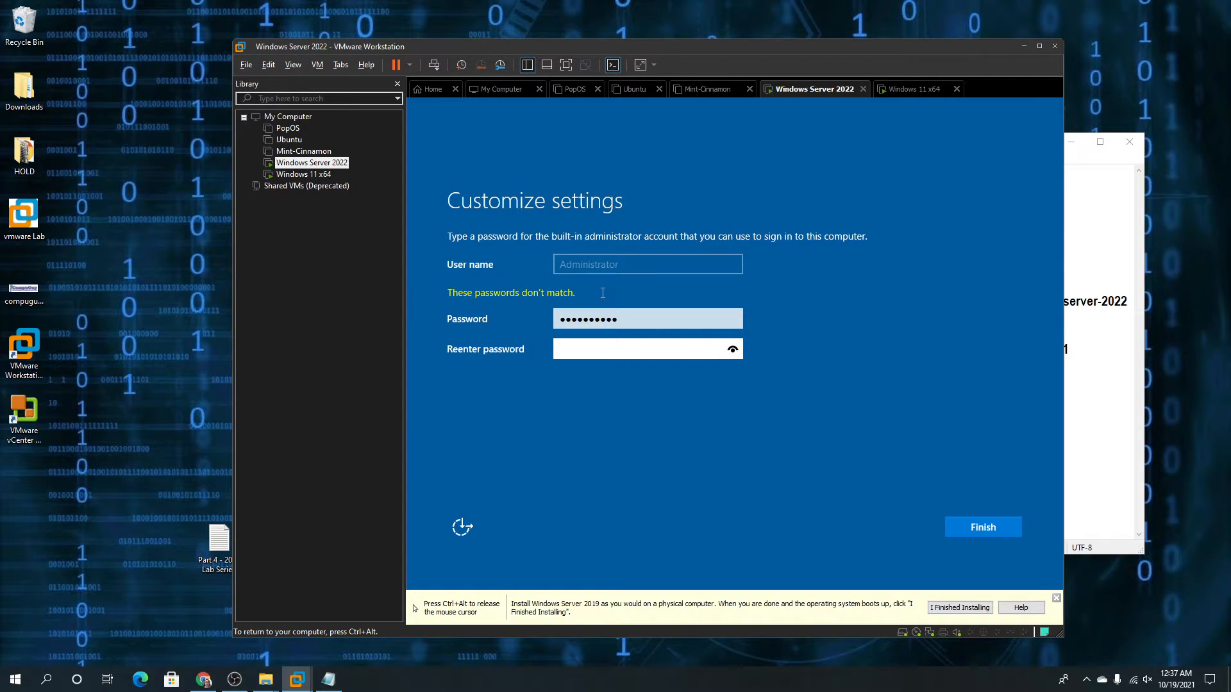
type("••••••••••")
key("Return")
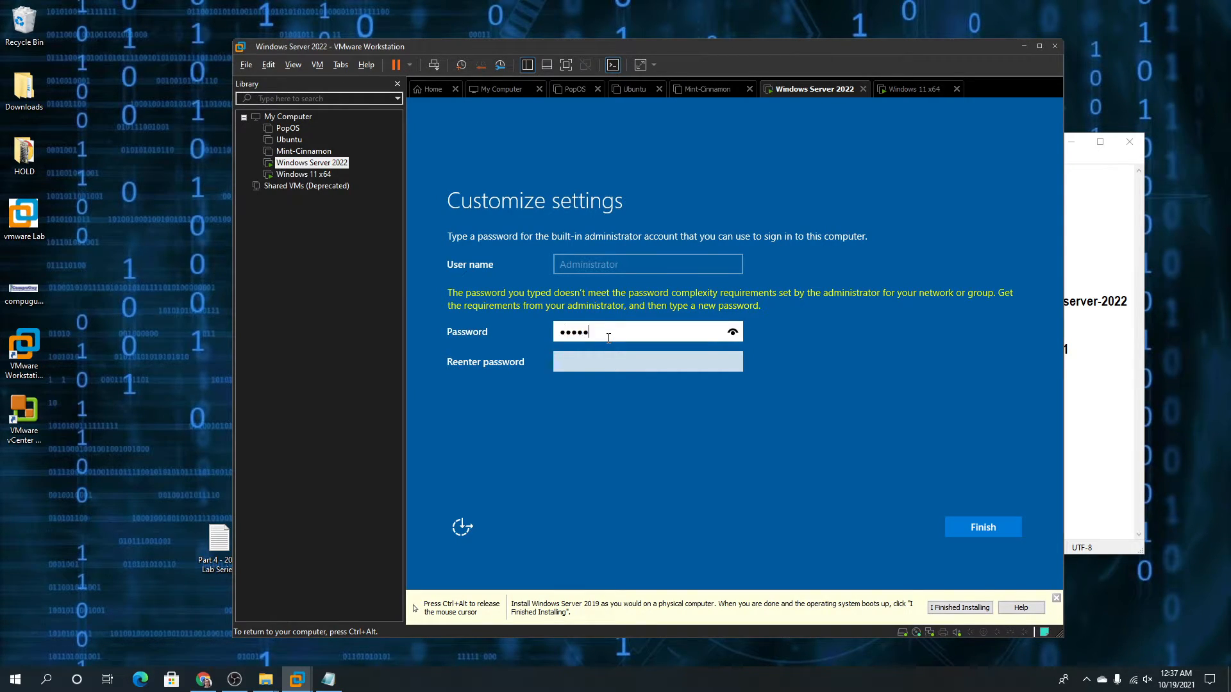
key("Tab")
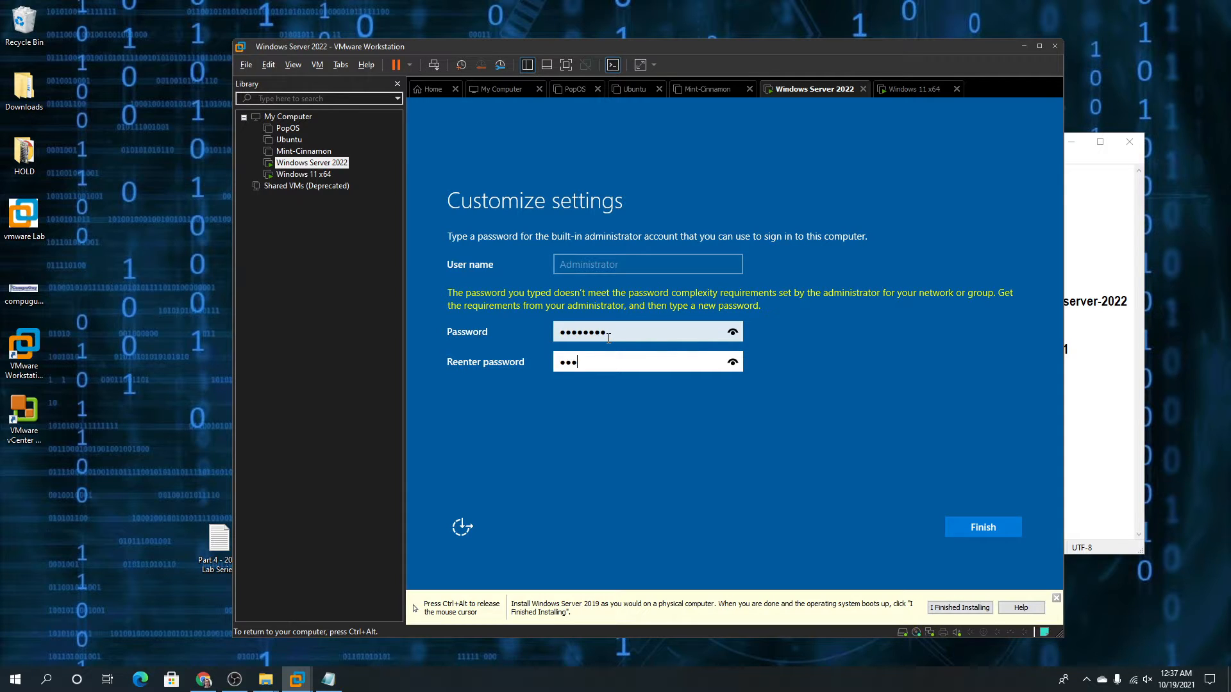
key("Return")
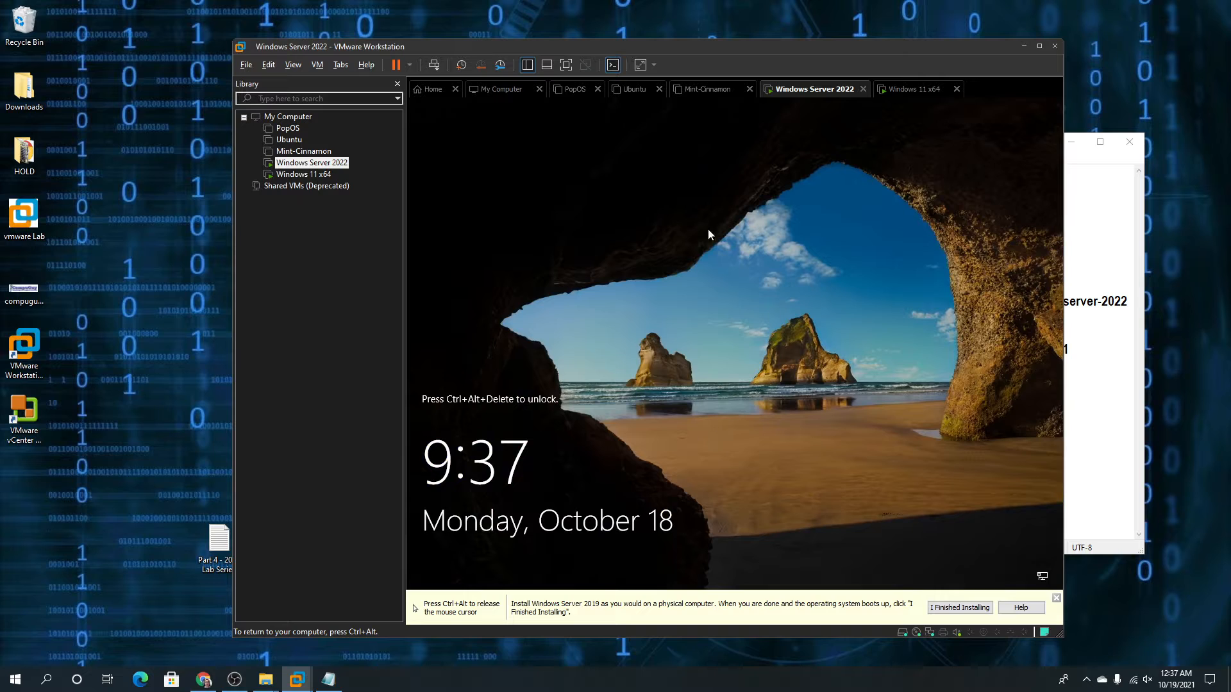
Send Ctrl+Alt+Del to the server VM and sign in as Administrator with the password
key("ctrl+alt")
left_click(559, 380)
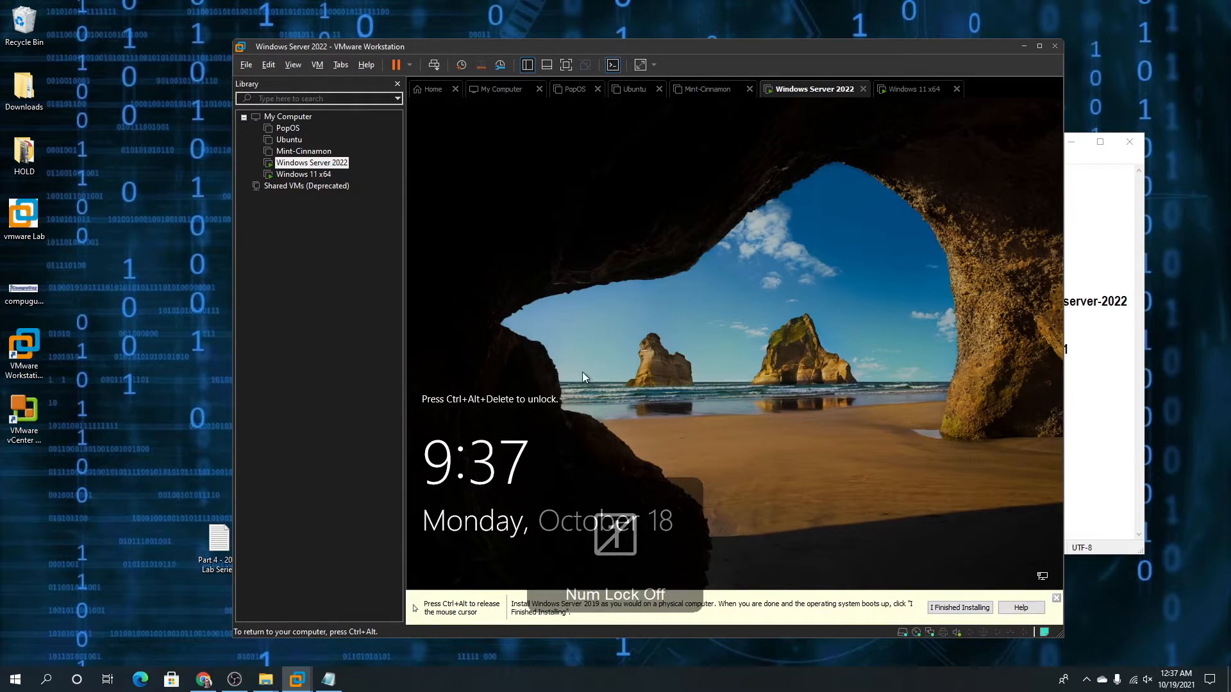
key("ctrl+alt+Insert")
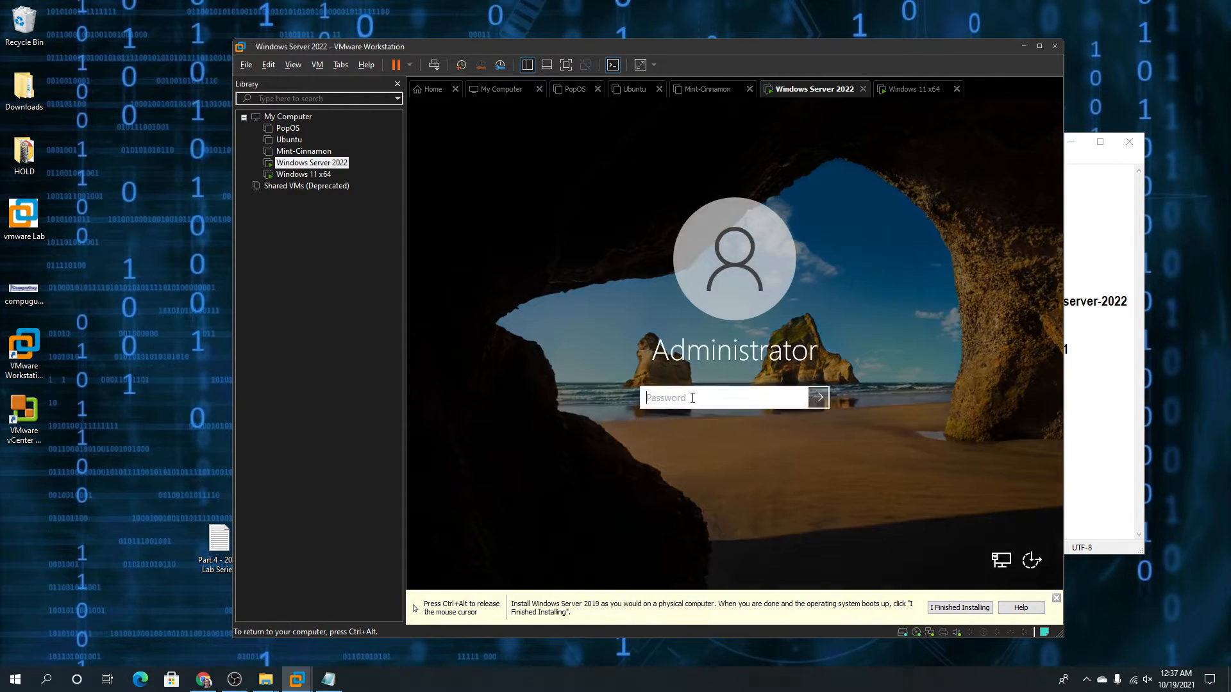
type("••")
key("Return")
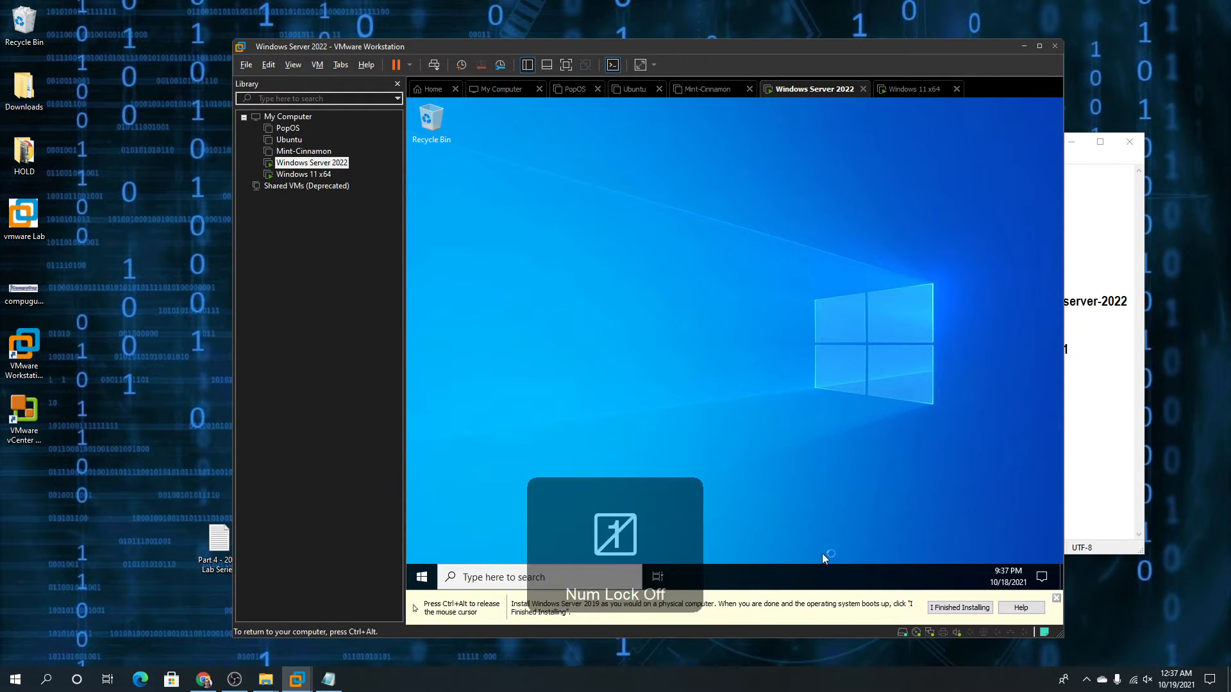
Allow network discovery, dismiss the Windows Admin Center prompt, and close Server Manager
left_click(421, 577)
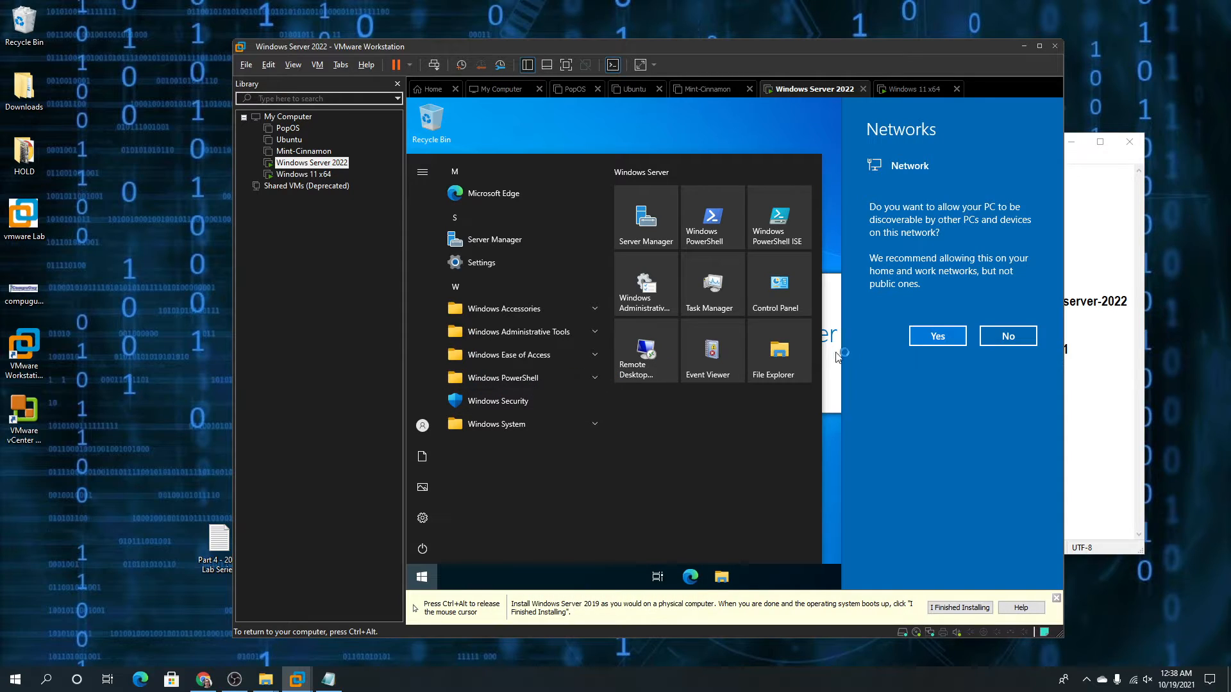
left_click(935, 335)
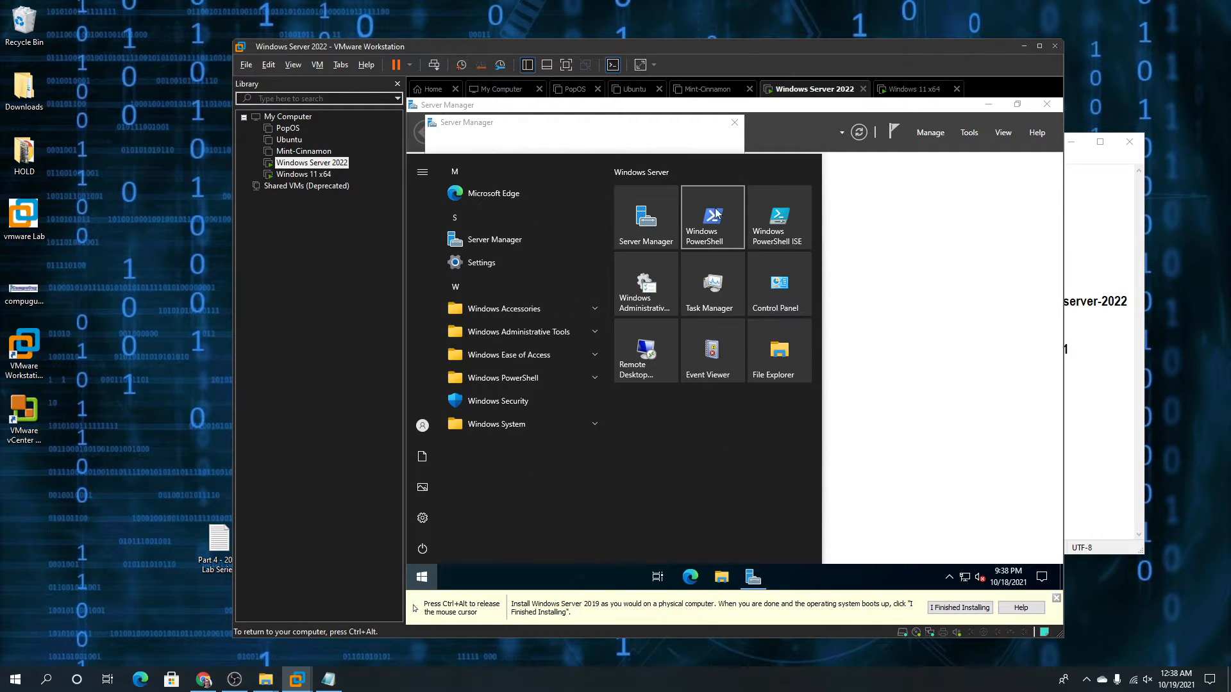
left_click(768, 133)
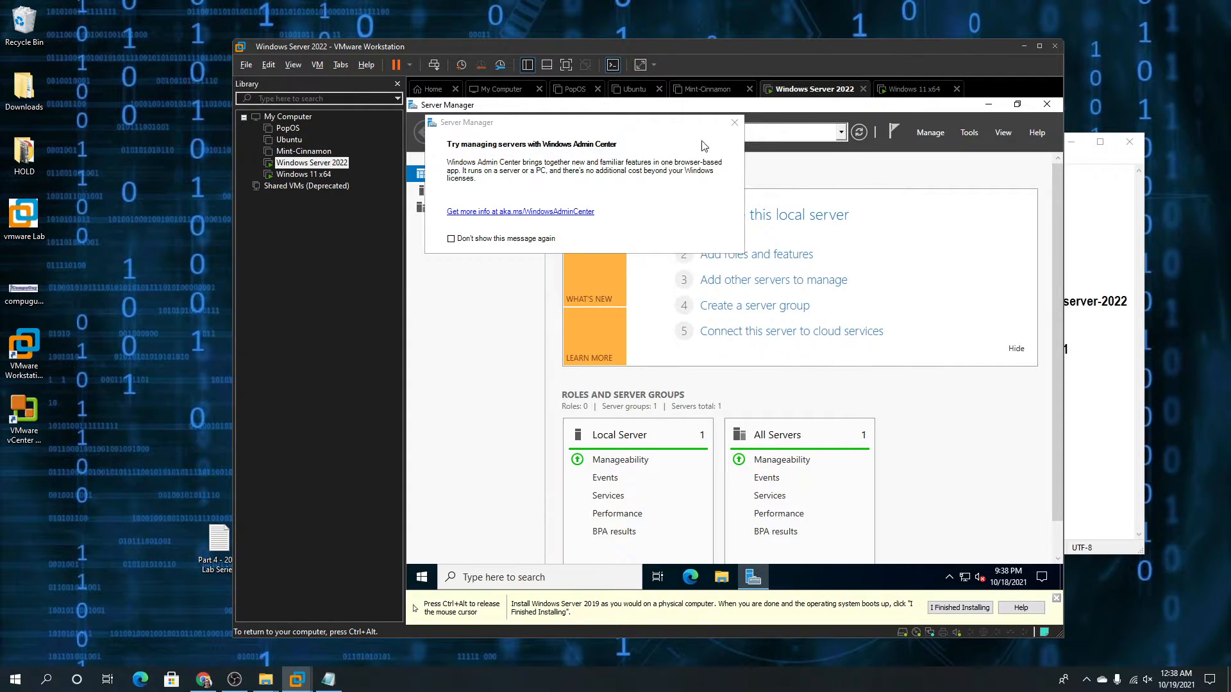
left_click(736, 123)
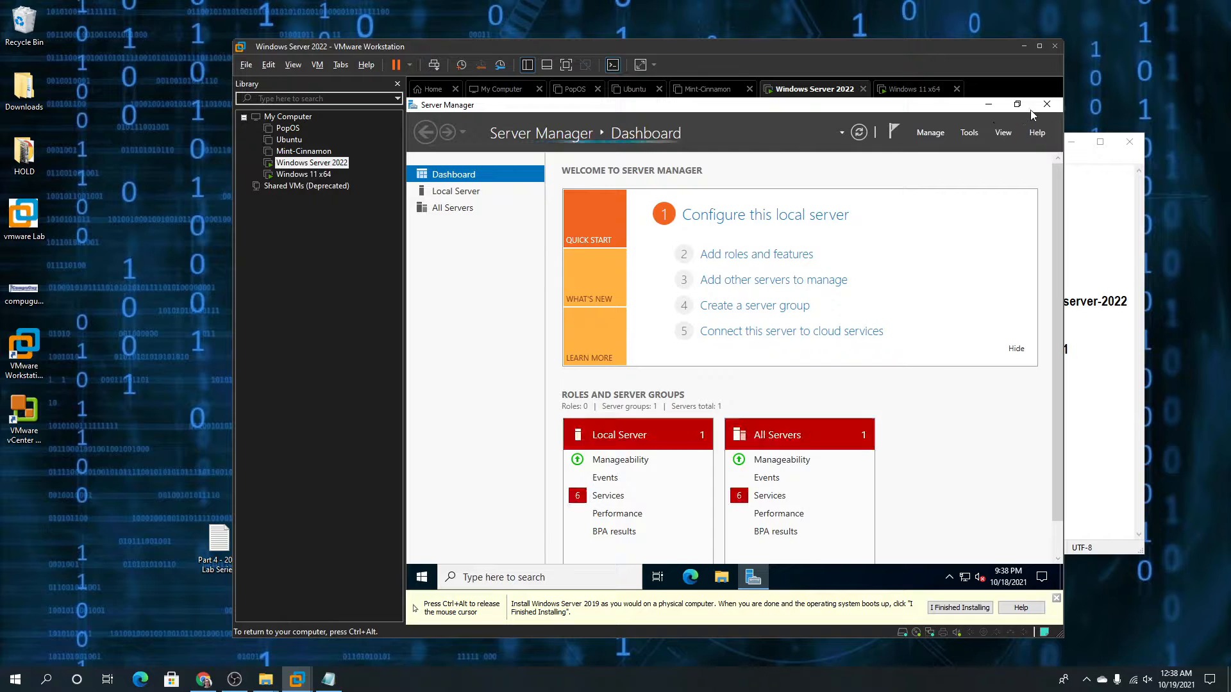
left_click(1046, 103)
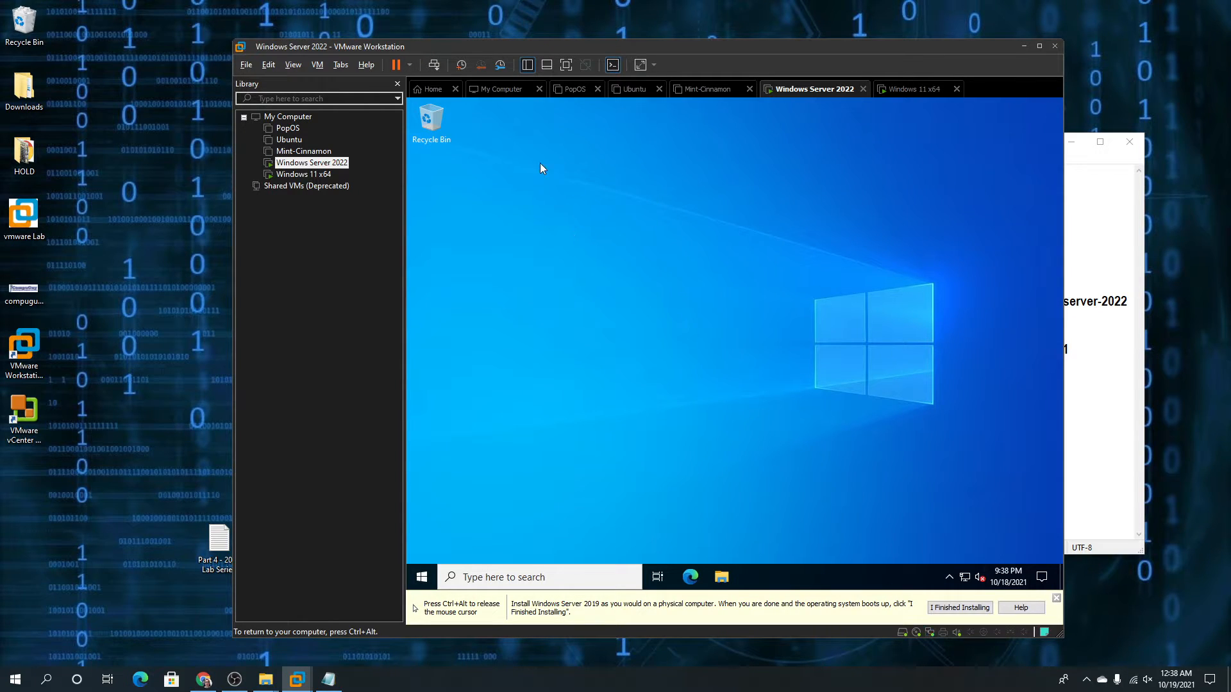
key("ctrl+alt")
left_click(318, 177)
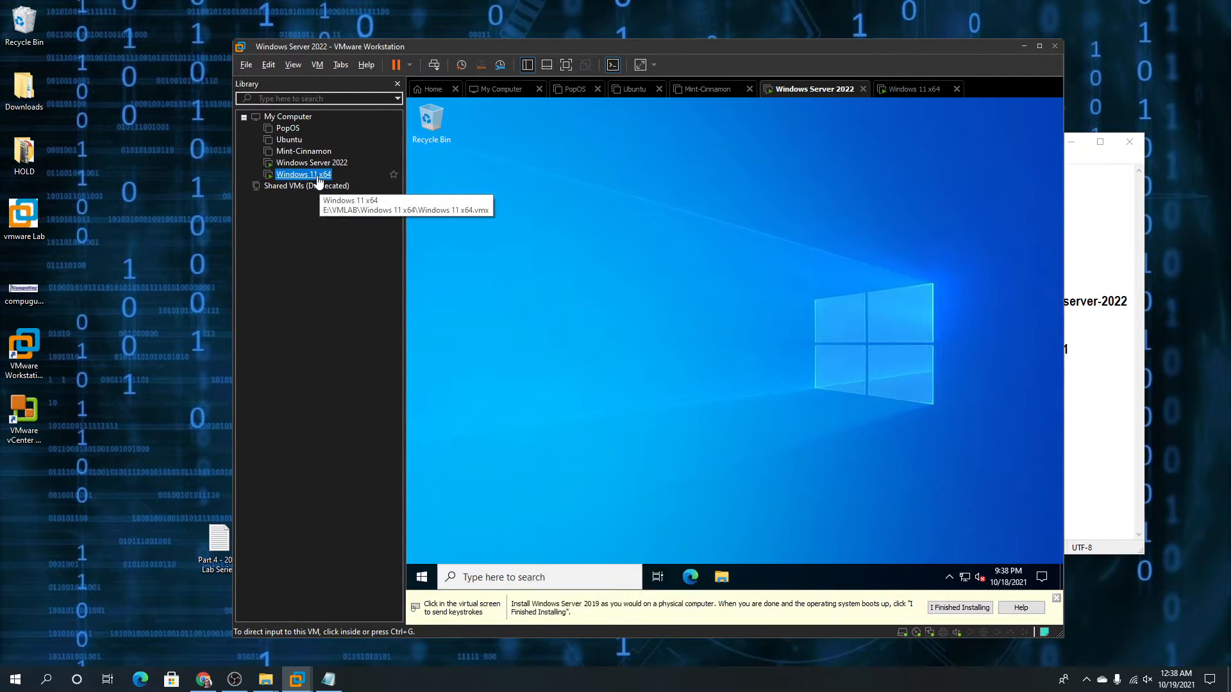
In the Windows 11 x64 VM, accept default language settings, choose Install now, and pick Windows 11 Pro
double_click(319, 177)
left_click(891, 448)
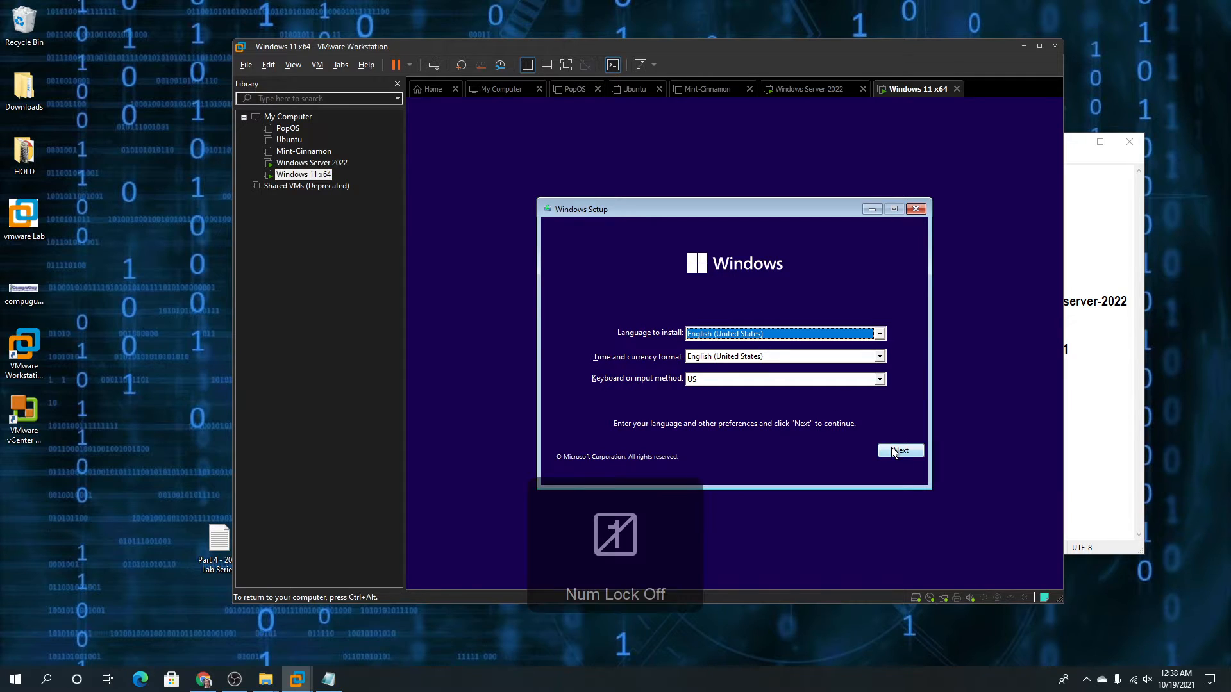
left_click(892, 449)
left_click(725, 345)
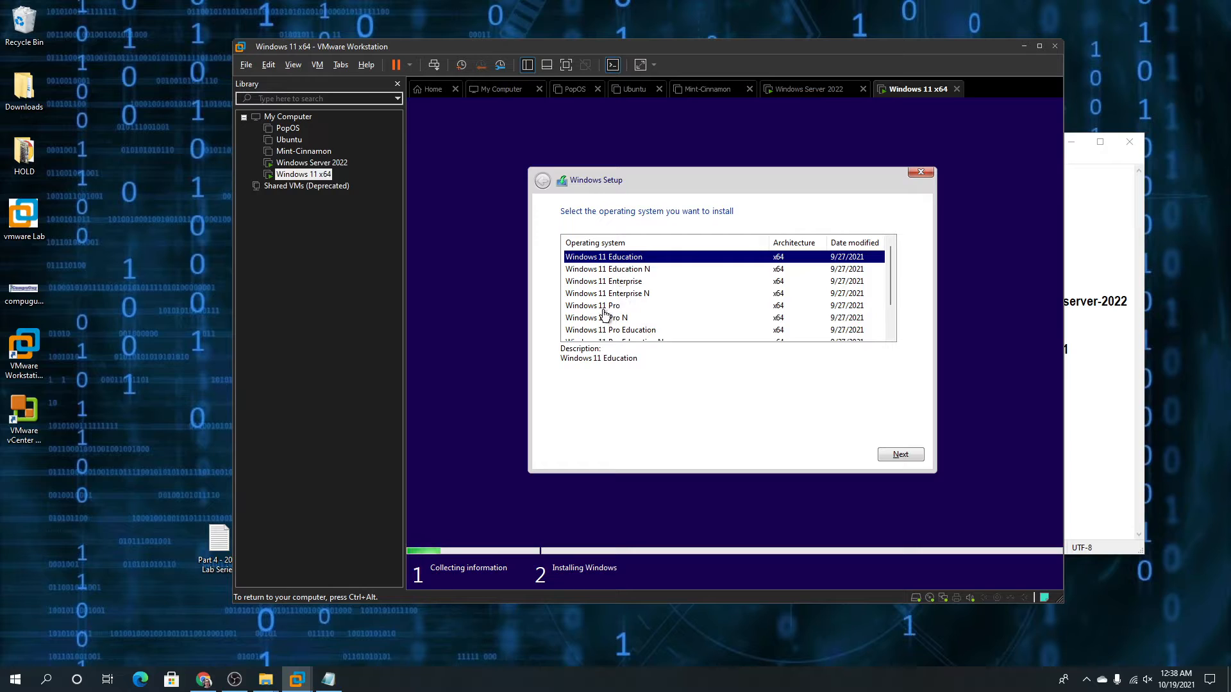
left_click(604, 306)
left_click(893, 455)
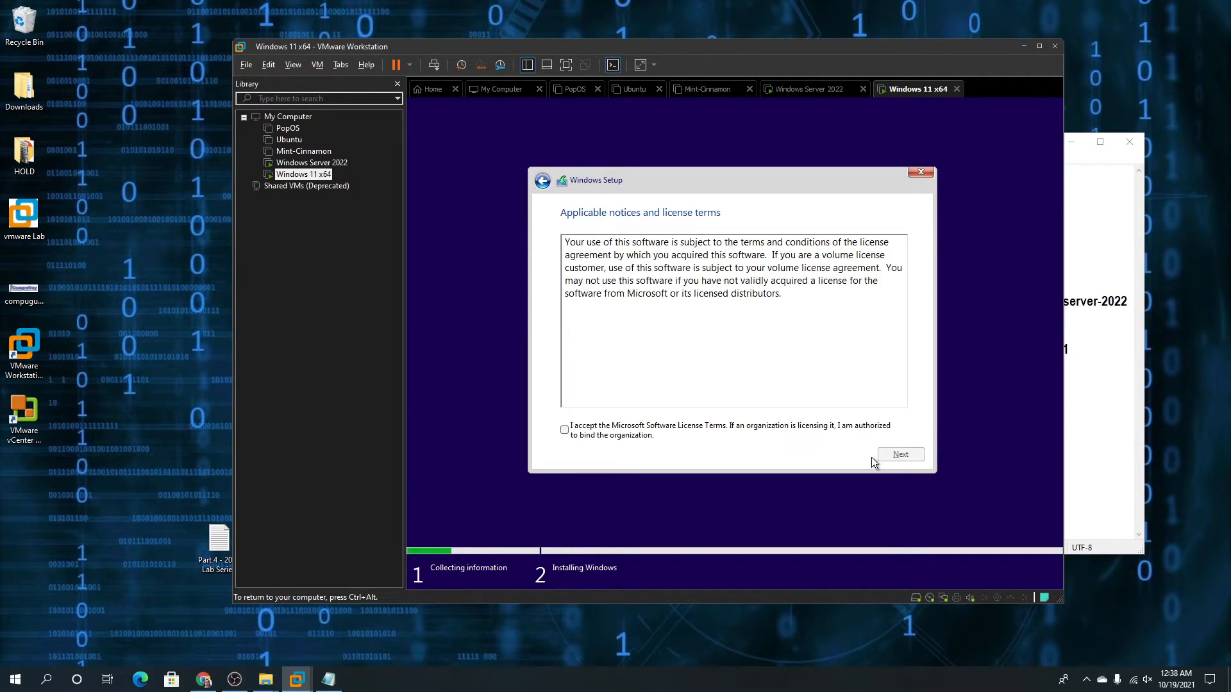
Accept the license, choose Custom install, create a 61440 MB partition, and install Windows there
left_click(743, 427)
left_click(900, 456)
left_click(691, 324)
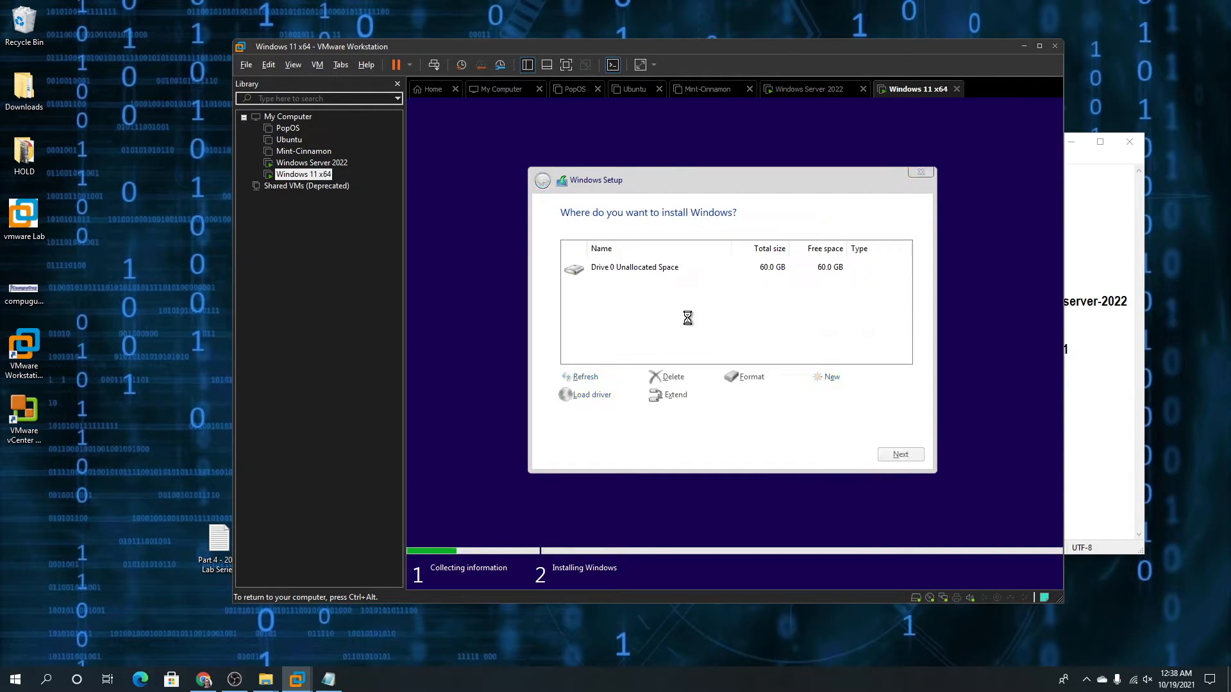
left_click(831, 377)
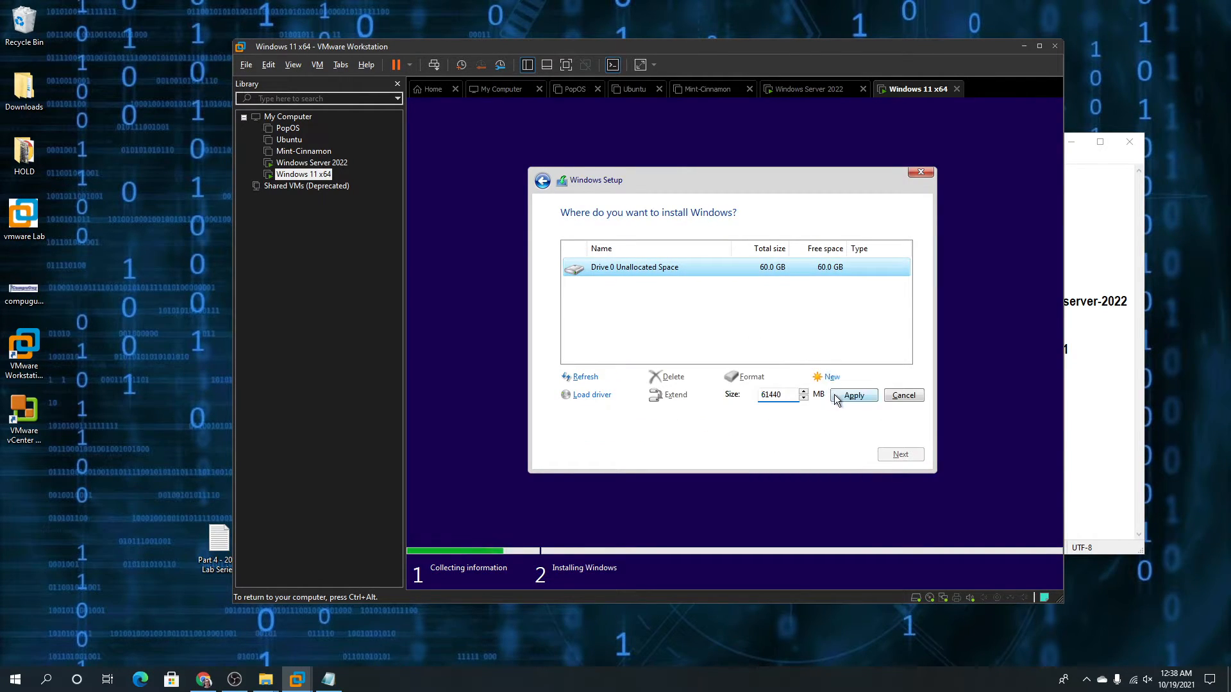
left_click(841, 396)
left_click(820, 395)
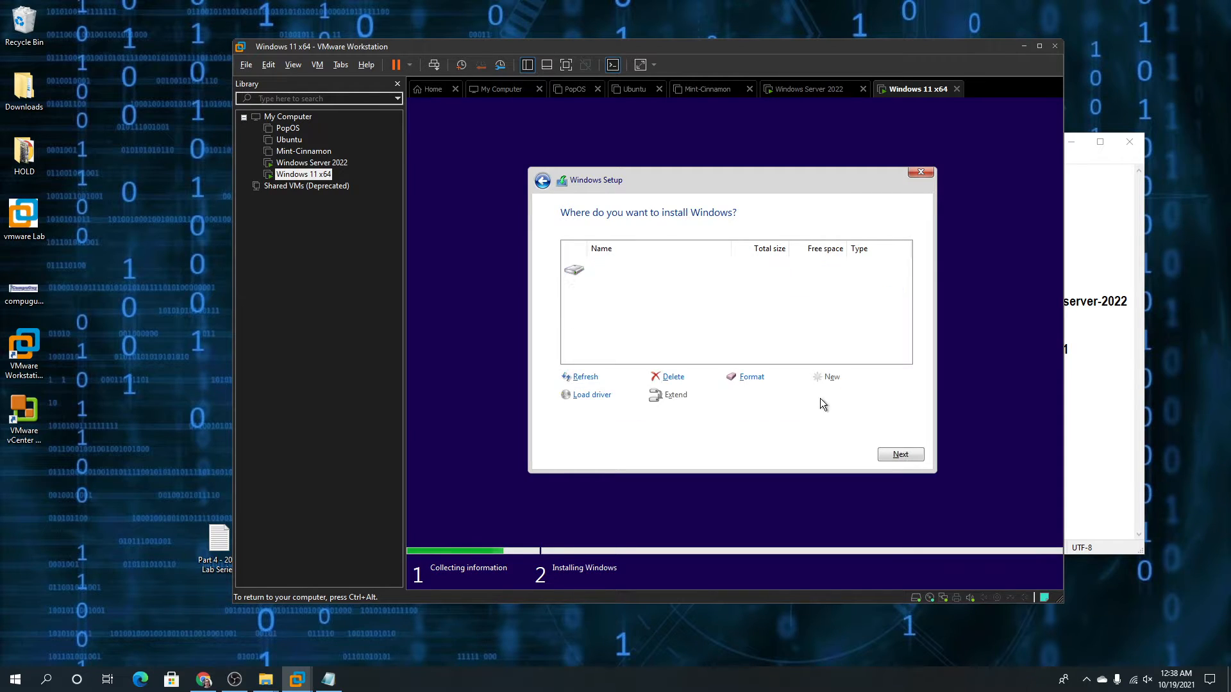
left_click(892, 454)
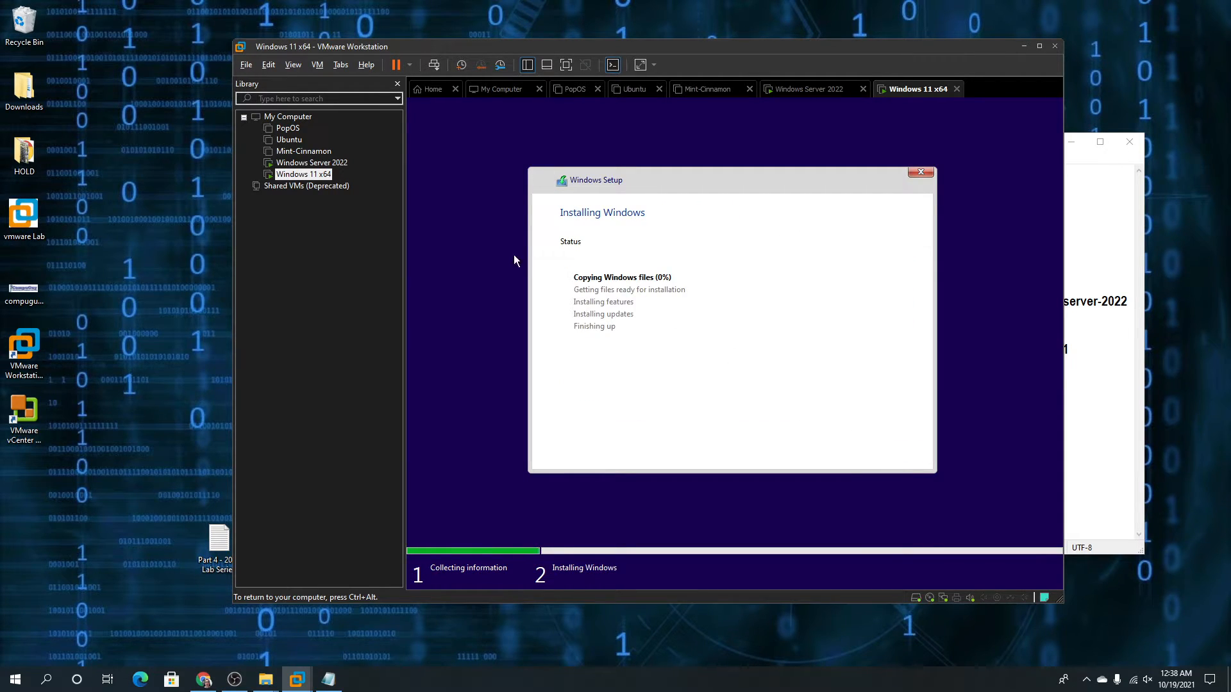
key("ctrl+alt")
right_click(329, 182)
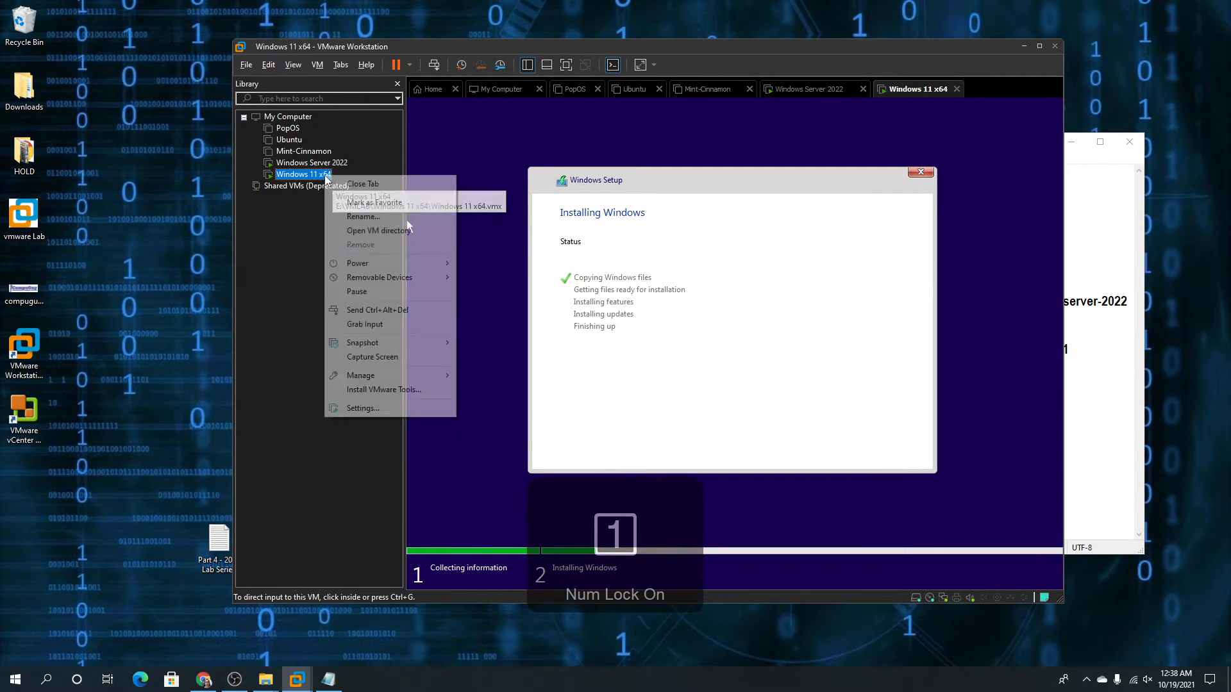
Open the Windows 11 VM's settings and inspect its Trusted Platform Module device
left_click(392, 409)
left_click(528, 249)
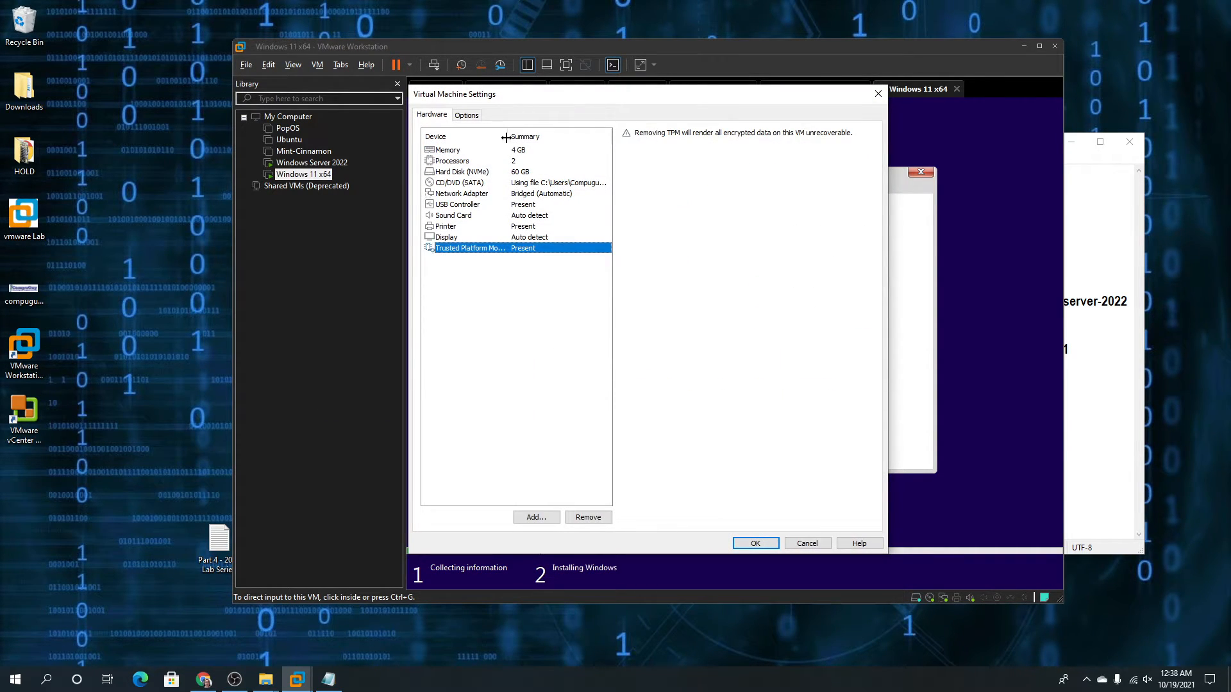
left_click_drag(507, 138, 557, 142)
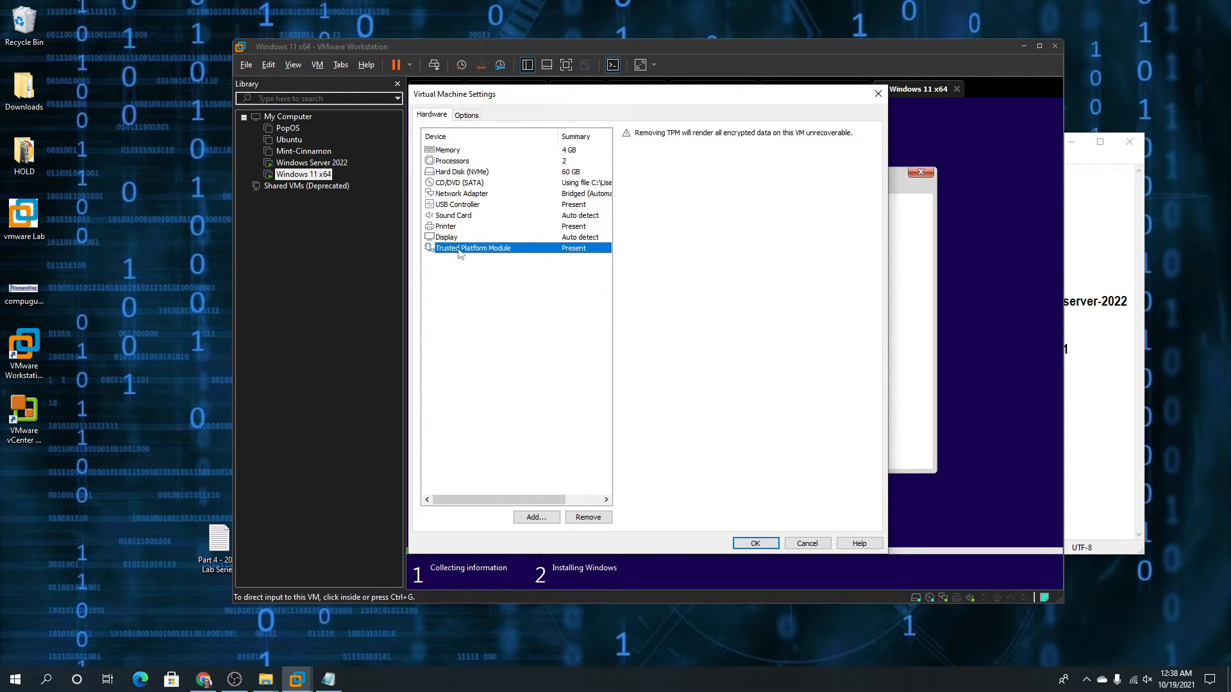
Review the Power, General, Encryption and Advanced options, then close the settings with OK
left_click(460, 116)
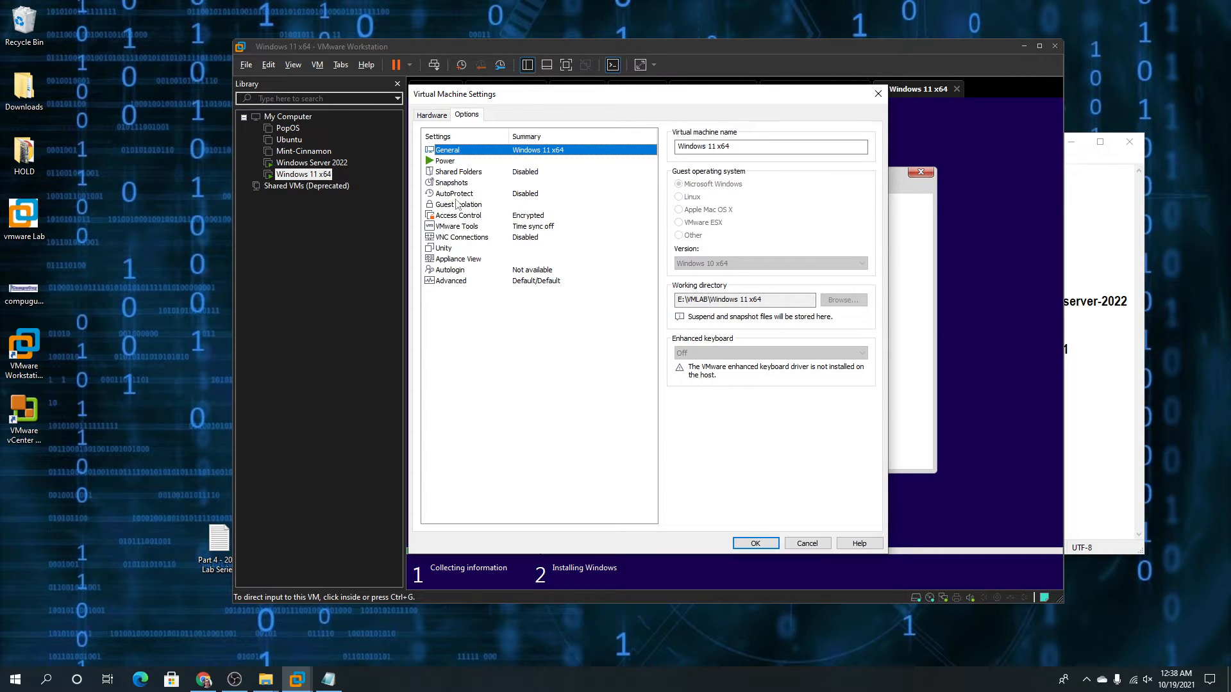
left_click(445, 162)
left_click(447, 151)
left_click(449, 216)
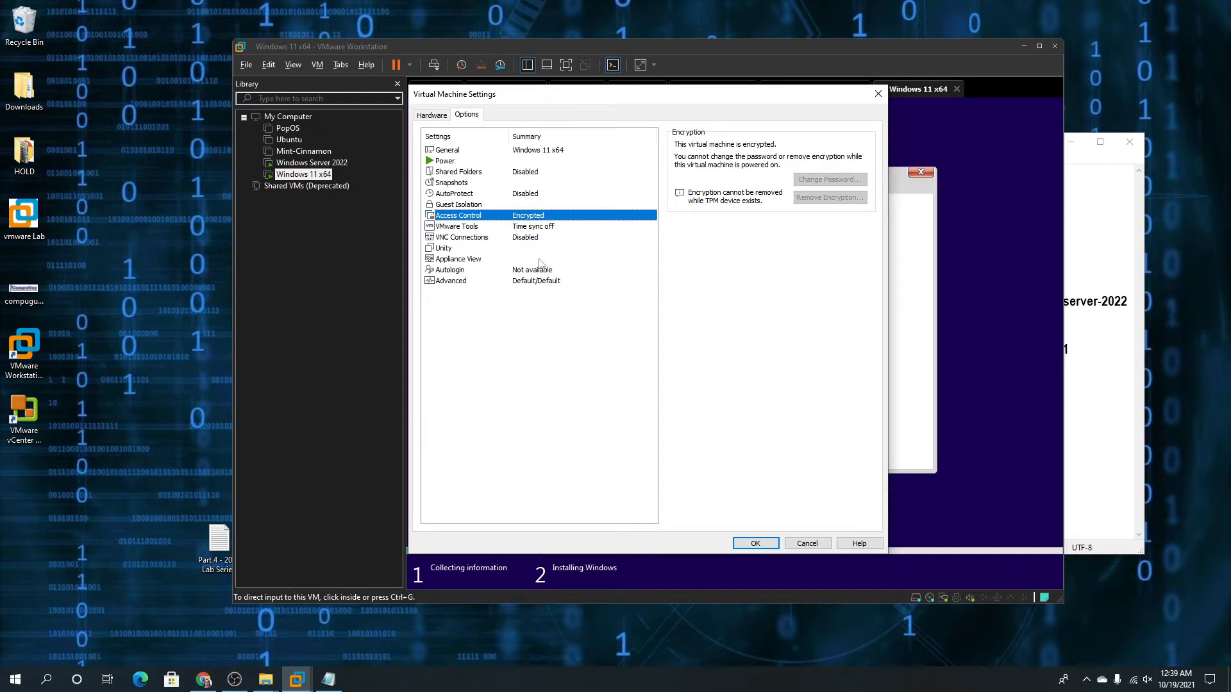
left_click(450, 280)
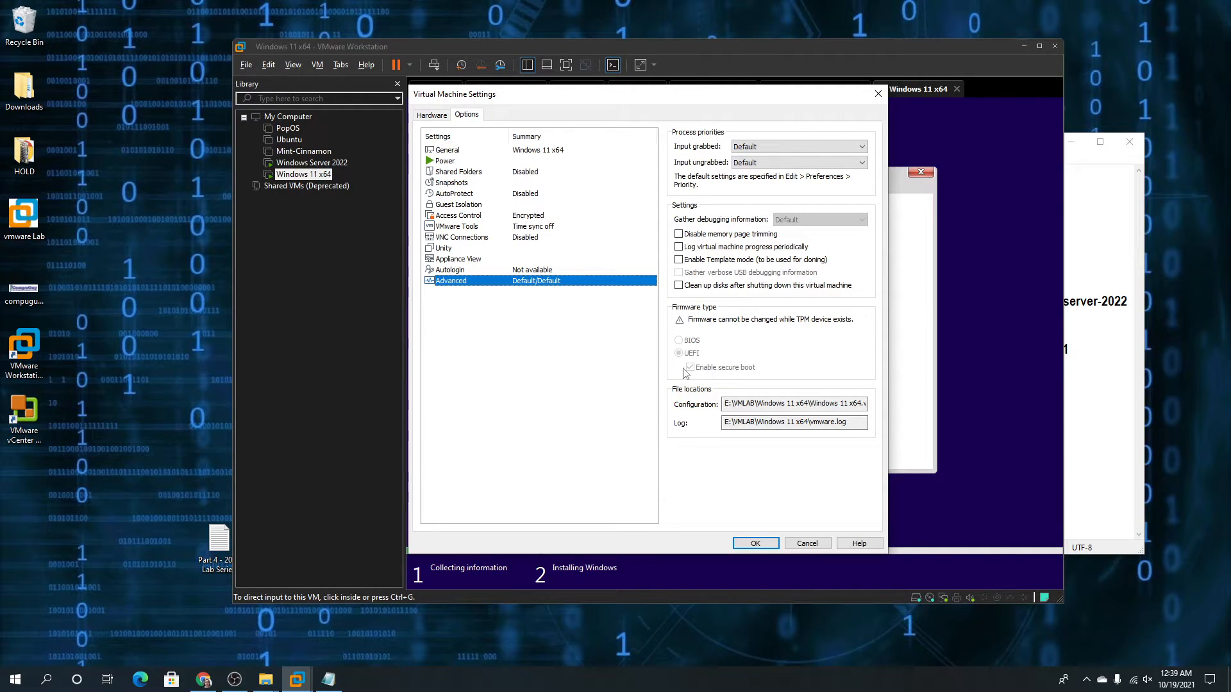
left_click(433, 115)
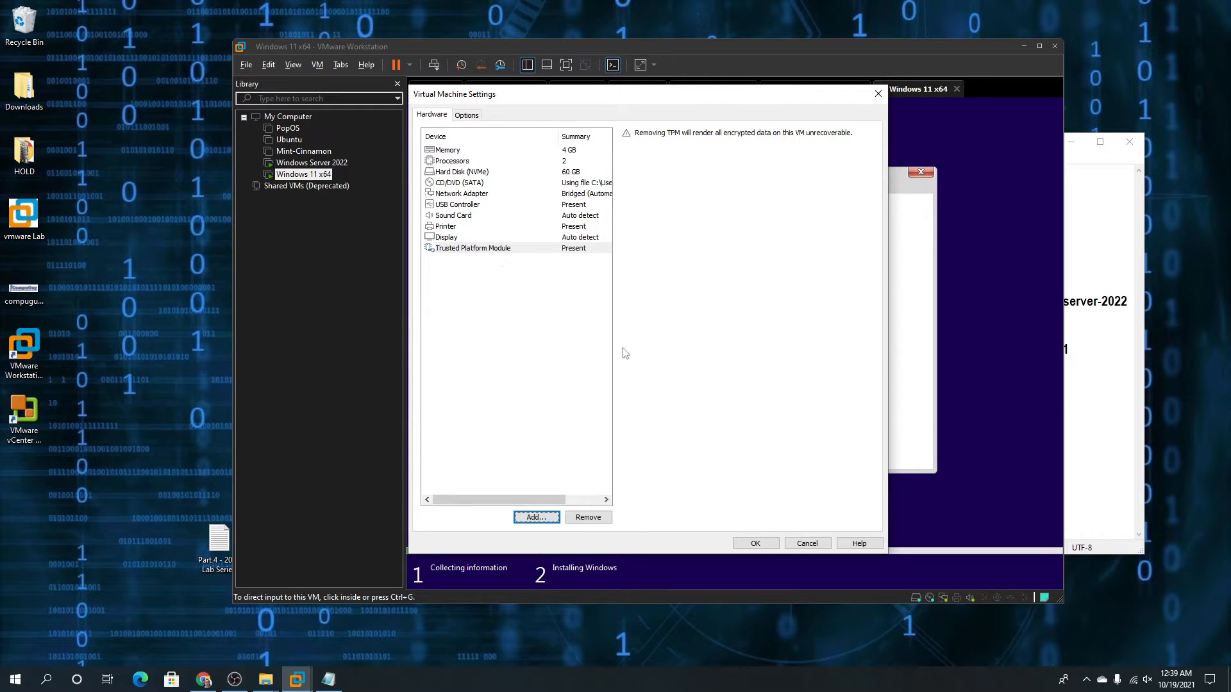
left_click(751, 544)
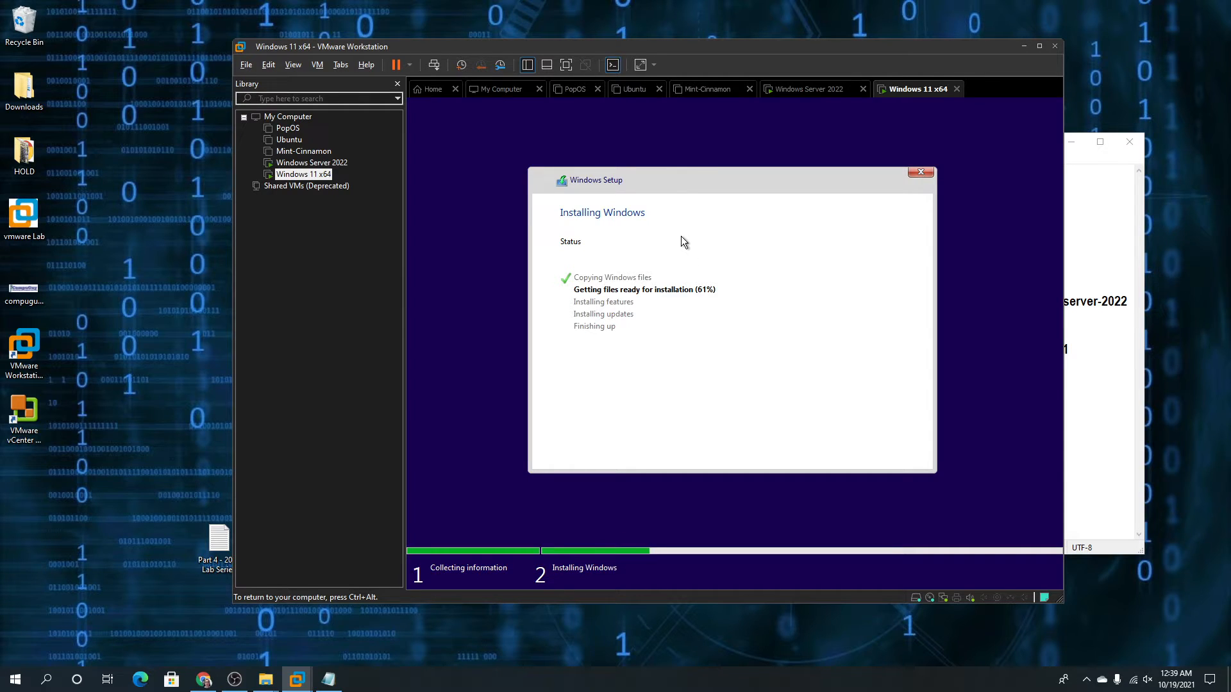
Run winver in the Windows Server 2022 VM to show About Windows, then return to Windows 11
key("ctrl+alt")
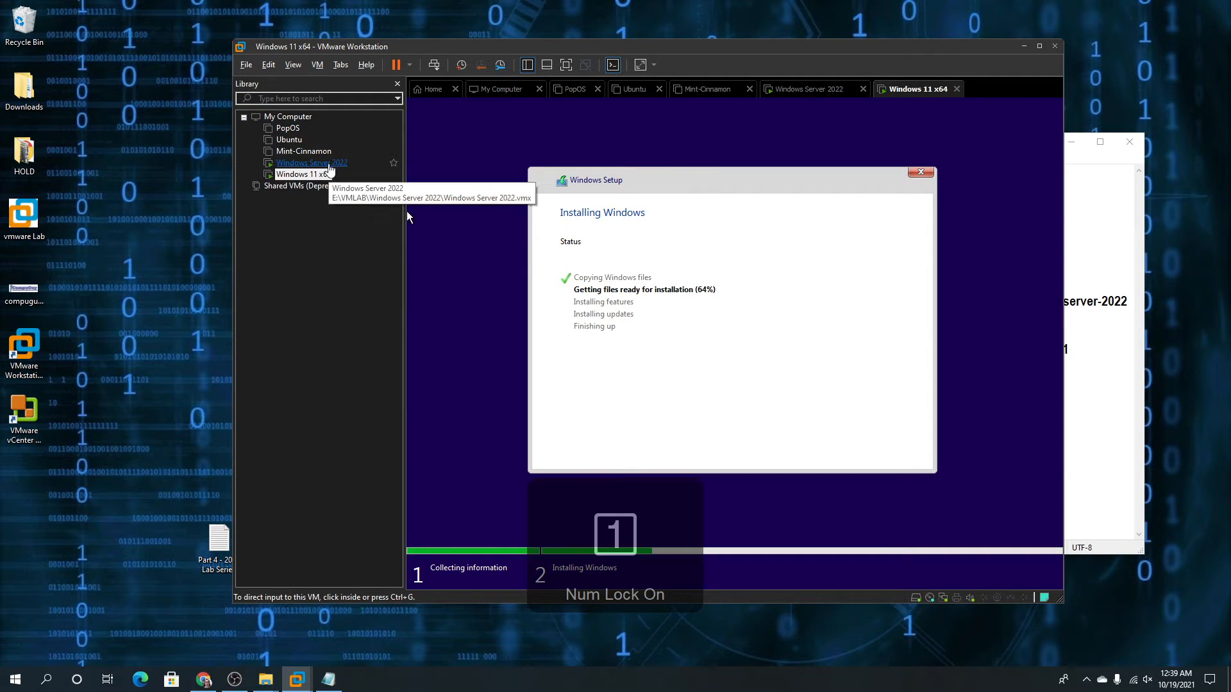
left_click(330, 164)
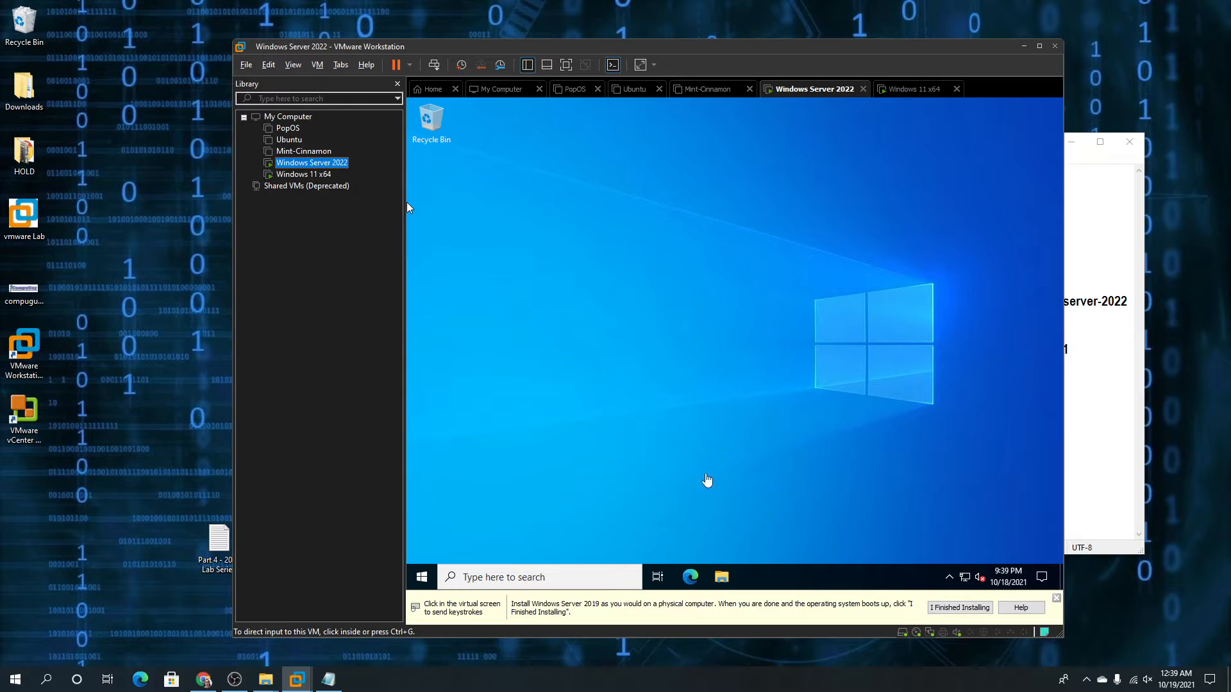
left_click(407, 203)
left_click(428, 577)
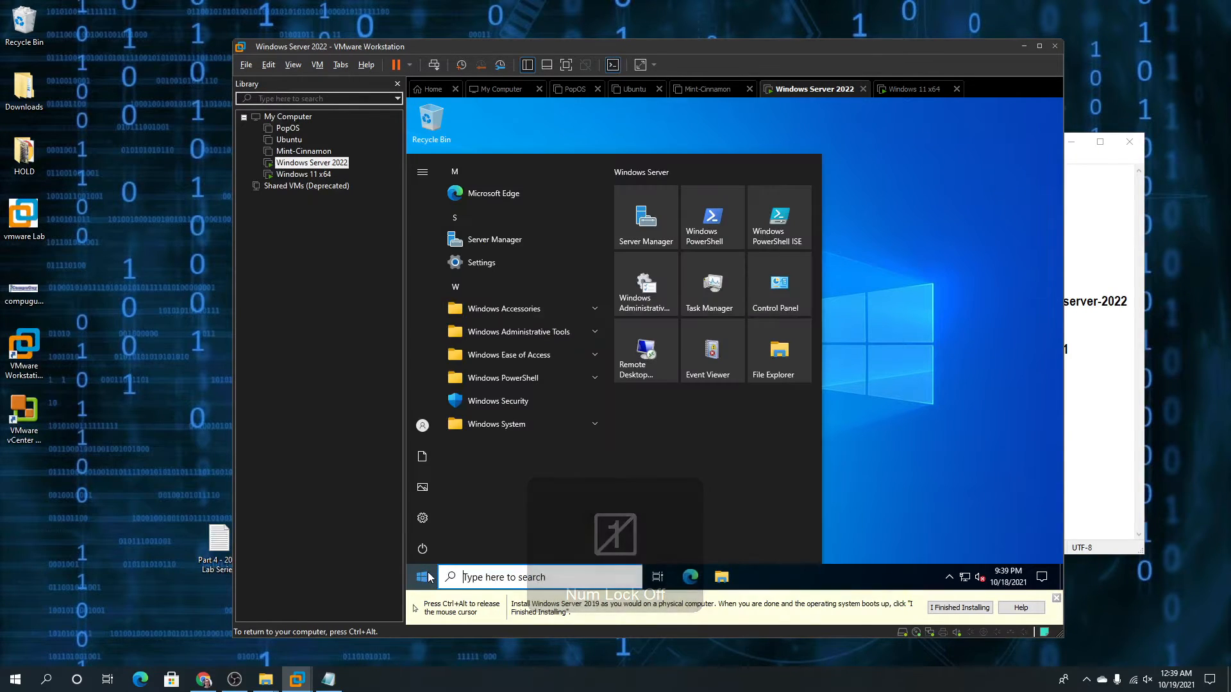
type("winver")
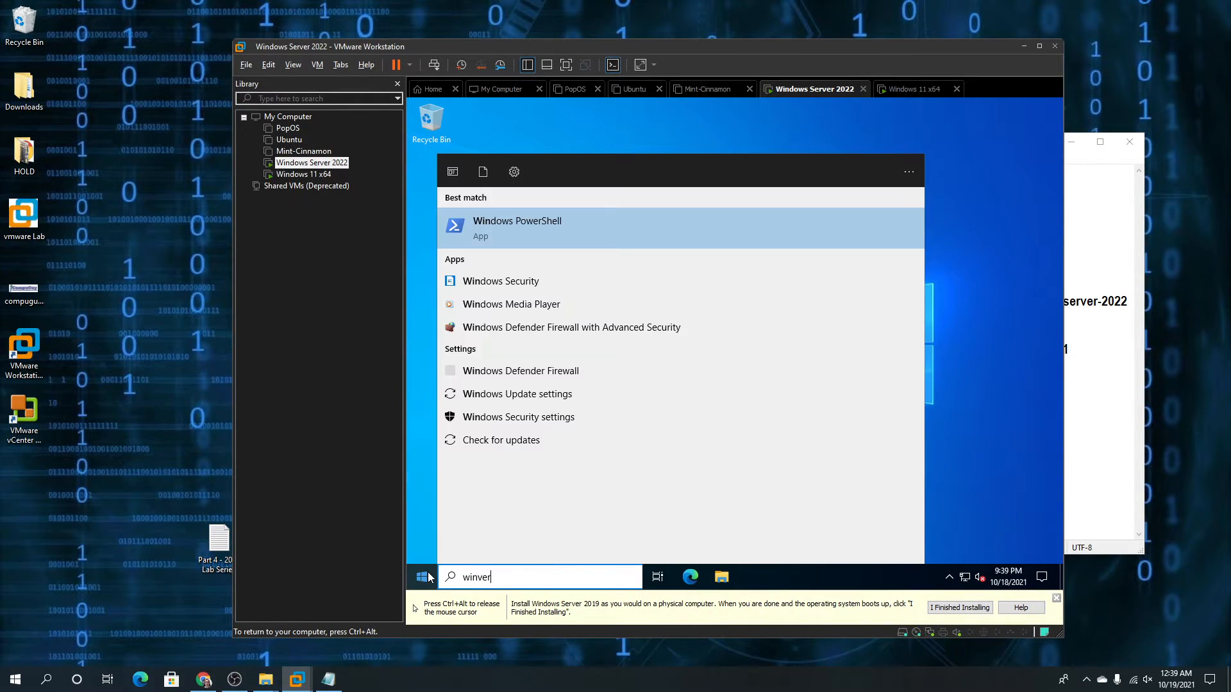
key("Return")
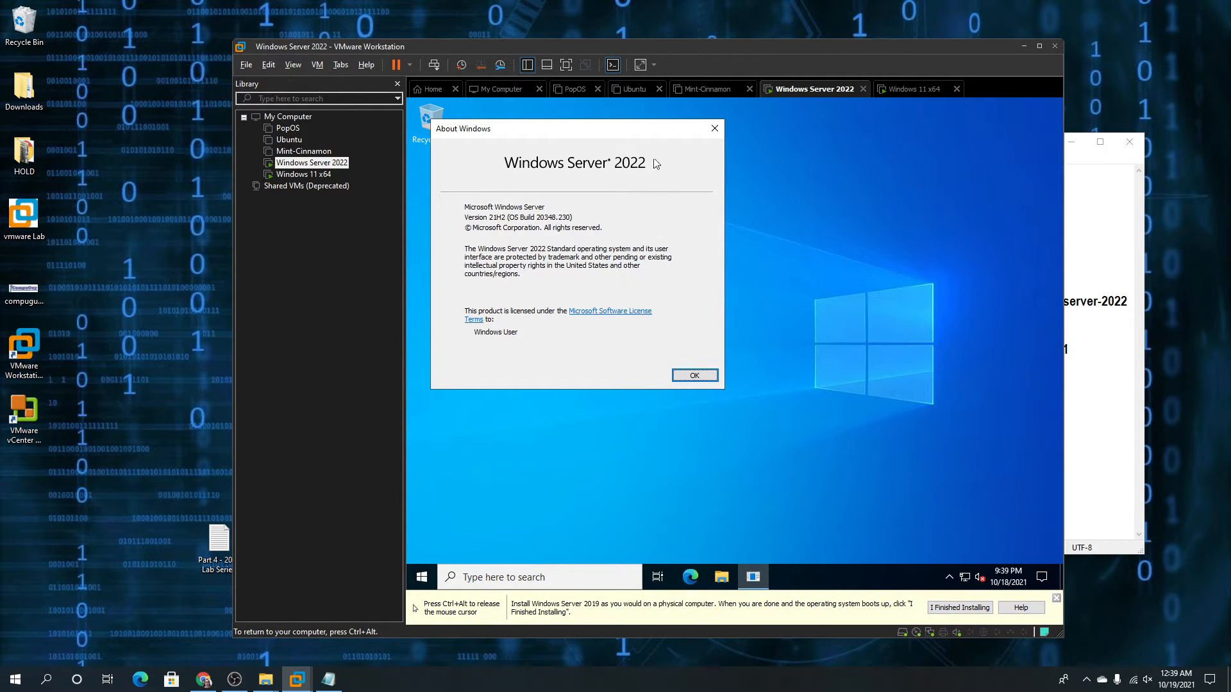
key("ctrl+alt")
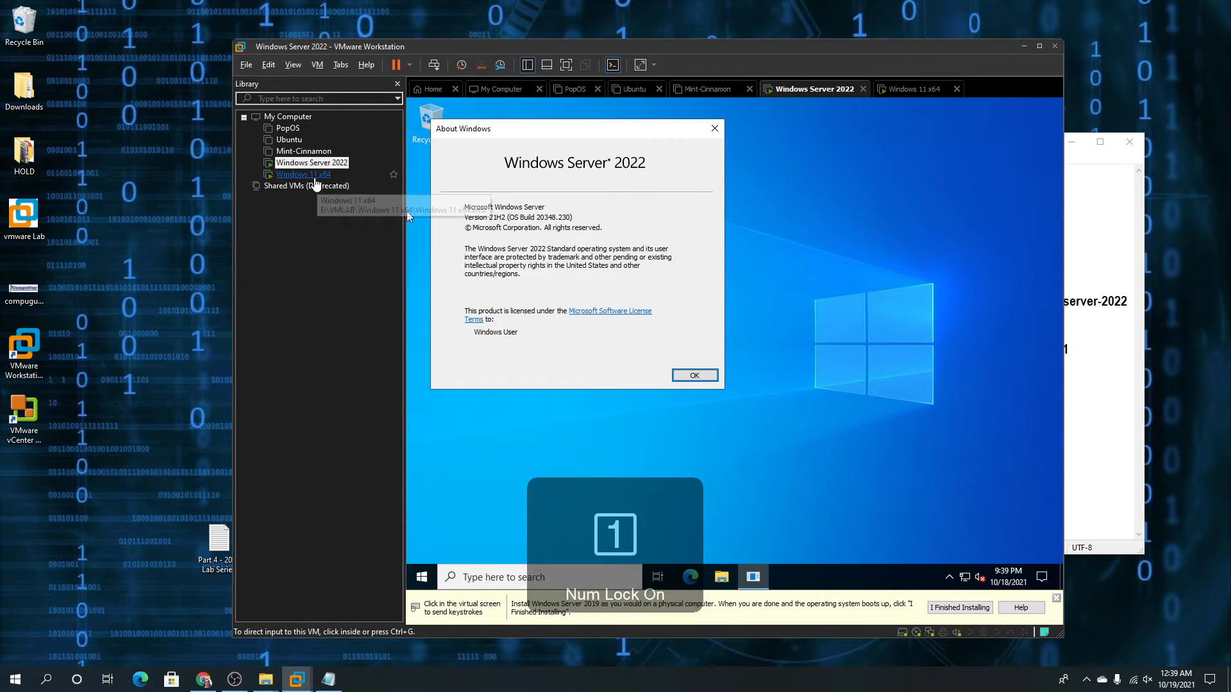
left_click(315, 180)
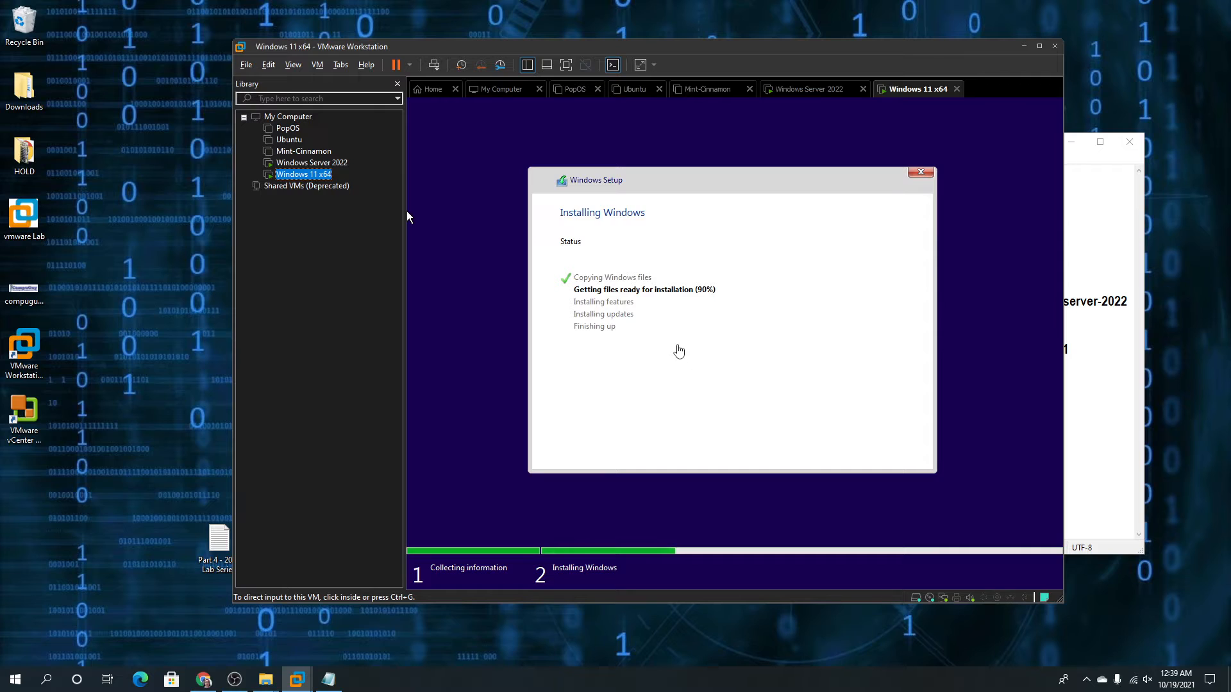
Move the Notepad notes to the top right and shift the VMware window left
left_click(1082, 193)
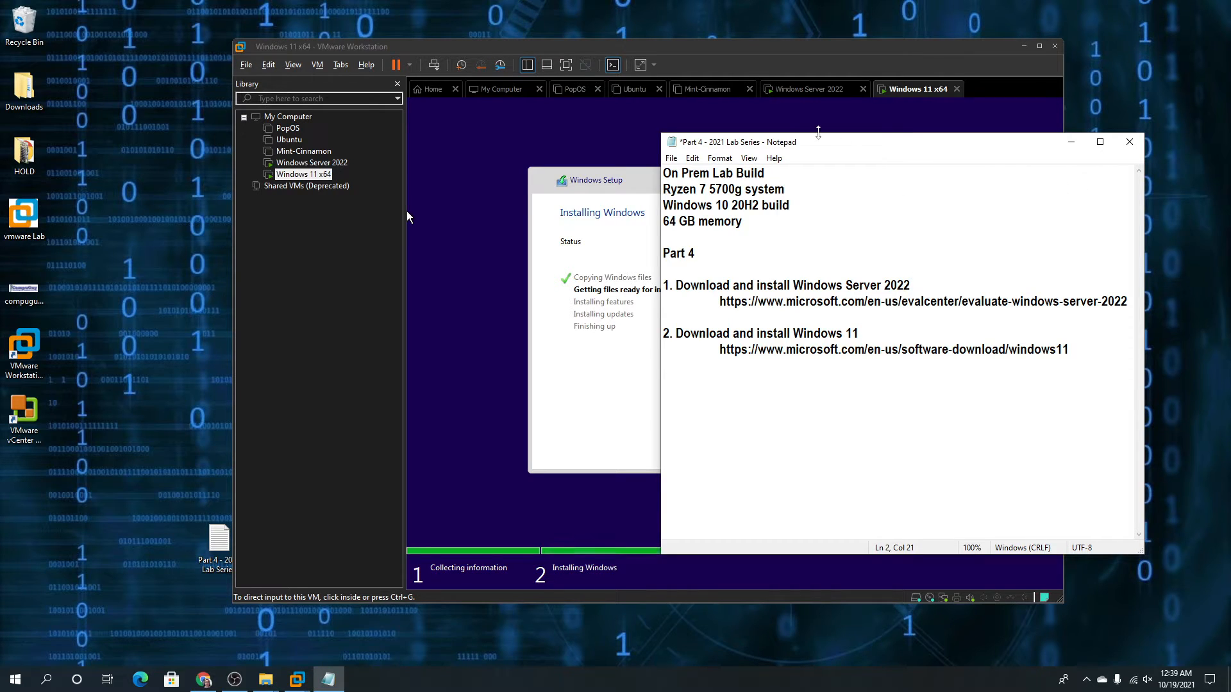
left_click_drag(824, 147, 874, 29)
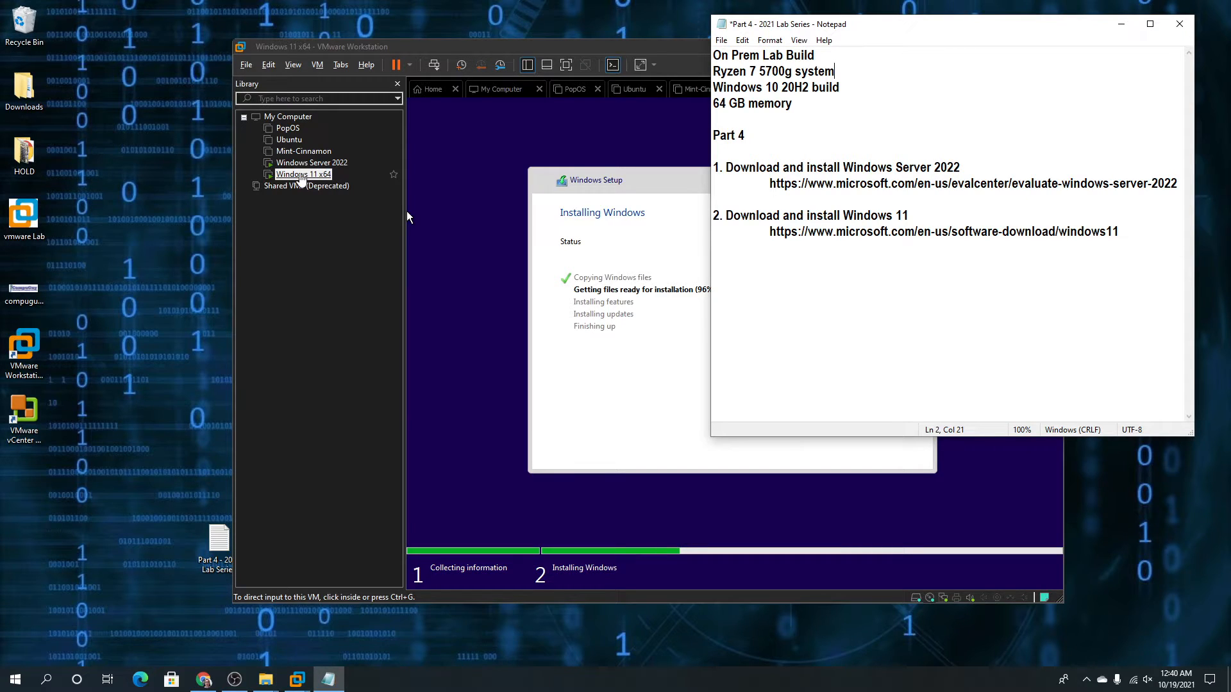
left_click(645, 184)
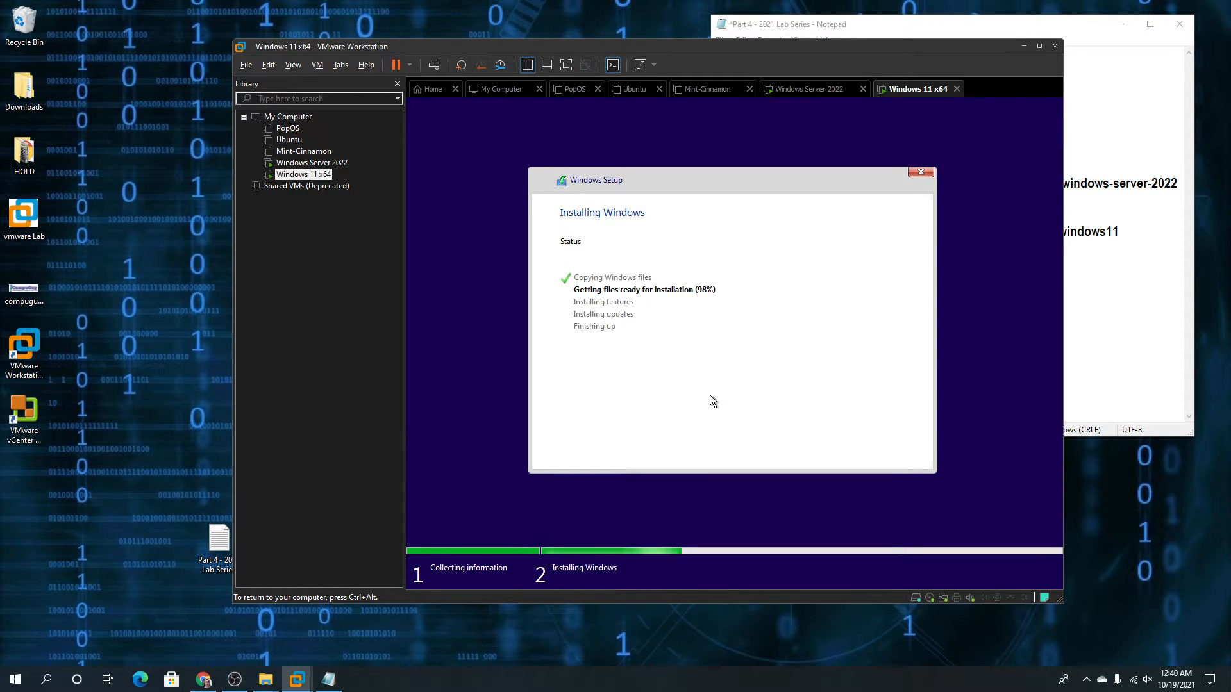
key("ctrl+alt")
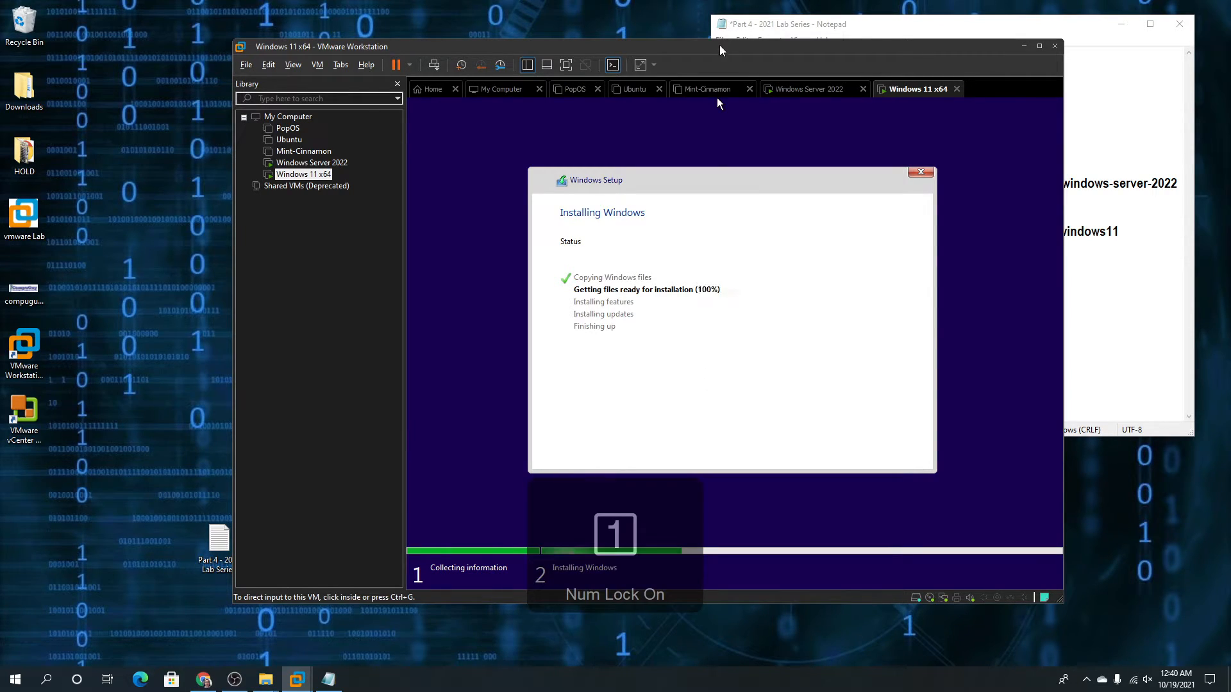
left_click_drag(719, 45, 617, 56)
left_click(687, 263)
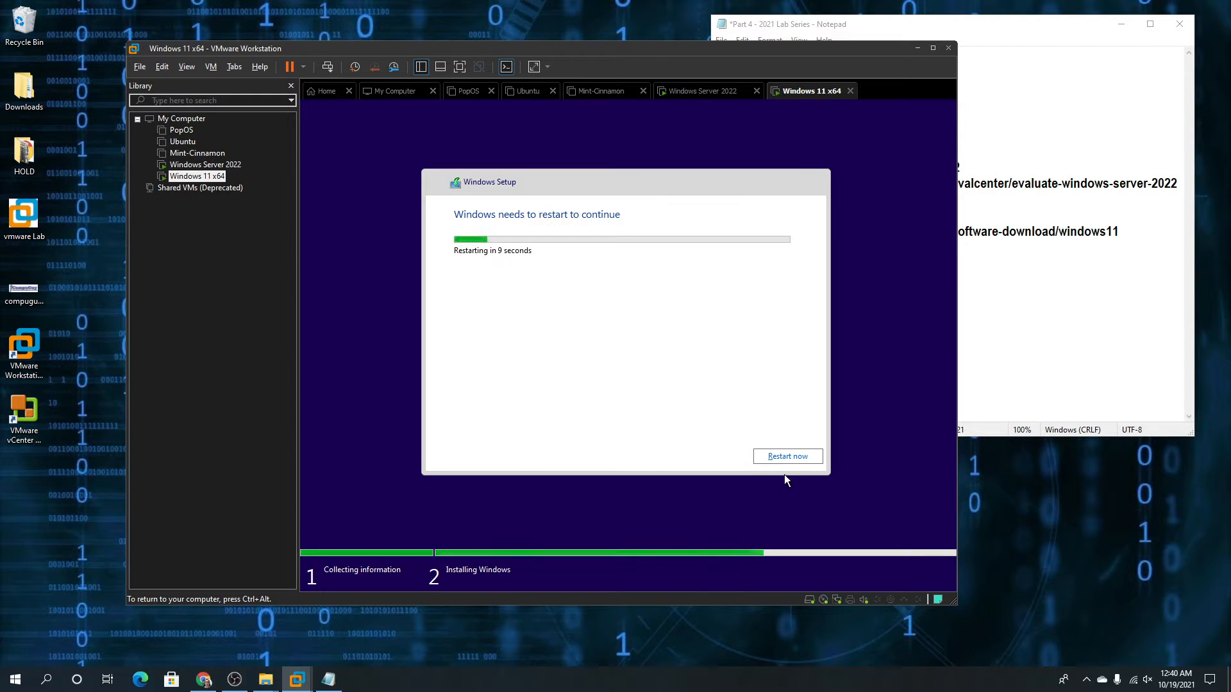
Restart Windows 11 setup now and release the VM's keyboard and mouse while it reboots
left_click(781, 456)
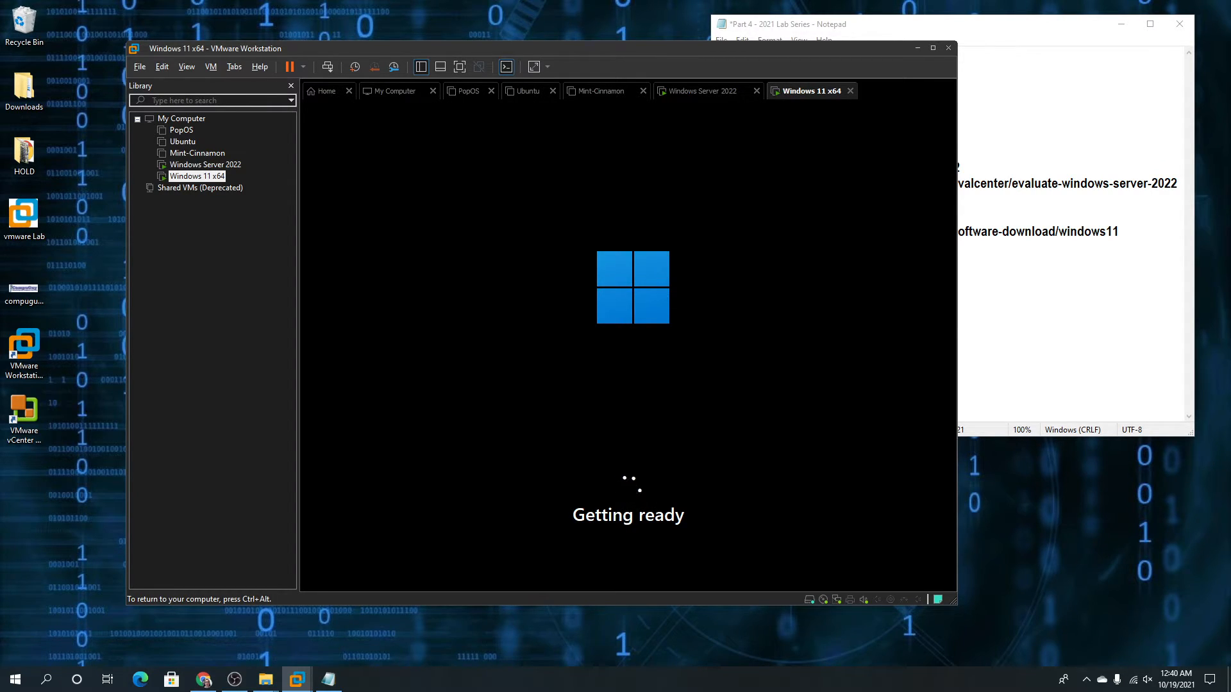
key("ctrl+alt")
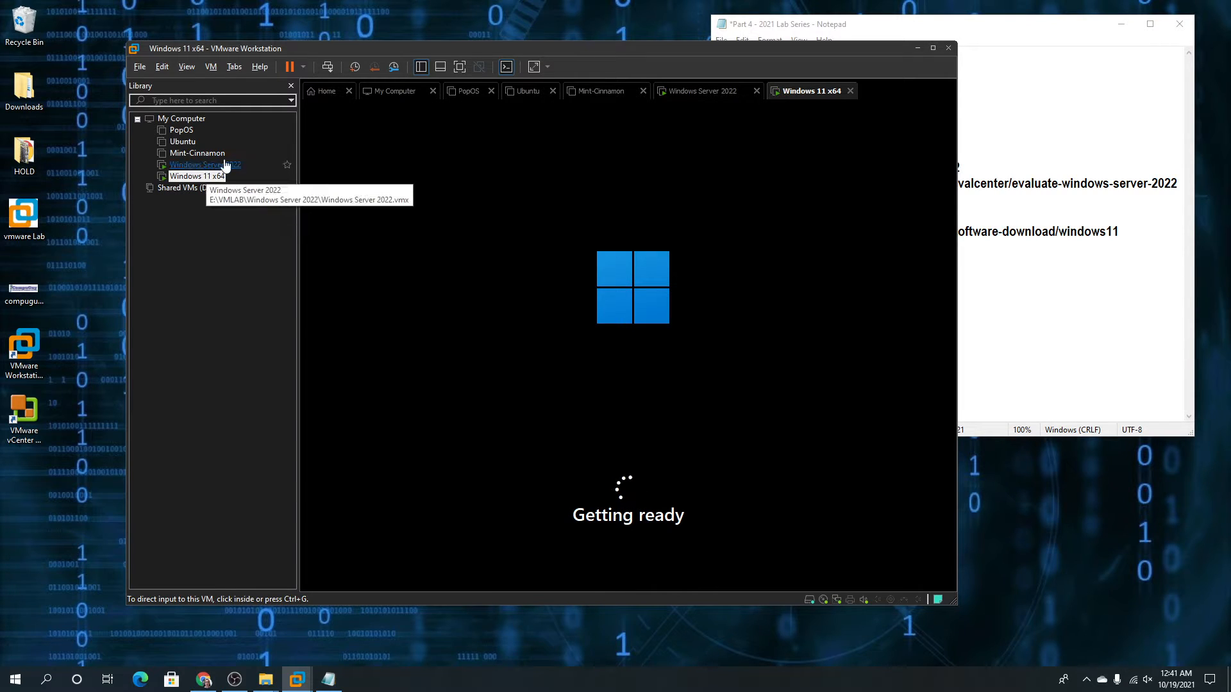
Glance at the Windows Server 2022 VM, then switch back to the Windows 11 VM
left_click(610, 323)
key("ctrl+alt")
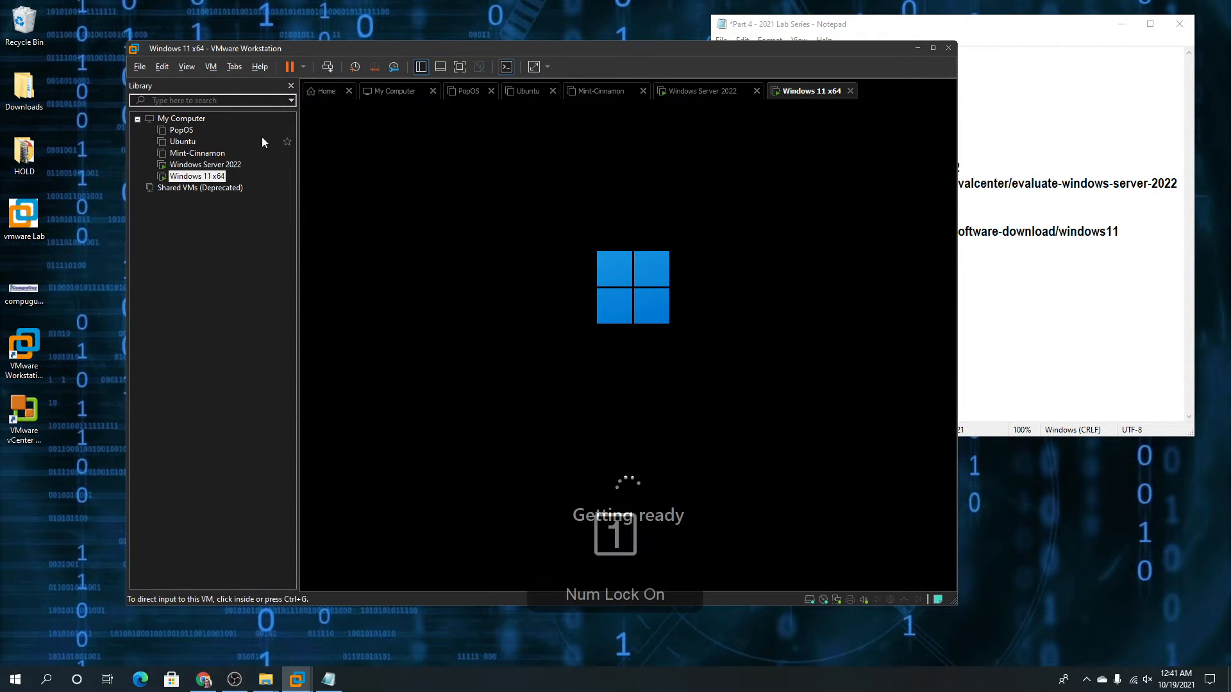
left_click(199, 164)
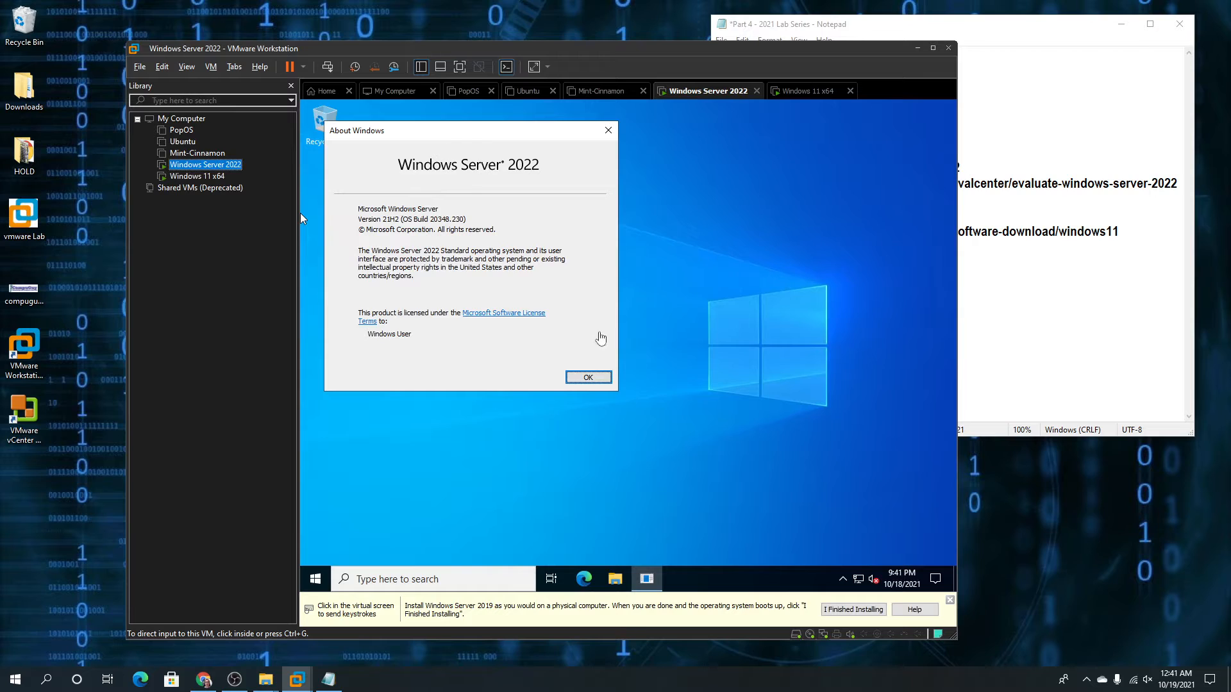
left_click(224, 179)
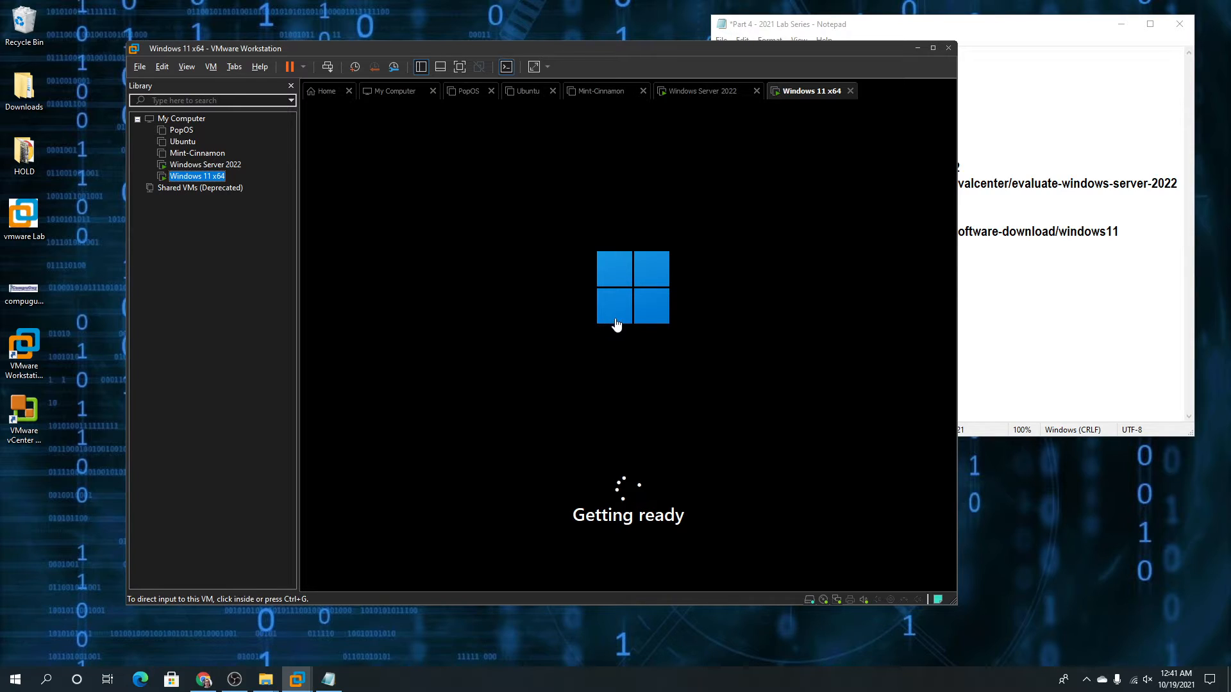
Reposition the Notepad notes in the top right corner and bring VMware back in front
left_click(859, 29)
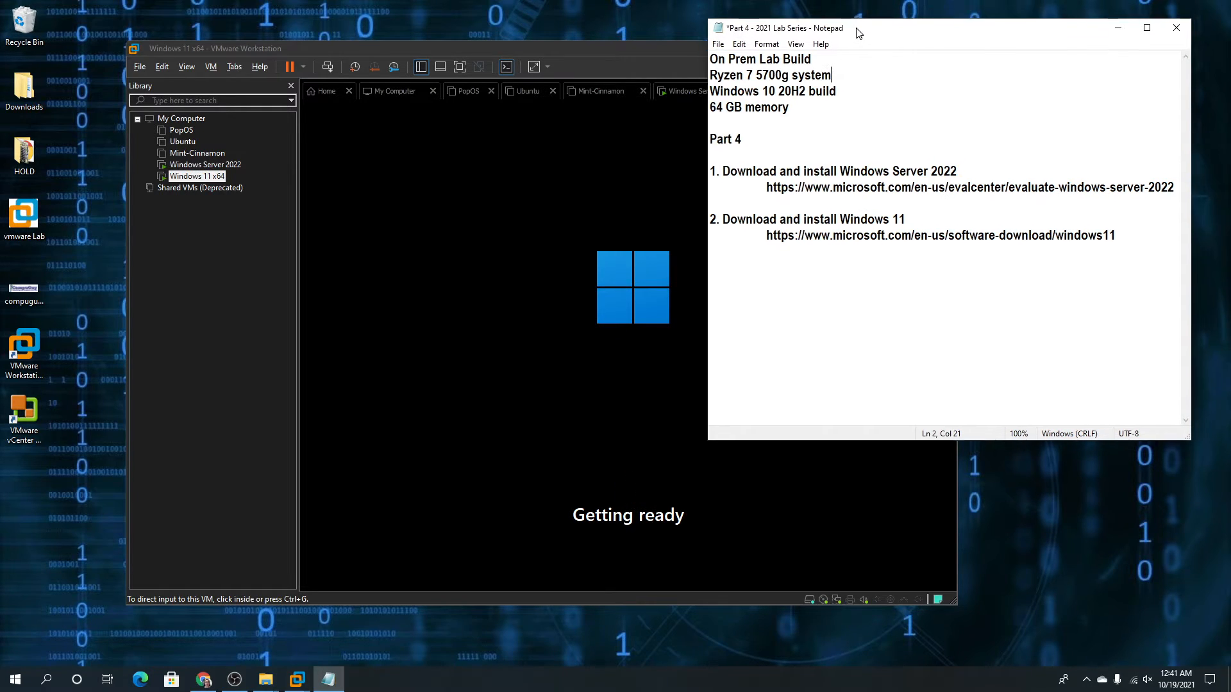
left_click_drag(859, 29, 830, 52)
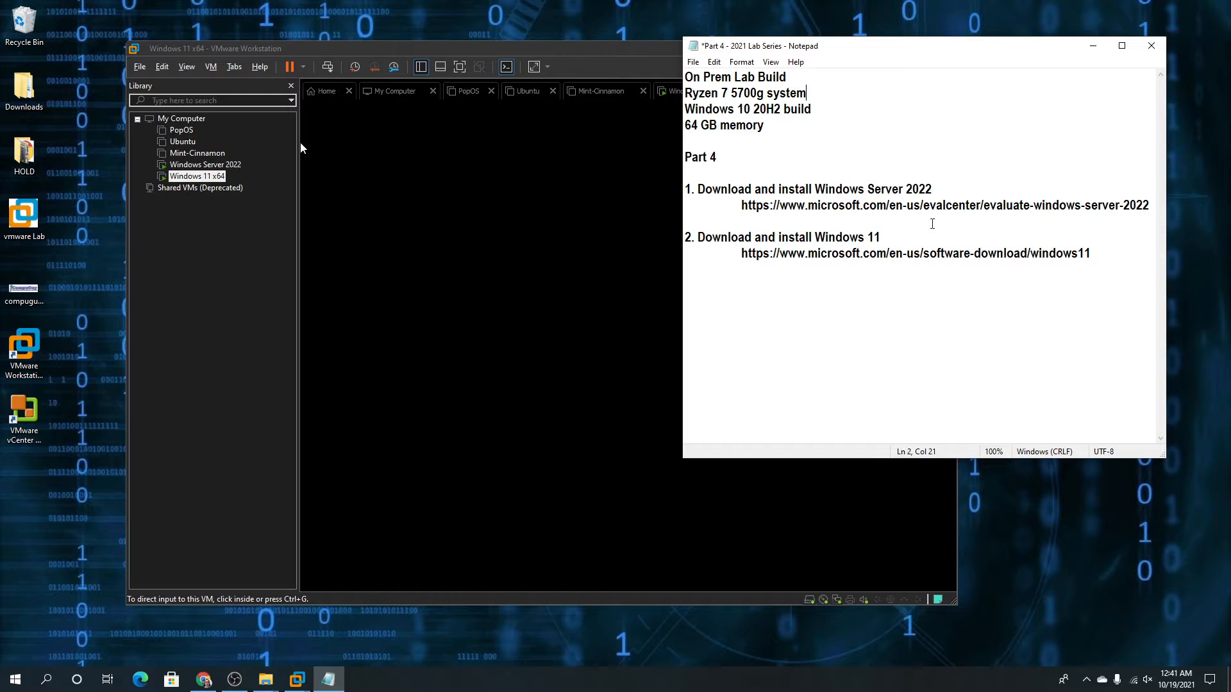
left_click_drag(917, 59, 1060, 27)
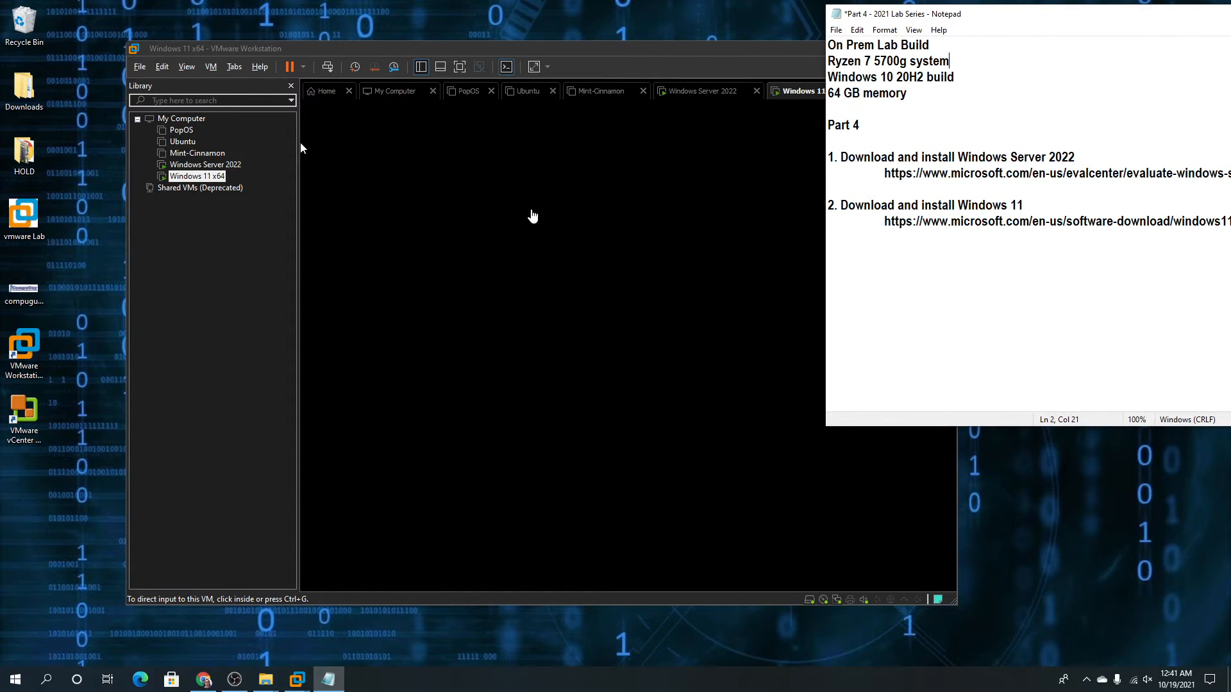
left_click(575, 57)
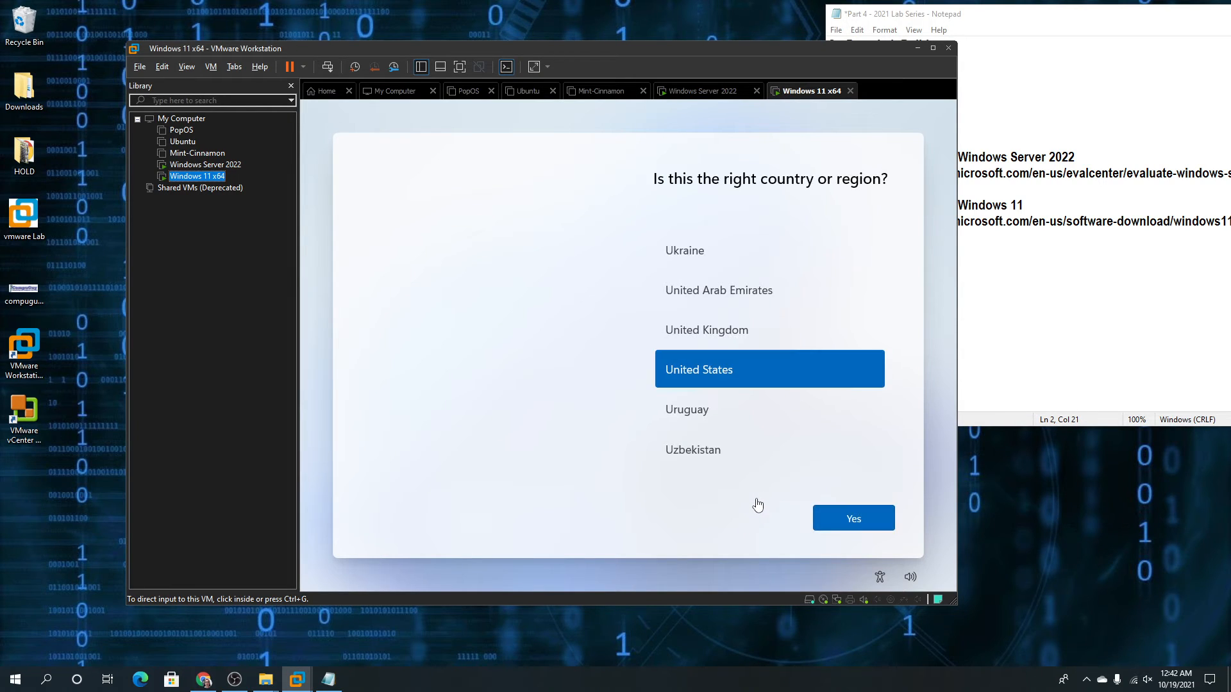
Confirm United States as the region and US keyboard layout, skipping a second layout
left_click(868, 530)
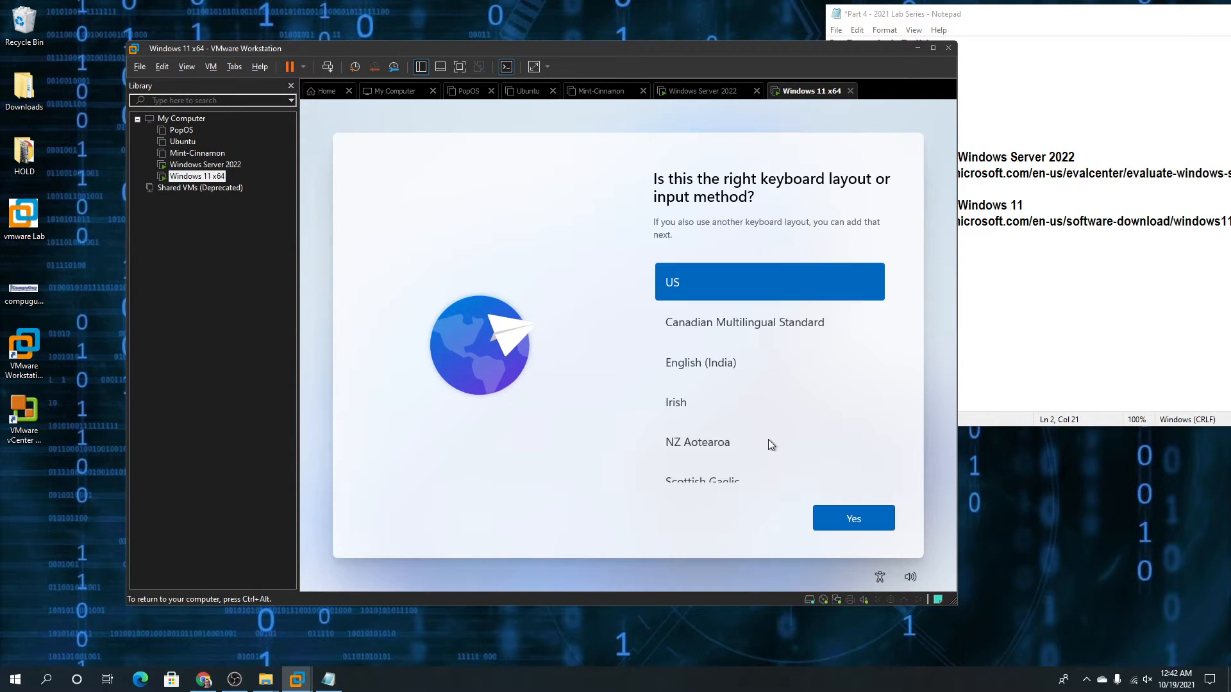
left_click(849, 523)
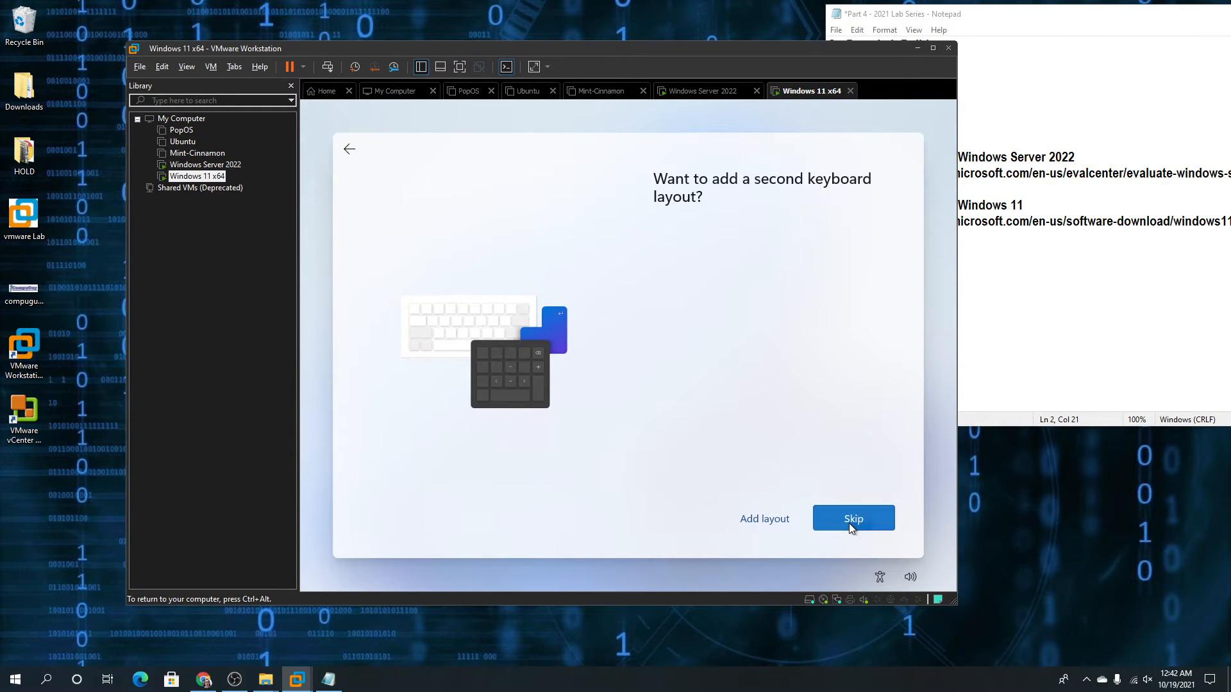
left_click(849, 523)
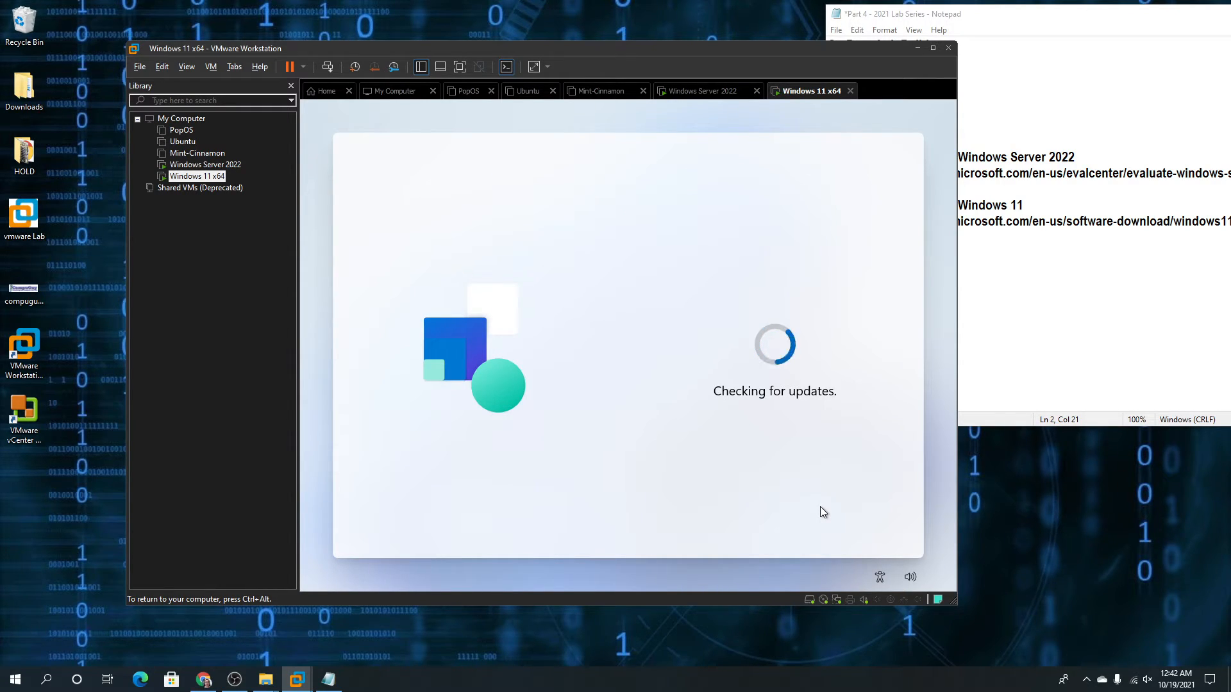
key("ctrl+alt")
Uncheck Connected on the Windows 11 VM's Network Adapter and save the settings
right_click(199, 182)
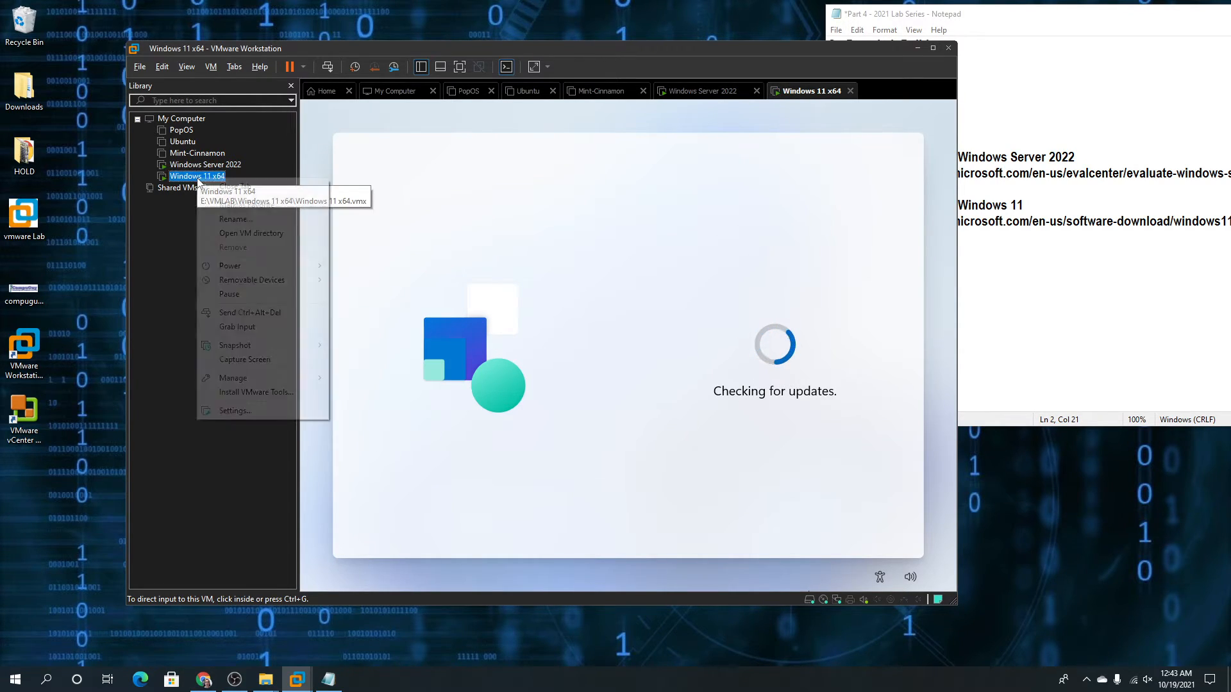
left_click(246, 413)
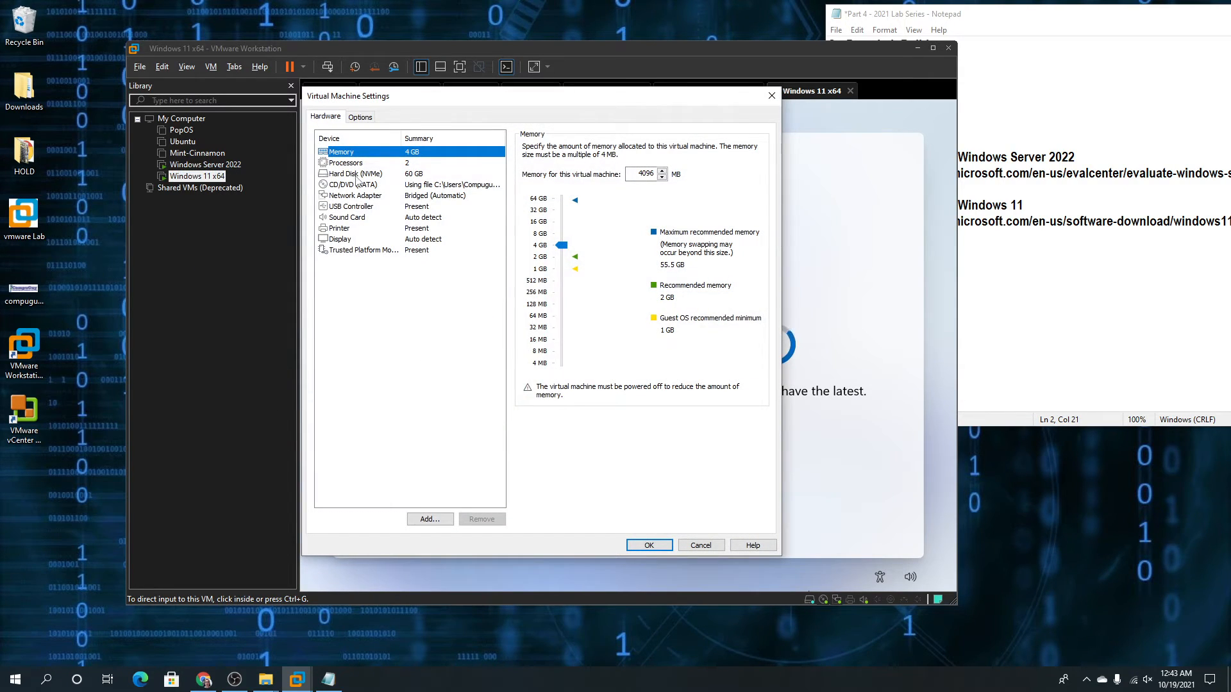
left_click(354, 195)
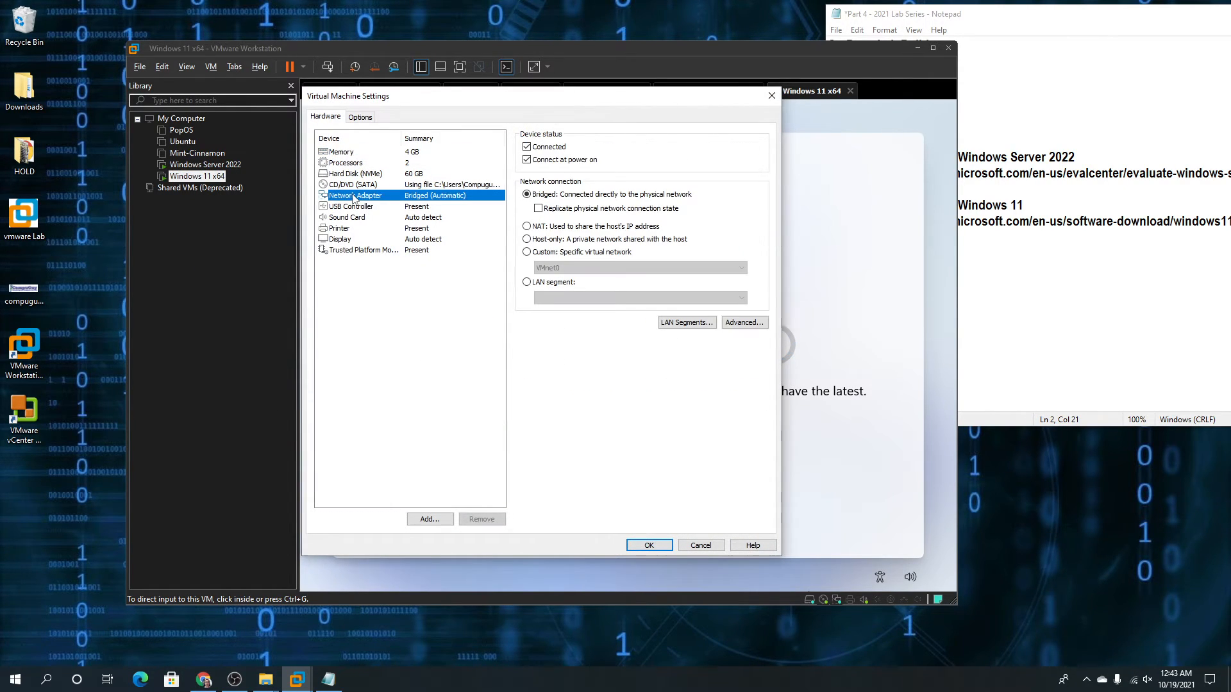
left_click(527, 147)
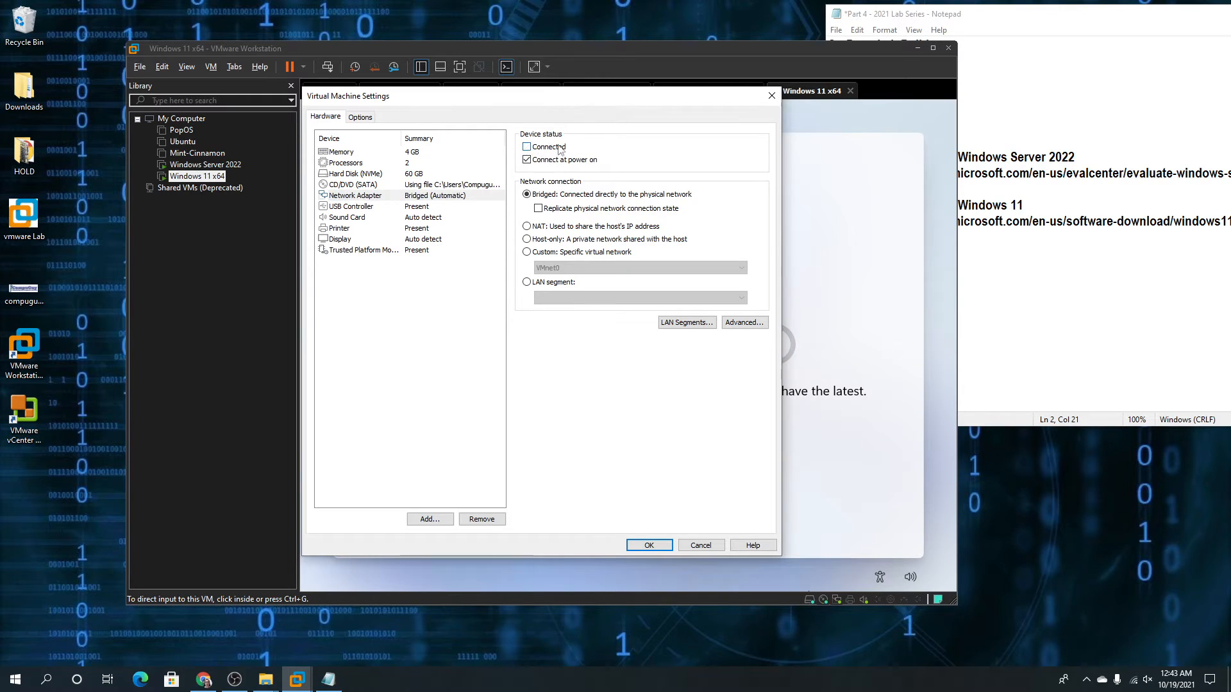
left_click(649, 546)
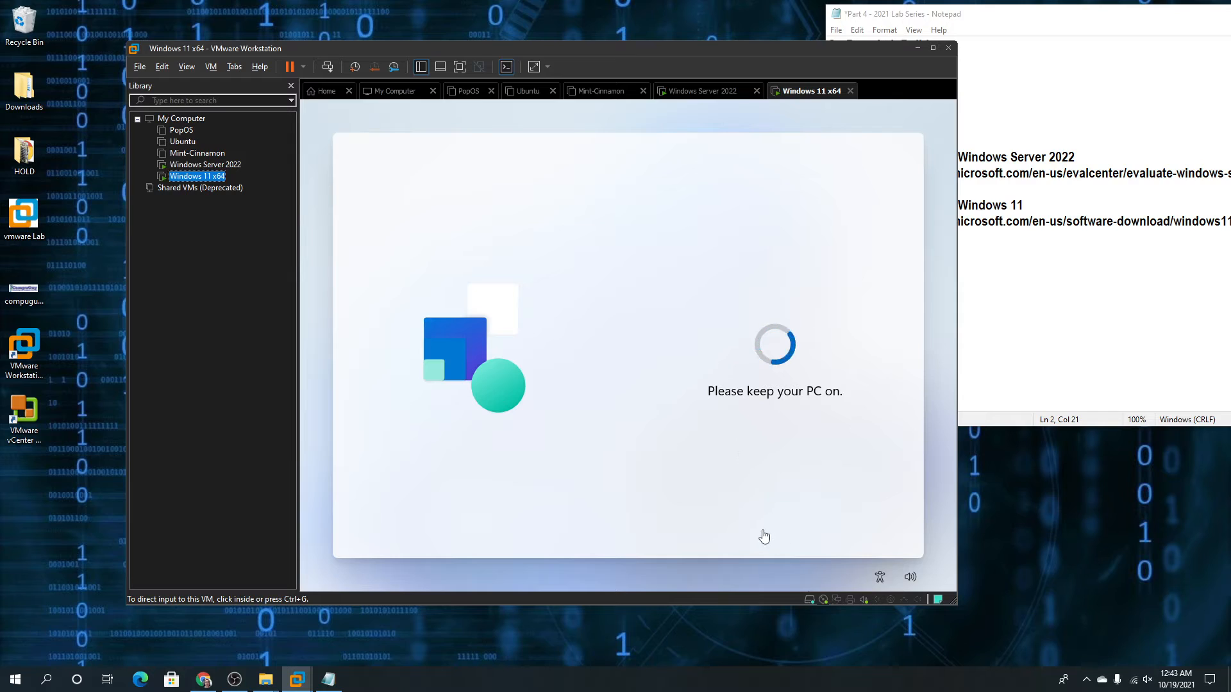
left_click(836, 602)
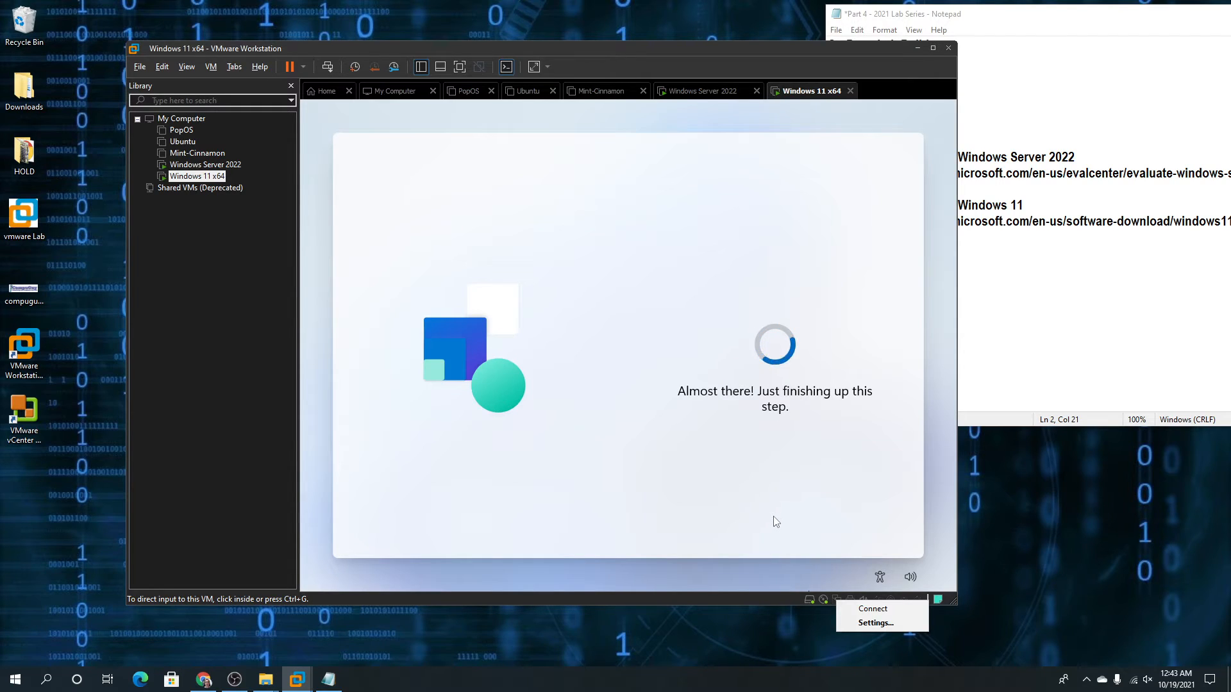
left_click(754, 599)
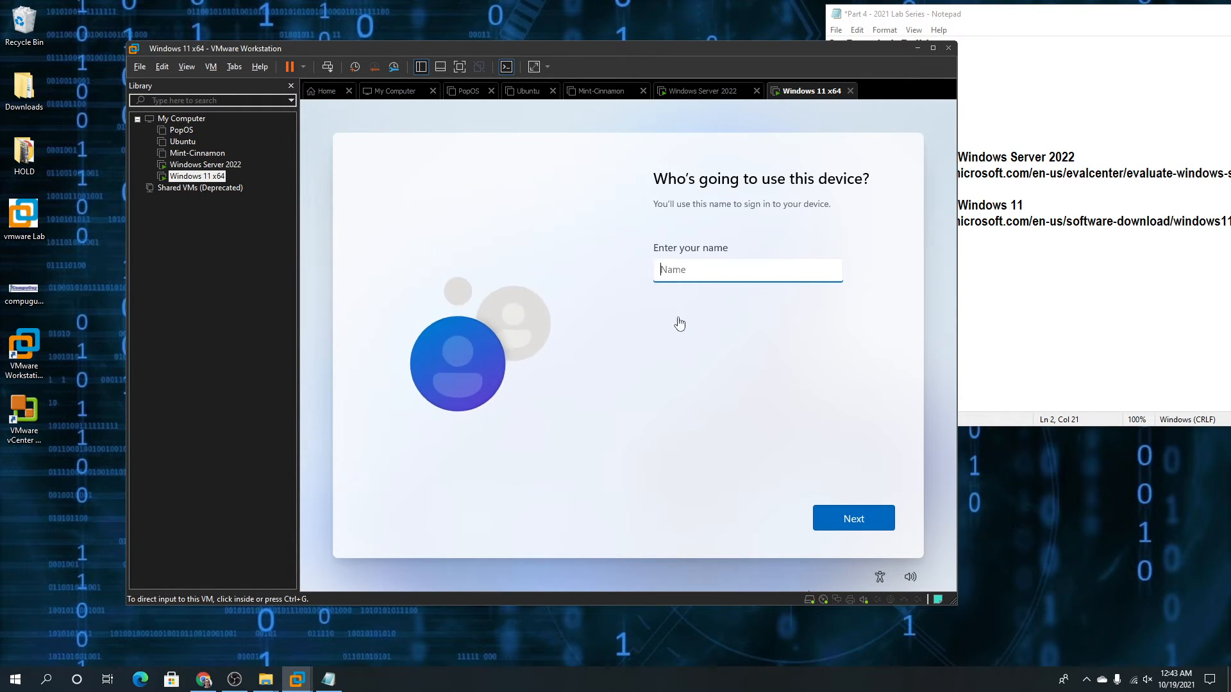
Enter the local account name, then type and confirm the account password
left_click(687, 274)
type("Compuguy")
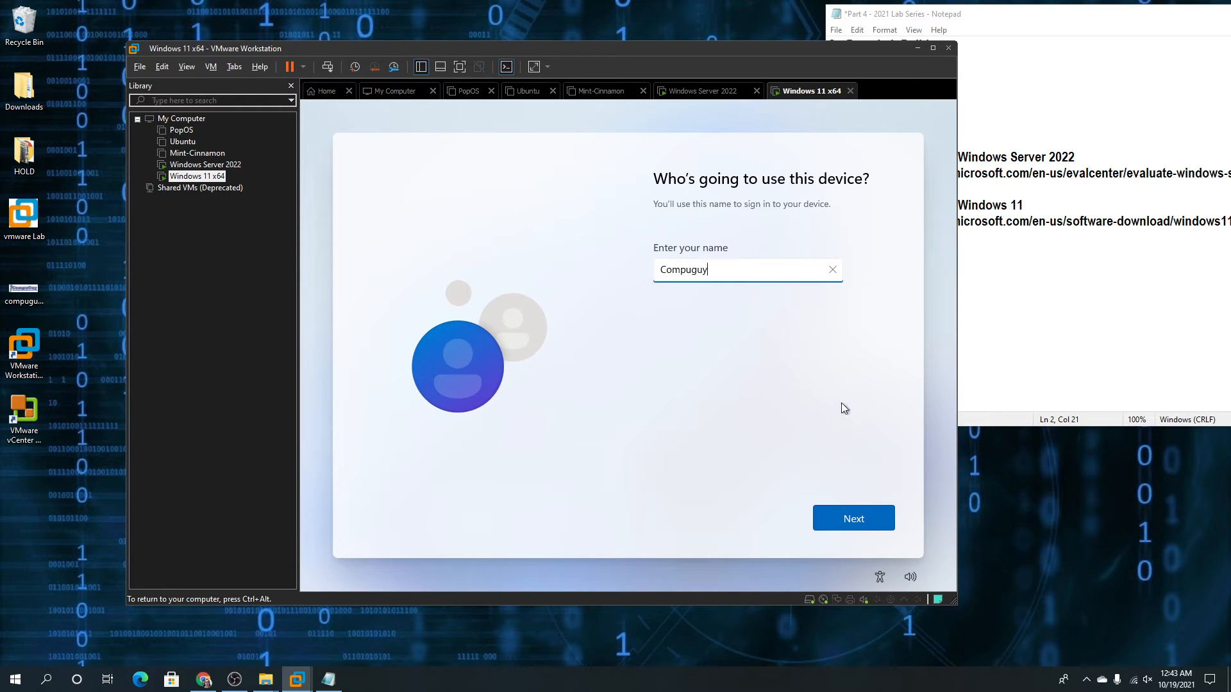
left_click(859, 527)
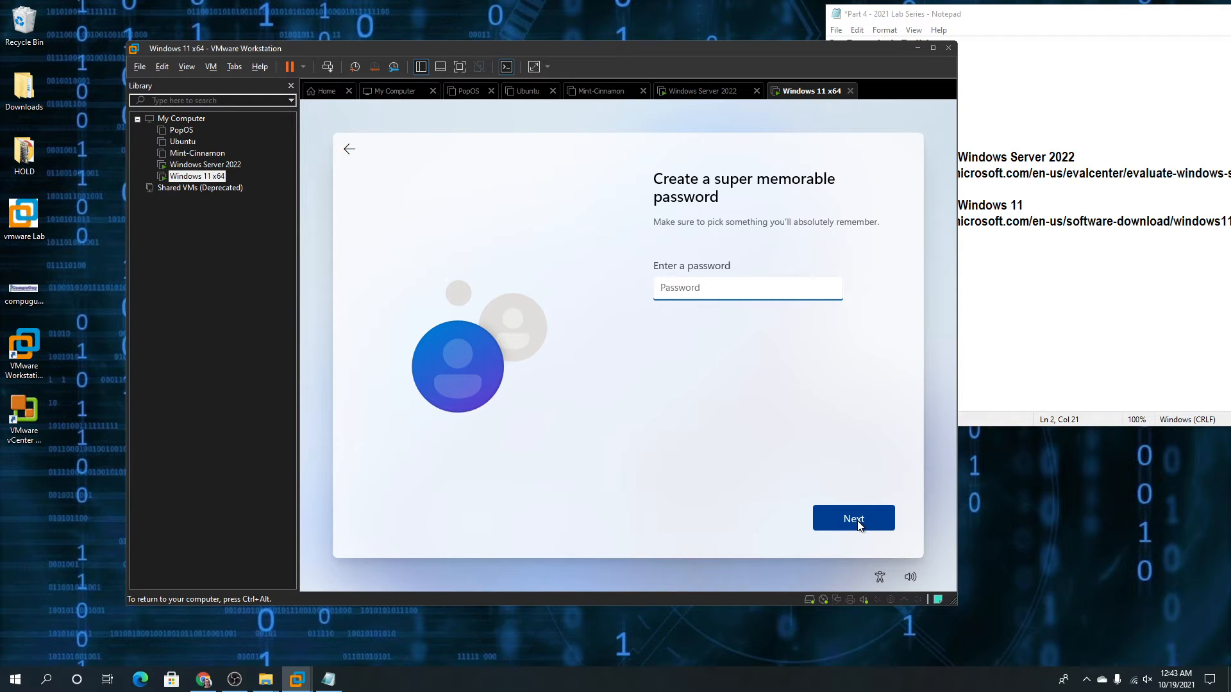
type("•••••••••")
left_click(858, 520)
type("••")
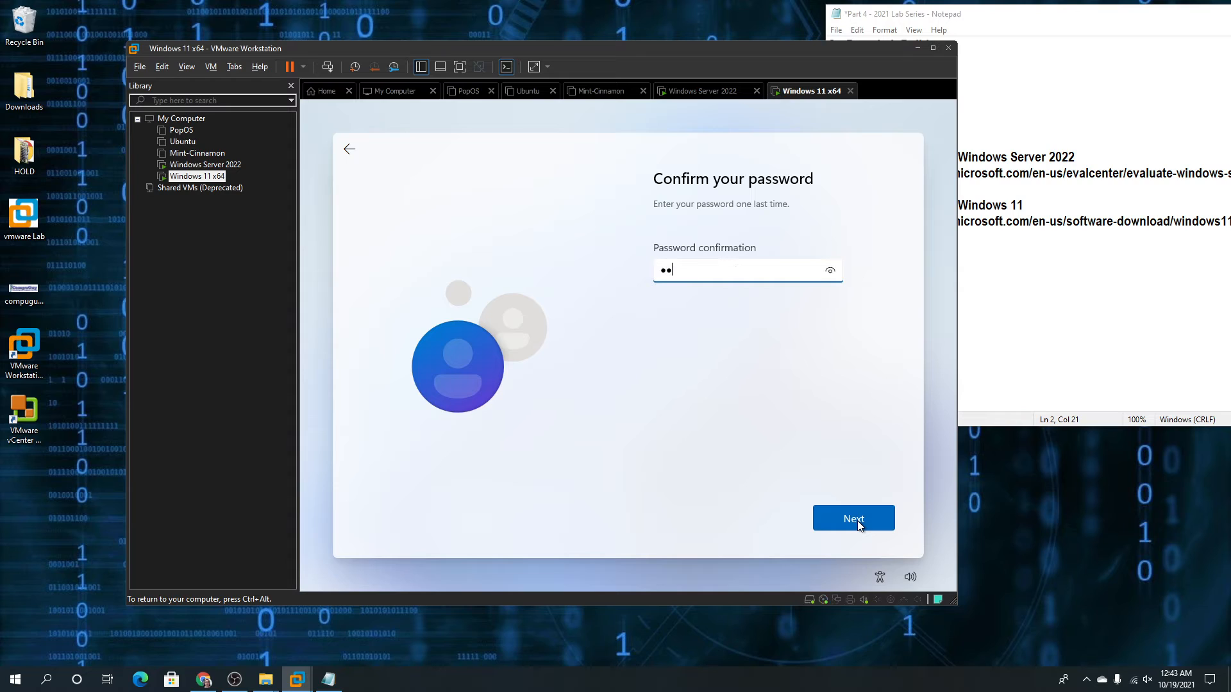
left_click(857, 522)
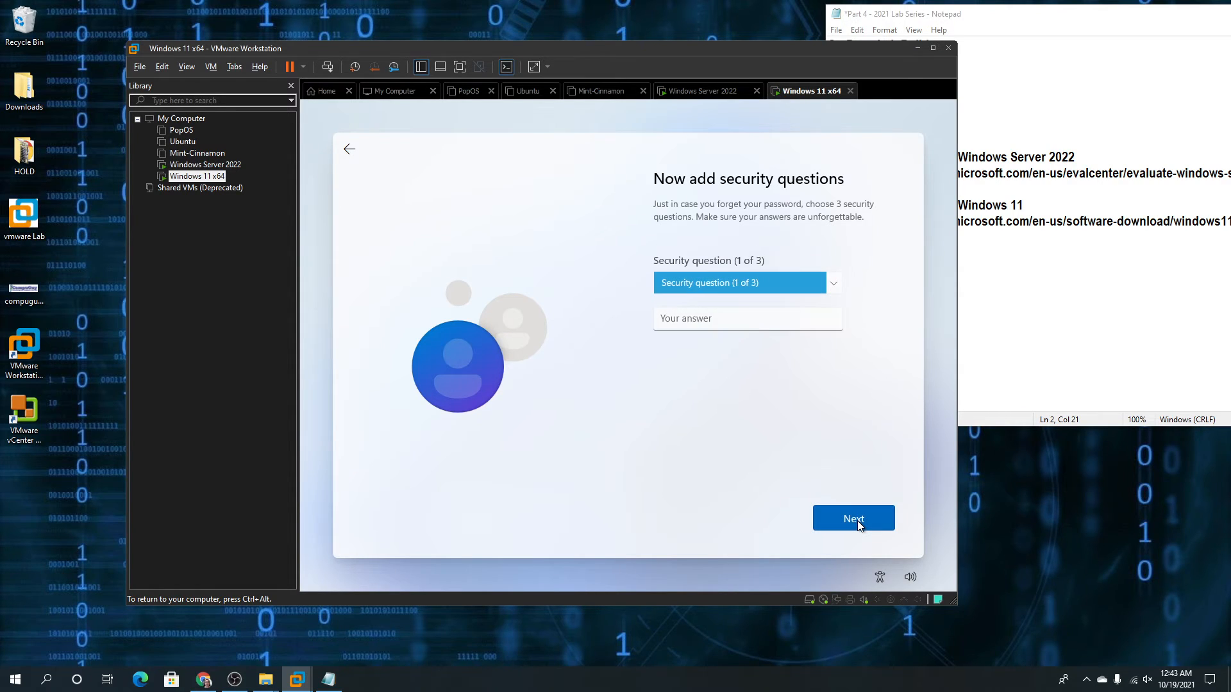
Choose the first security question and enter its answer
left_click(709, 317)
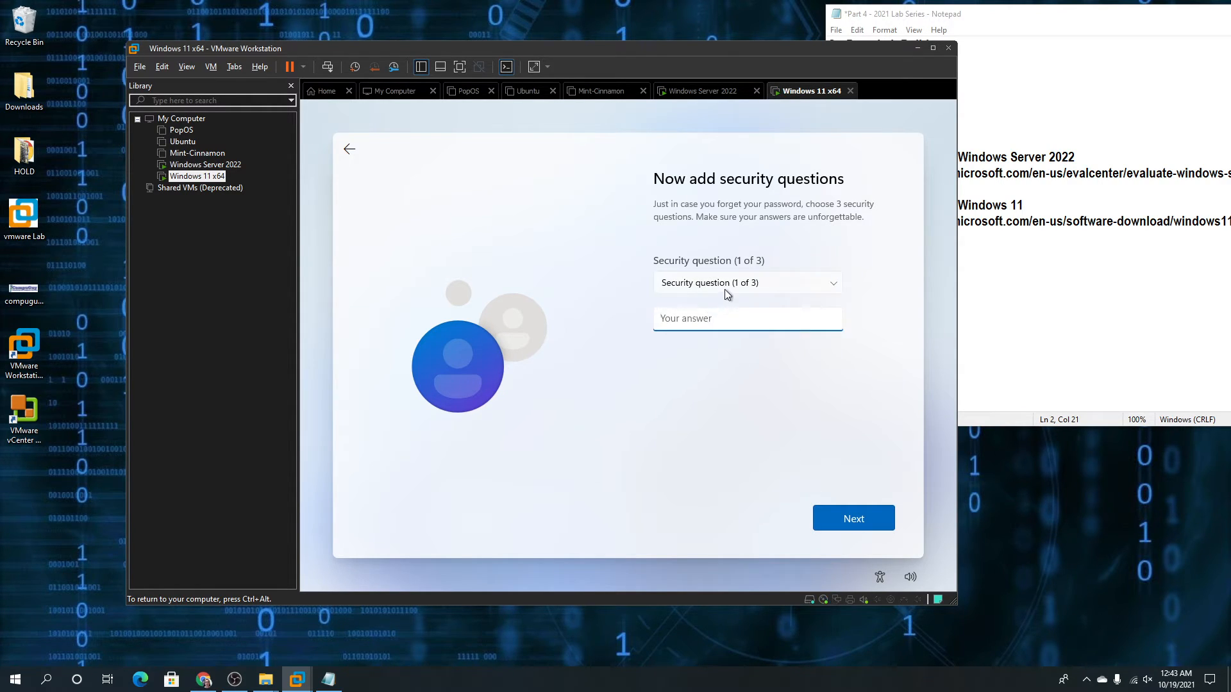
left_click(726, 290)
left_click(727, 295)
left_click(722, 318)
left_click(853, 518)
Choose the childhood nickname and first school questions and enter their answers
left_click(746, 282)
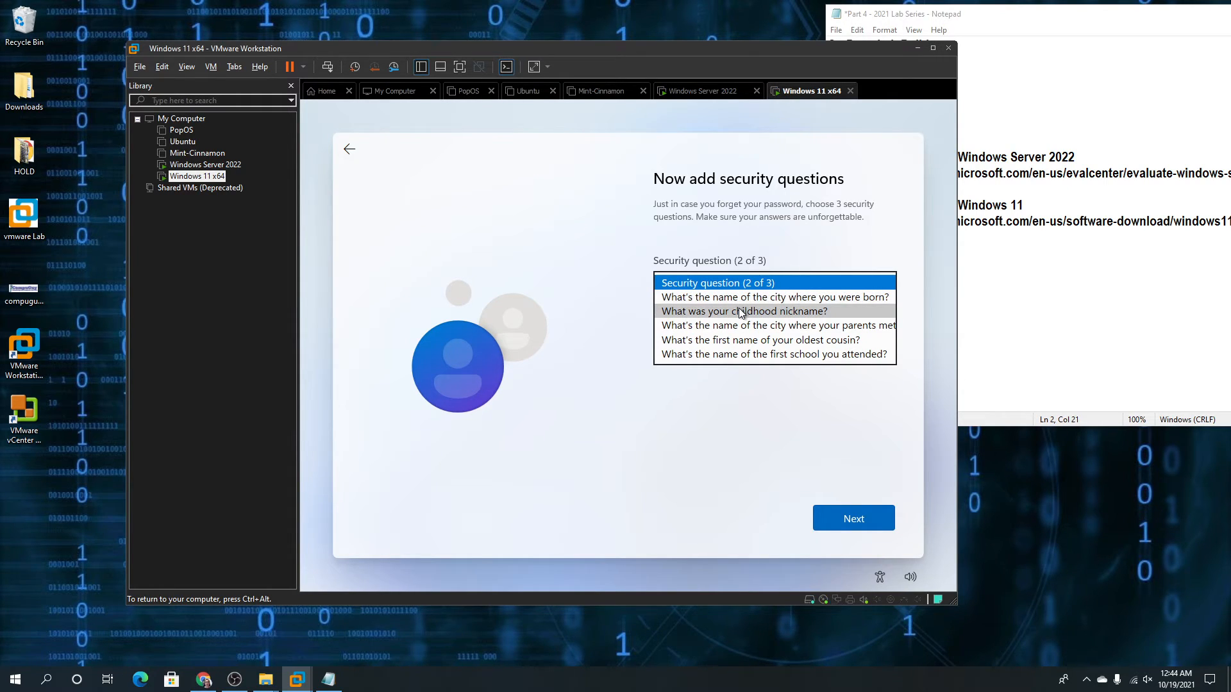
left_click(740, 312)
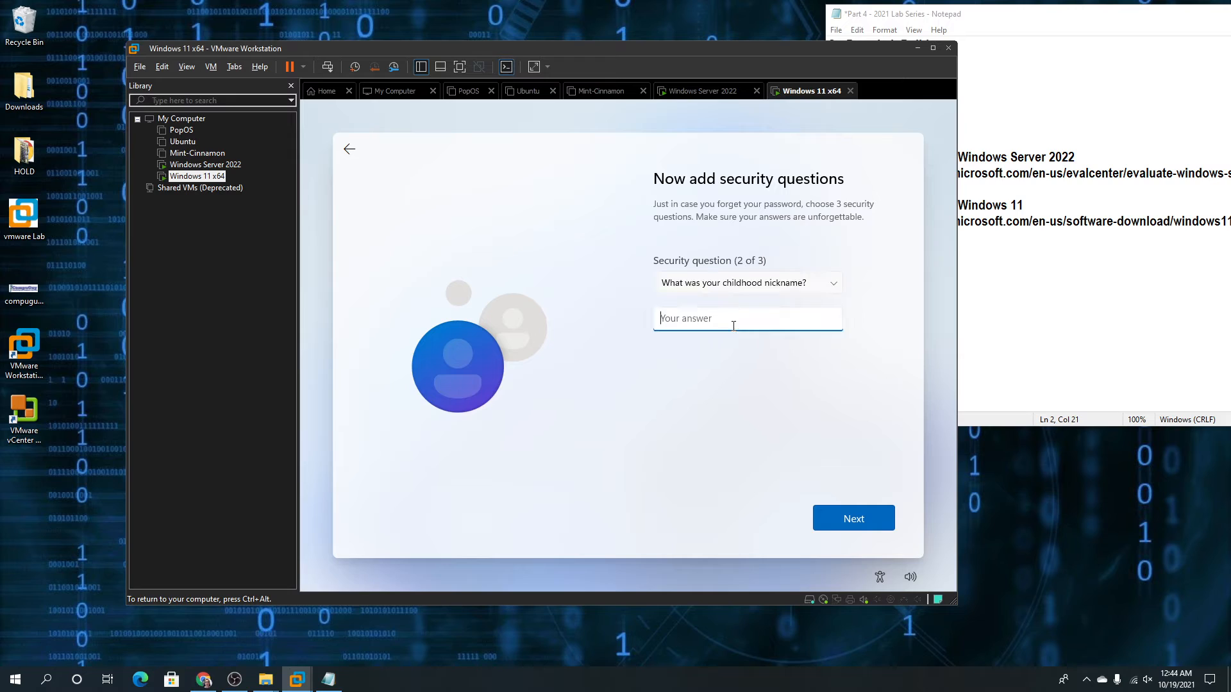
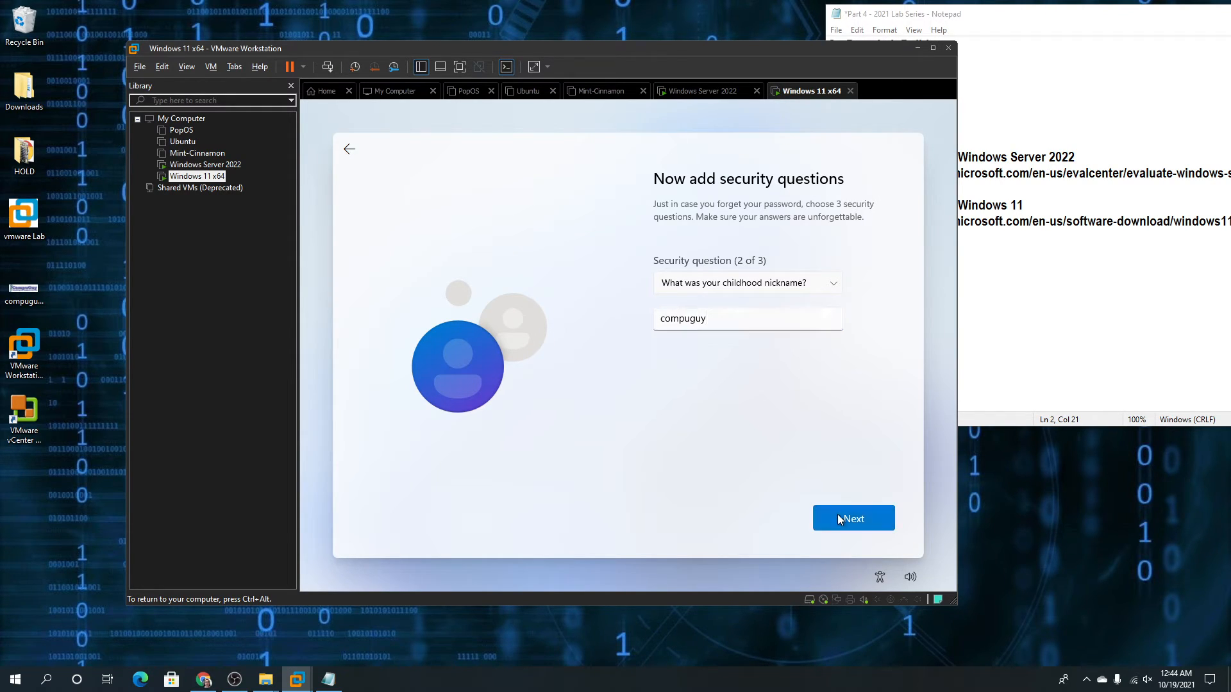
left_click(837, 514)
left_click(754, 283)
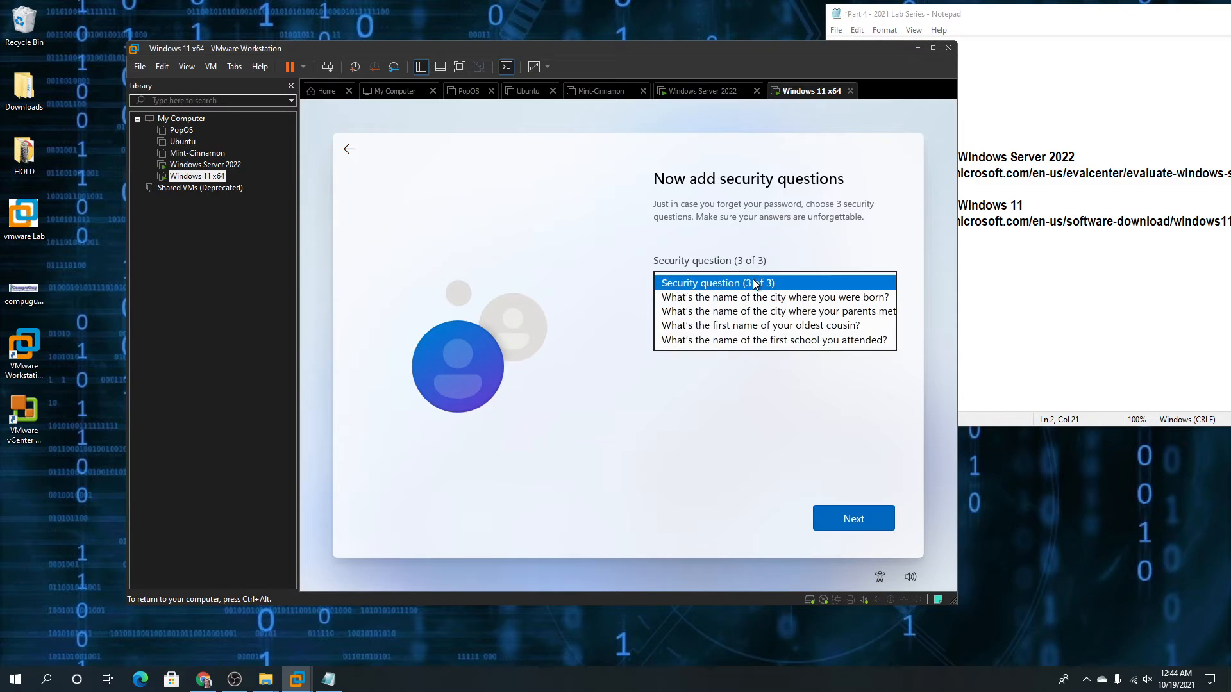
left_click(750, 340)
left_click(743, 320)
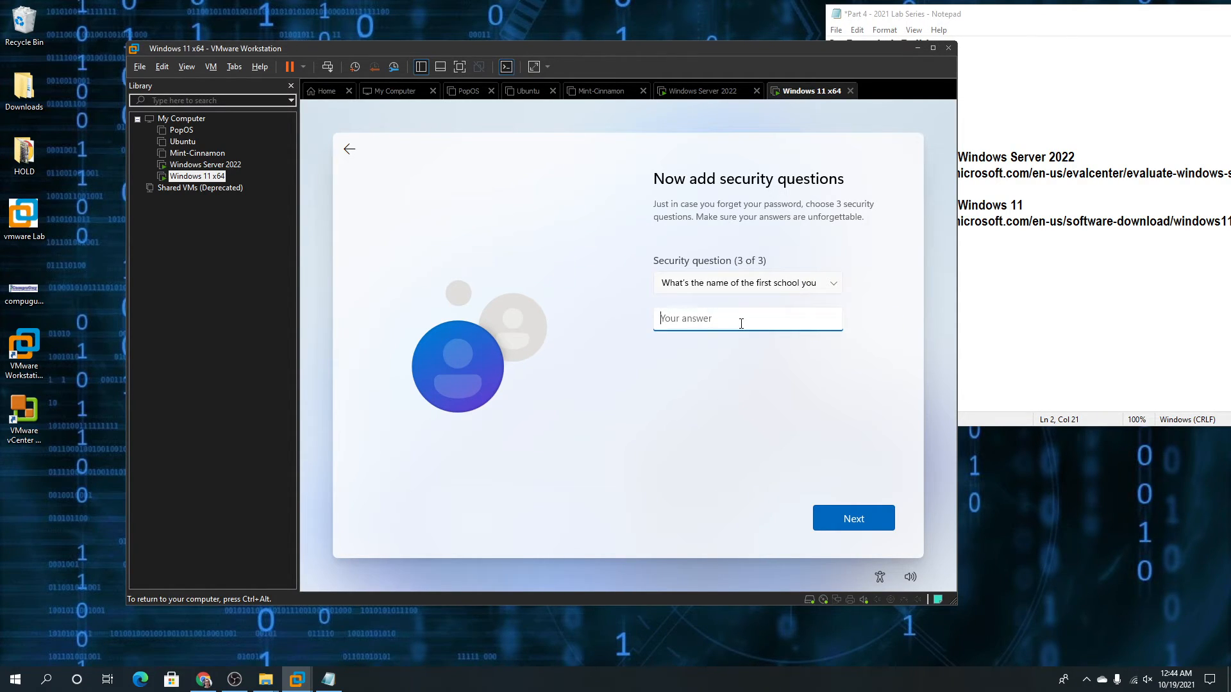
left_click(871, 528)
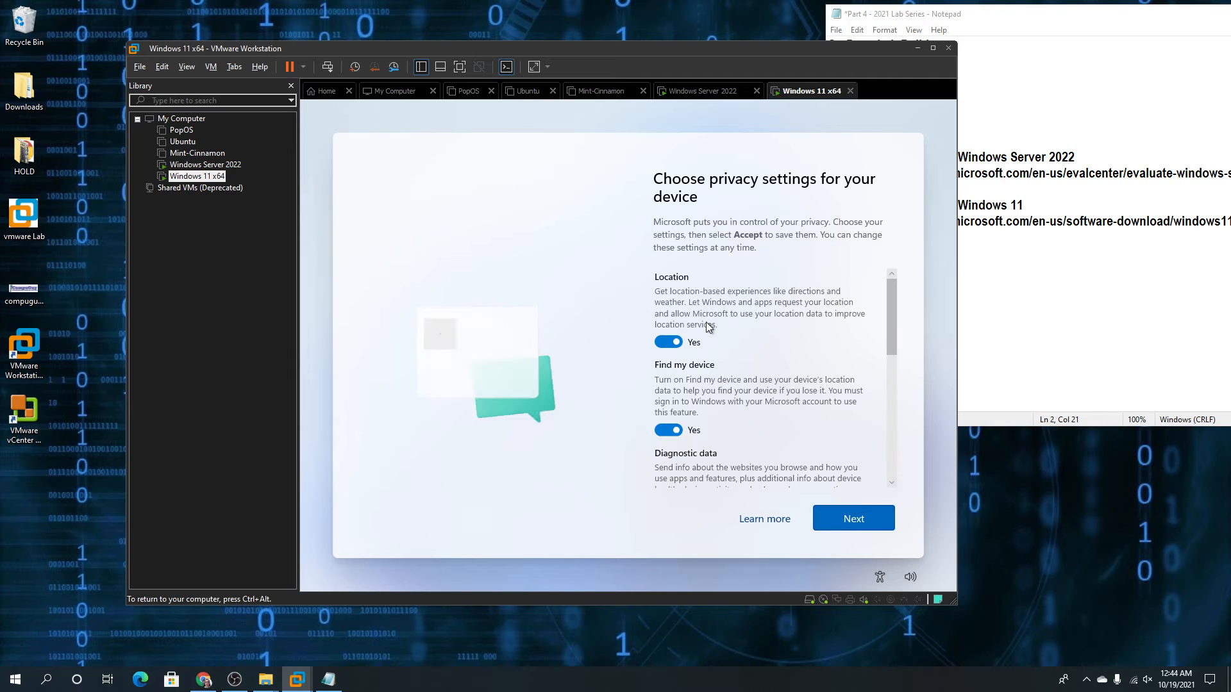
Set Location, Find my device, Inking & typing, Tailored experiences and Advertising ID to No, then Accept
left_click(662, 343)
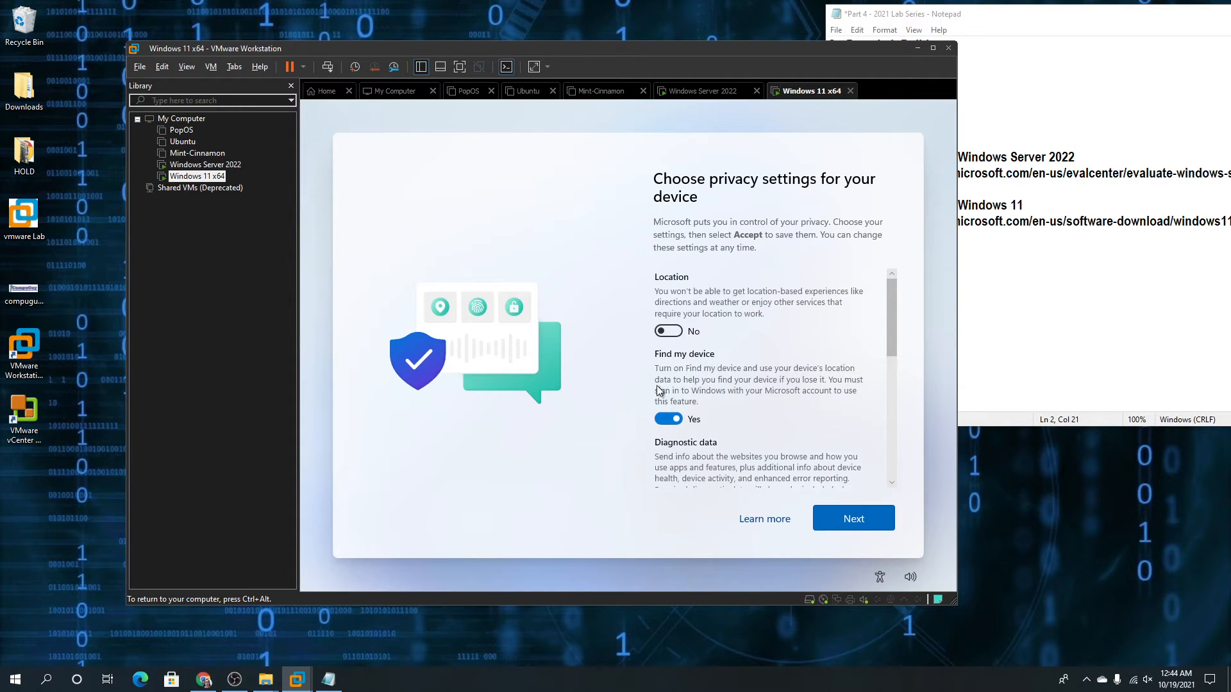
left_click(663, 420)
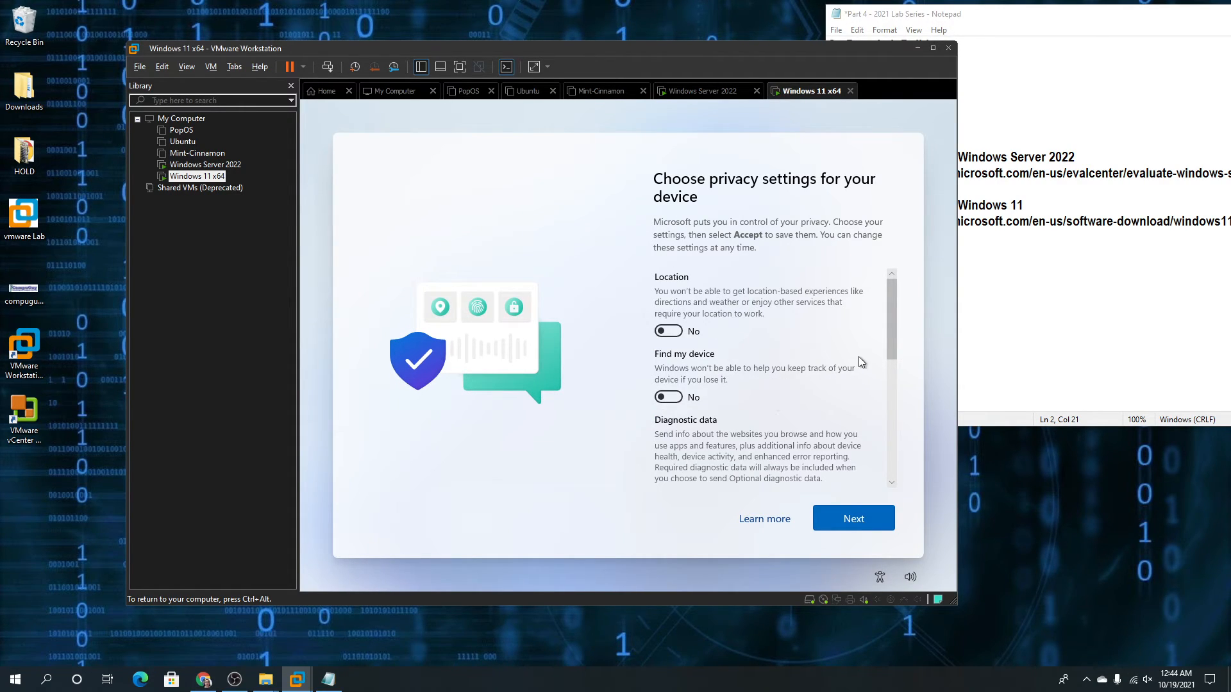
left_click_drag(891, 341, 893, 427)
left_click(671, 345)
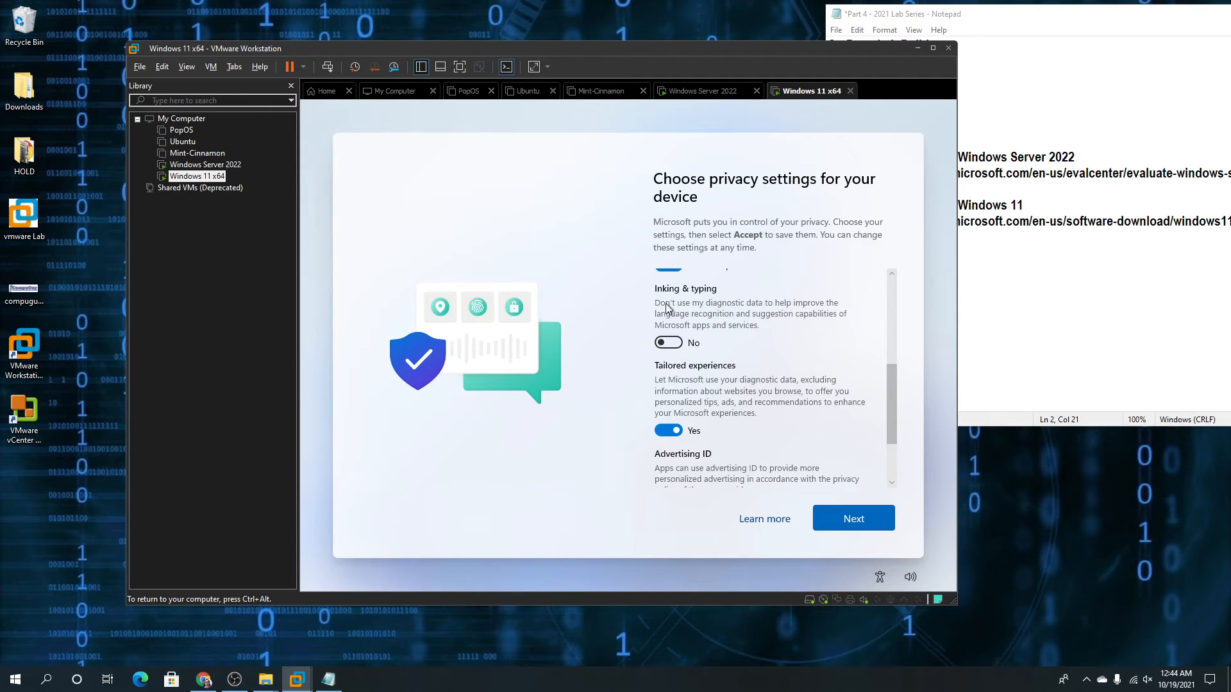
left_click(667, 434)
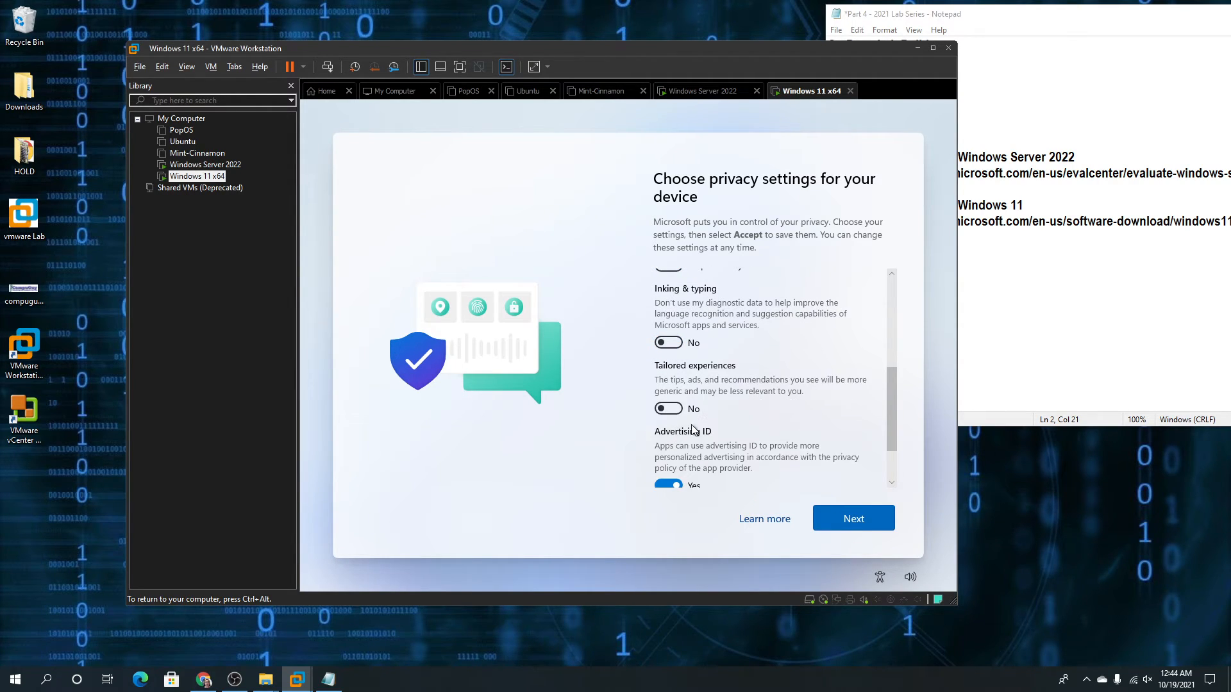
scroll(898, 410, "down", 3)
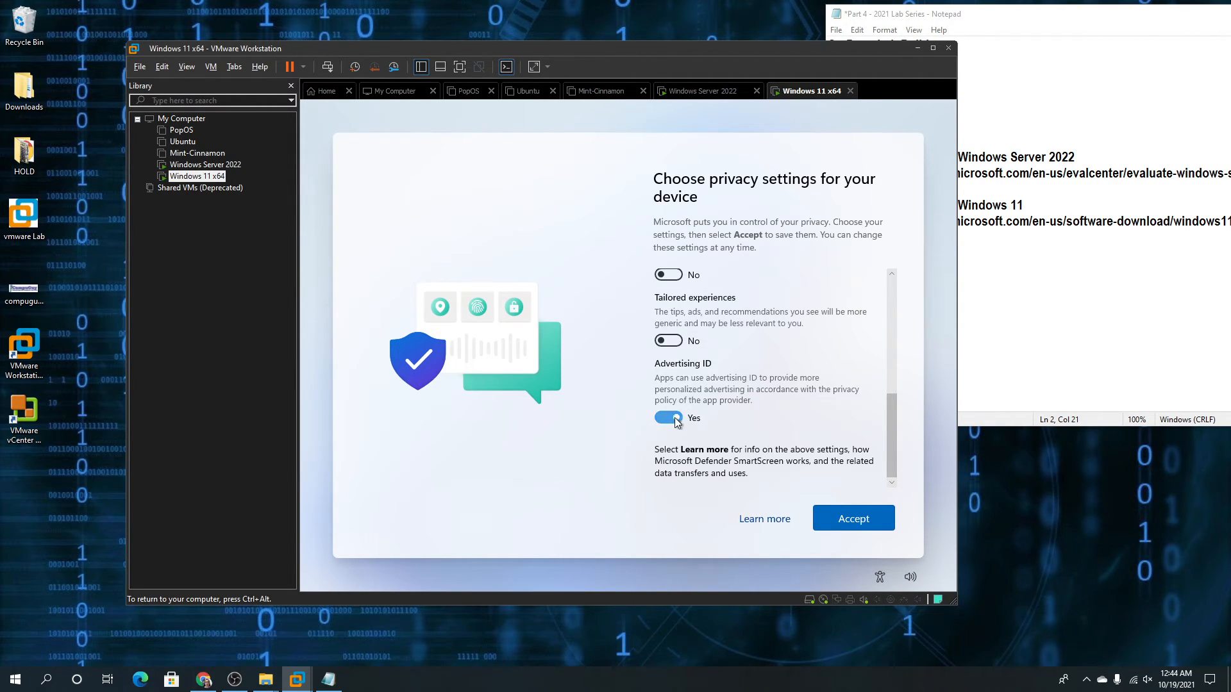
left_click(675, 420)
left_click_drag(886, 436, 869, 325)
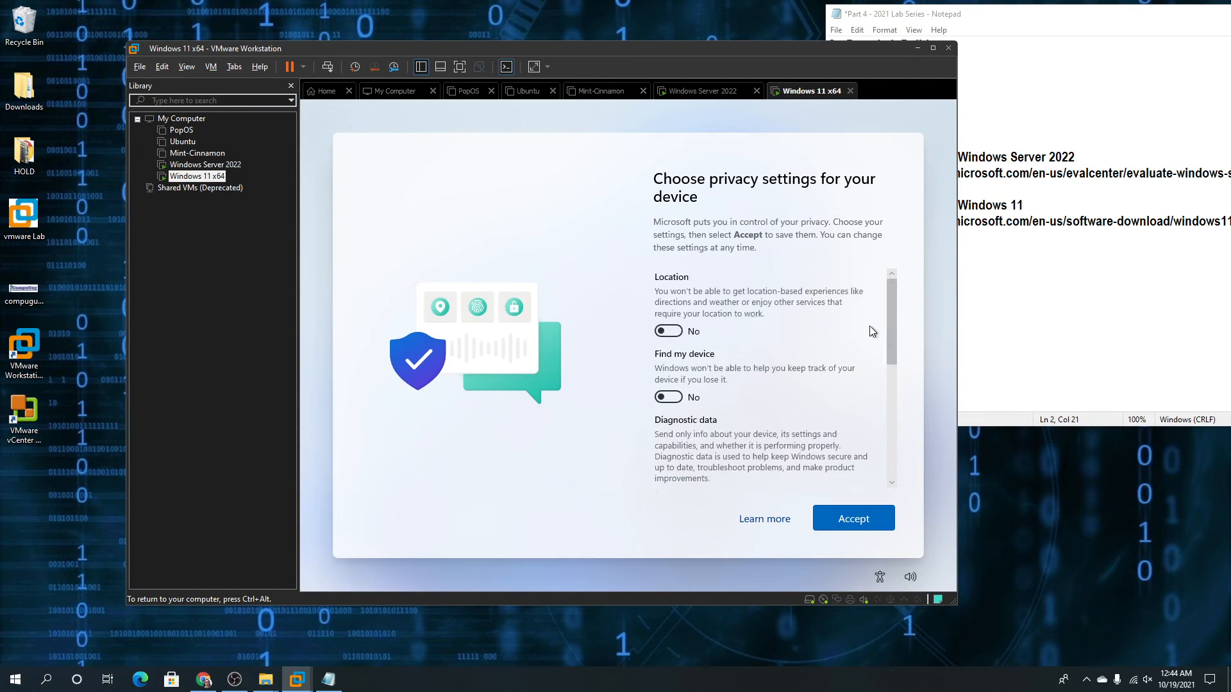
left_click(858, 517)
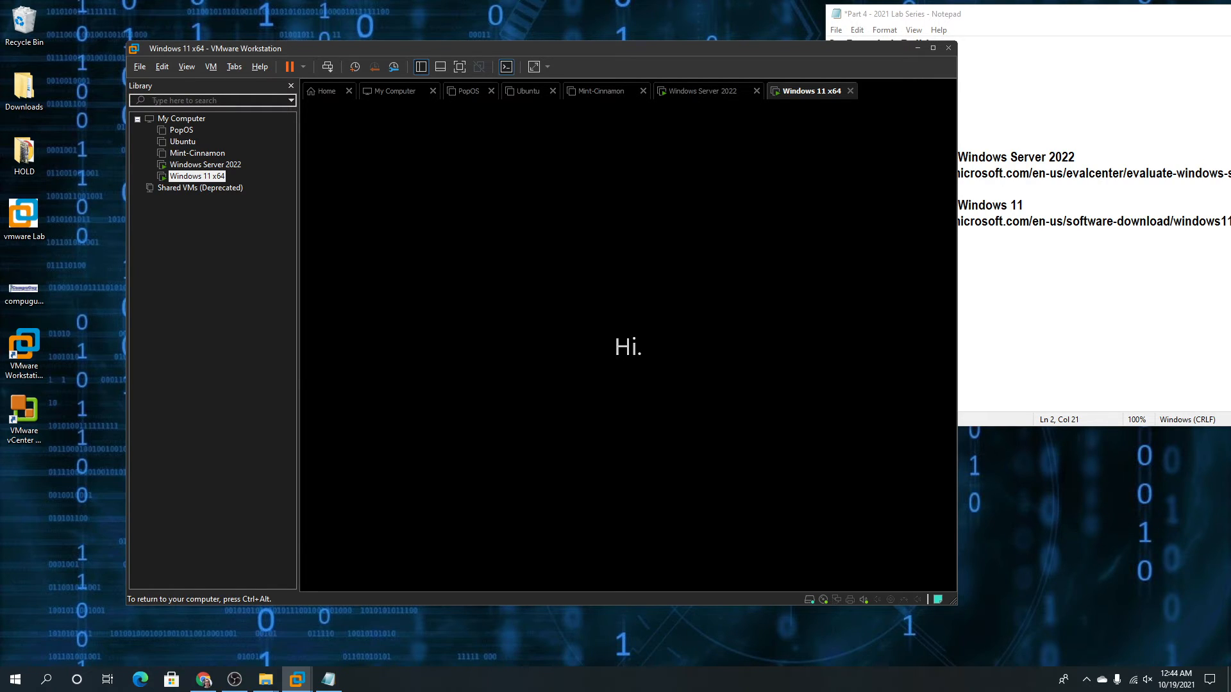
Release the VM and check, then dismiss, the network adapter's connection options
key("ctrl+alt")
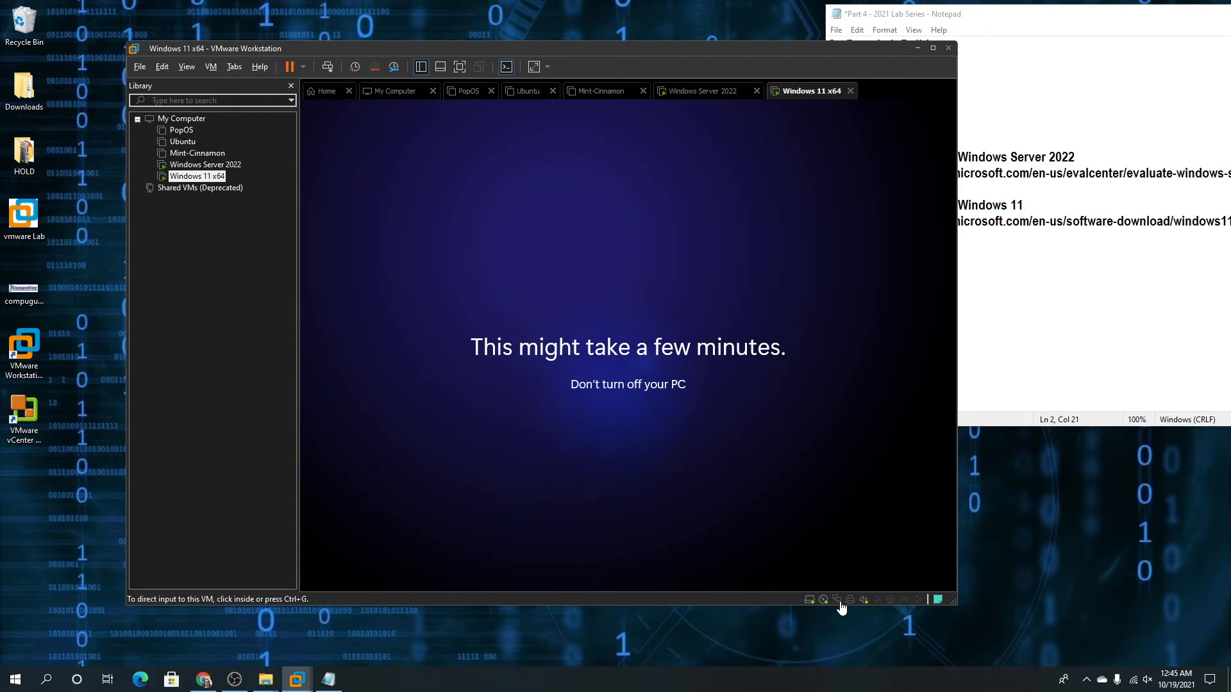
left_click(840, 603)
left_click(824, 623)
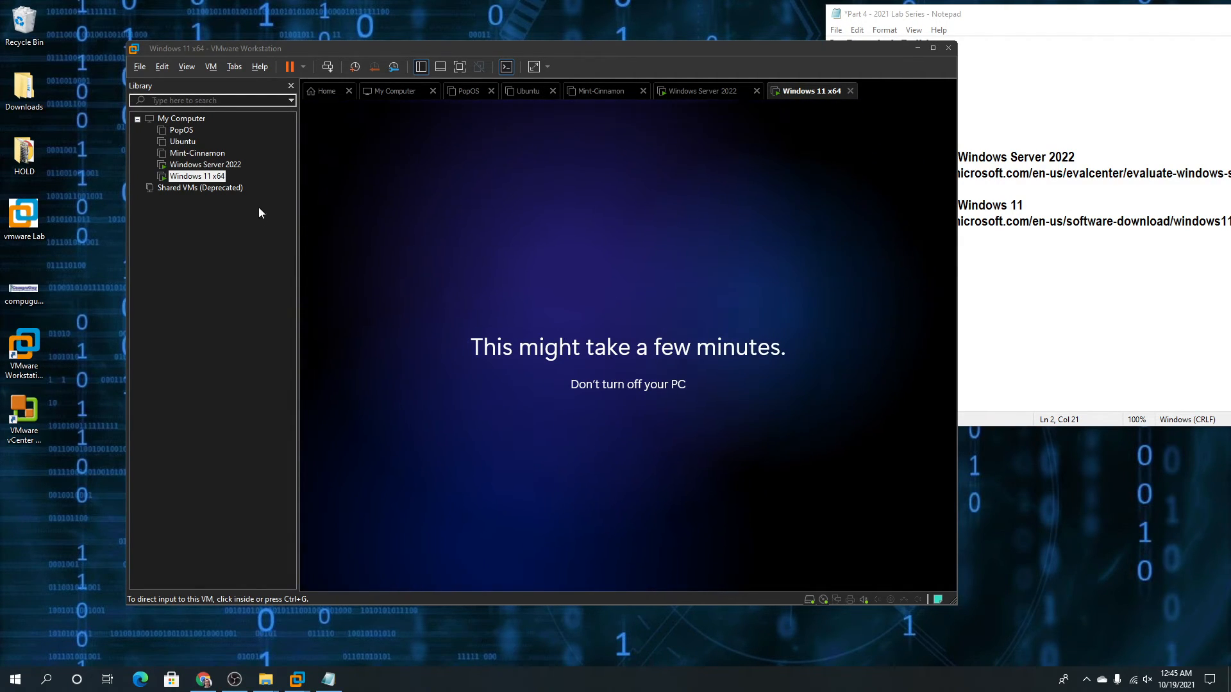
Close the About Windows dialog in Windows Server 2022 and return to the Windows 11 VM
left_click(234, 165)
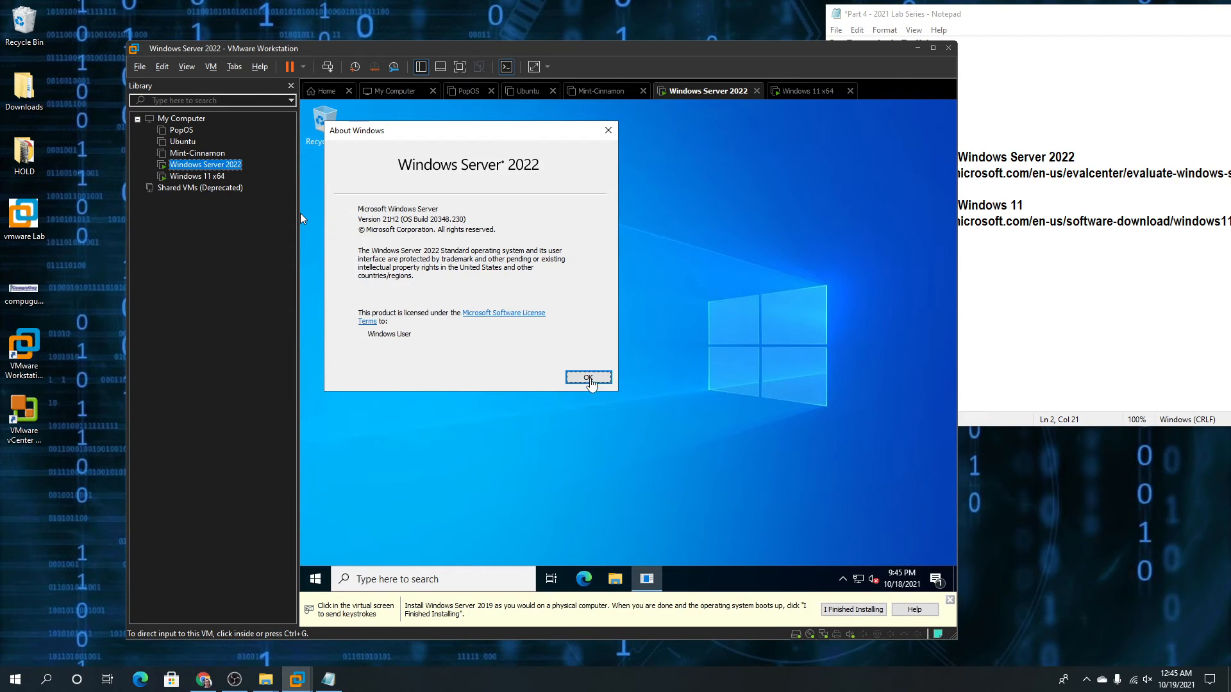
left_click(589, 377)
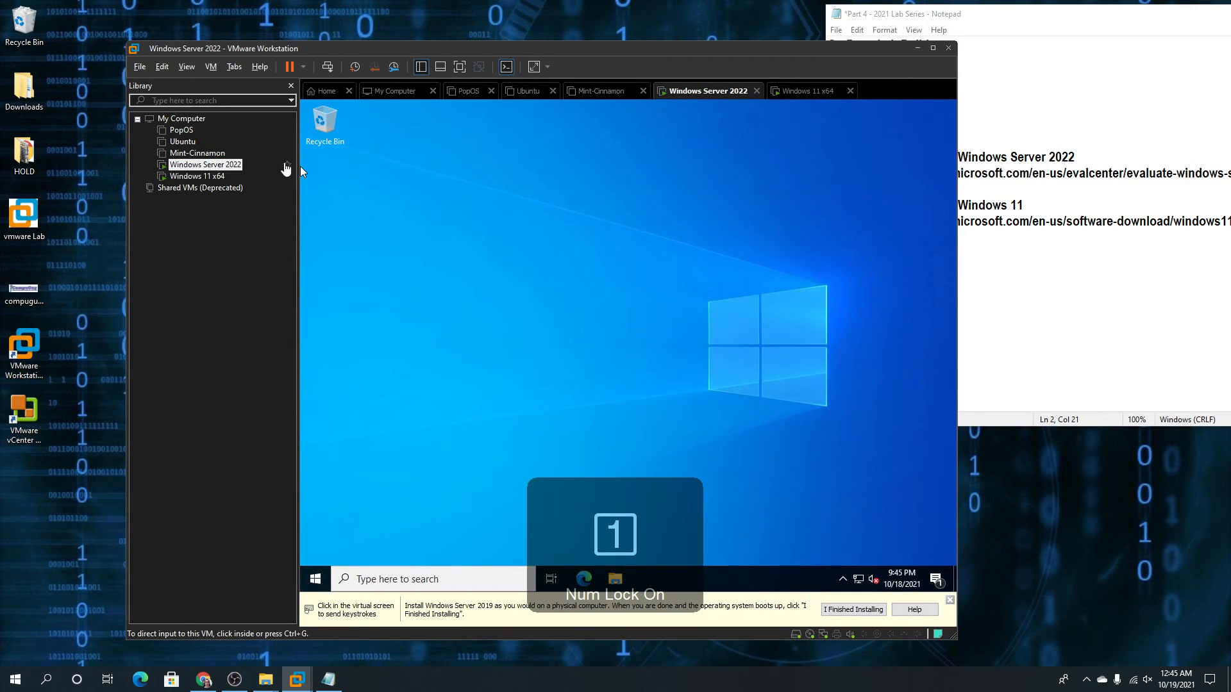
left_click(198, 176)
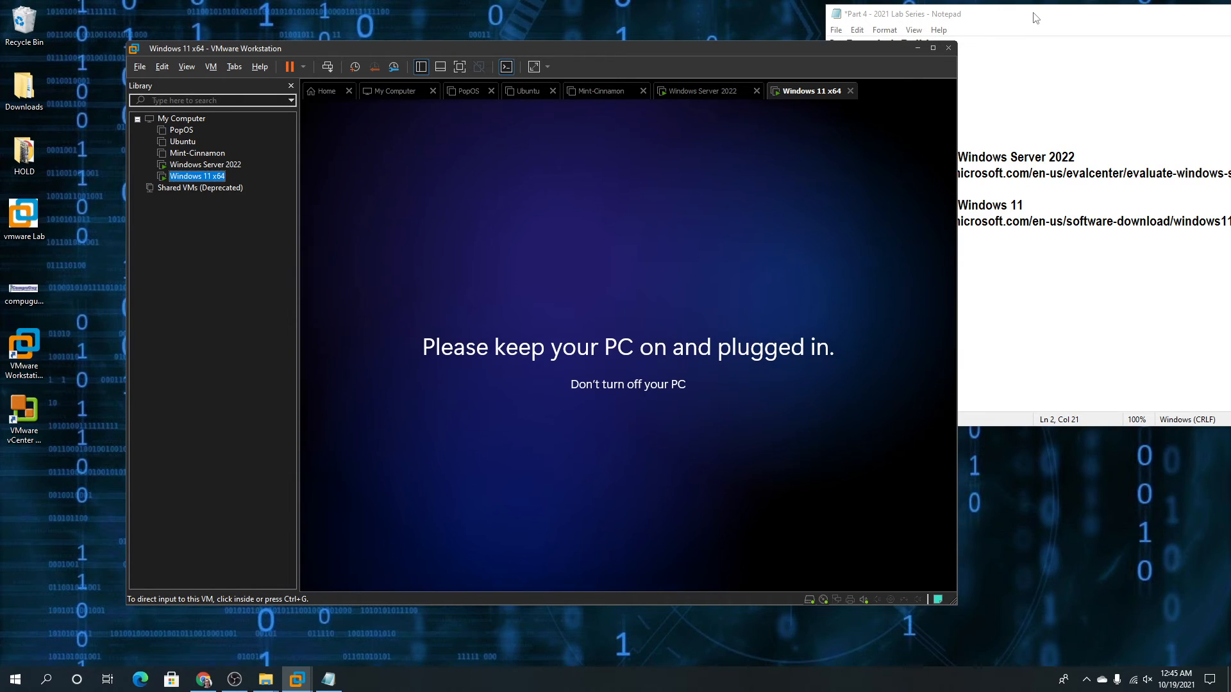
Move the lab notes over VMware, select the Windows 11 and Server 2022 URL lines, then clear the selection
left_click_drag(1036, 17, 925, 25)
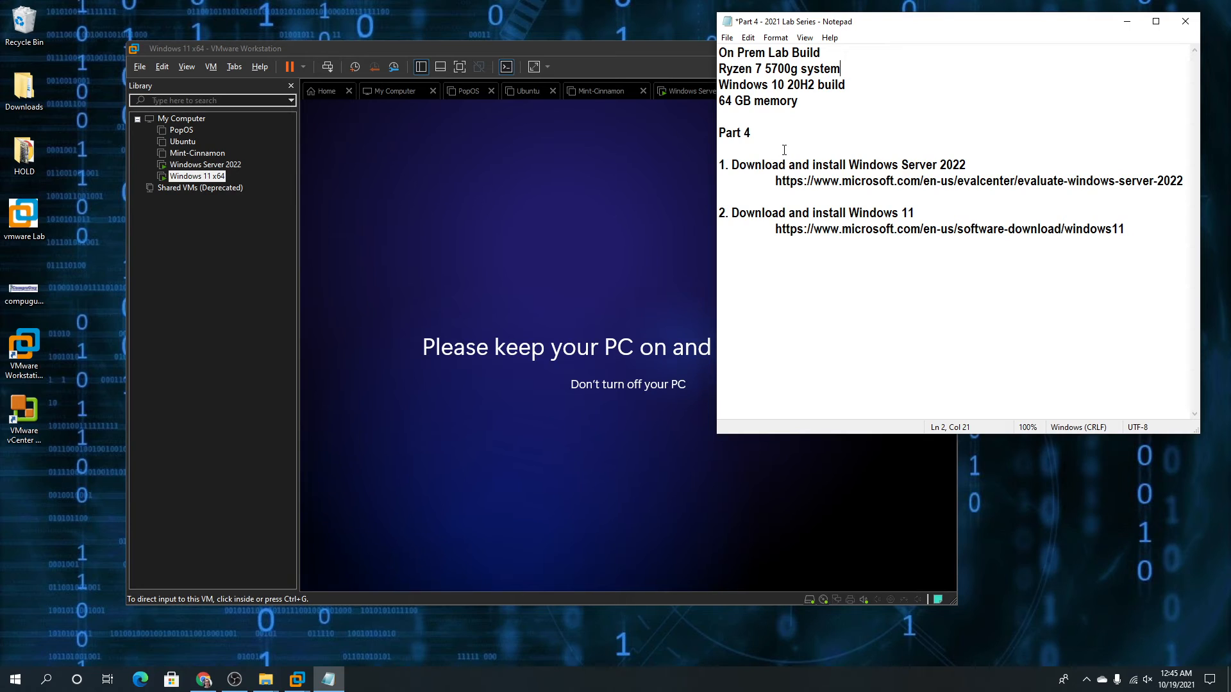
left_click_drag(1133, 231, 723, 215)
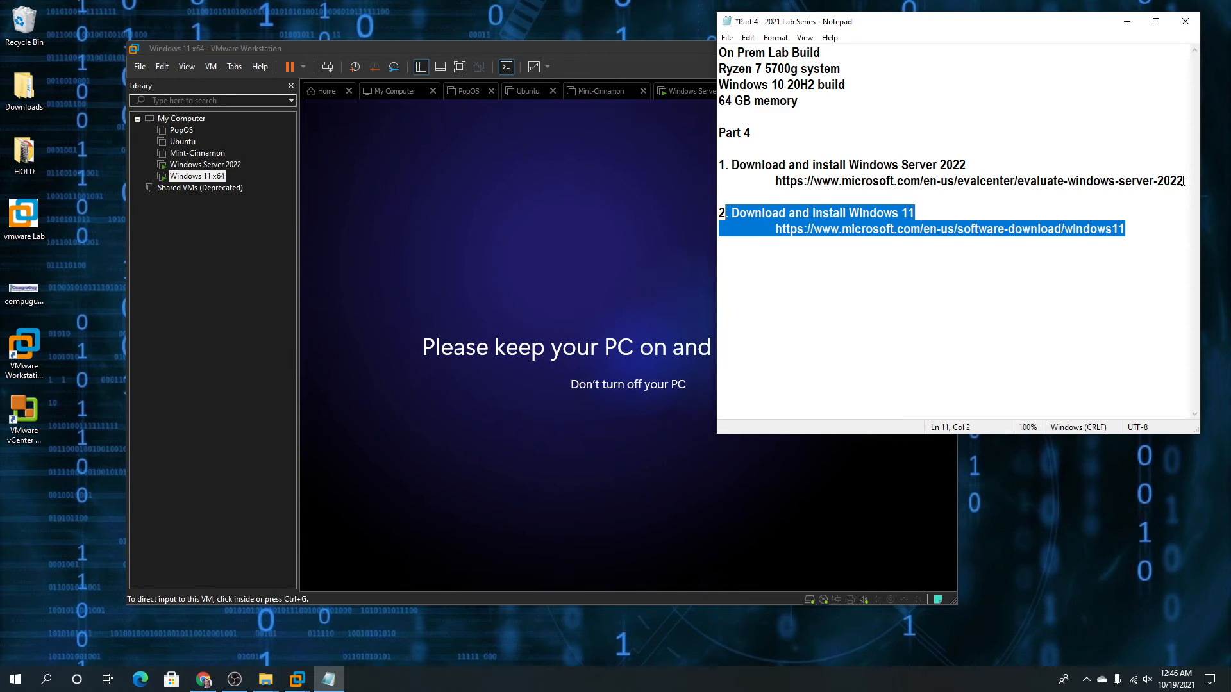
left_click_drag(1183, 182, 724, 138)
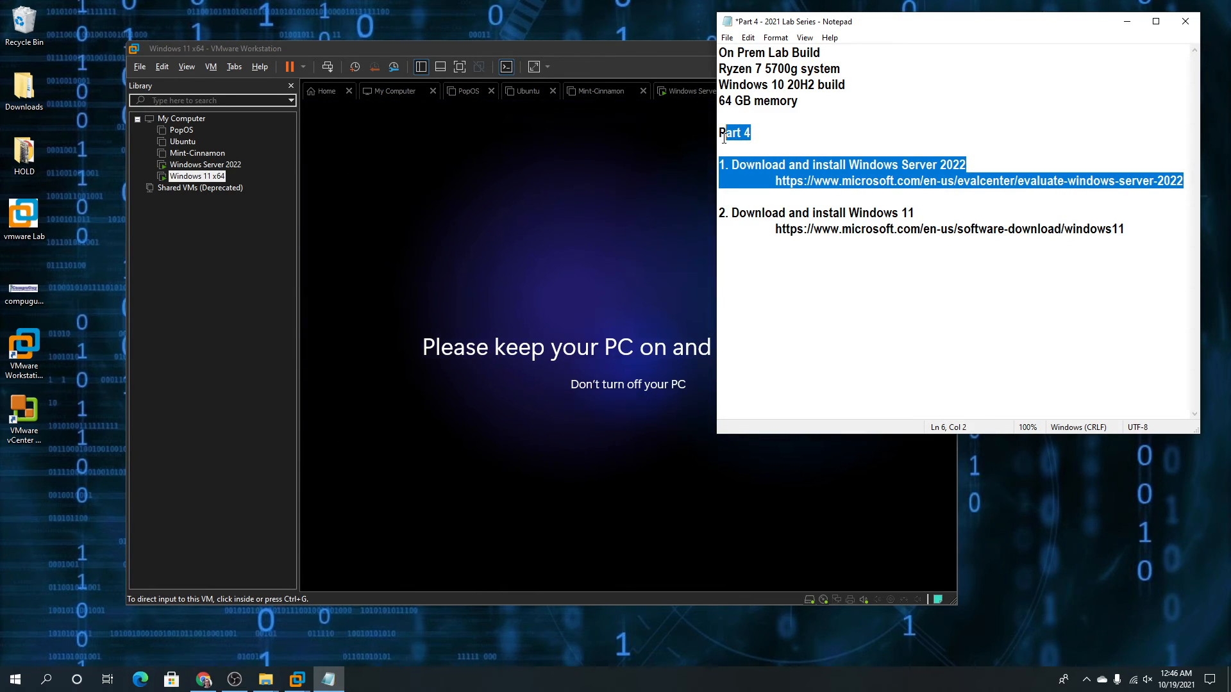
left_click(778, 137)
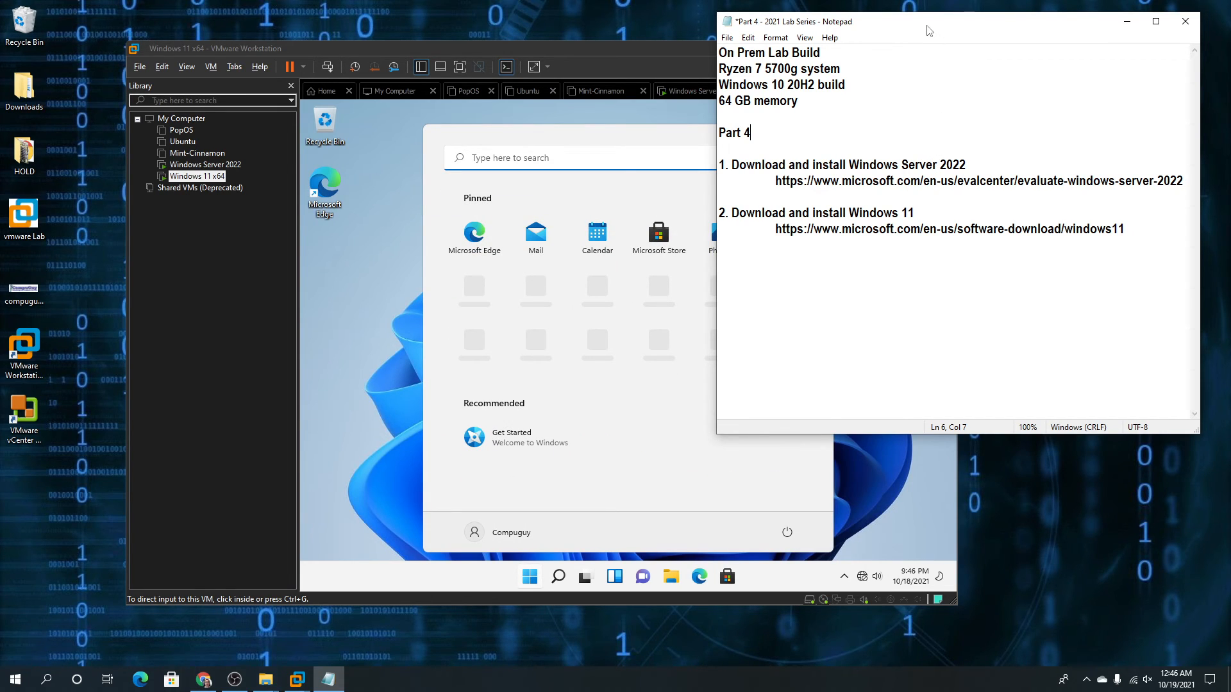
Slide the Notepad notes aside and switch to the Windows 11 x64 VM
left_click_drag(929, 30, 1228, 60)
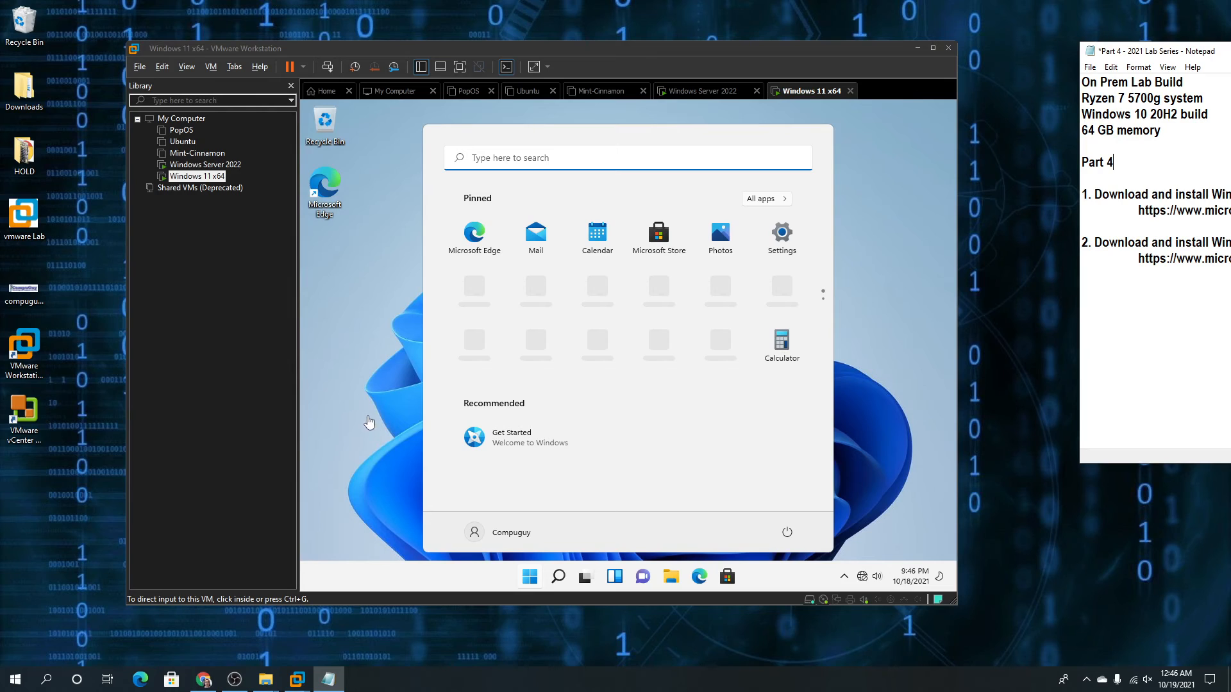
left_click(369, 422)
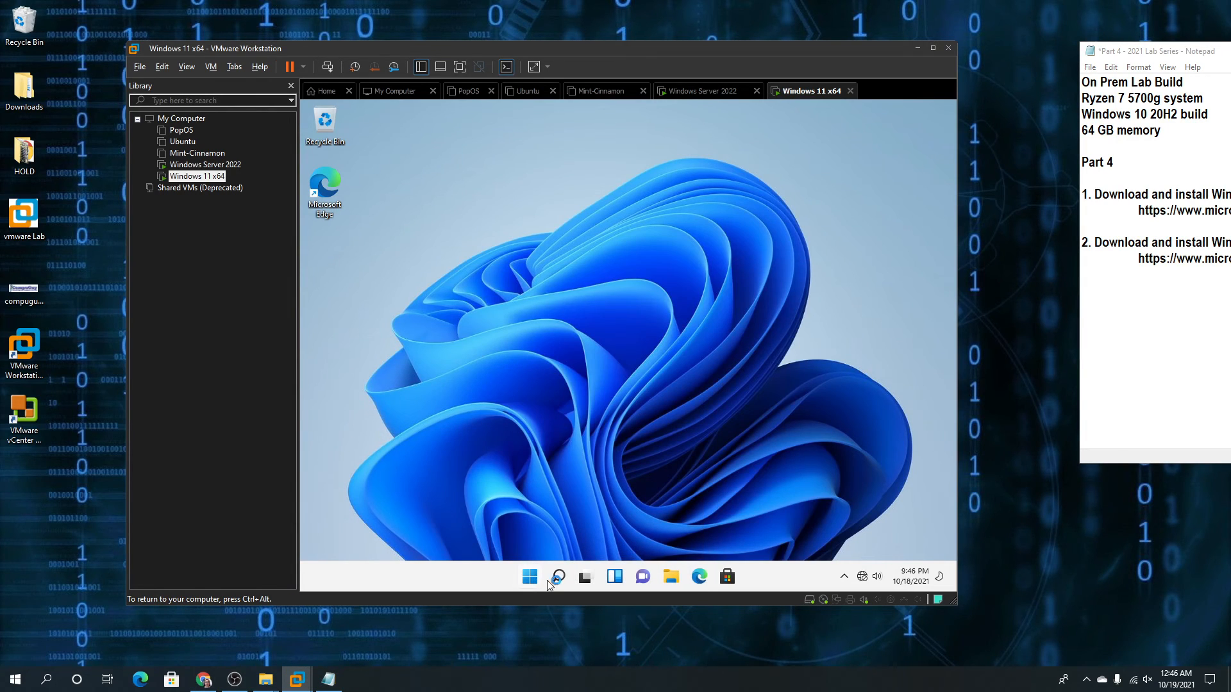
key("ctrl+alt")
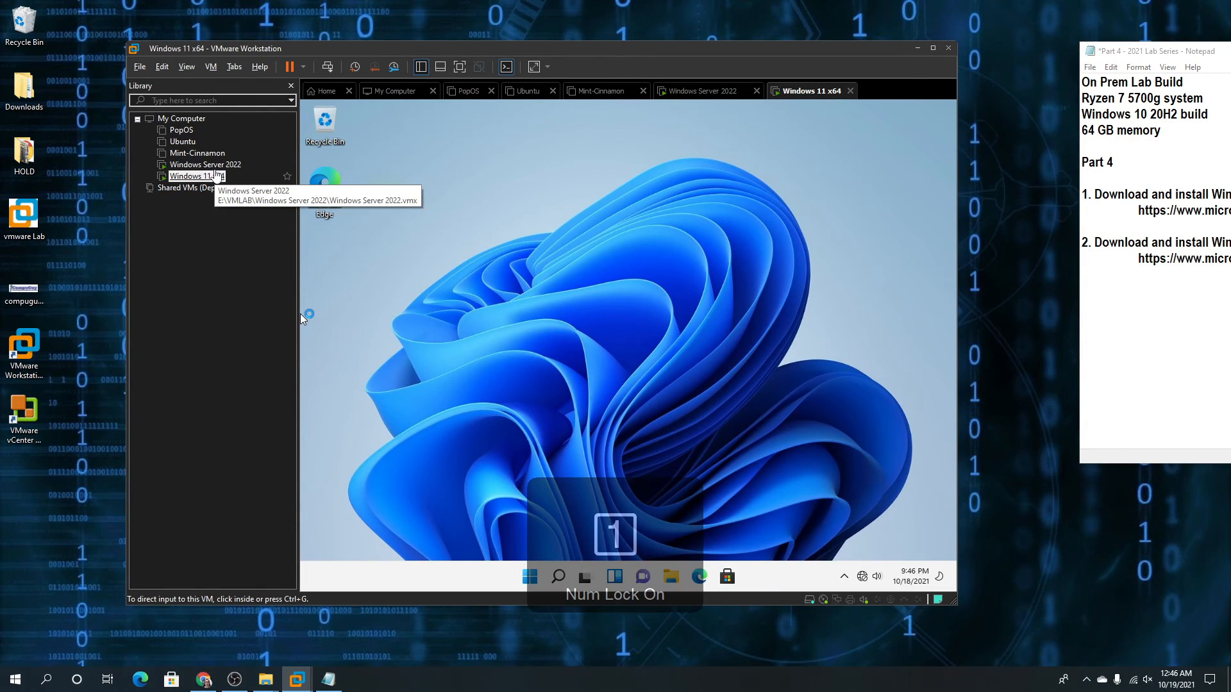
left_click(214, 165)
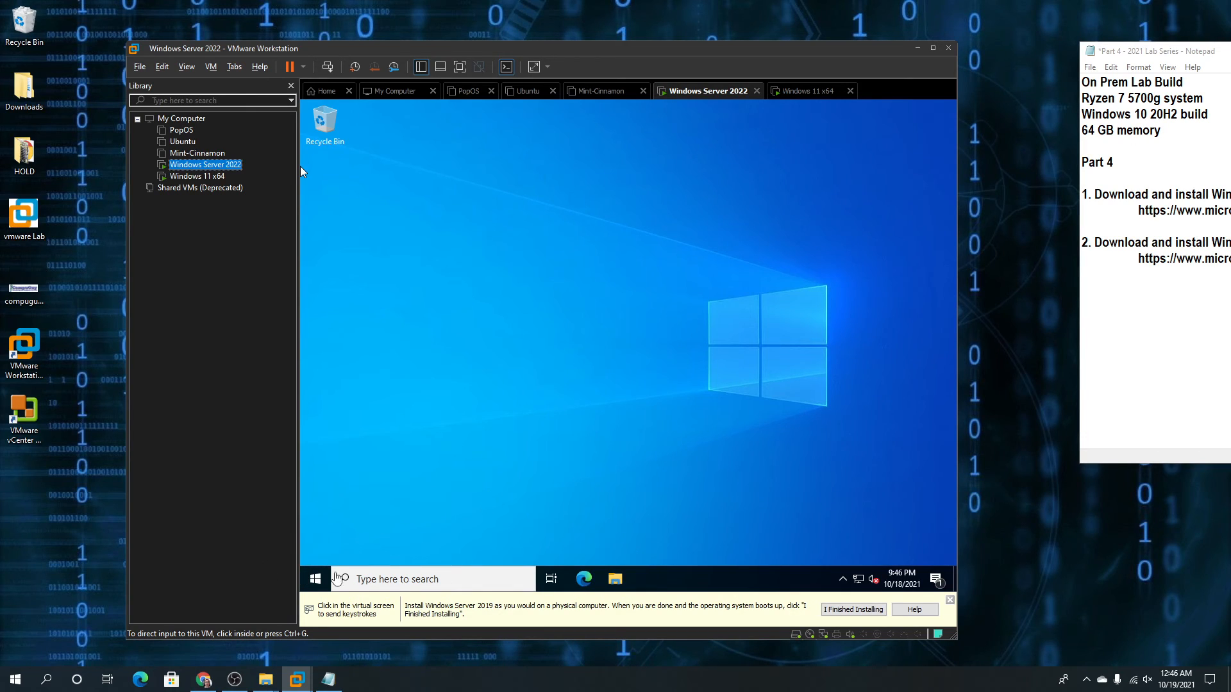
left_click(197, 176)
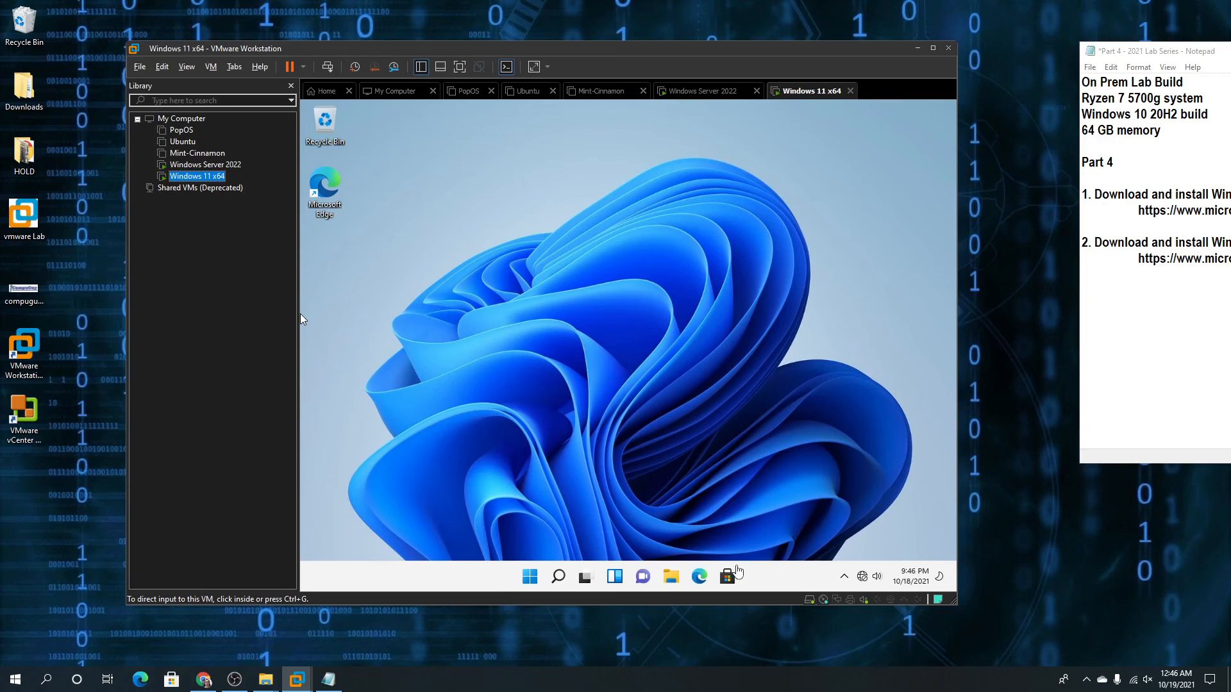
Run winver from the Windows 11 Start menu to show About Windows
left_click(530, 579)
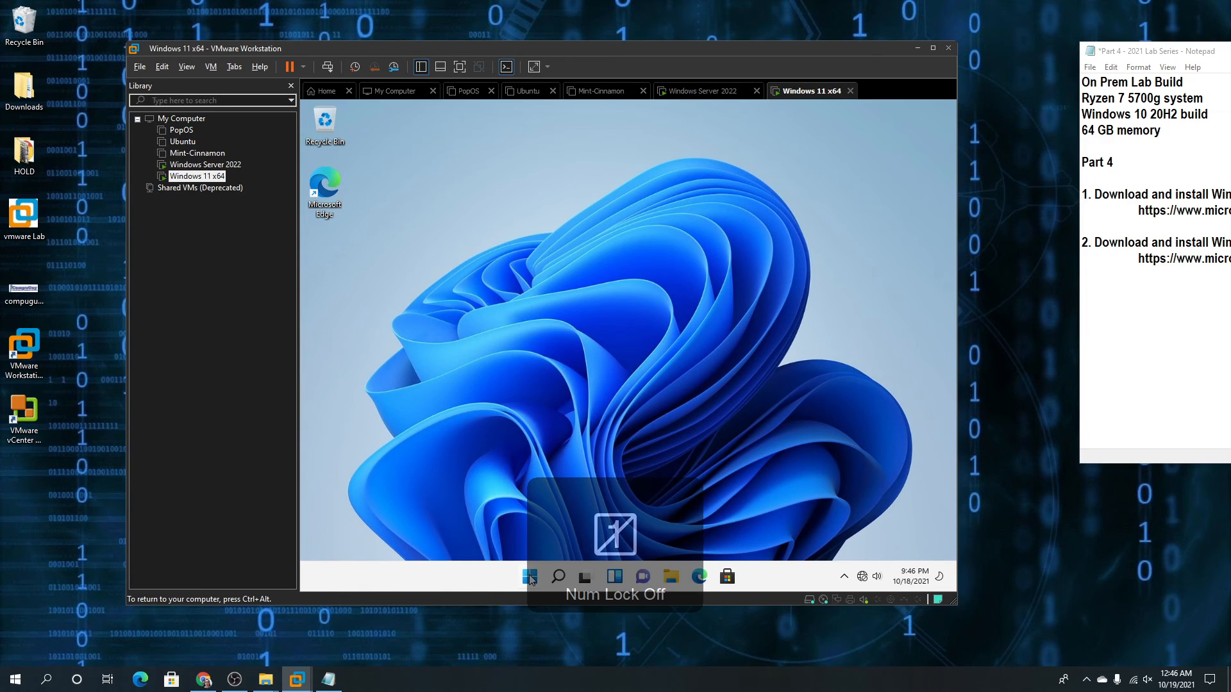
left_click(527, 579)
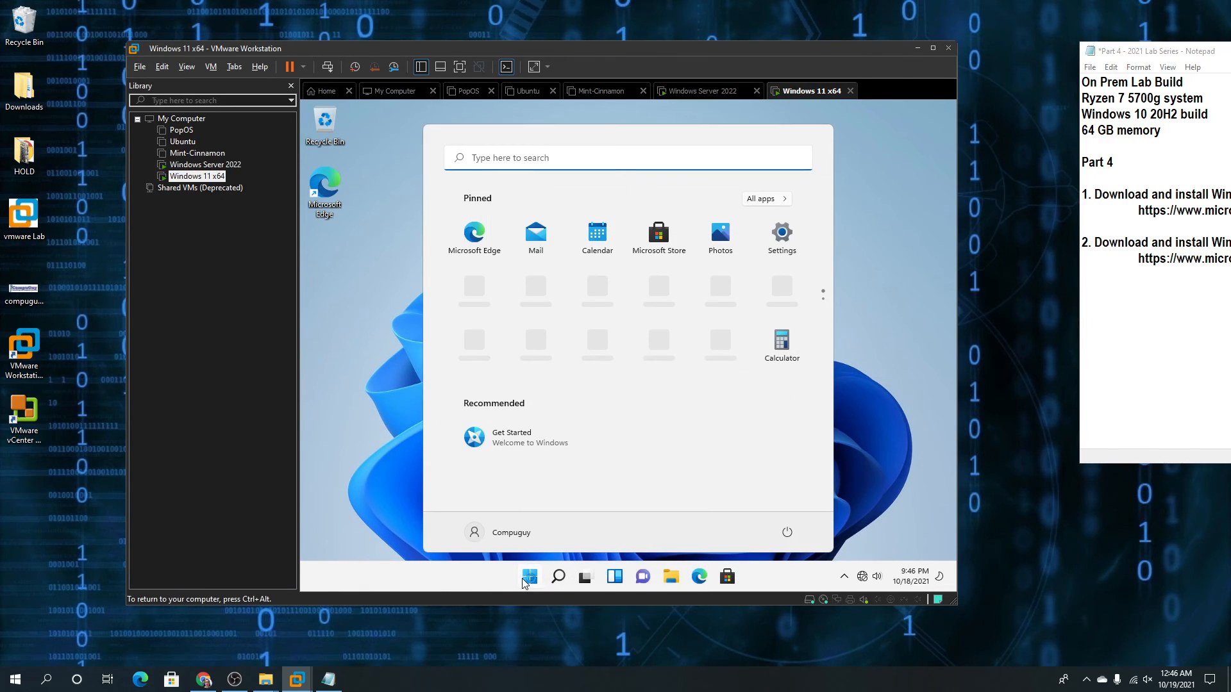
type("winver")
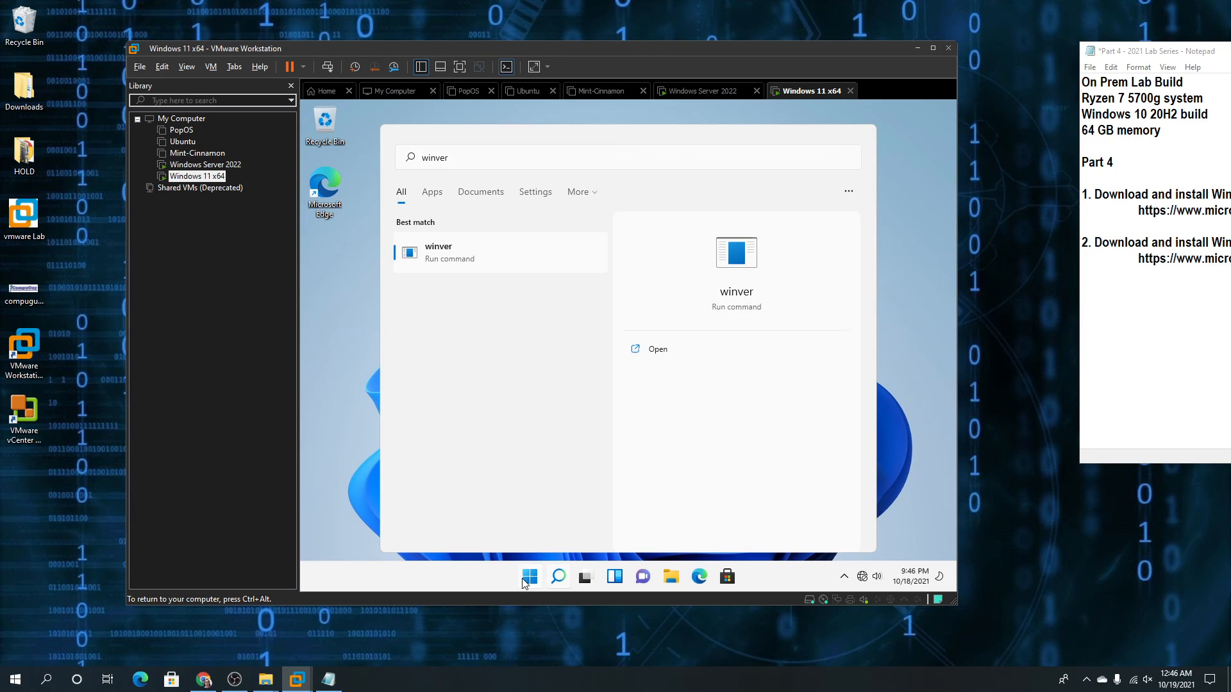
key("Return")
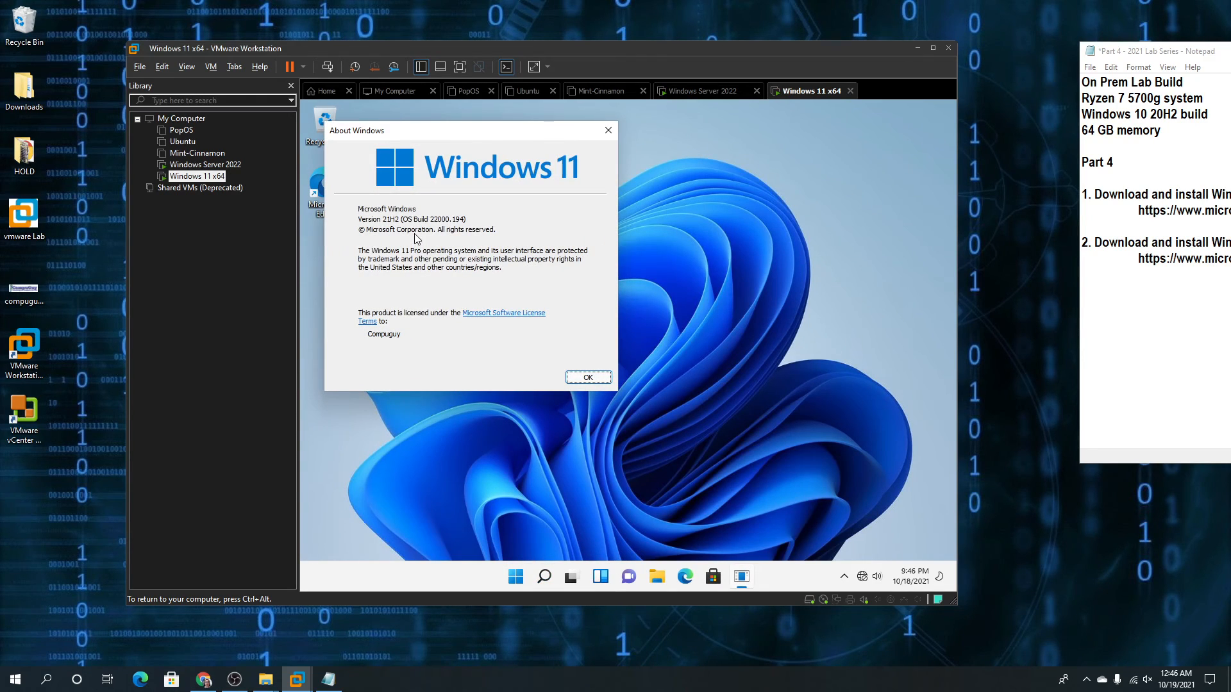
Run winver from the Windows Server 2022 Start menu to show build 20348.230
left_click(230, 165)
left_click(323, 575)
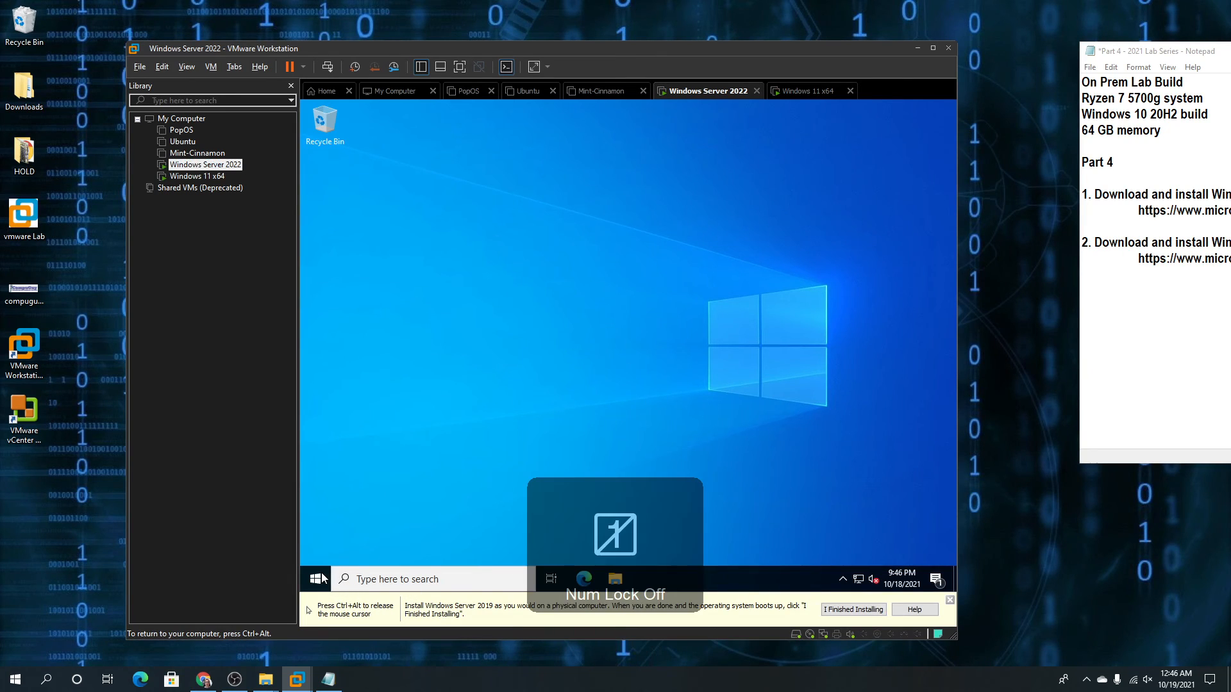
left_click(324, 574)
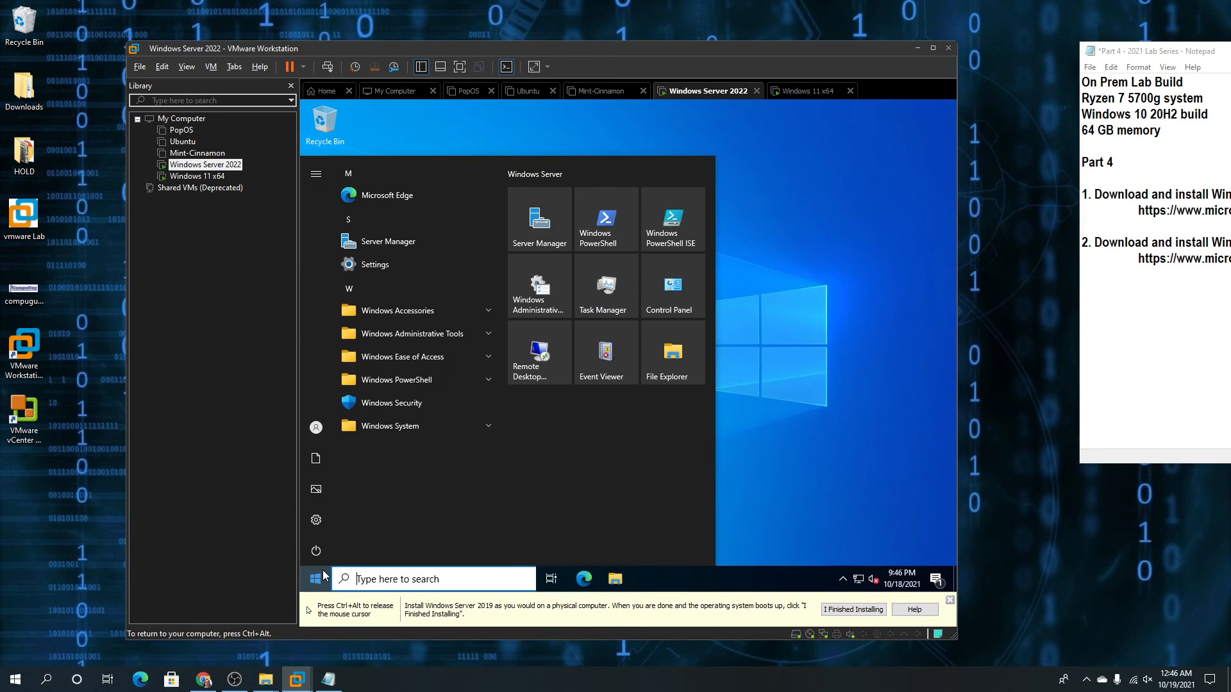
type("winver")
key("Return")
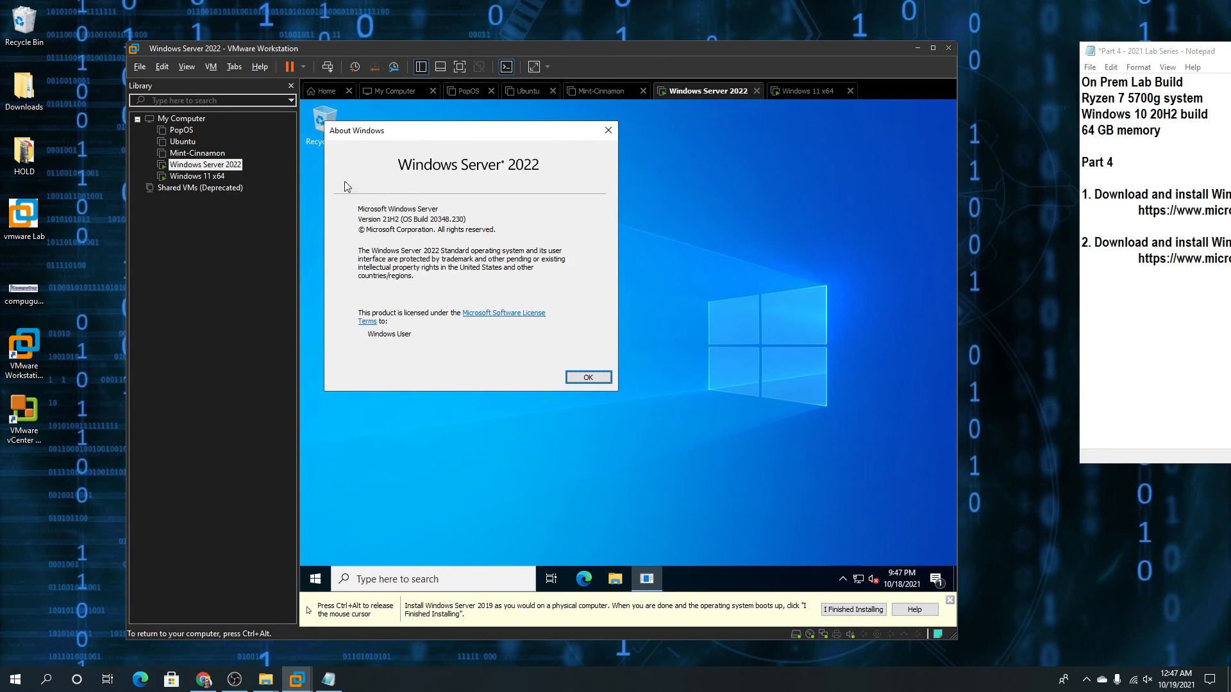
Compare both VMs' About Windows dialogs, nudging the Server 2022 dialog slightly right
left_click(223, 179)
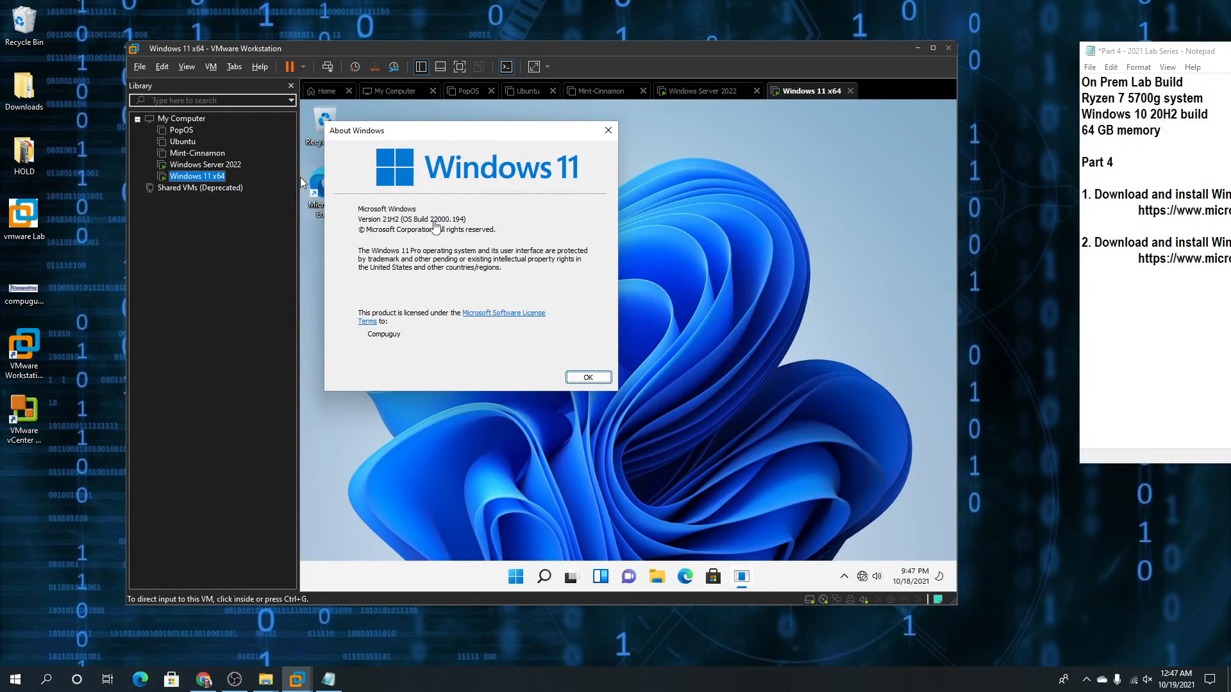
left_click(199, 167)
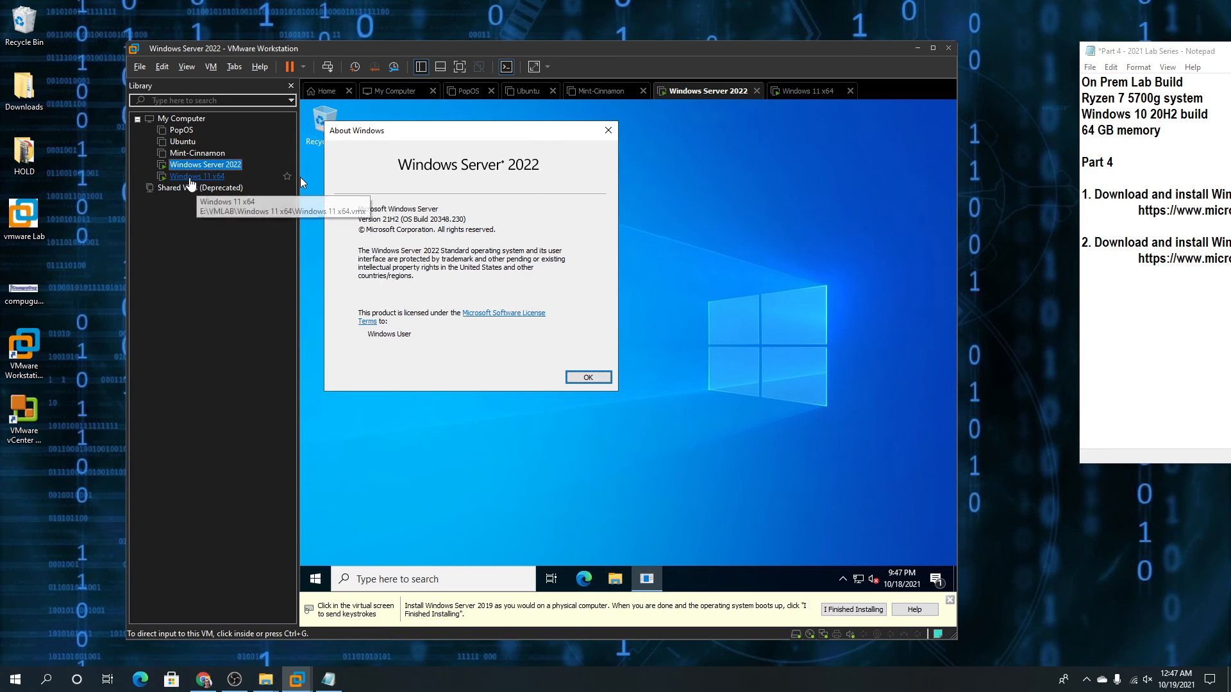
left_click(189, 177)
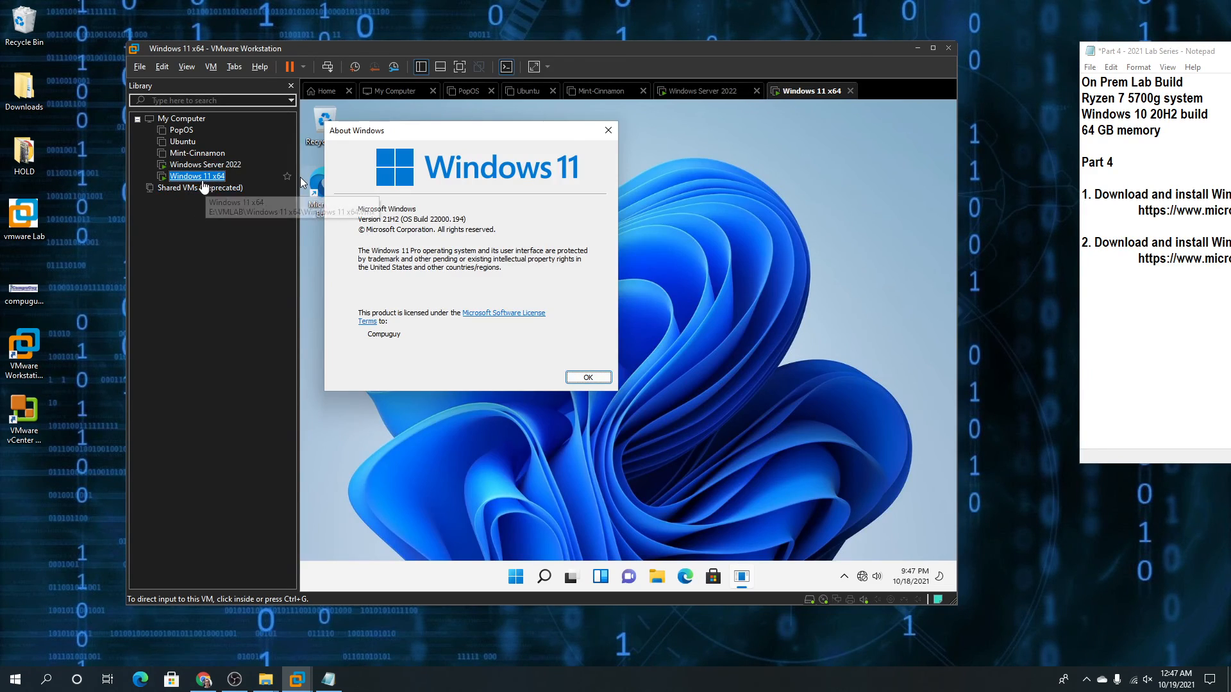
left_click(199, 165)
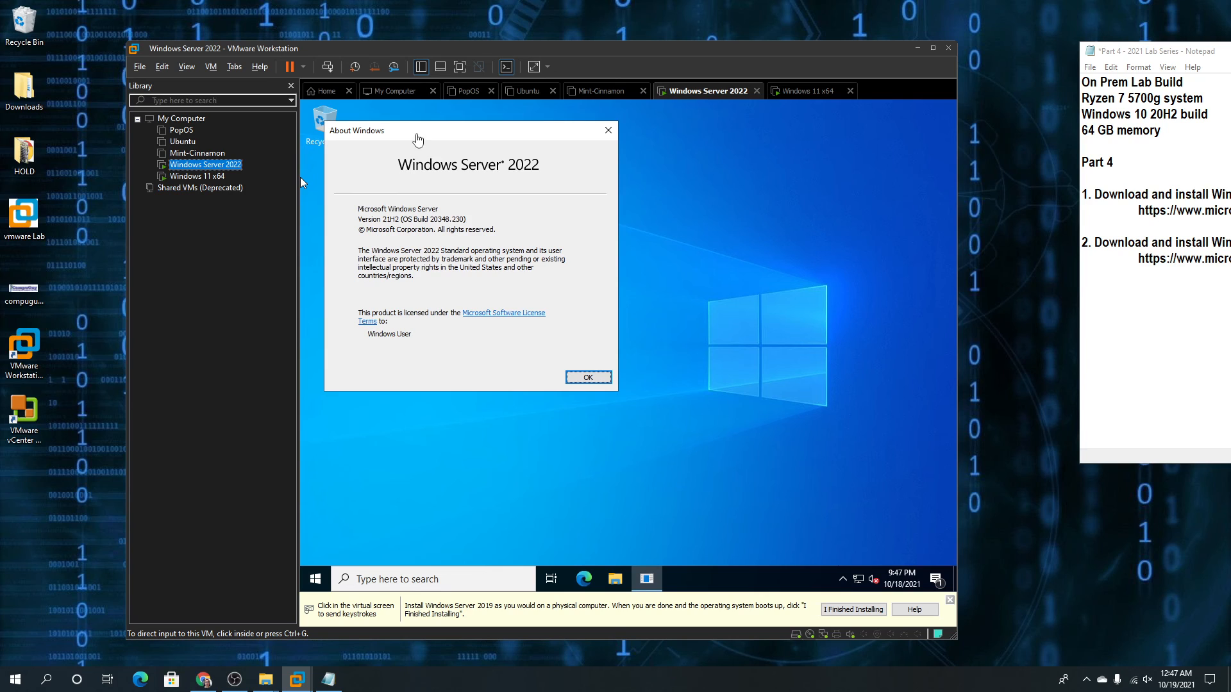
left_click(418, 135)
key("ctrl+alt")
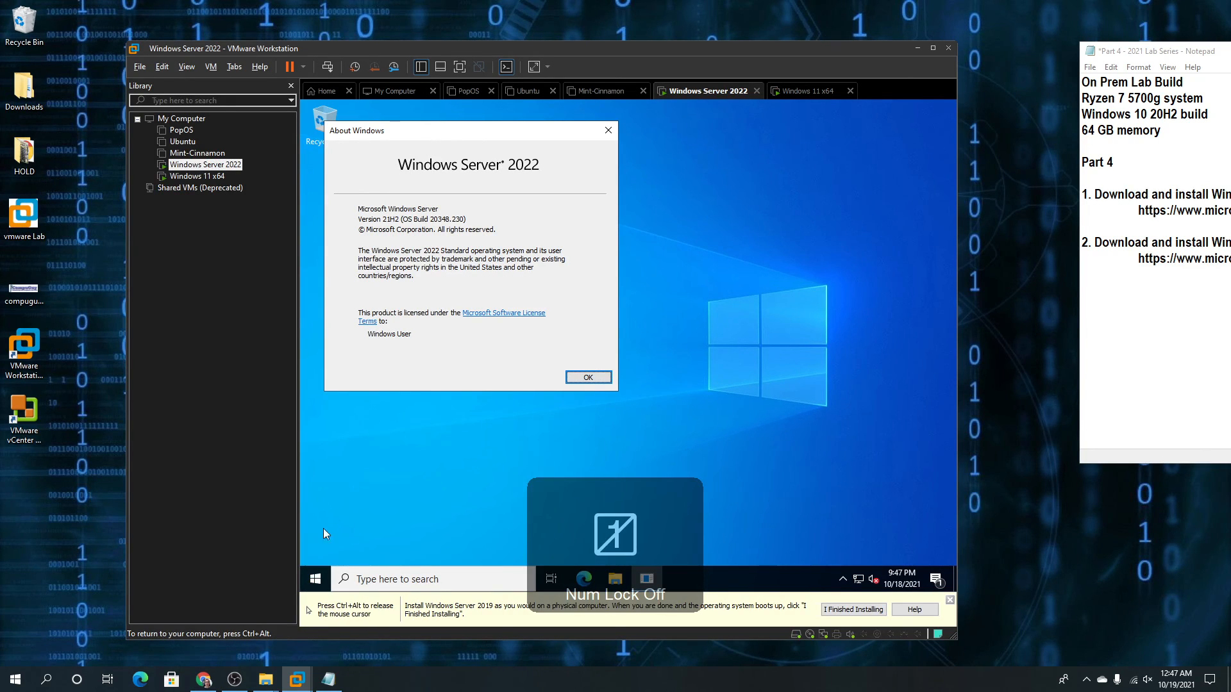
left_click(214, 178)
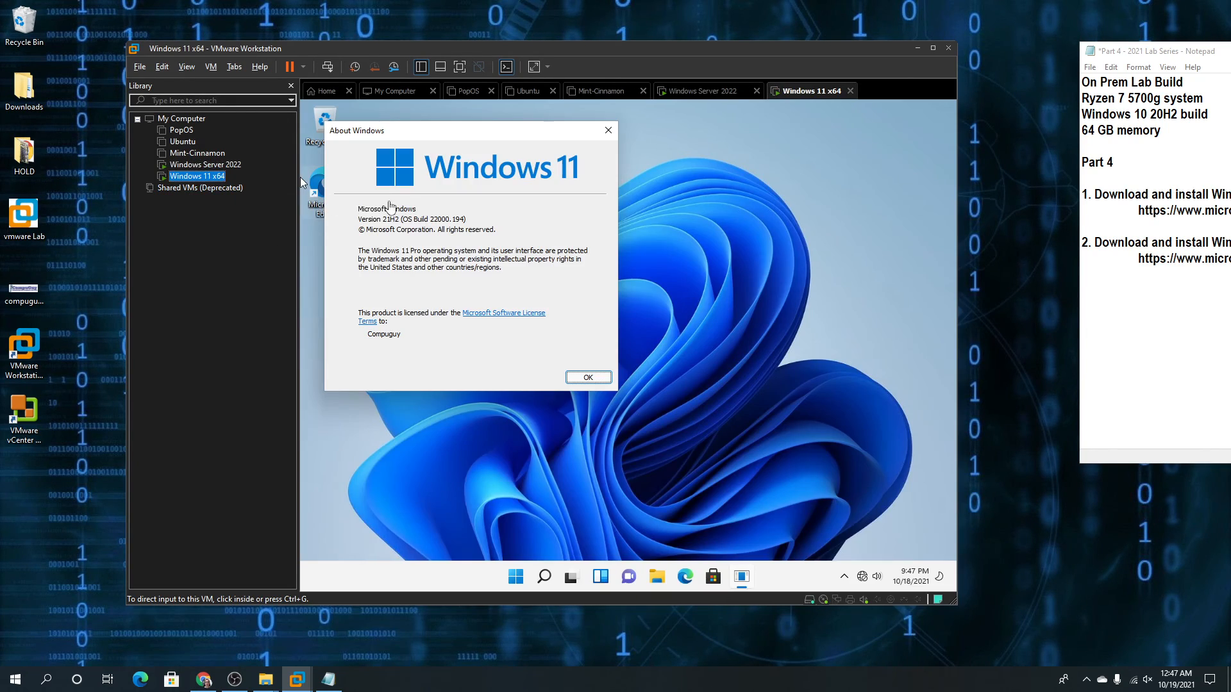
left_click(196, 166)
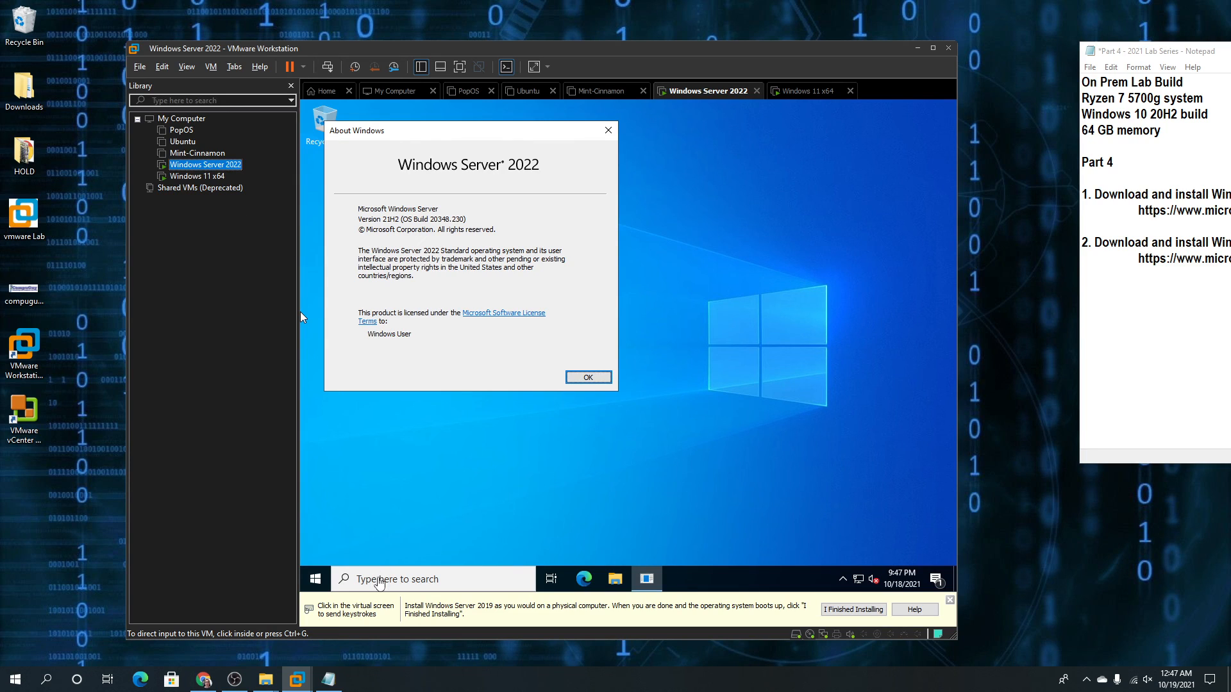
left_click(531, 158)
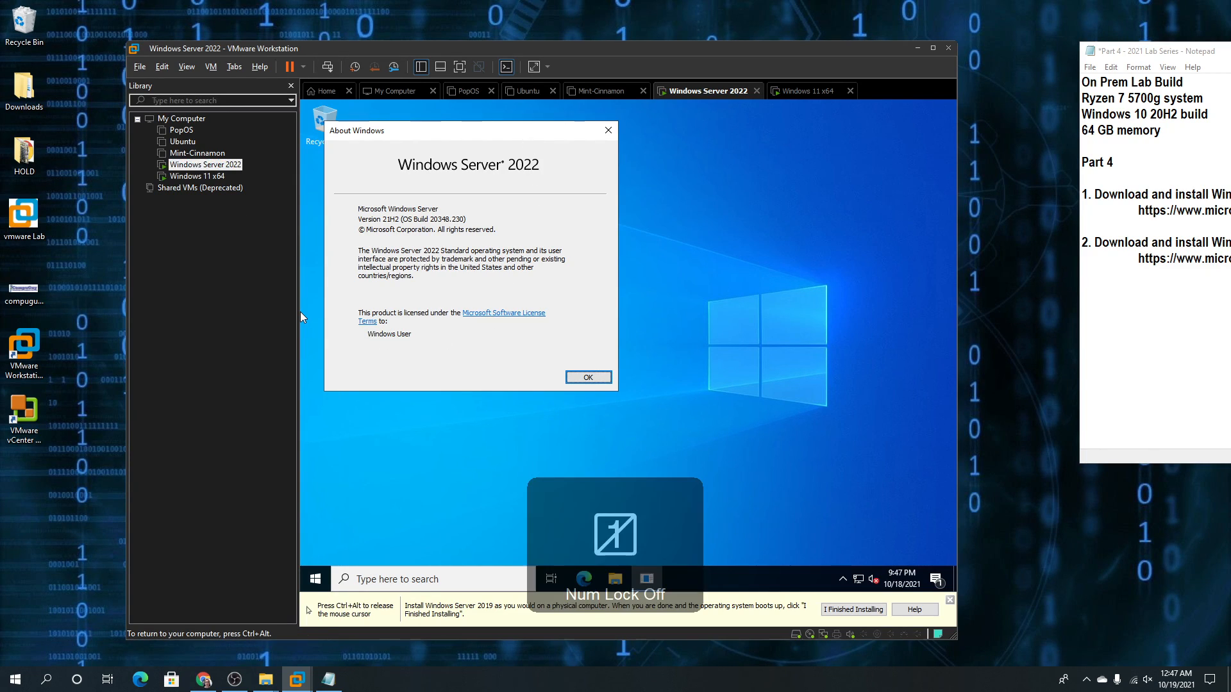
left_click_drag(553, 130, 630, 132)
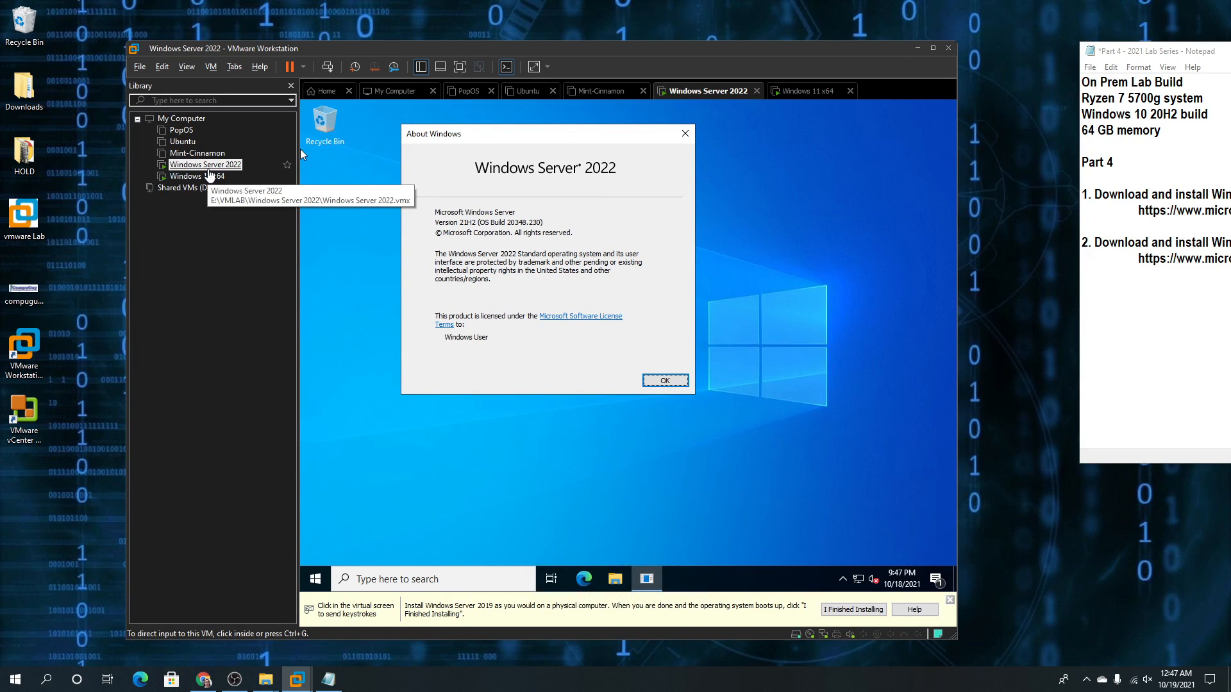
Close the Windows 11 About Windows dialog (21H2, build 22000.194) with OK
left_click(207, 180)
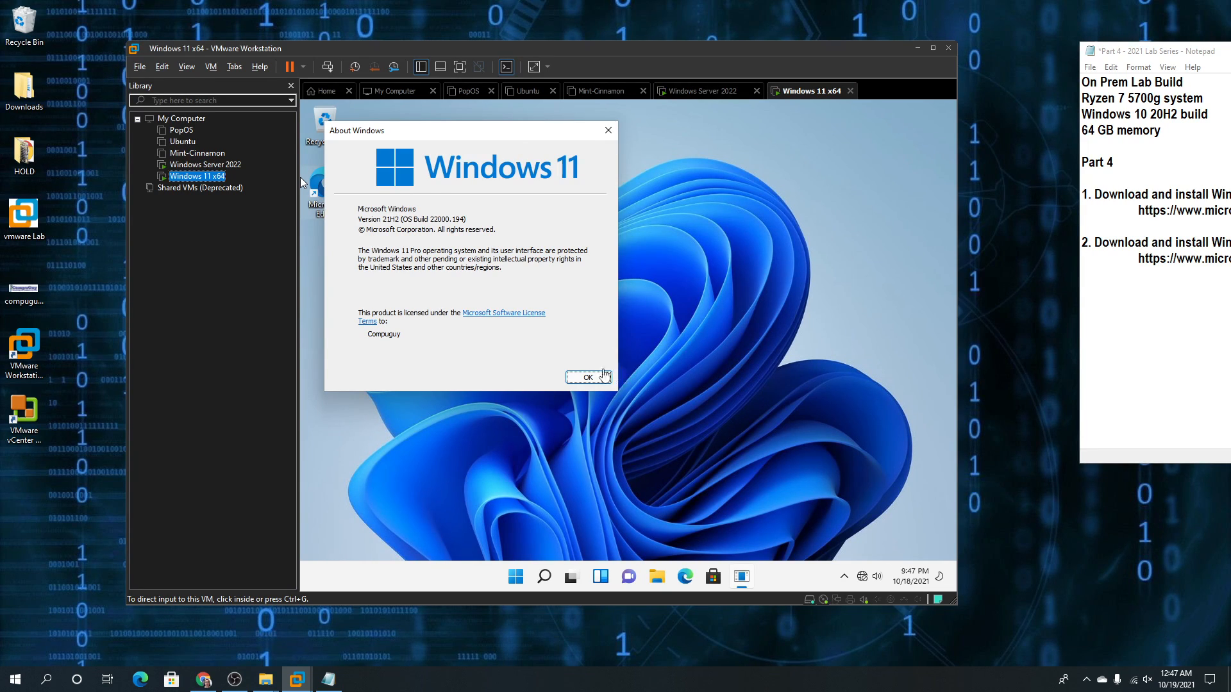
left_click(597, 378)
left_click(588, 378)
key("ctrl+alt")
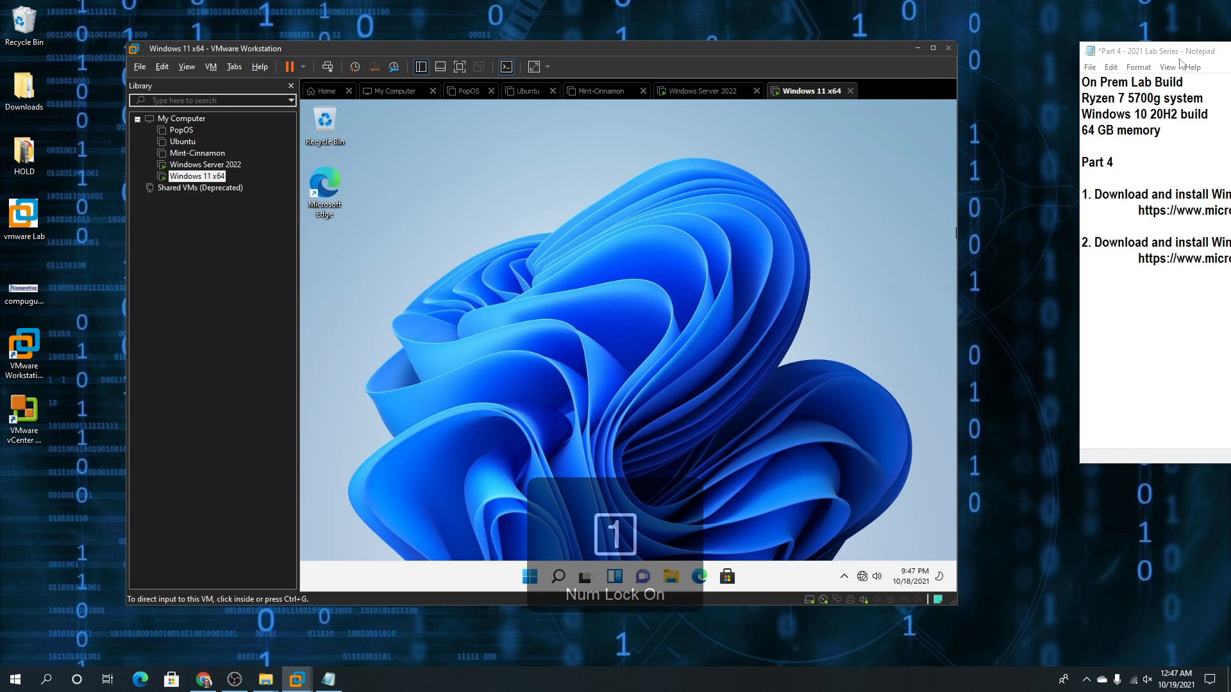
Bring Notepad to the front and drag it left so the Part 4 checklist is fully visible
left_click(1182, 51)
left_click_drag(1182, 51, 887, 45)
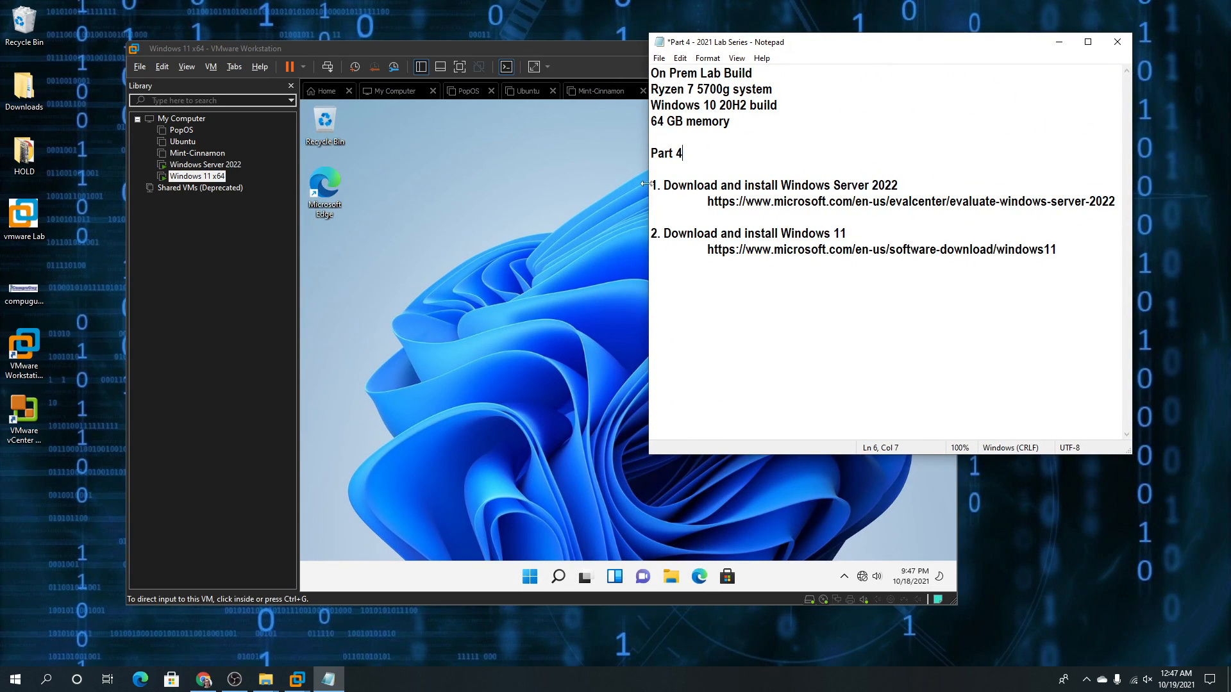